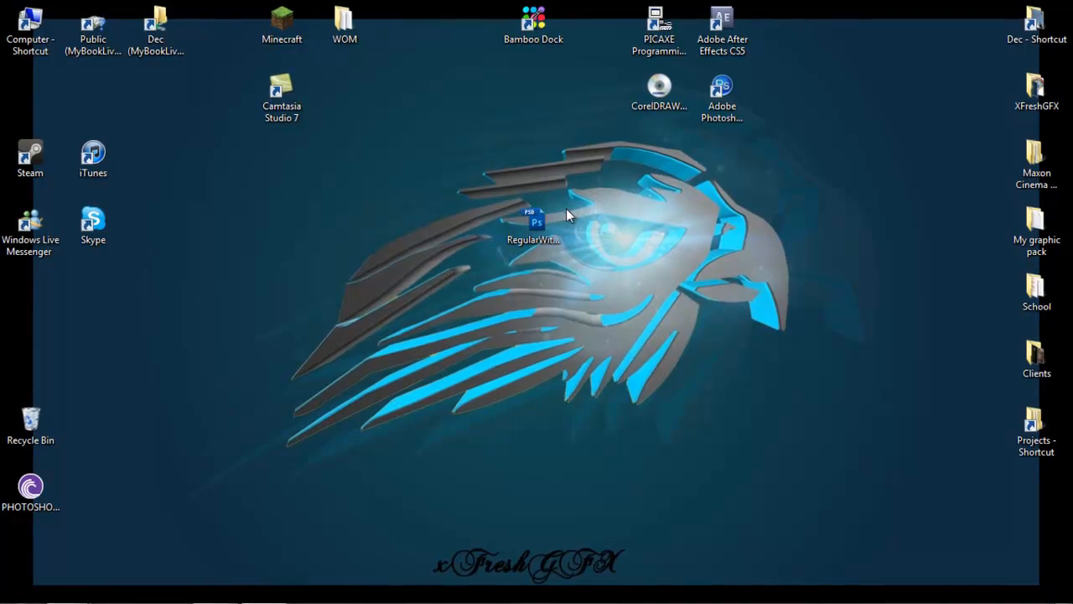
Step: Open the RegularWithBoxes PSD file from the desktop in Photoshop
left_click(540, 222)
left_click_drag(610, 197, 526, 240)
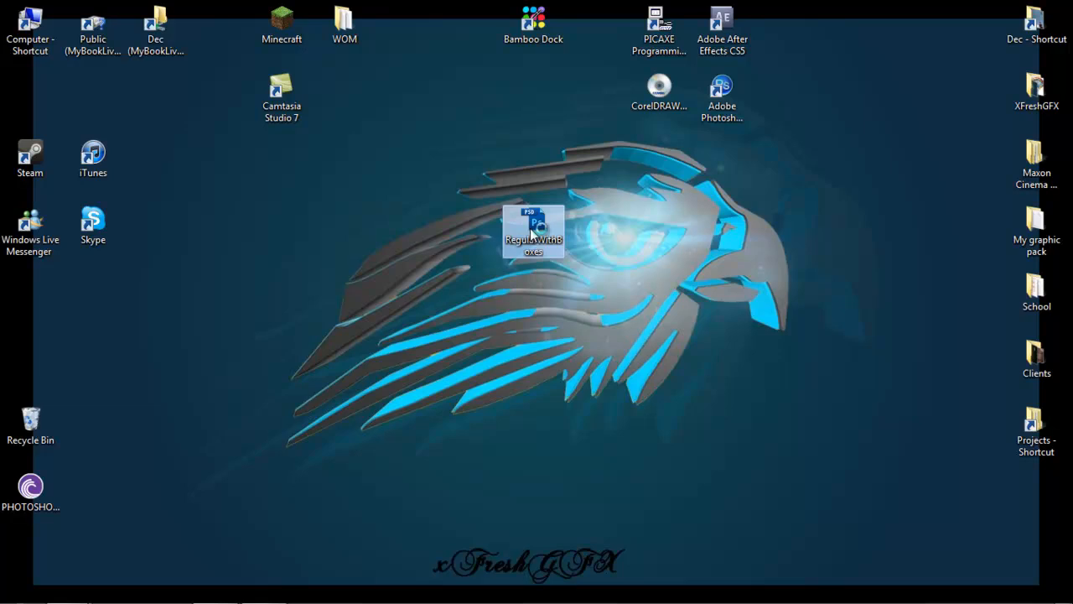
double_click(531, 233)
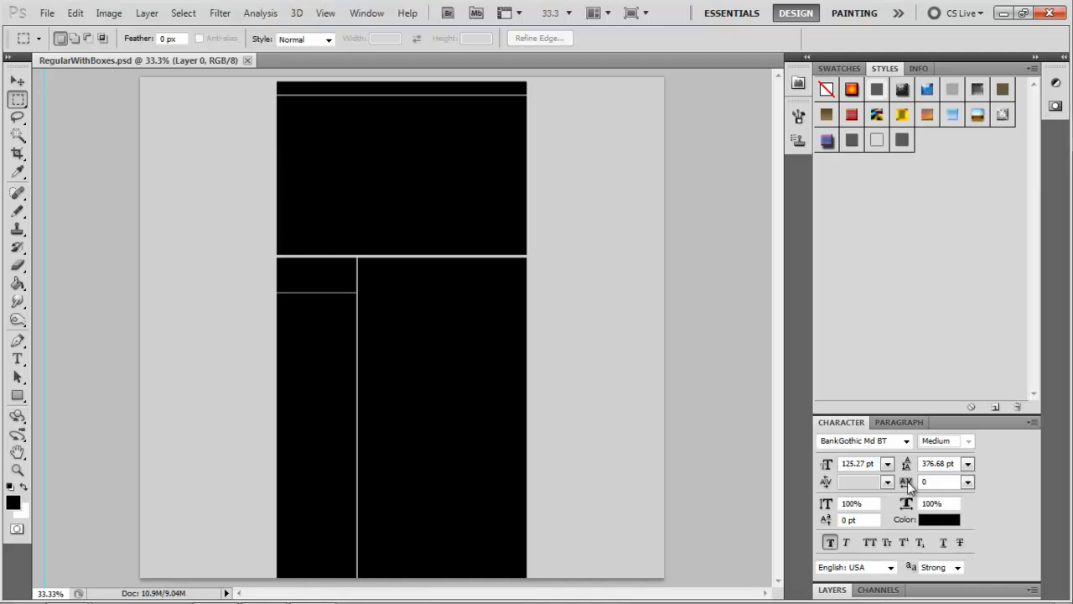
Step: Expand the Layers panel so that the full layer stack can be seen
left_click(835, 590)
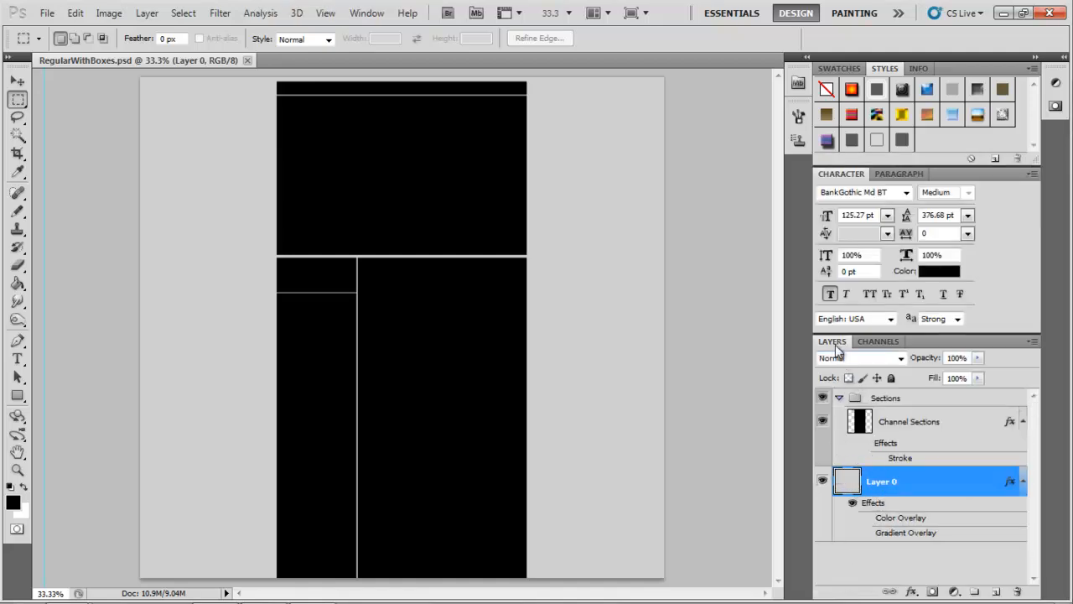
left_click_drag(845, 335, 845, 593)
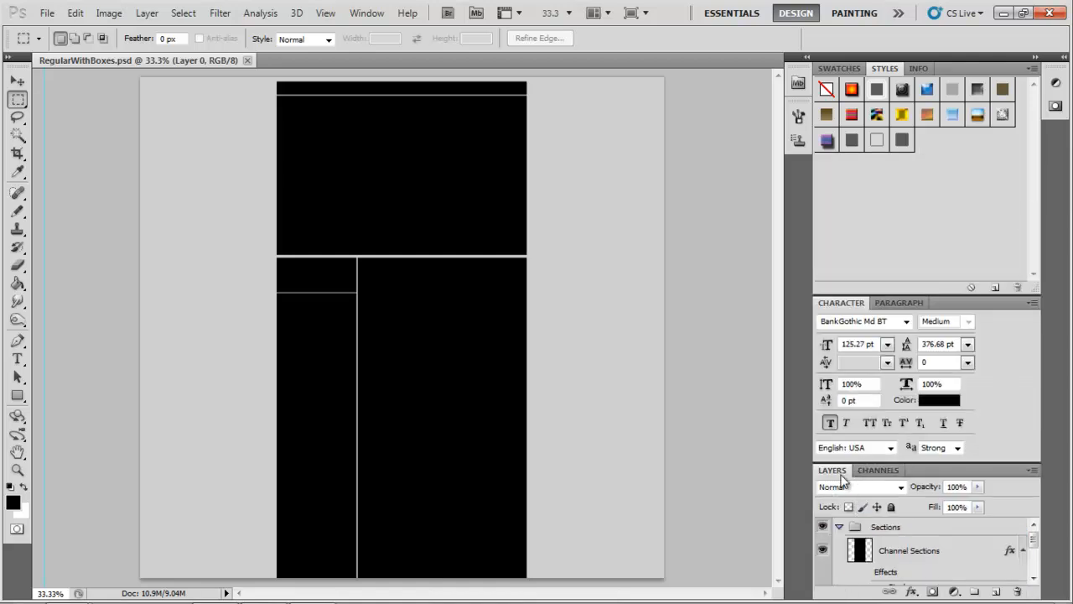
left_click_drag(843, 463, 846, 330)
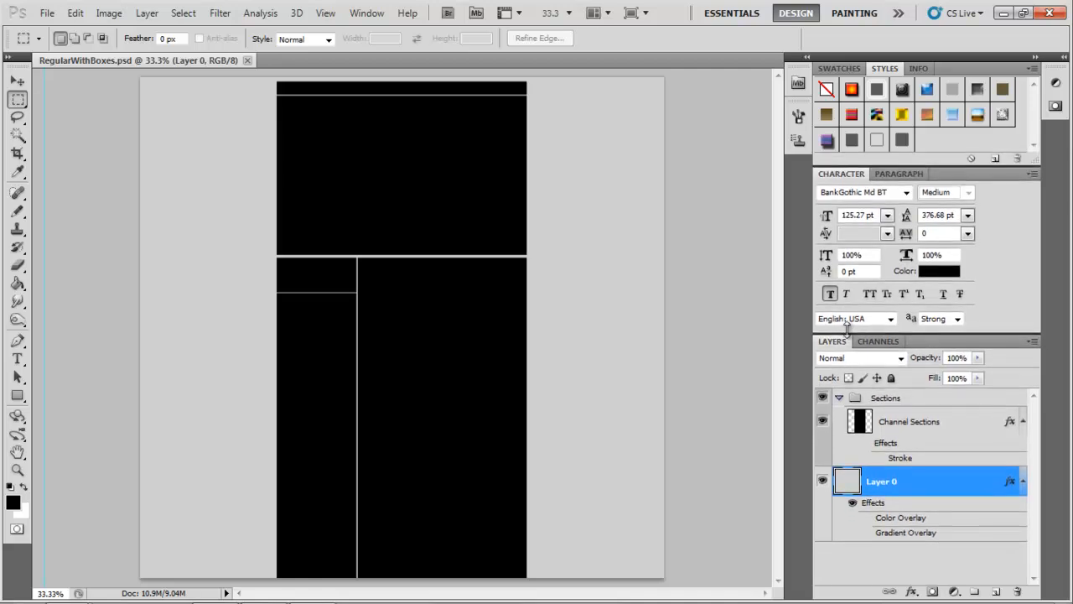
Step: Add a Gradient Overlay to Layer 0 and recolour the gradient's red stop to bright green
double_click(850, 483)
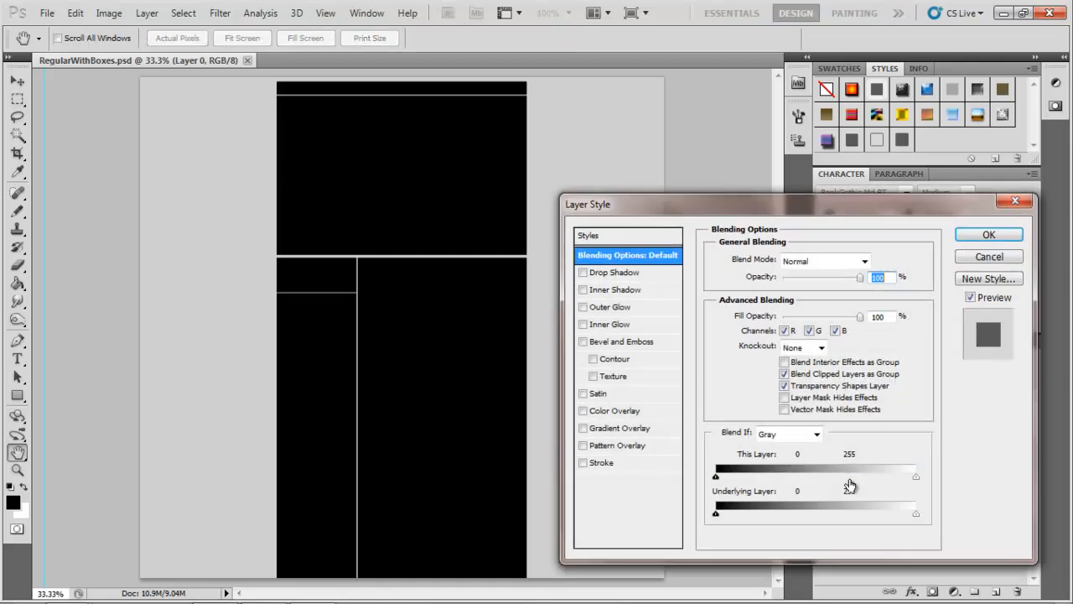
left_click(607, 428)
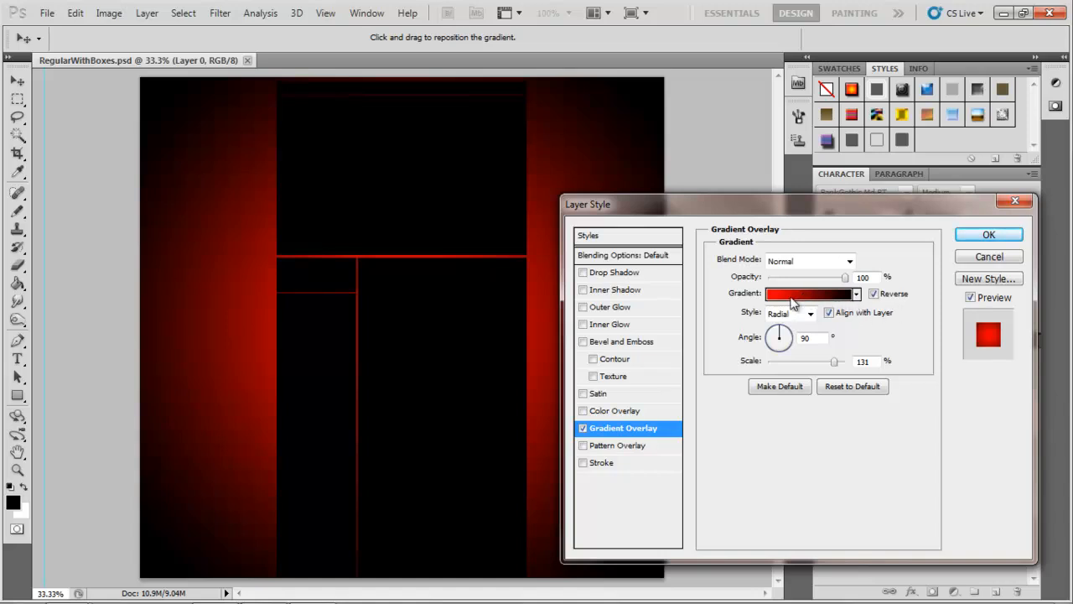
left_click(792, 295)
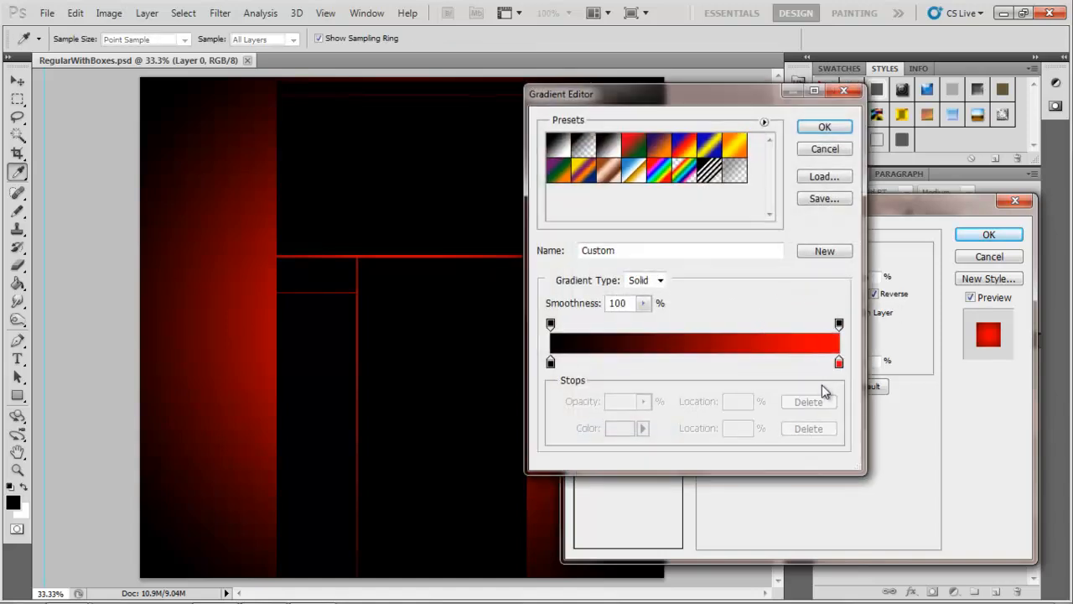
double_click(839, 363)
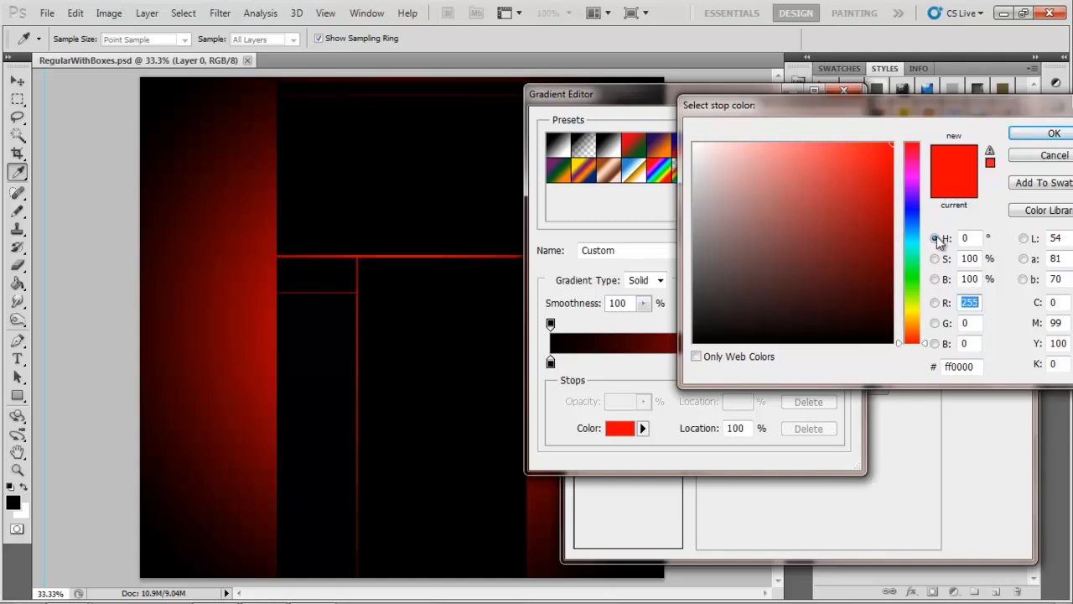
left_click(912, 283)
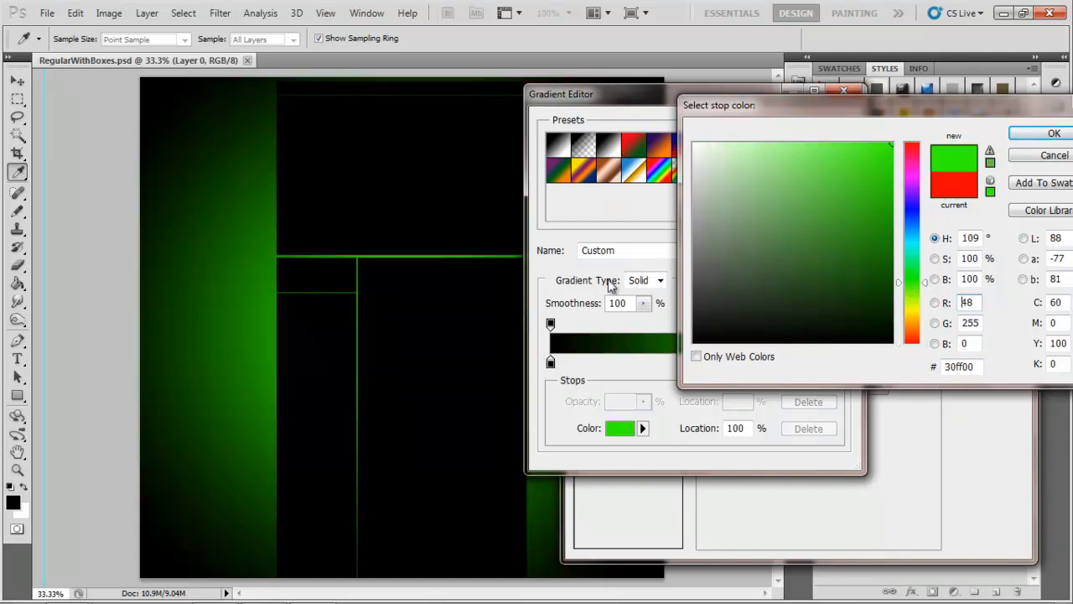
left_click(913, 286)
left_click(1052, 136)
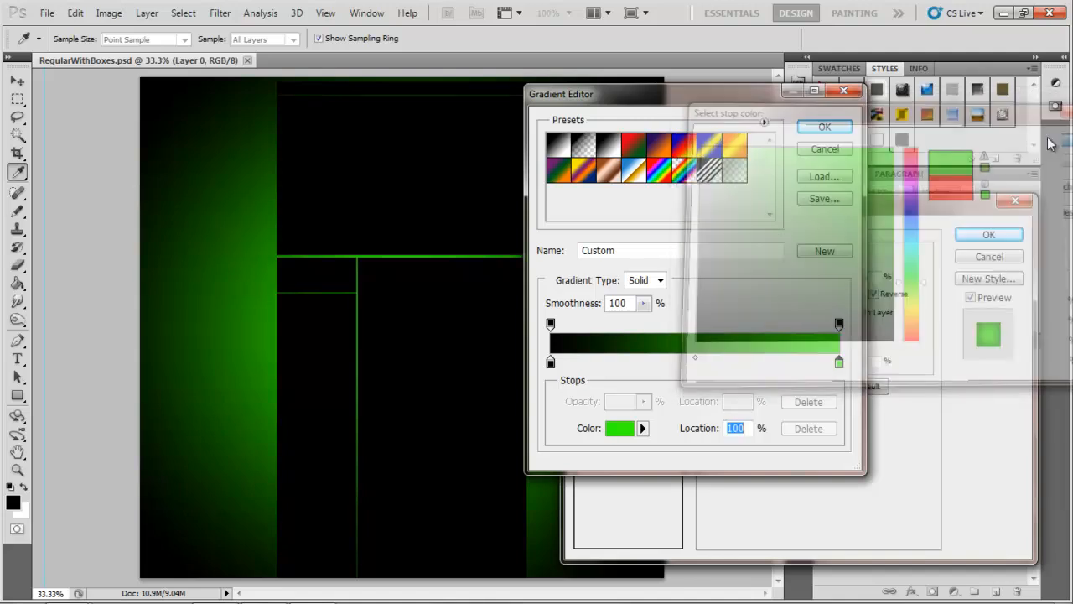
left_click(824, 127)
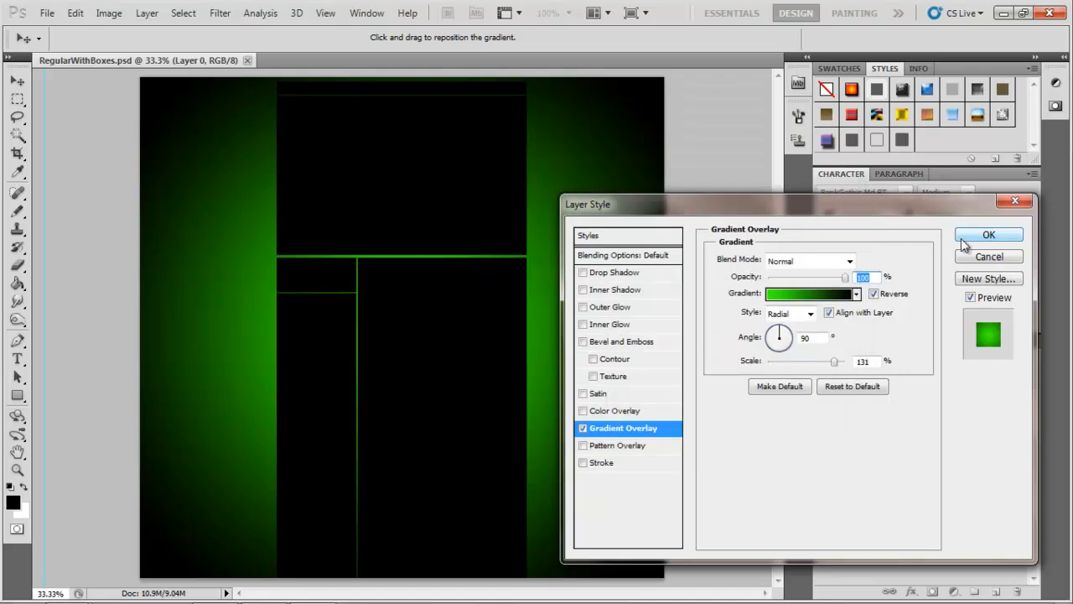
left_click(986, 237)
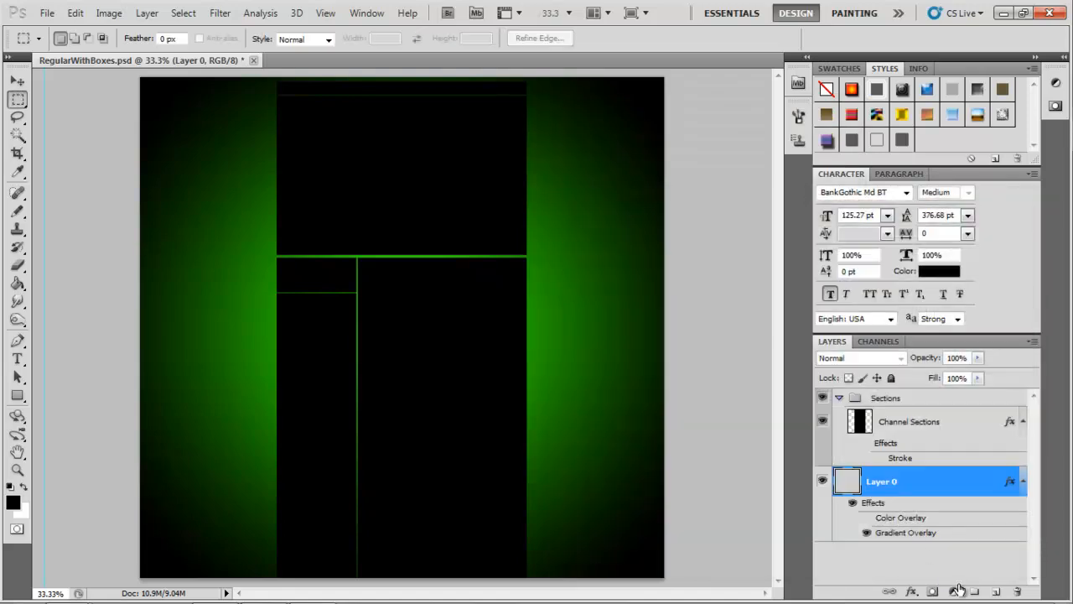
Step: Add a Pattern fill layer above Layer 0 using the thin-lined grid pattern at 100% scale
left_click(954, 591)
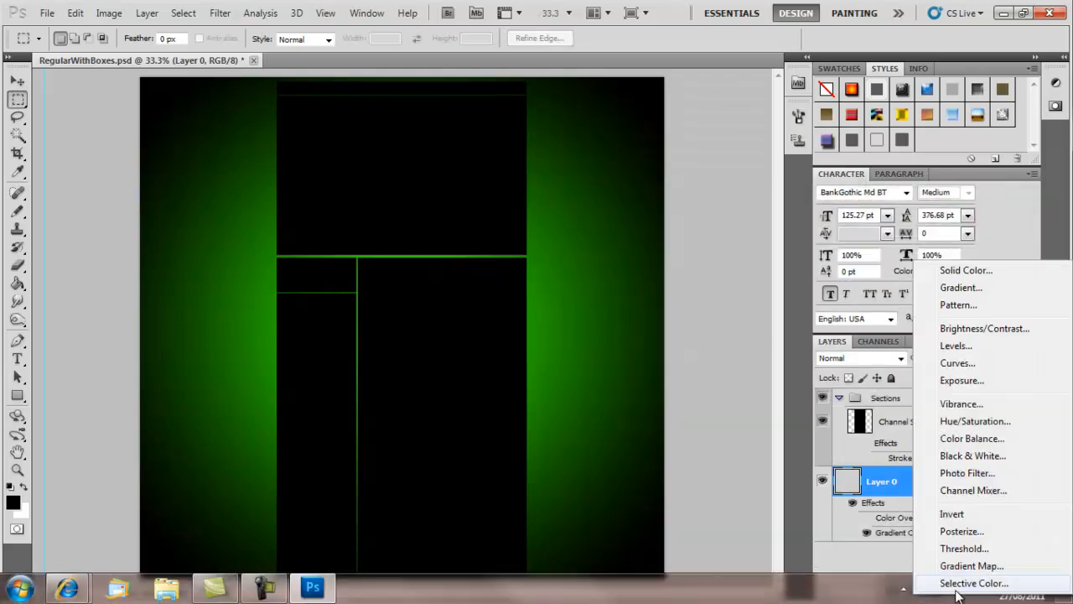
left_click(952, 592)
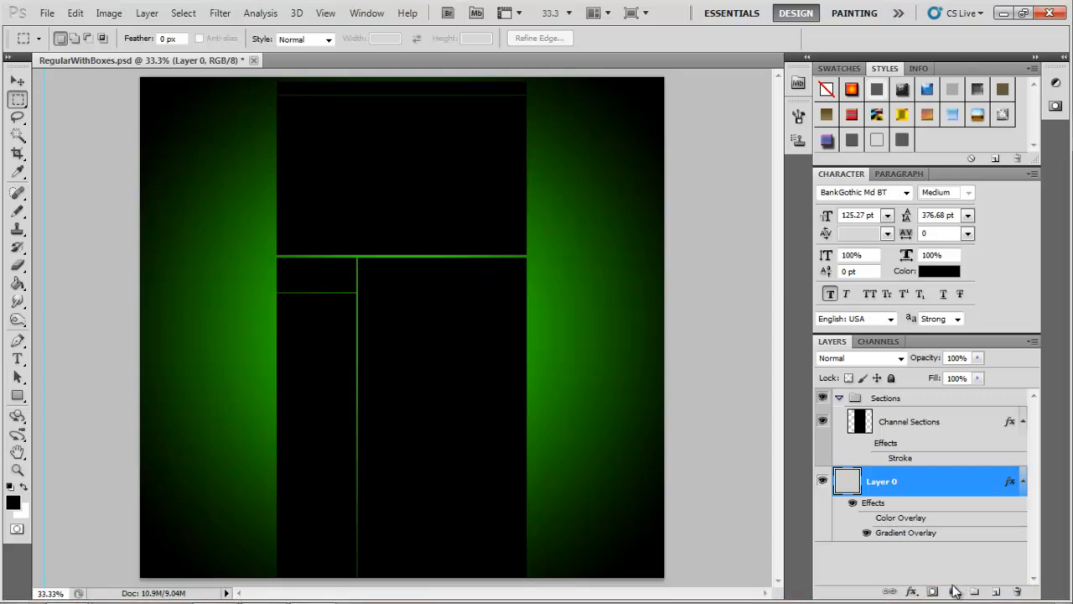
left_click(954, 592)
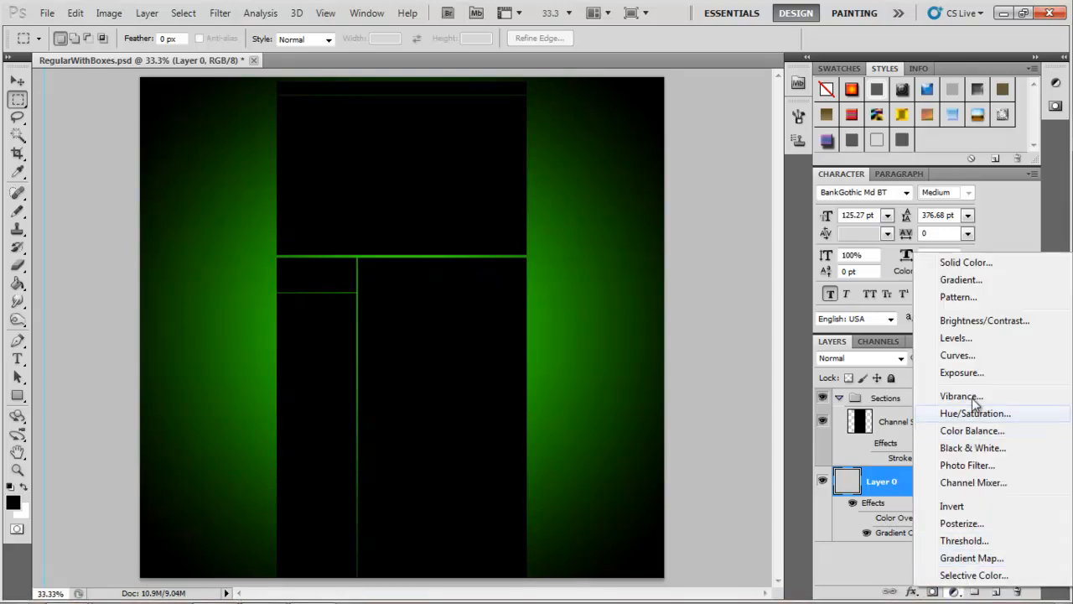
left_click(969, 300)
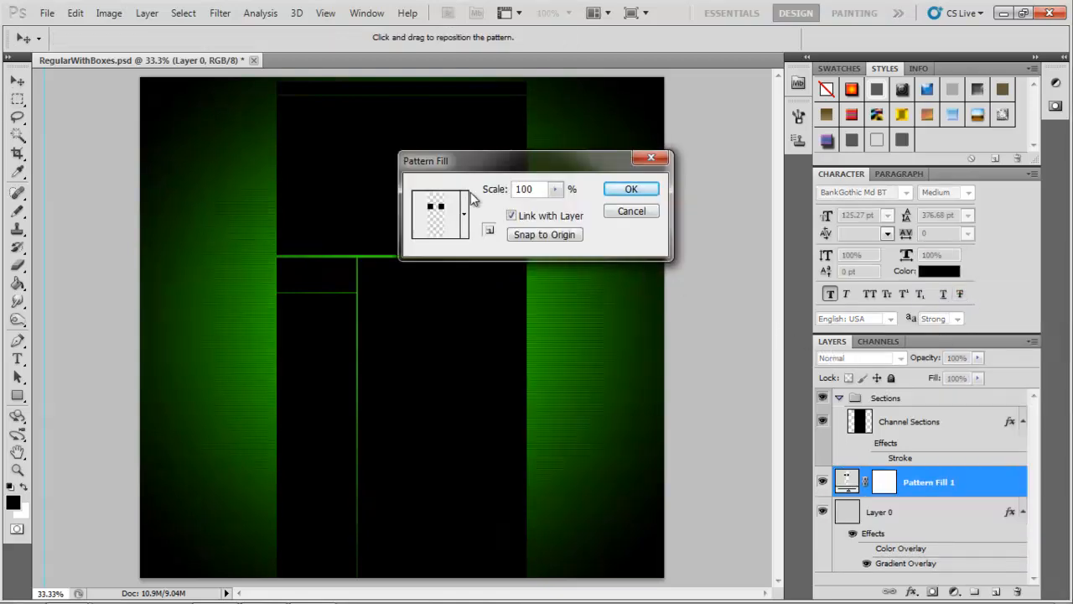
left_click(463, 215)
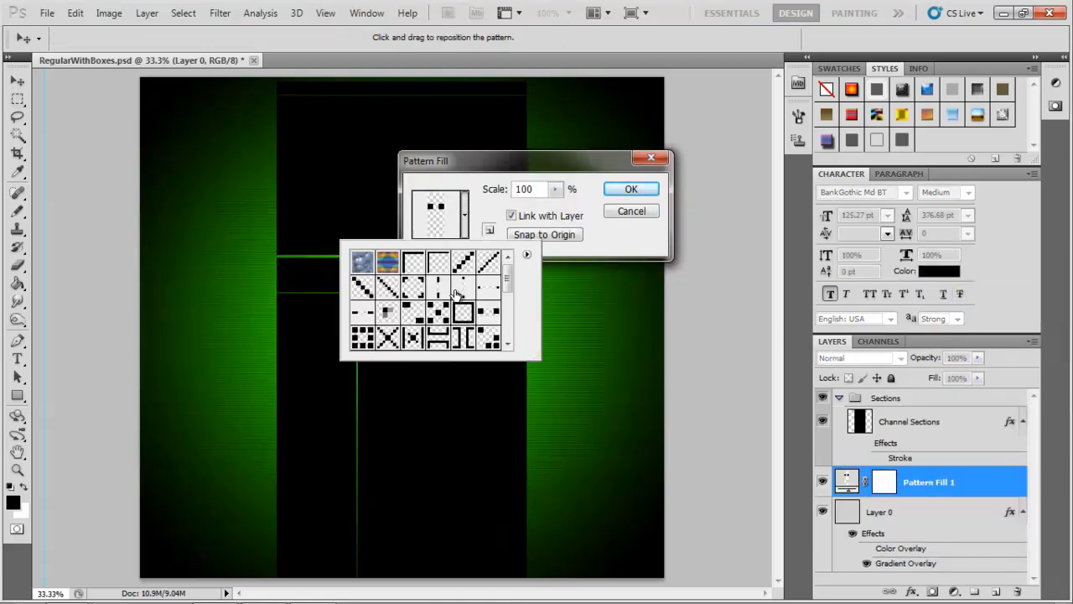
left_click(419, 266)
left_click(430, 264)
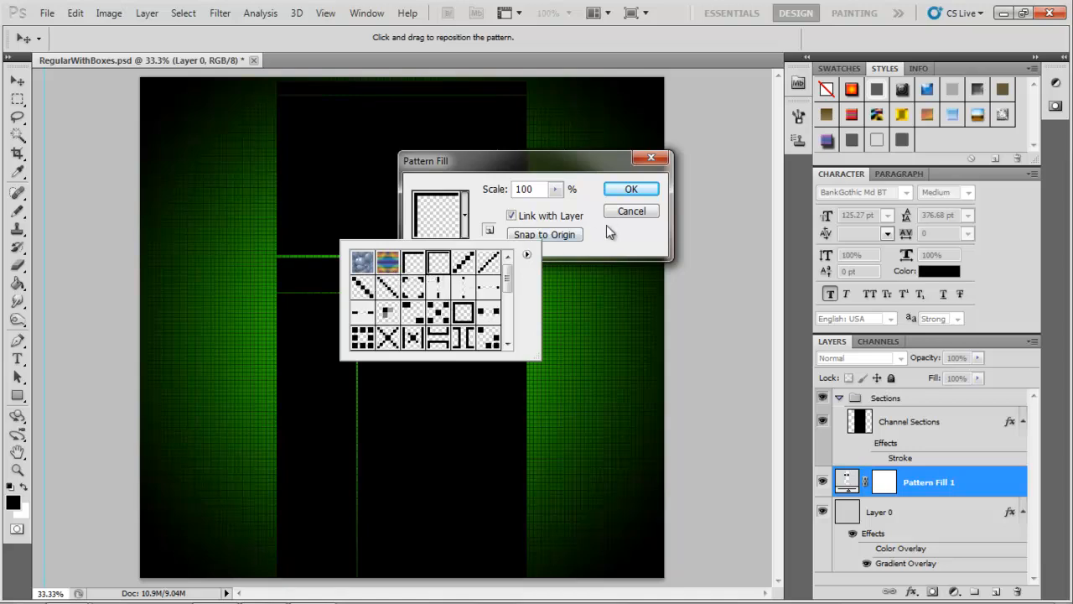
left_click(630, 189)
Step: Set the pattern fill layer's blend mode to Soft Light and adjust its opacity
left_click(887, 360)
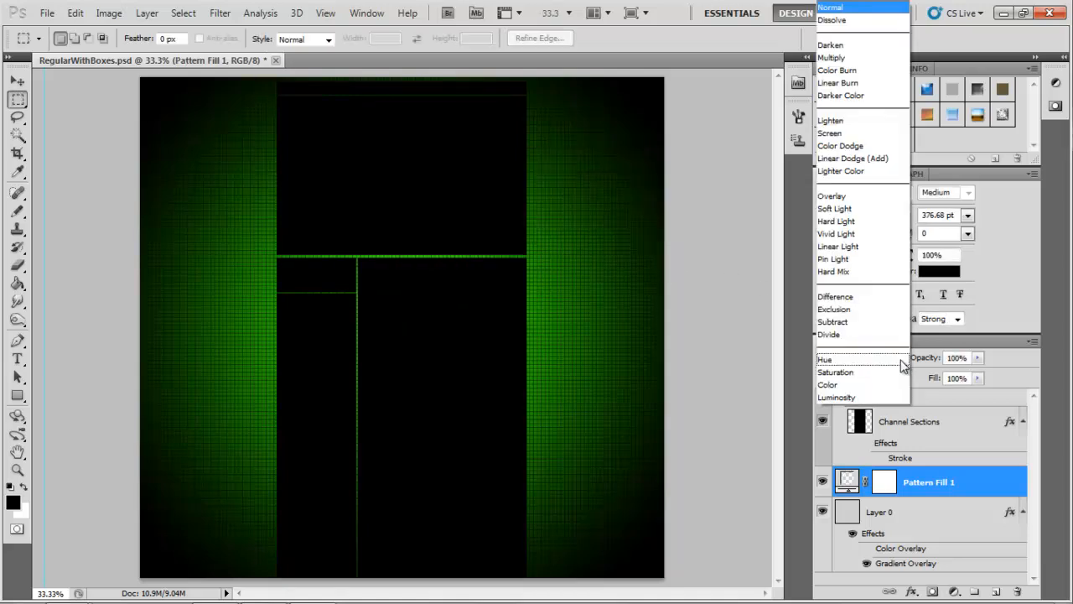
left_click(921, 336)
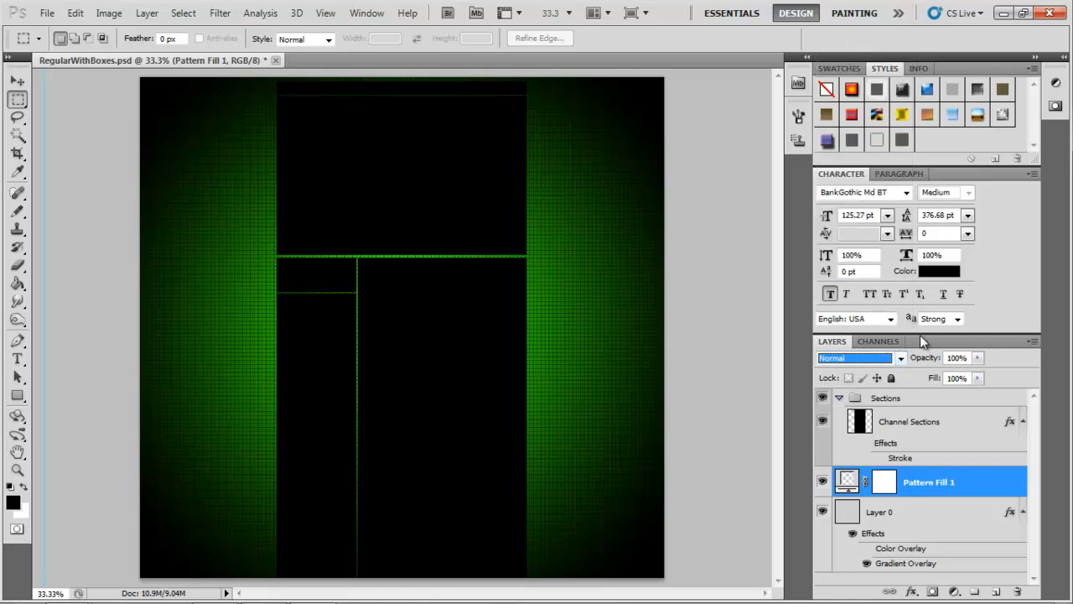
left_click(901, 358)
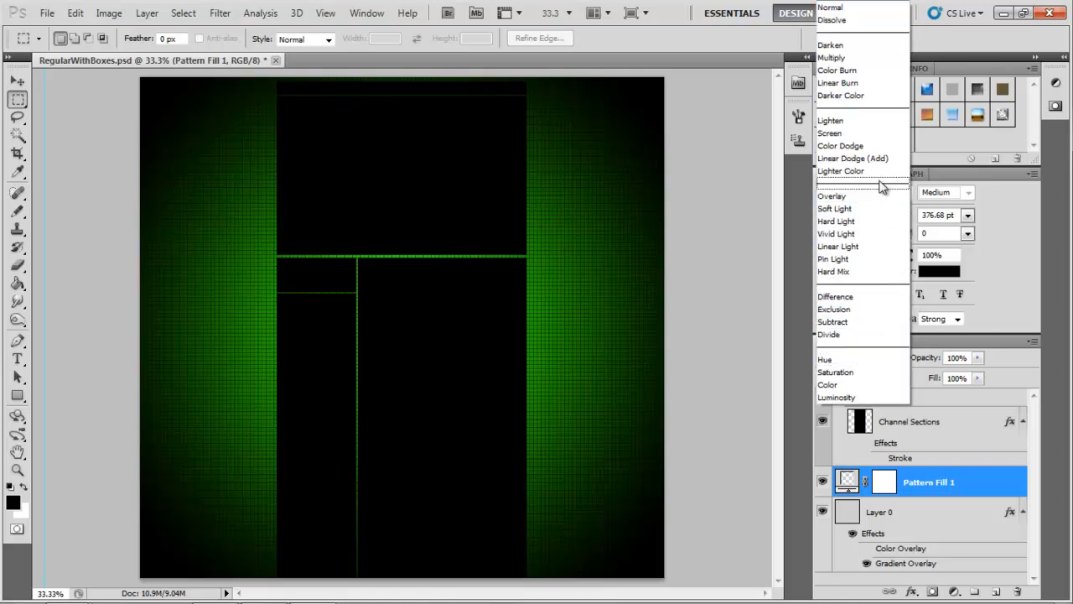
left_click(869, 208)
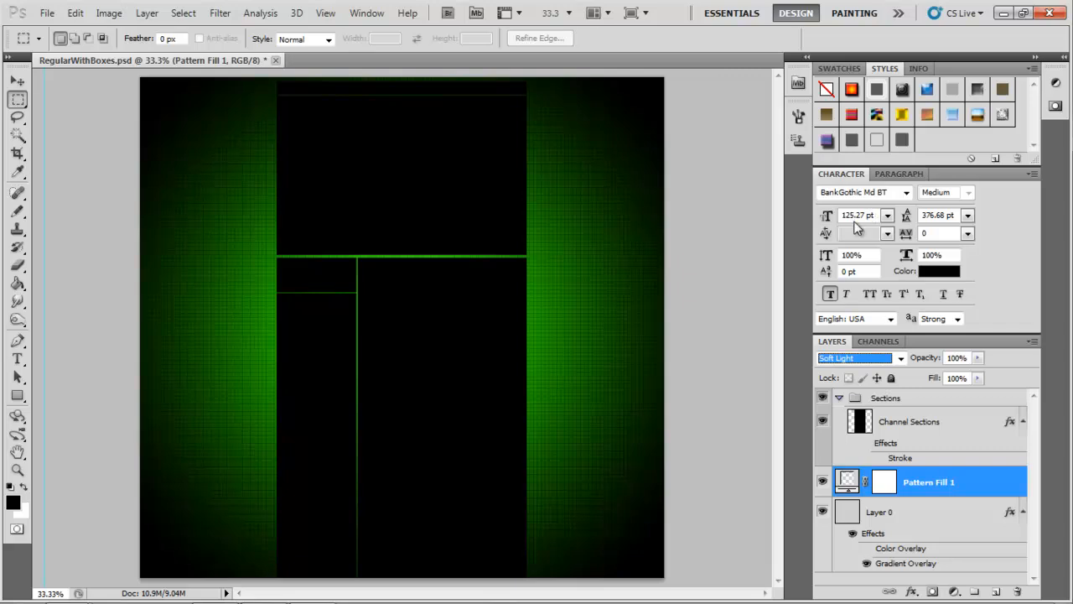
left_click_drag(933, 365, 926, 363)
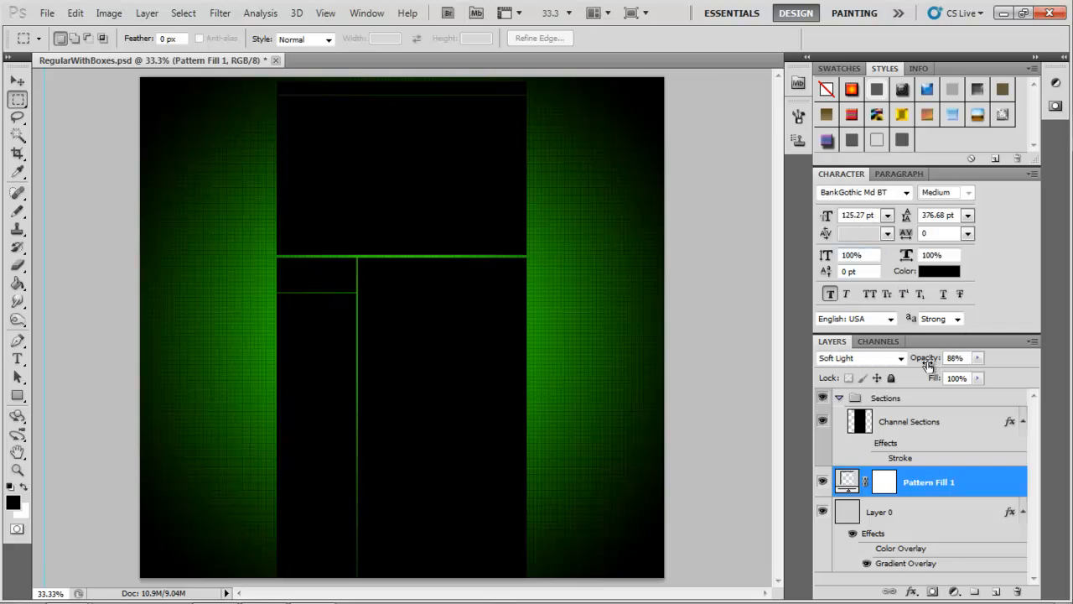
left_click_drag(931, 366, 953, 359)
Step: Try a Drop Shadow on the Channel Sections layer with Normal blending, 100% opacity, 0 px distance and 11 px size
left_click(855, 419)
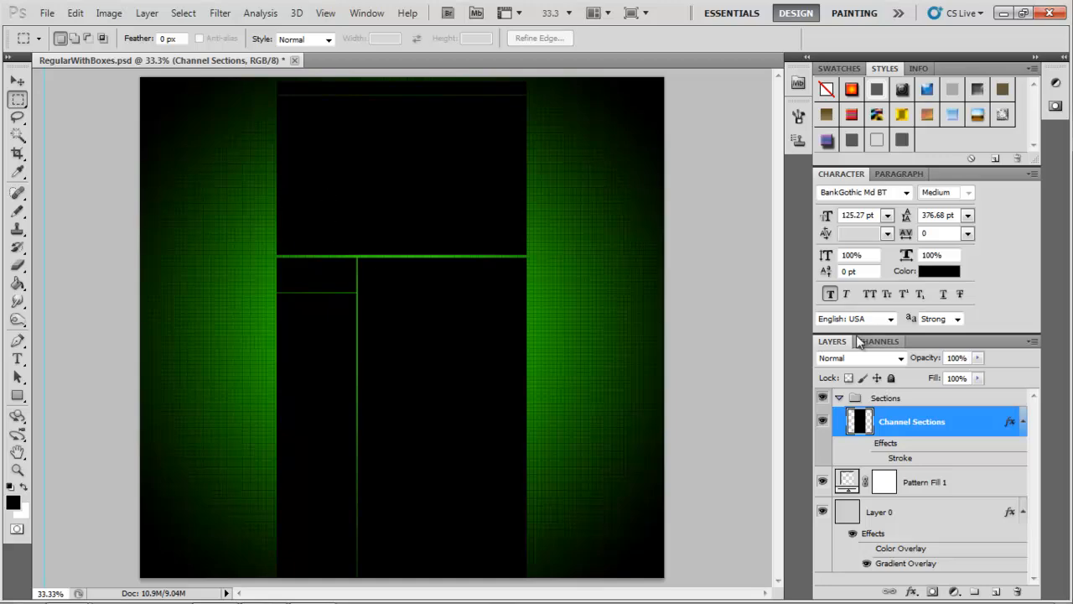
double_click(857, 426)
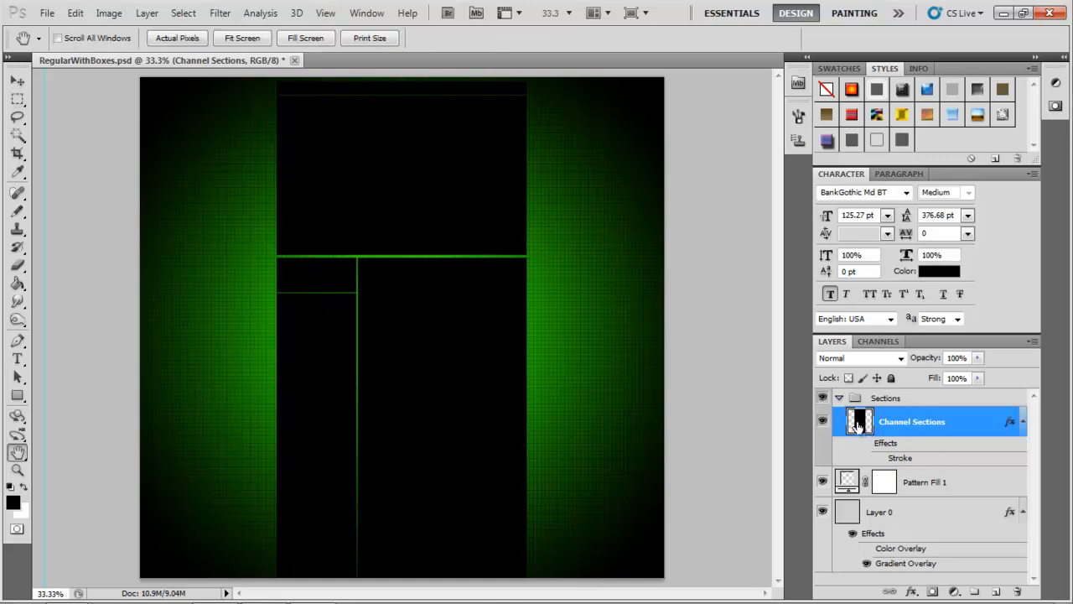
left_click(607, 276)
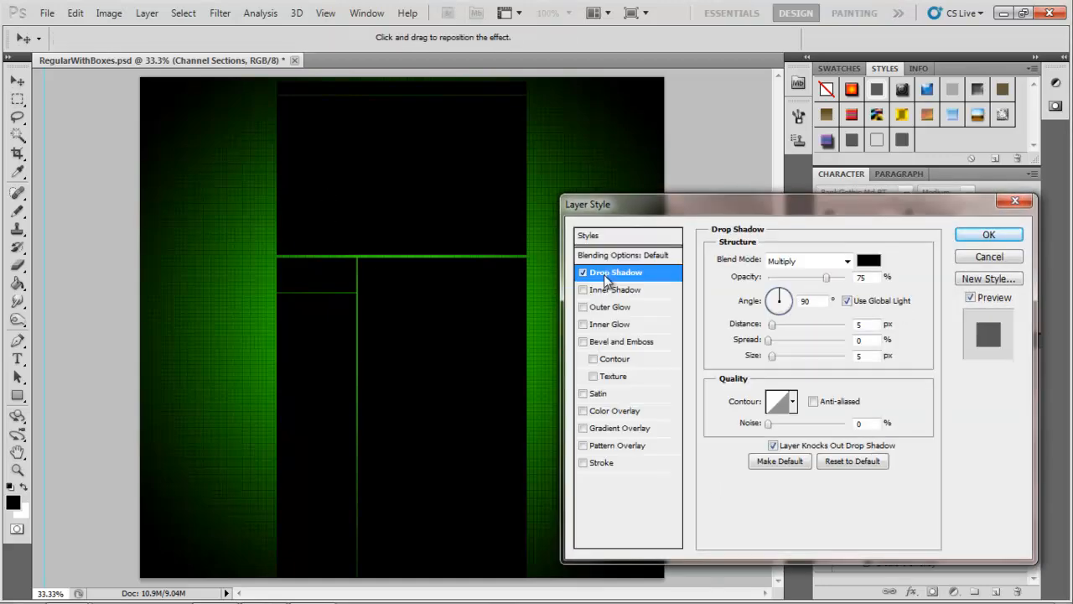
left_click(845, 261)
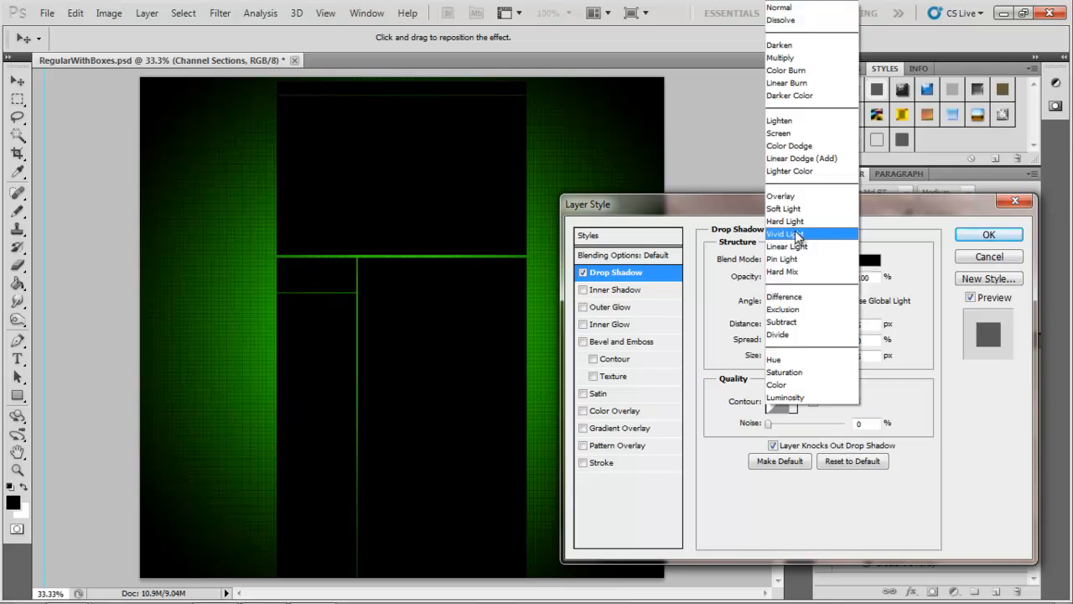
left_click(773, 9)
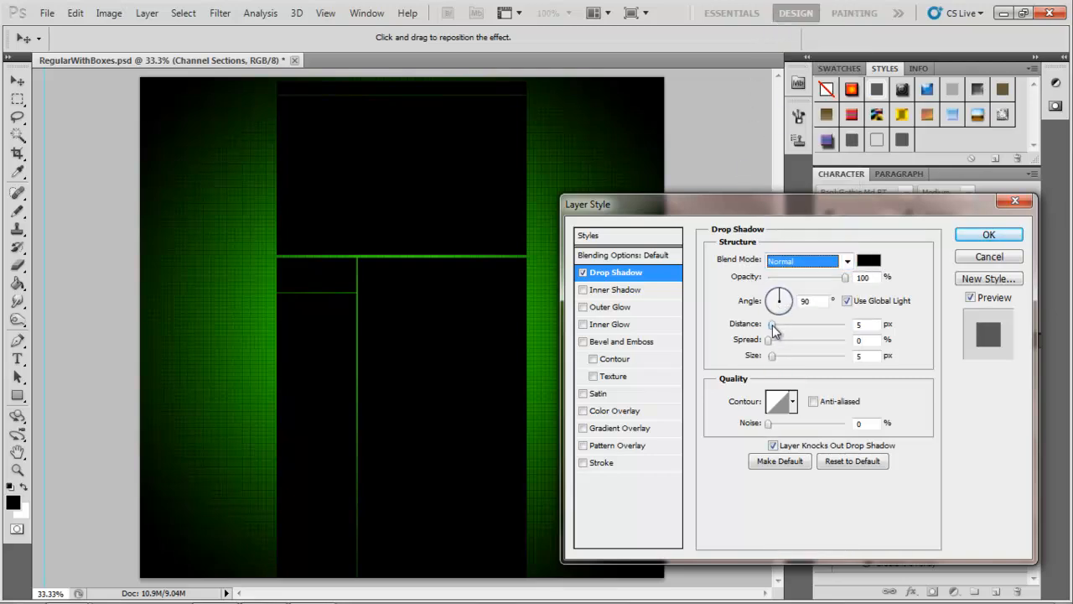
left_click_drag(771, 326, 769, 357)
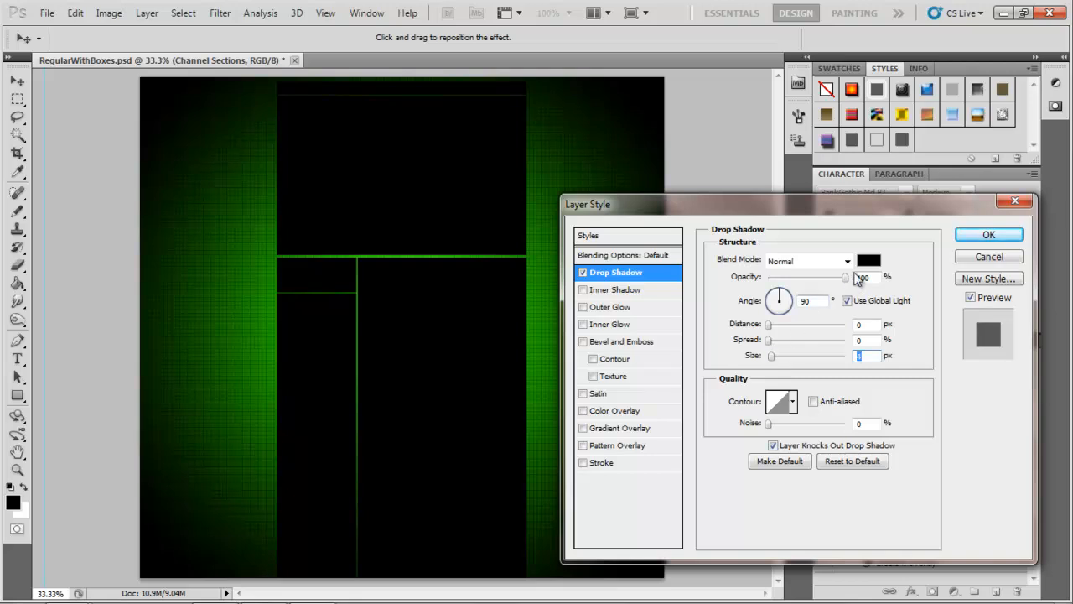
left_click(869, 261)
left_click(890, 217)
left_click(1037, 134)
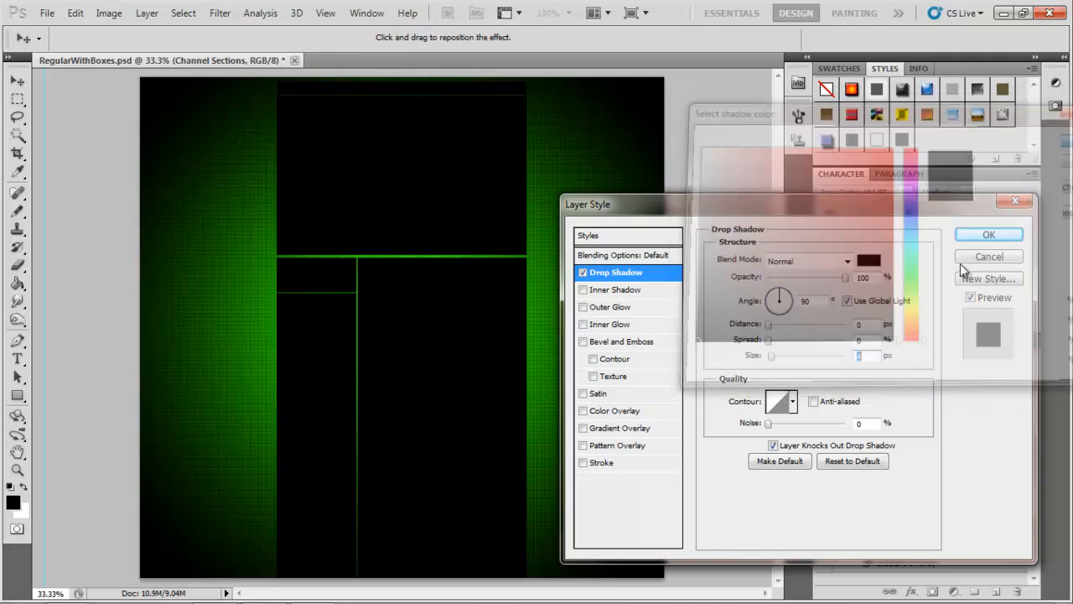
left_click_drag(771, 356, 776, 356)
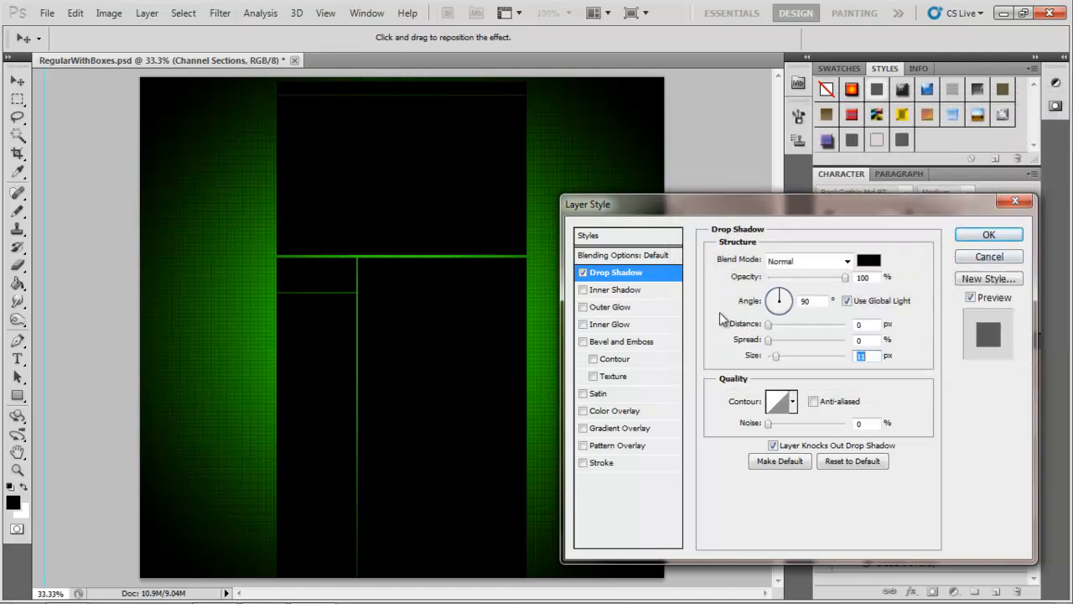
Step: Turn off the Channel Sections layer's Drop Shadow and try a Color Overlay on it instead
left_click(583, 273)
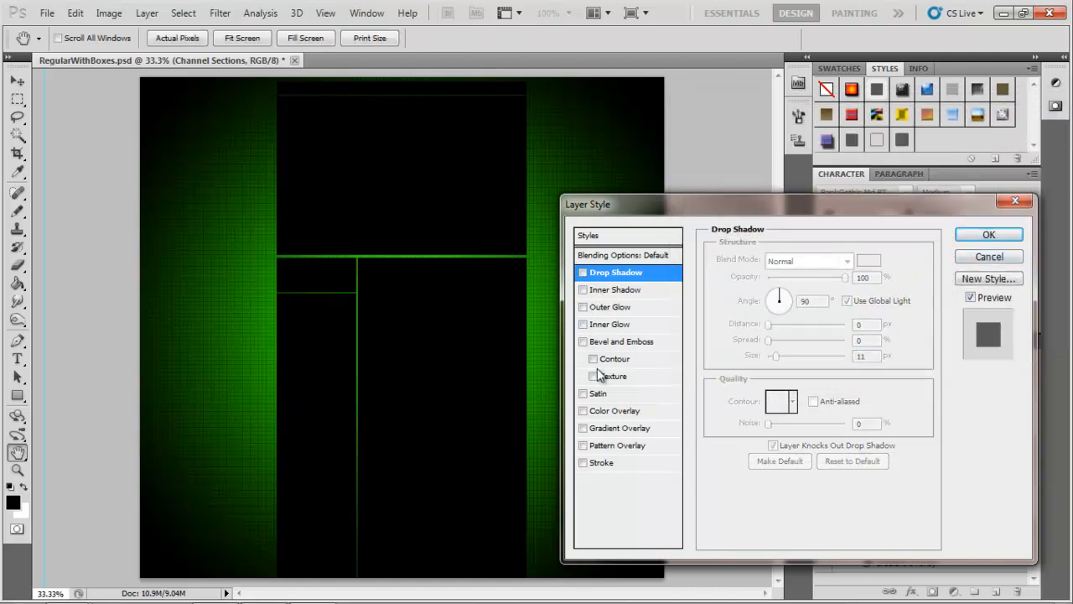
left_click(603, 410)
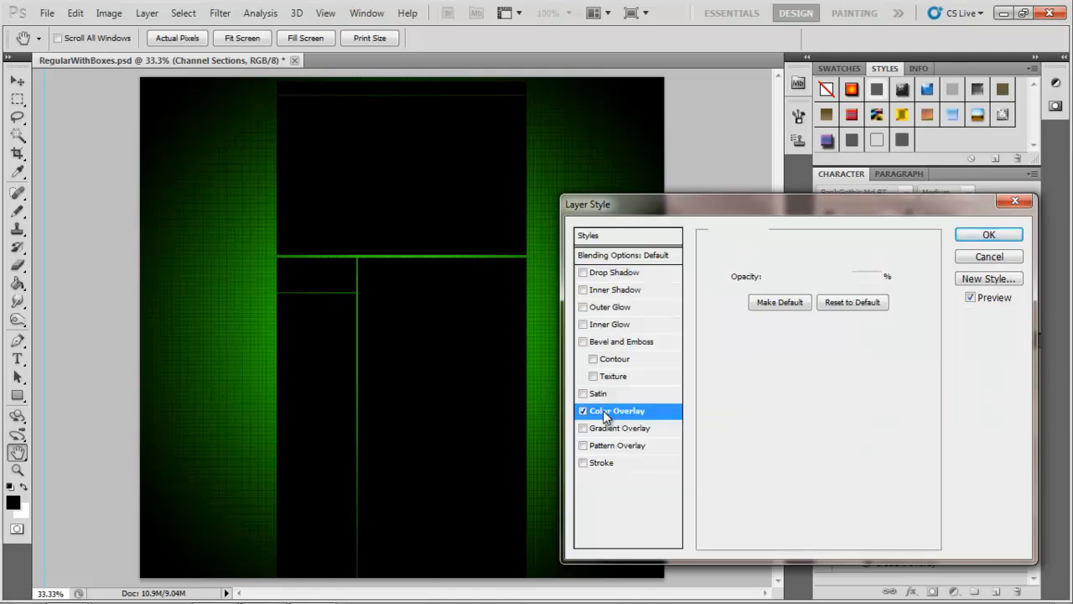
left_click(997, 235)
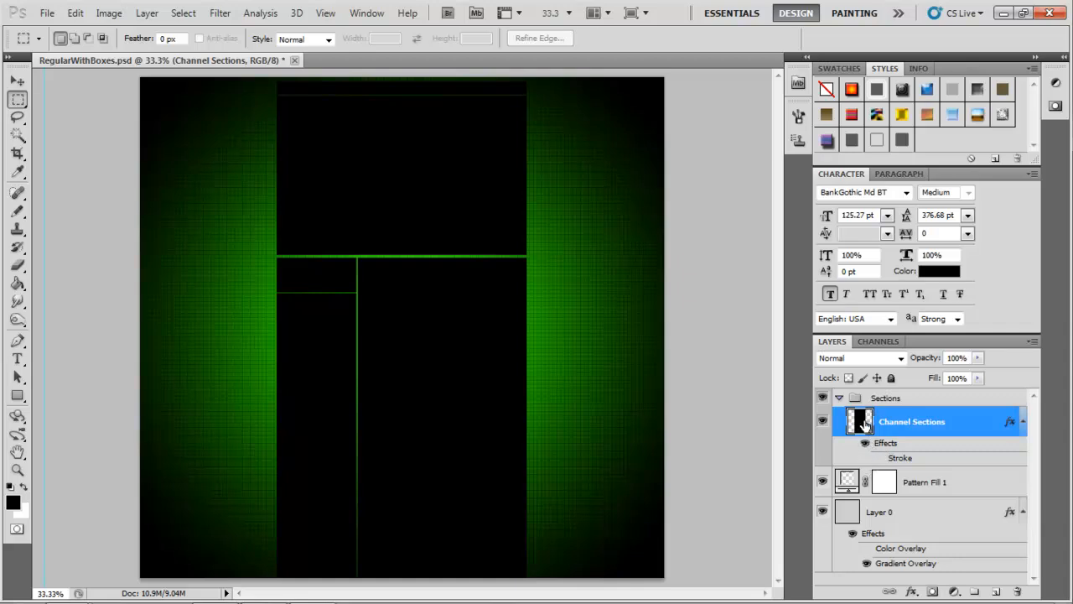
Step: Give the Channel Sections layer a Drop Shadow with Normal blending, 100% opacity, 0 px distance and a slightly larger size
double_click(864, 421)
left_click(609, 273)
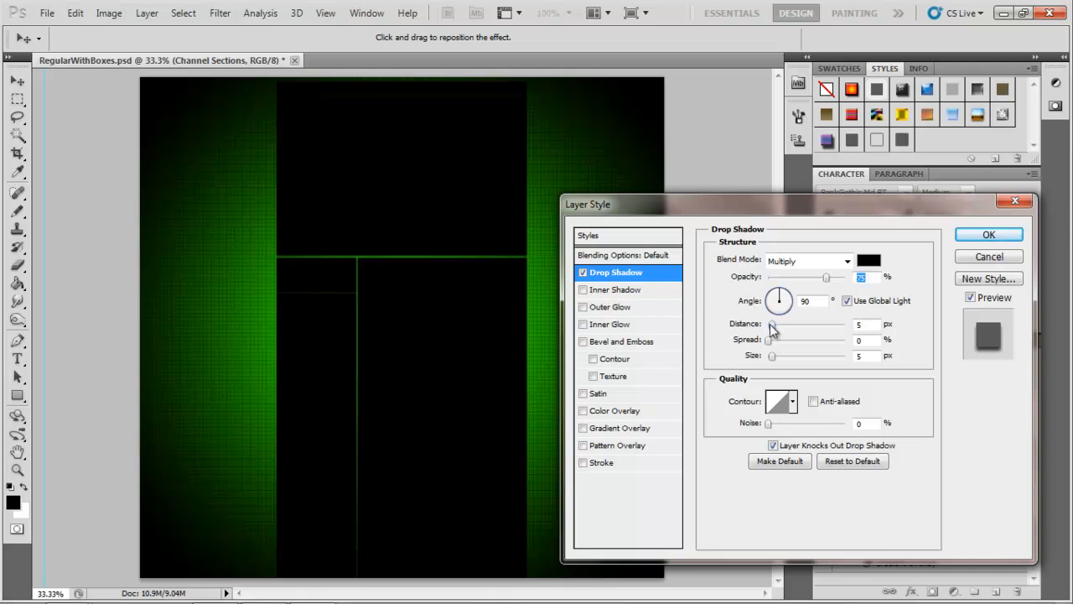
left_click(842, 261)
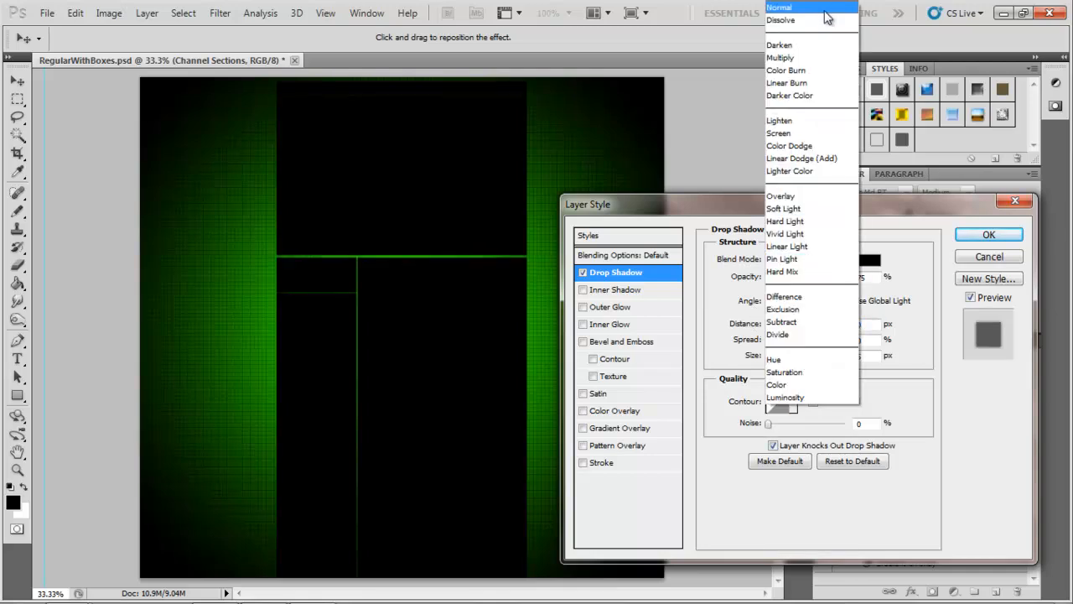
left_click(781, 8)
left_click_drag(828, 280, 886, 278)
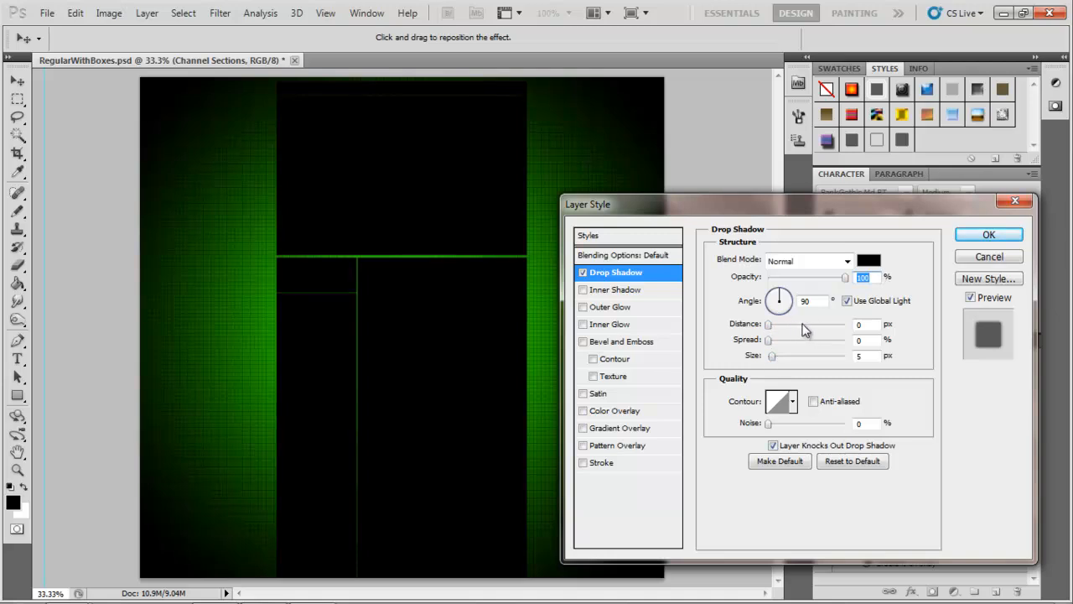
left_click_drag(773, 358, 776, 363)
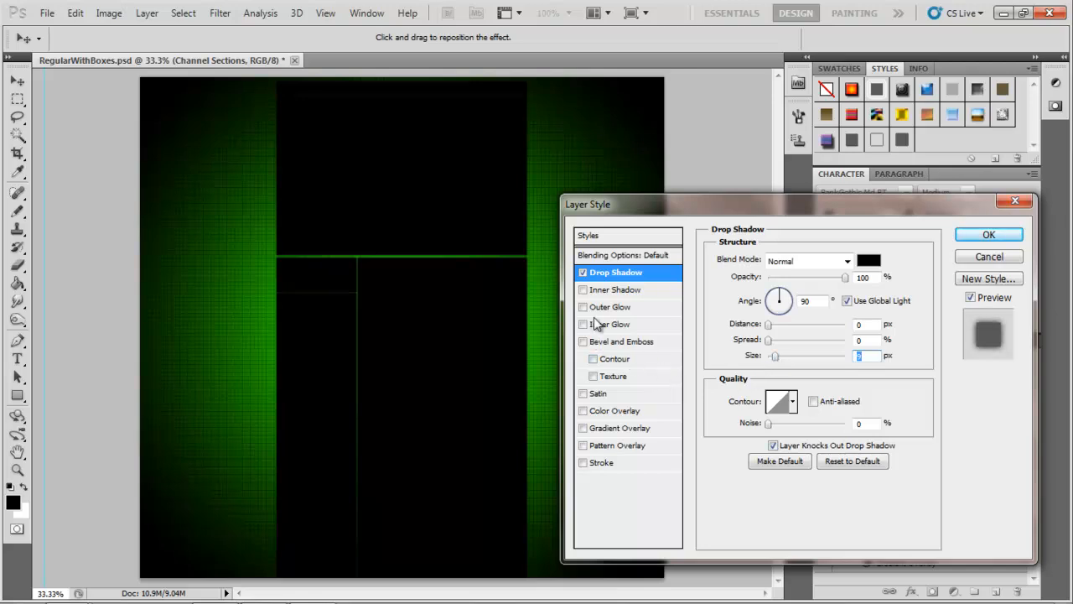
left_click(600, 463)
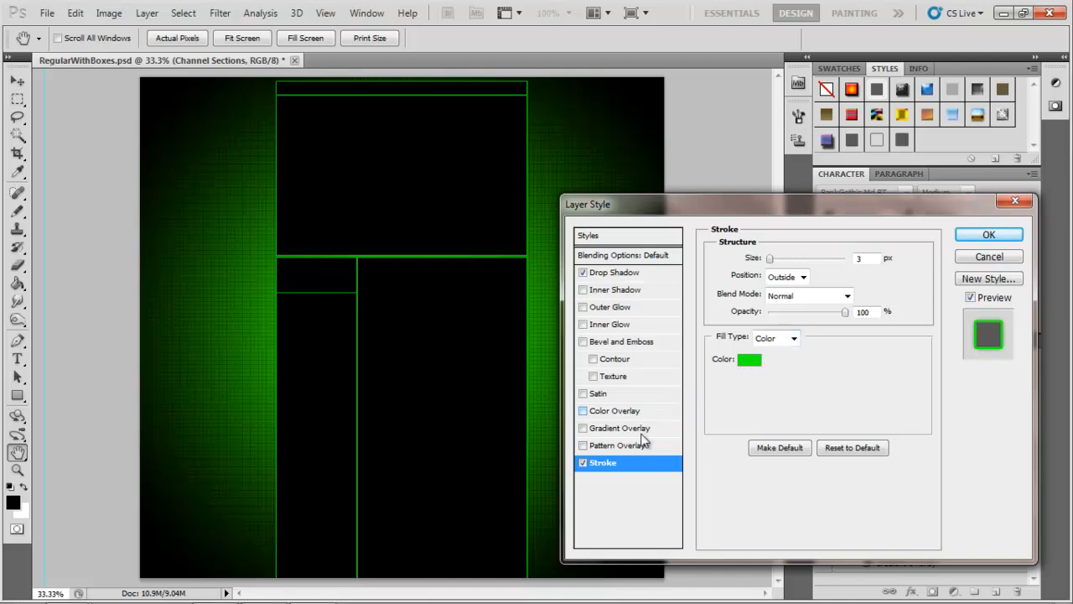
left_click(583, 463)
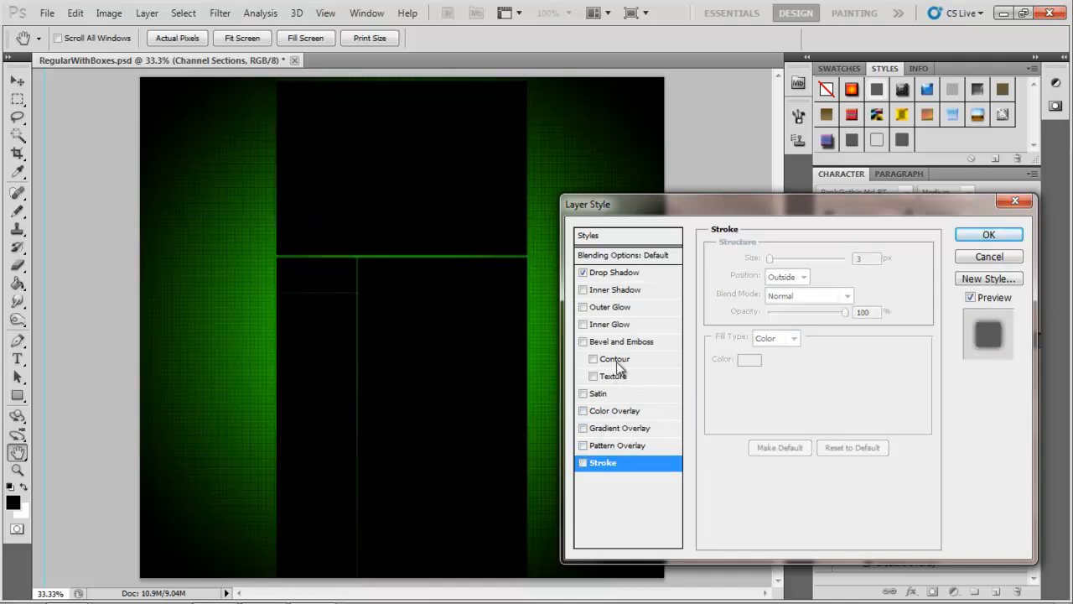
left_click(584, 307)
Step: Add an Inner Shadow to the Channel Sections layer with Normal blending, 100% opacity and 0 px distance
left_click(591, 291)
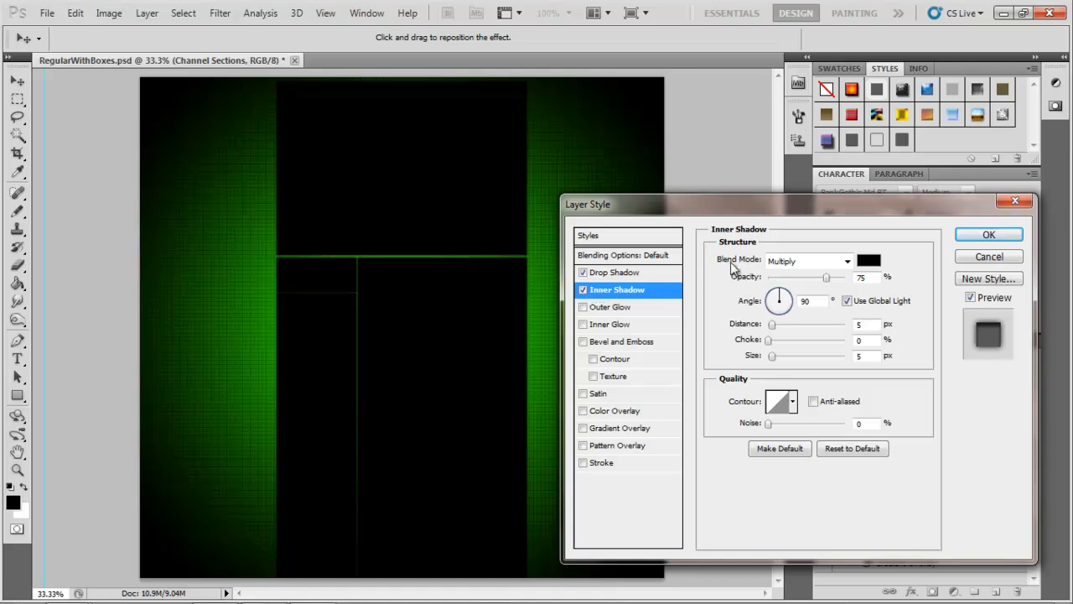
mouse_move(826, 277)
left_mouse_down()
mouse_move(841, 280)
mouse_move(845, 269)
left_mouse_up()
left_click(846, 261)
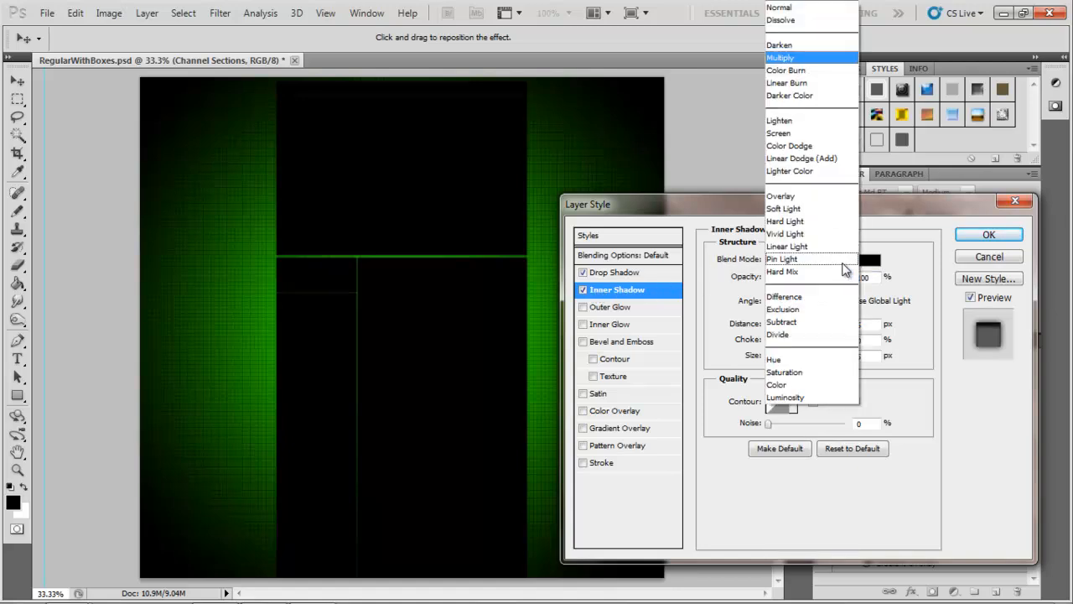
left_click(810, 6)
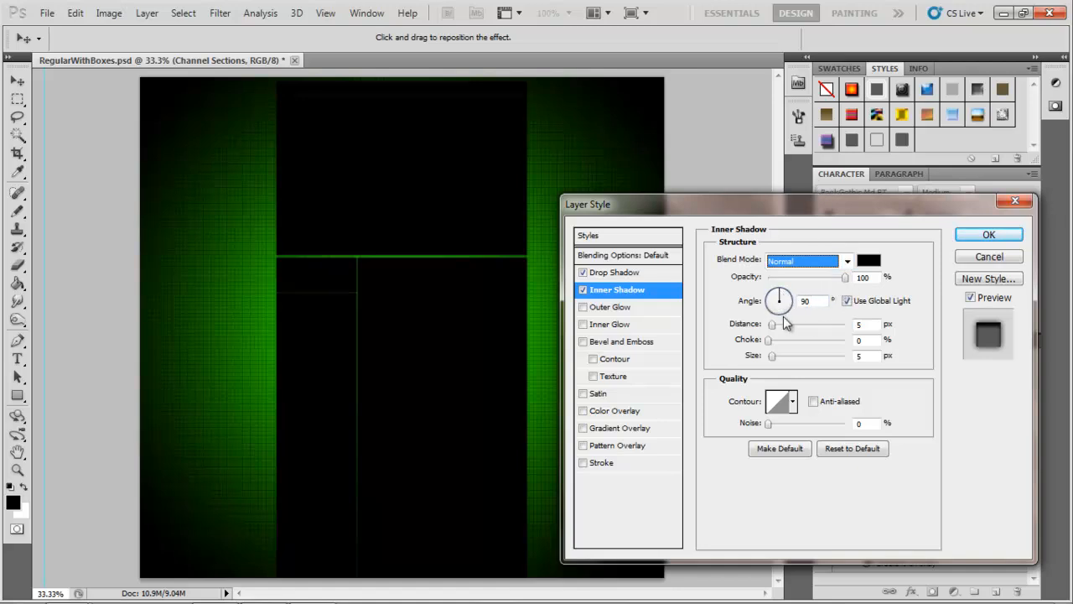
left_click_drag(772, 325, 756, 361)
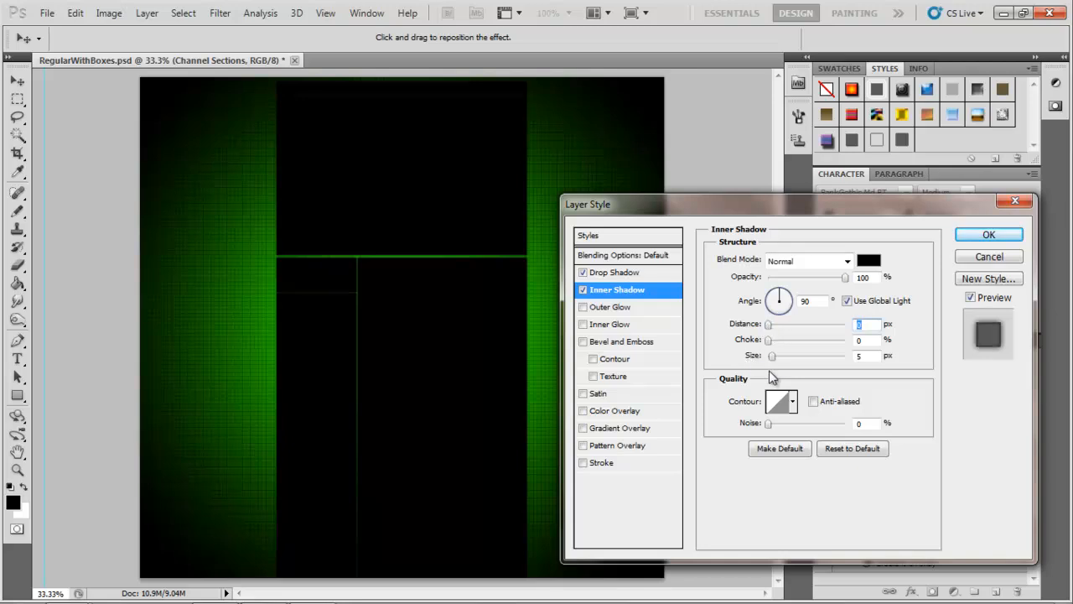
Step: Color the Inner Shadow bright green (12ff00), with a size of 10 px and an opacity of about 34%
left_click(868, 265)
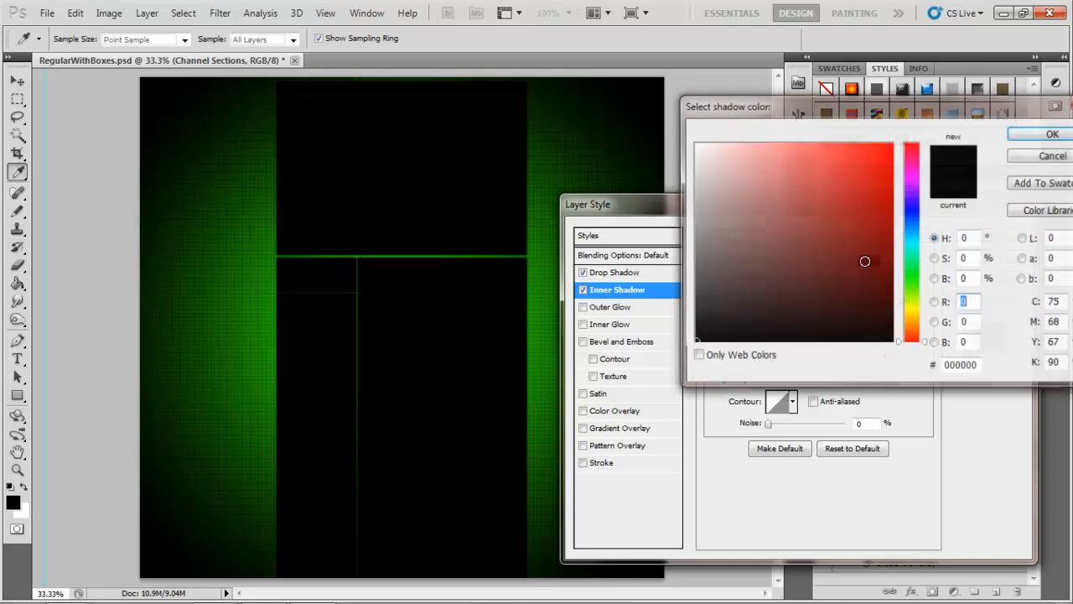
left_click(911, 278)
left_click_drag(890, 192, 895, 136)
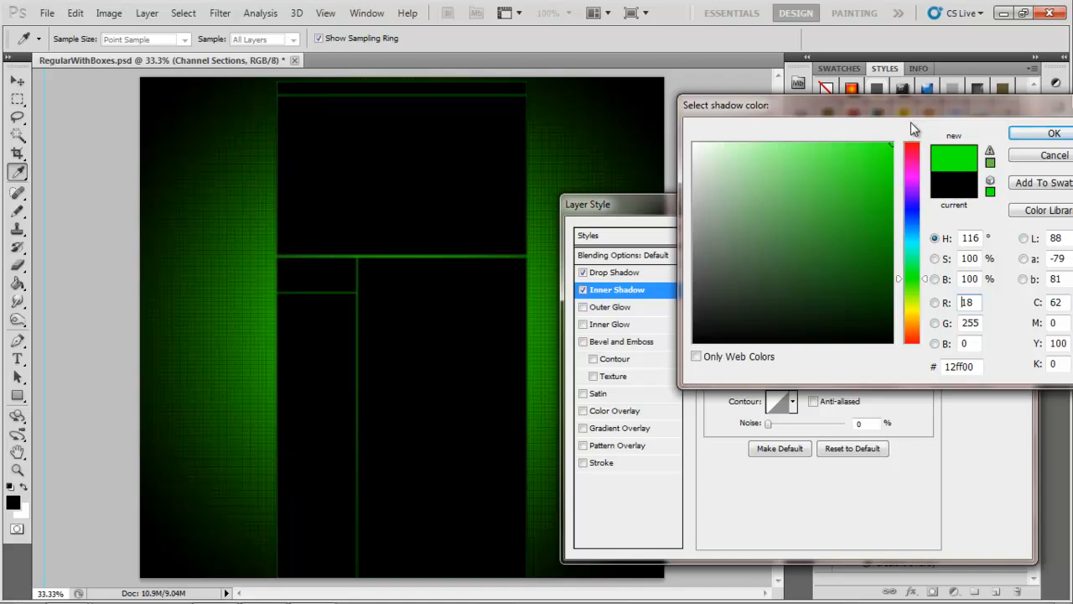
left_click(1011, 133)
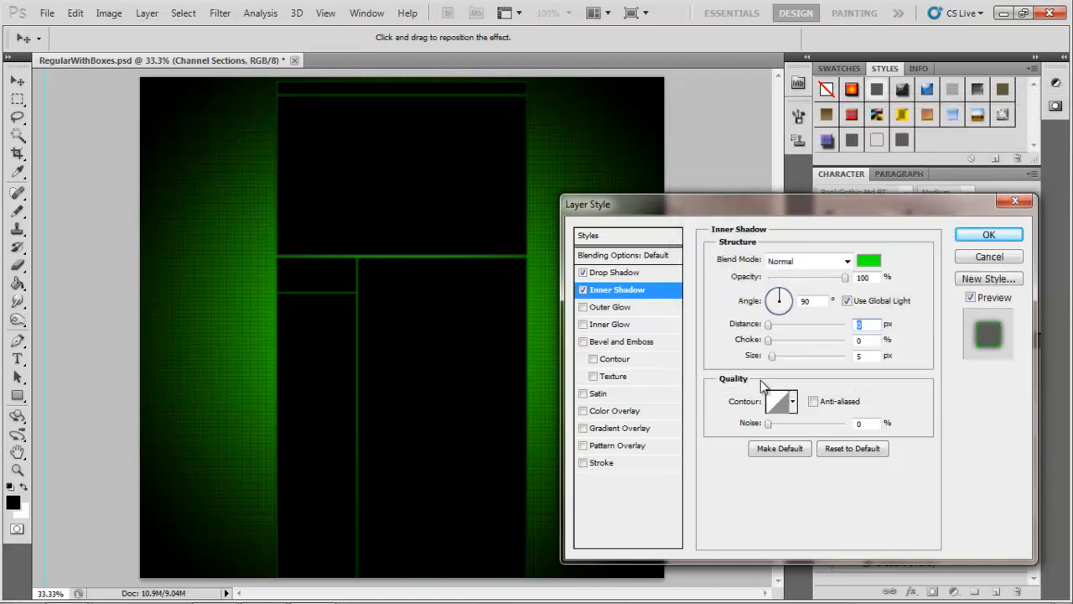
mouse_move(771, 355)
left_mouse_down()
mouse_move(793, 363)
mouse_move(777, 363)
left_mouse_up()
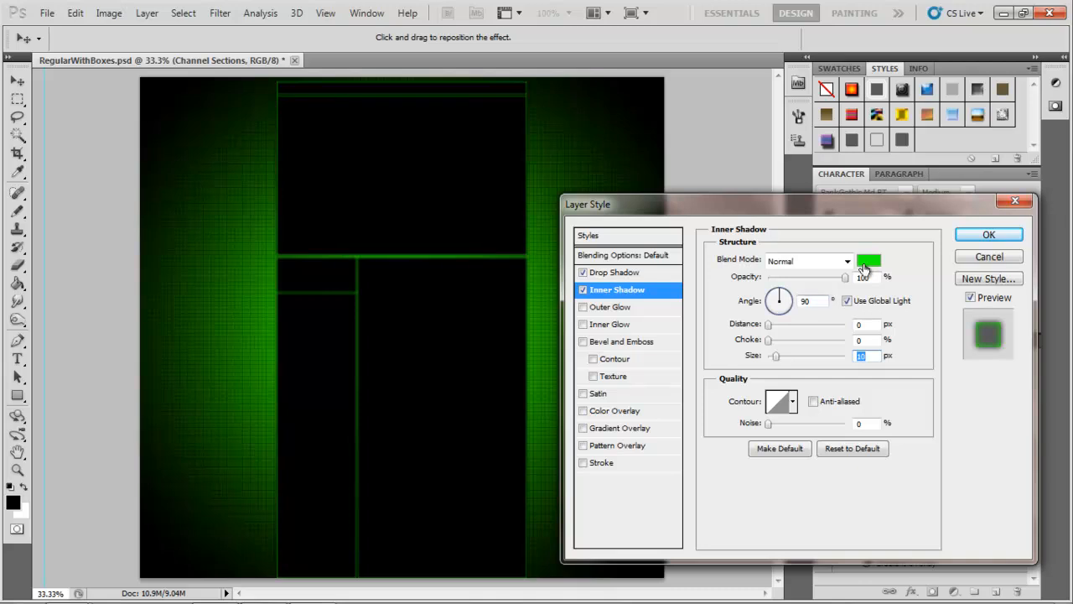
left_click_drag(850, 278, 799, 292)
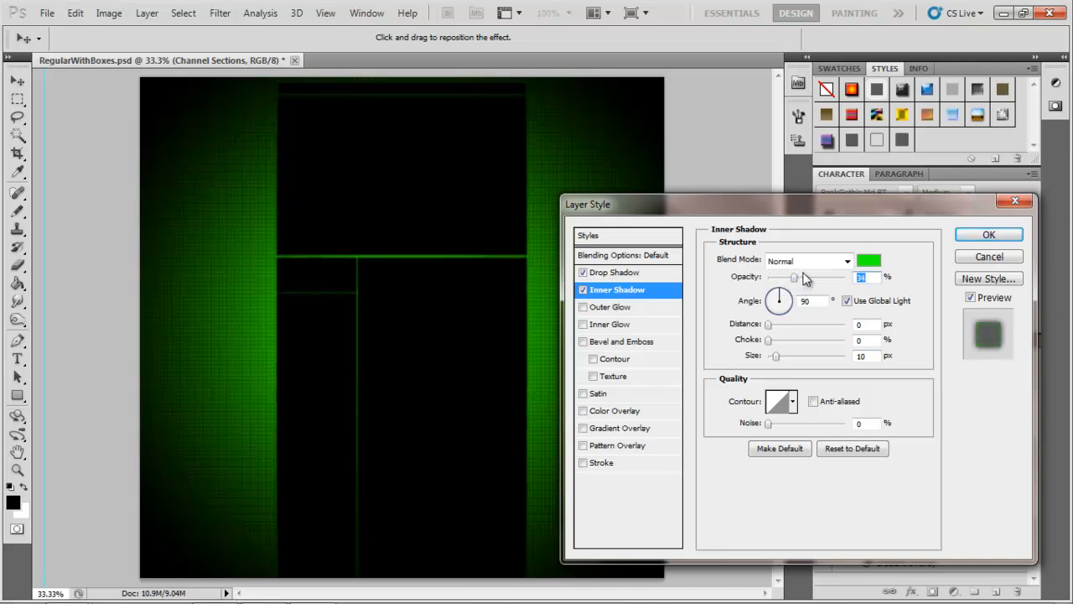
left_click(578, 410)
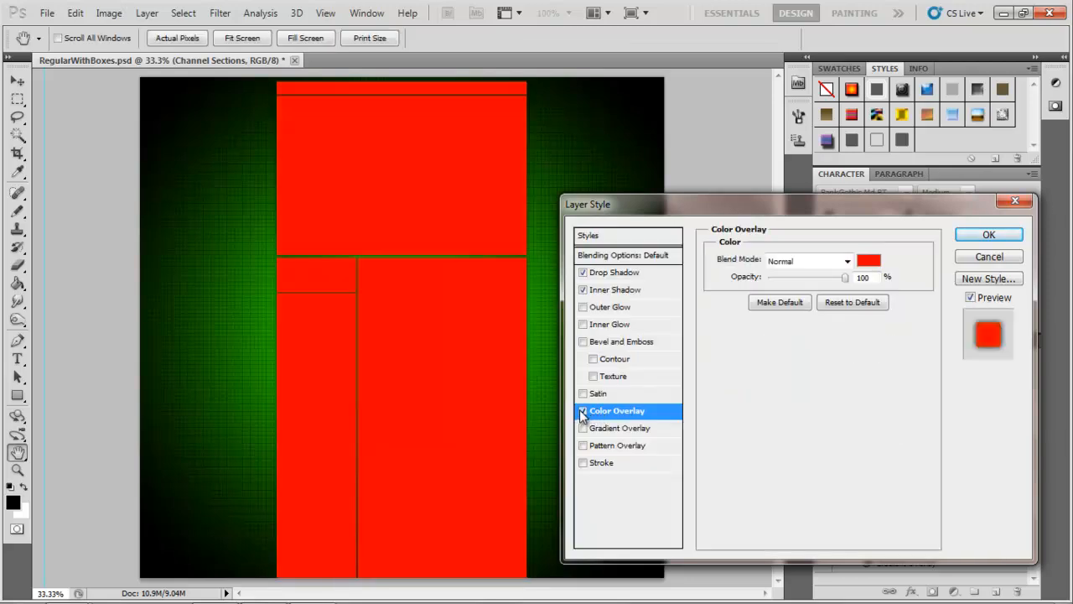
left_click(610, 410)
left_click(582, 411)
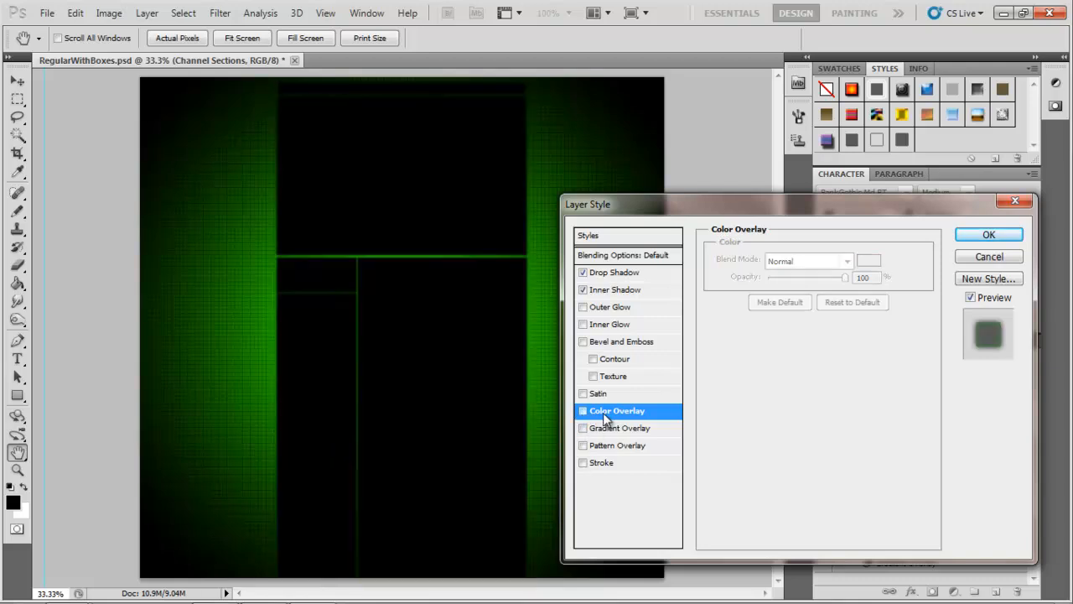
Step: Add a Gradient Overlay to the Channel Sections layer, changing the gradient's white end stop to dark gray 121212
left_click(600, 431)
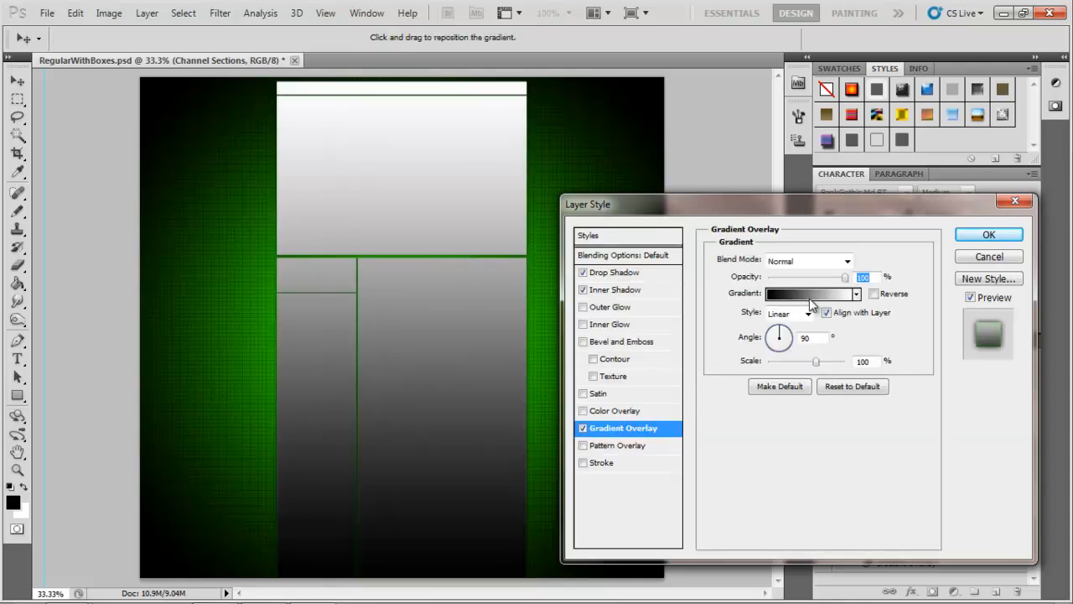
left_click(809, 293)
left_click(838, 362)
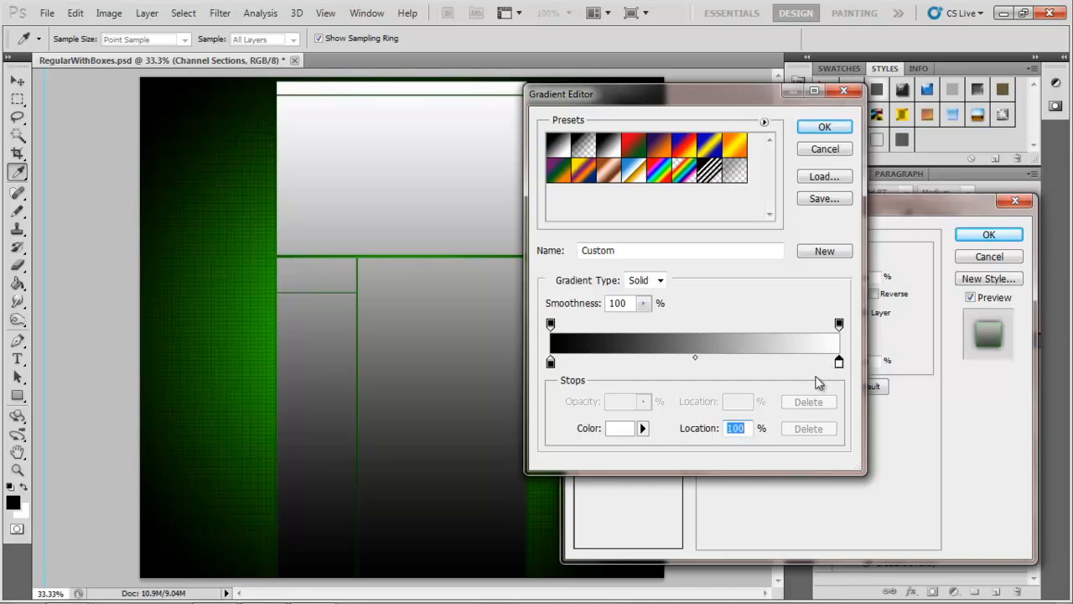
mouse_move(840, 364)
left_mouse_down()
mouse_move(873, 351)
mouse_move(841, 366)
left_mouse_up()
double_click(839, 362)
left_click(762, 330)
mouse_move(763, 330)
left_mouse_down()
mouse_move(693, 283)
mouse_move(671, 309)
mouse_move(693, 317)
left_mouse_up()
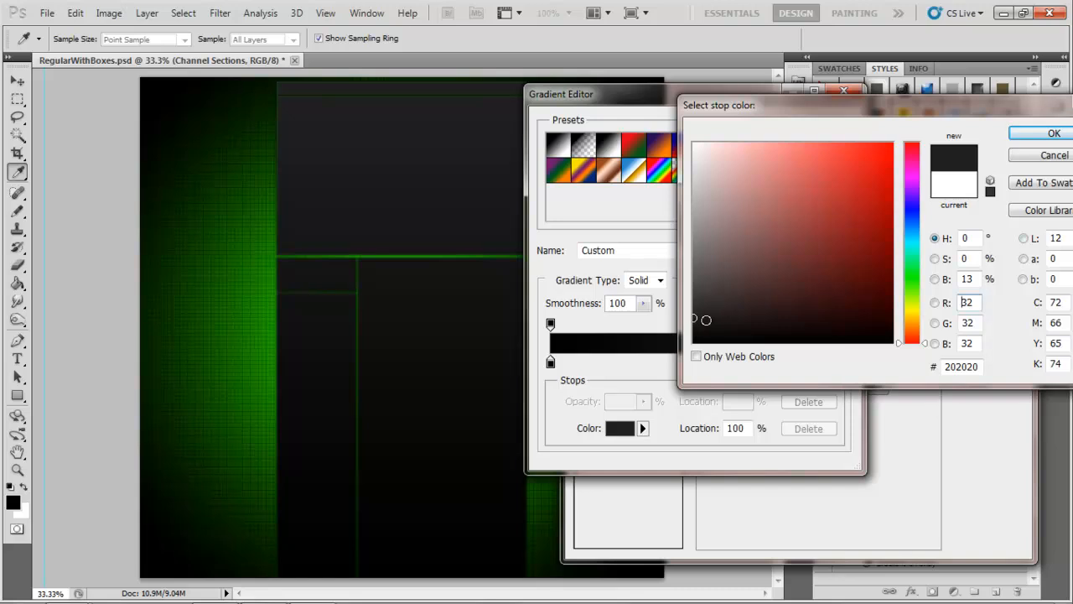
left_click_drag(694, 318, 695, 325)
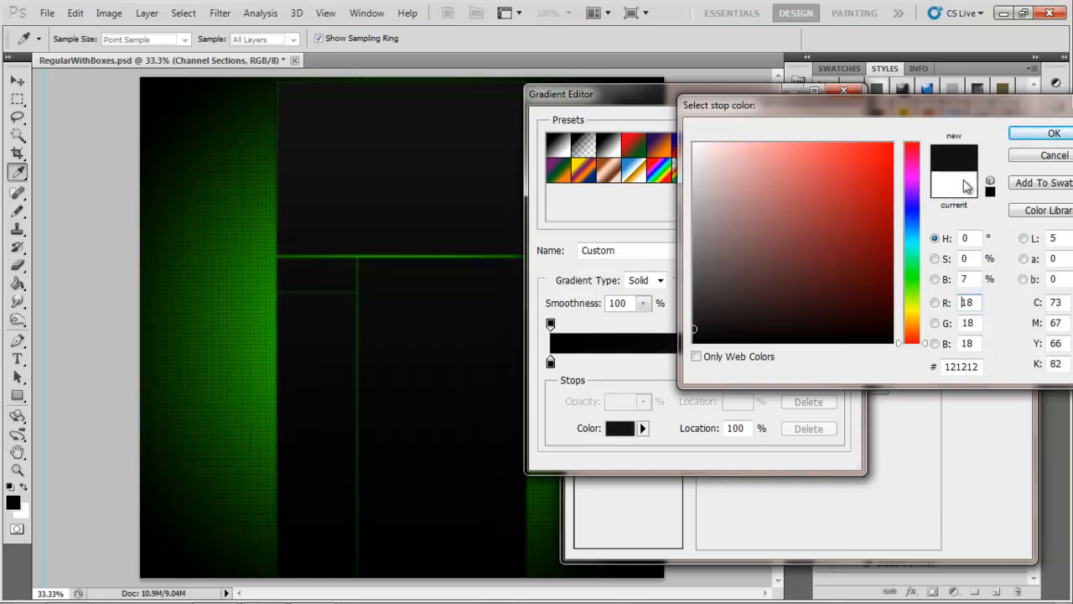
left_click(1042, 135)
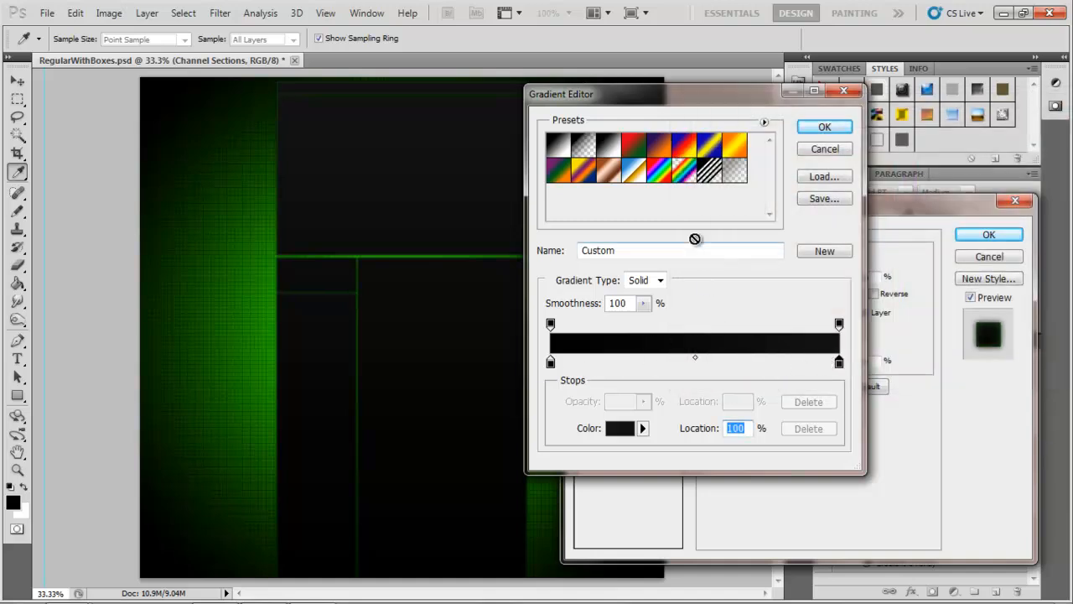
left_click(824, 127)
Step: Set the Gradient Overlay's scale to 150% at 100% opacity and apply the layer style
left_click(817, 363)
left_click_drag(817, 363, 858, 363)
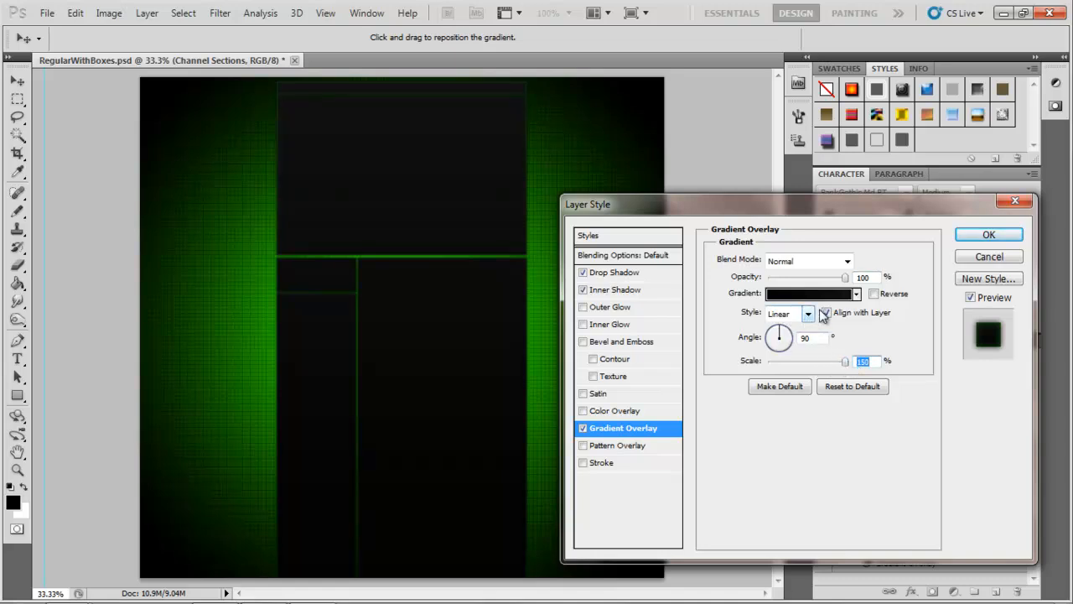
left_click_drag(845, 279, 896, 275)
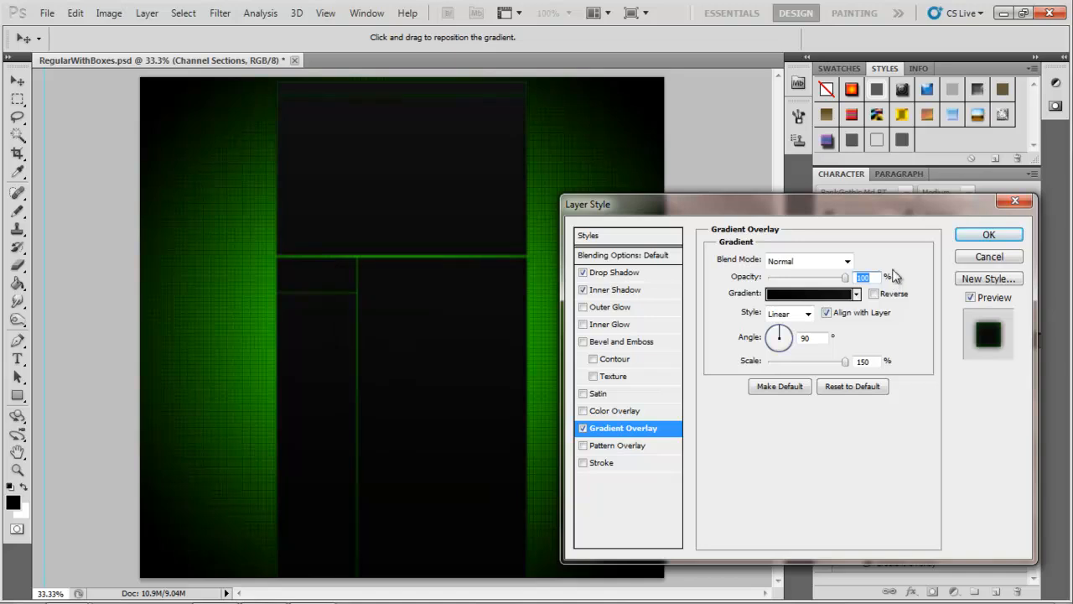
left_click(989, 235)
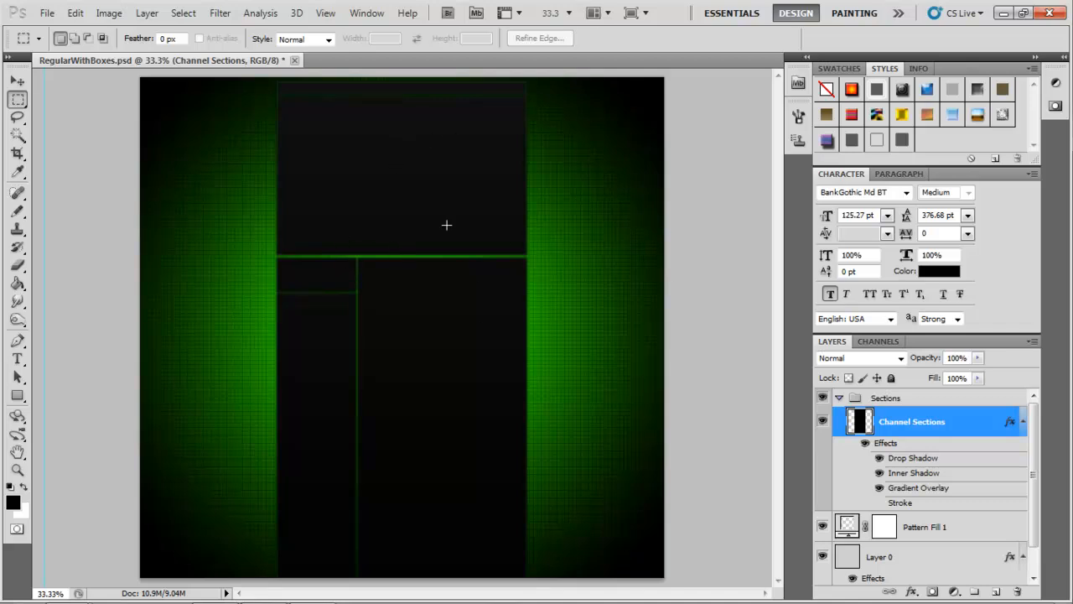
Step: Add the text "Tutorial" inside the Sections group, over the green area beside the channel boxes
left_click(840, 398)
left_click(841, 398)
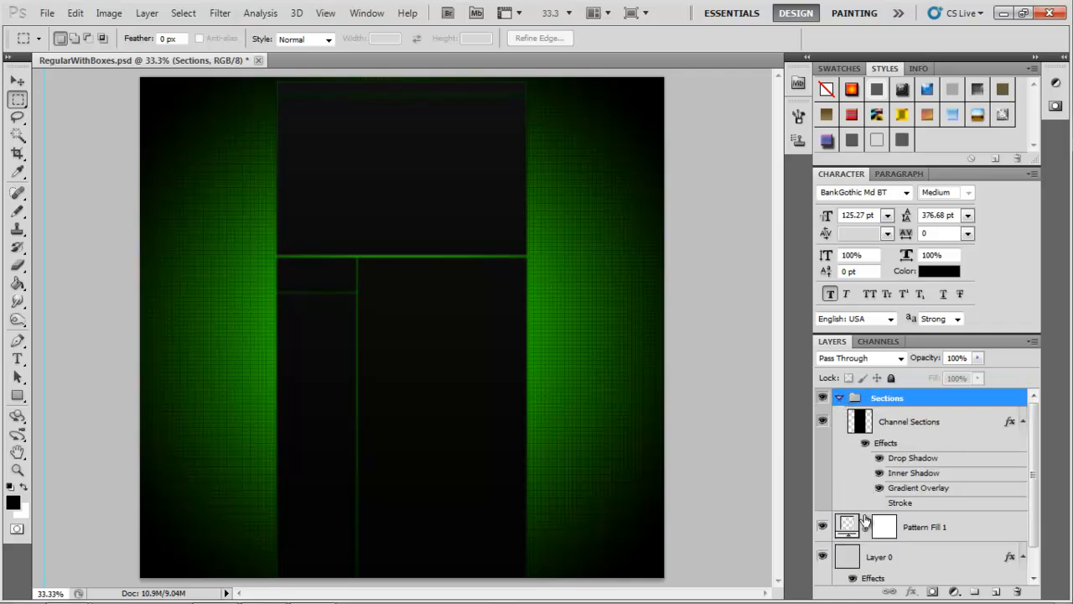
scroll(865, 517, "down", 2)
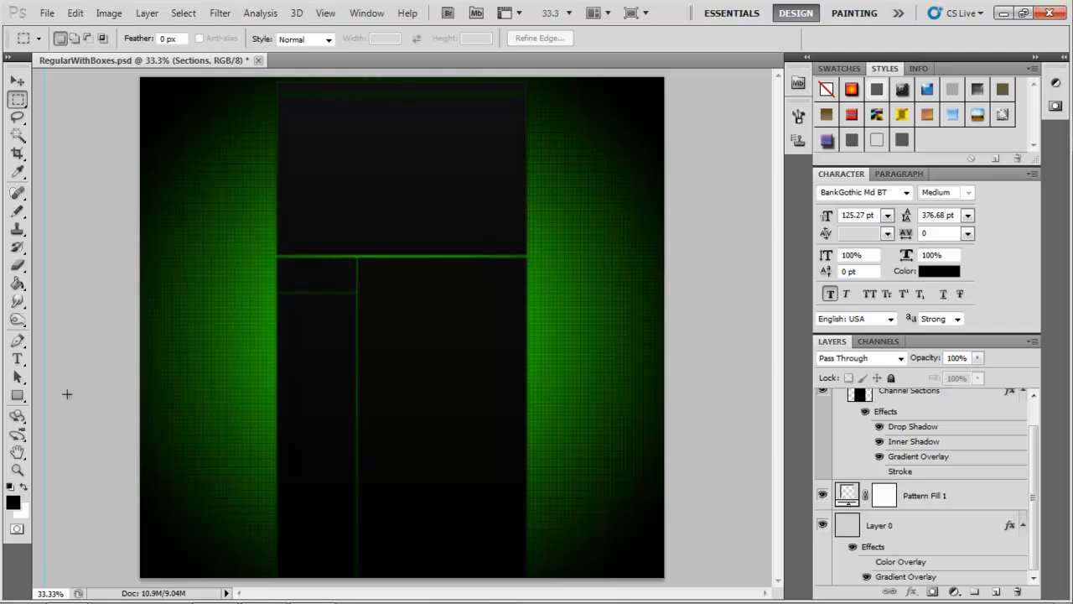
left_click(17, 358)
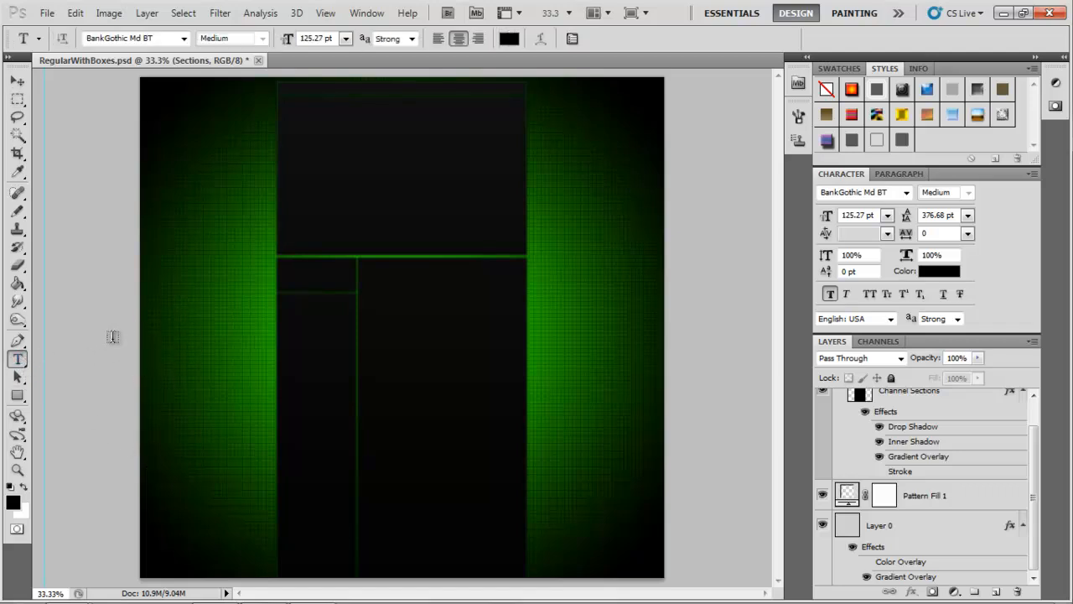
left_click(191, 295)
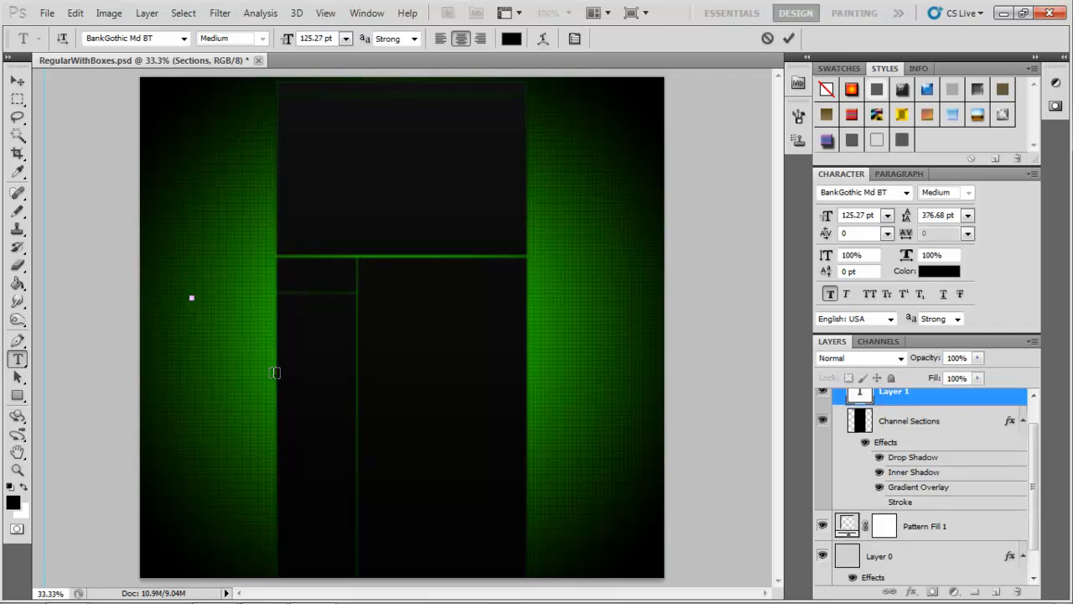
type("Tuto")
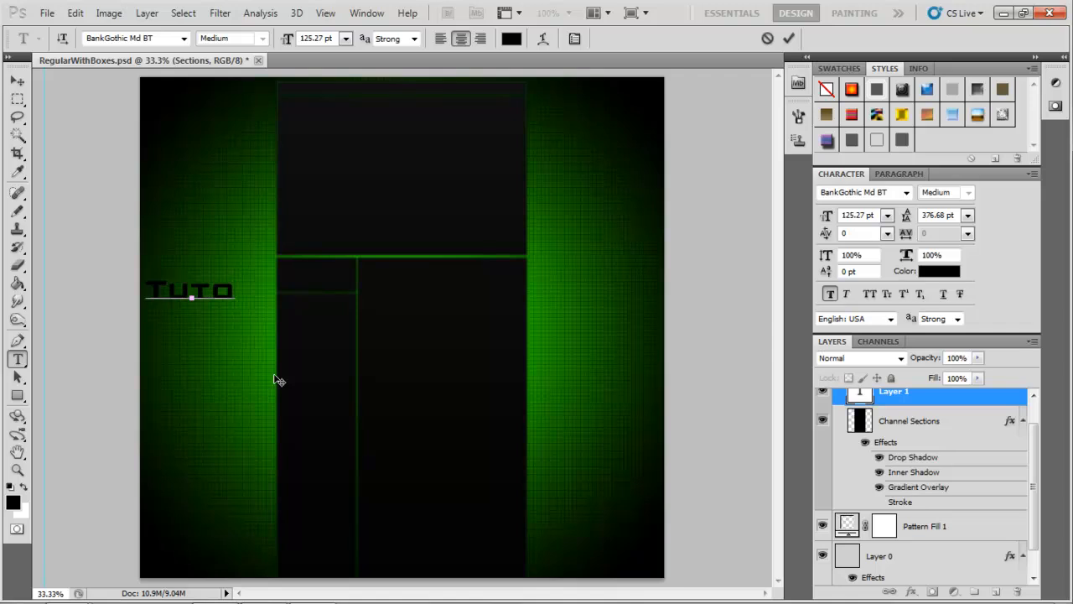
type("rial")
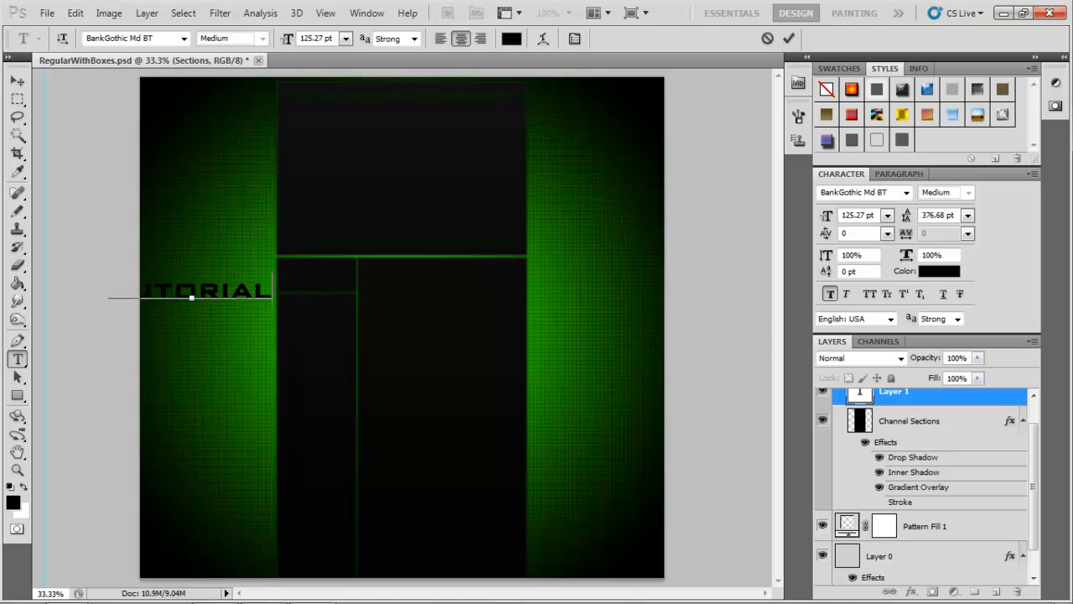
Step: Finish the Tutorial text, shift it fully onto the canvas and rotate it -90° so it reads vertically
left_click(17, 80)
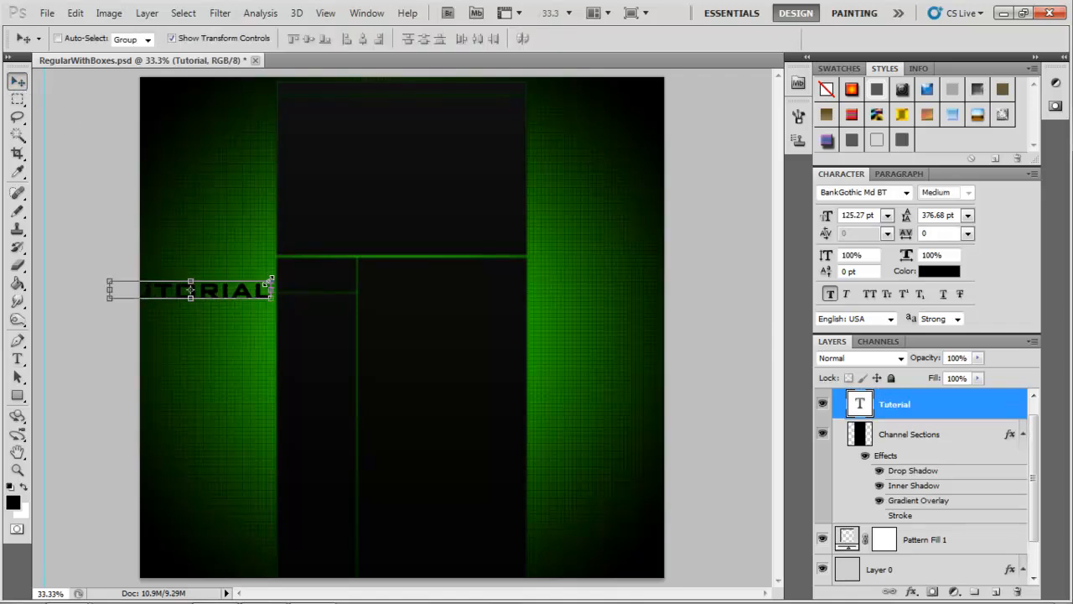
left_click_drag(268, 284, 304, 273)
key("Return")
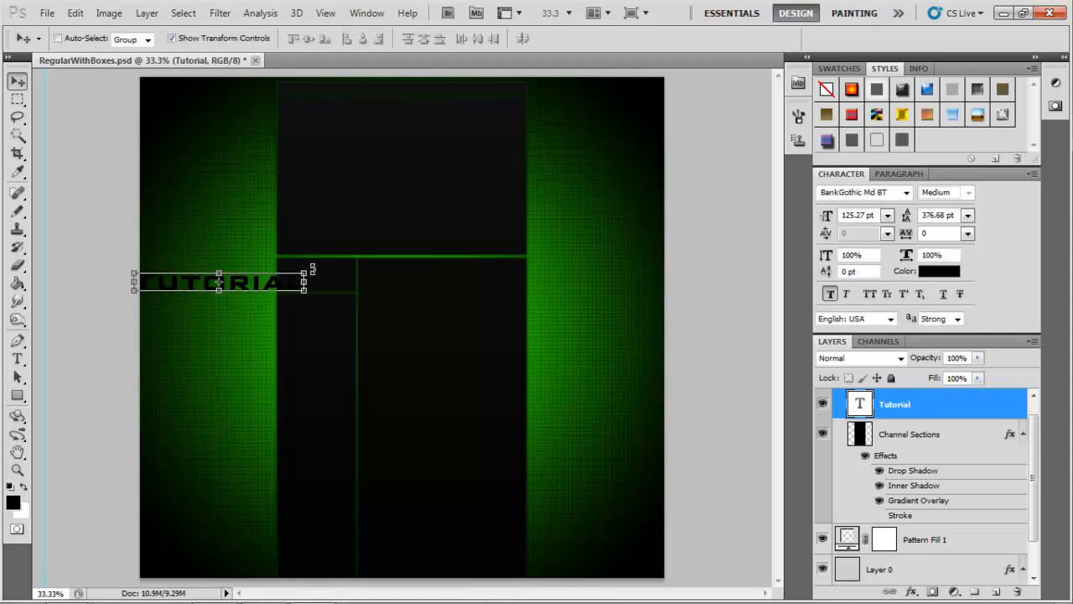
left_click(315, 269)
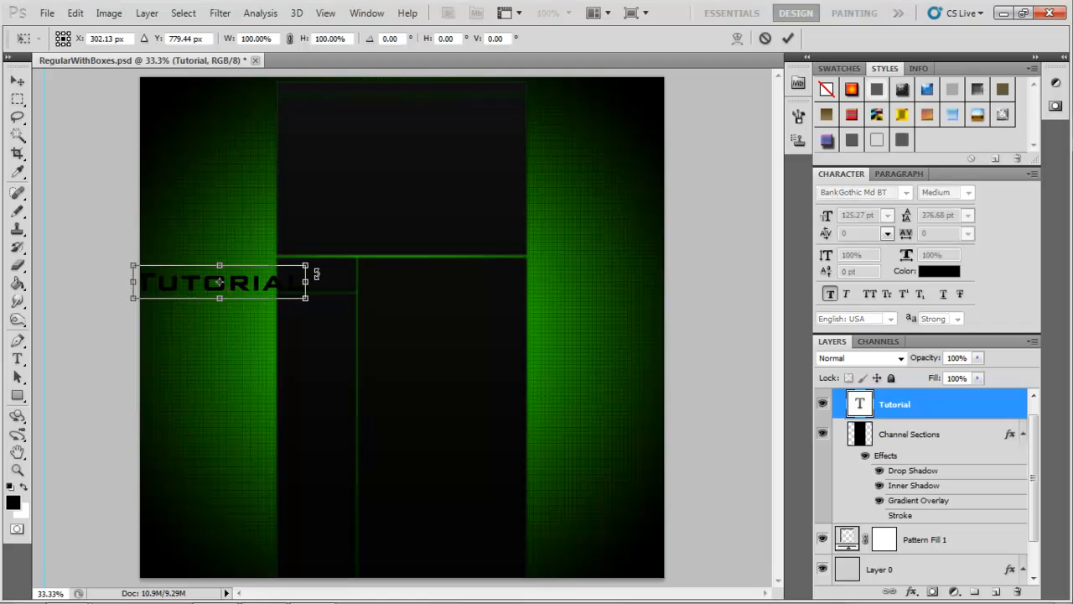
left_click_drag(319, 248, 201, 212)
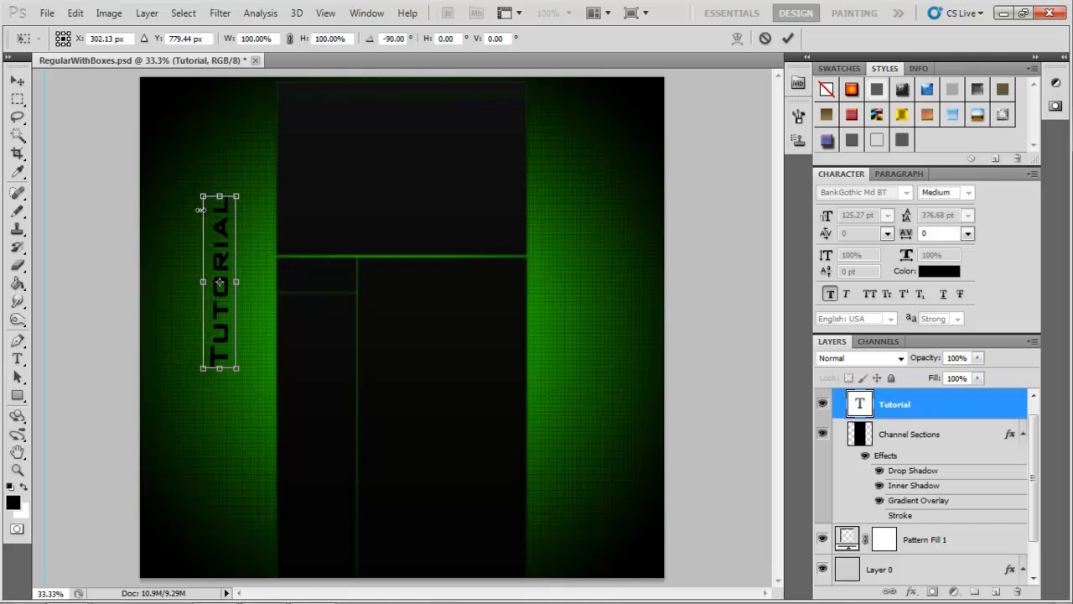
key("Return")
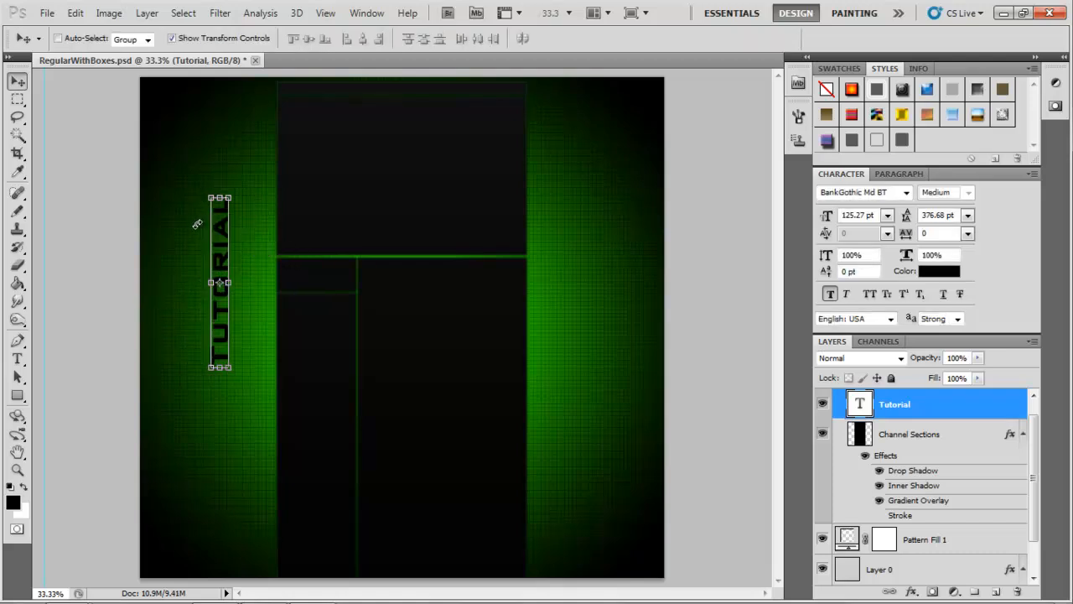
Step: Move the vertical Tutorial text down onto the green strip and nudge it against the outer edge of the narrow channel box
left_click_drag(221, 251, 254, 363)
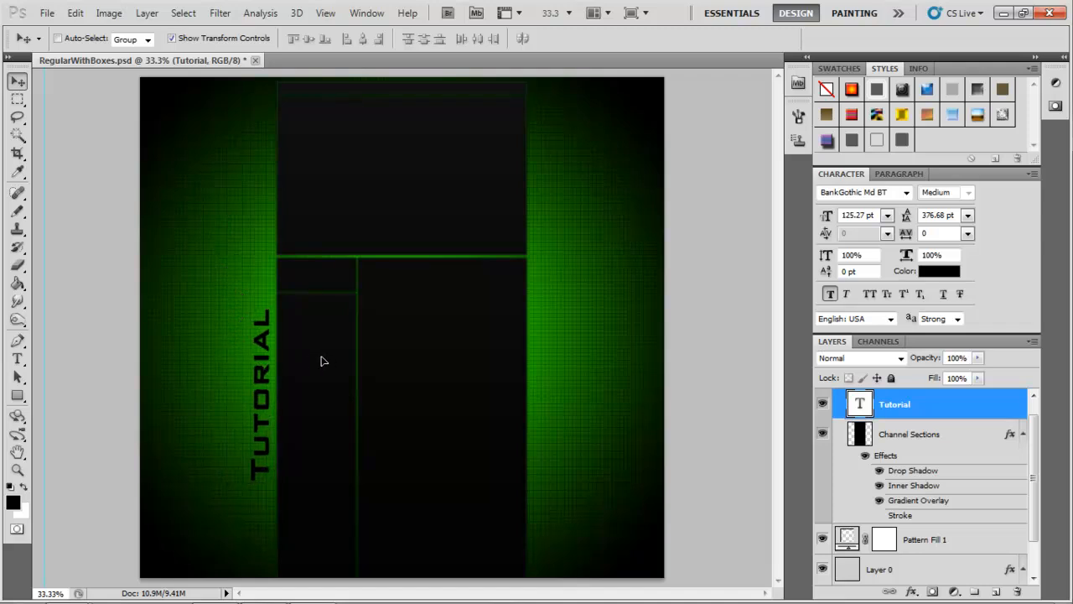
key("Right")
key("Right")
key("Right")
key("Right")
key("Right")
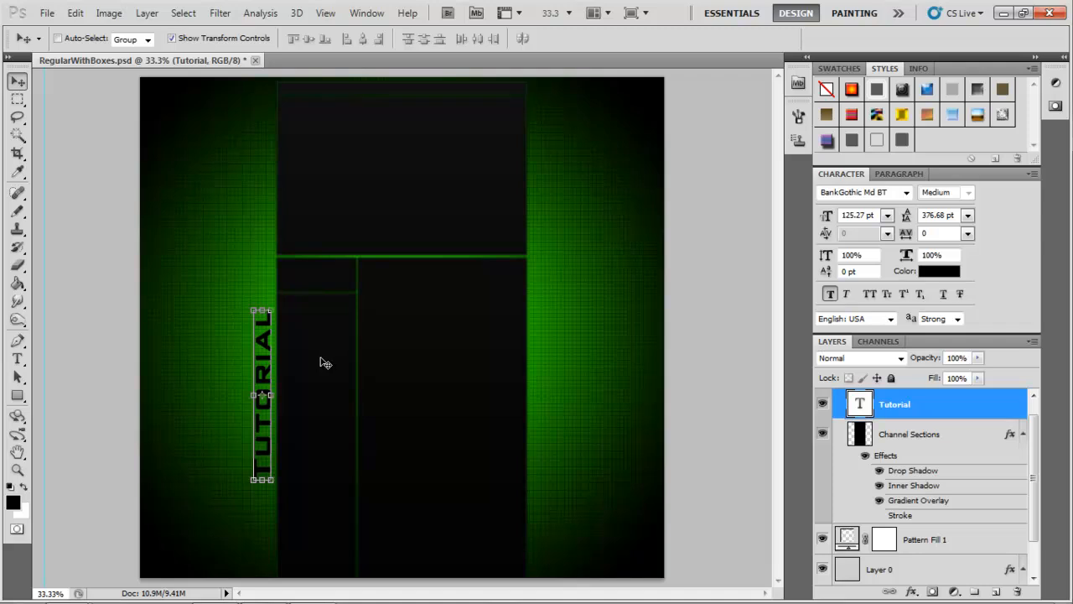
key("Right")
key("Right")
key("Right")
key("Right")
key("Right")
key("Right")
key("Right")
key("Right")
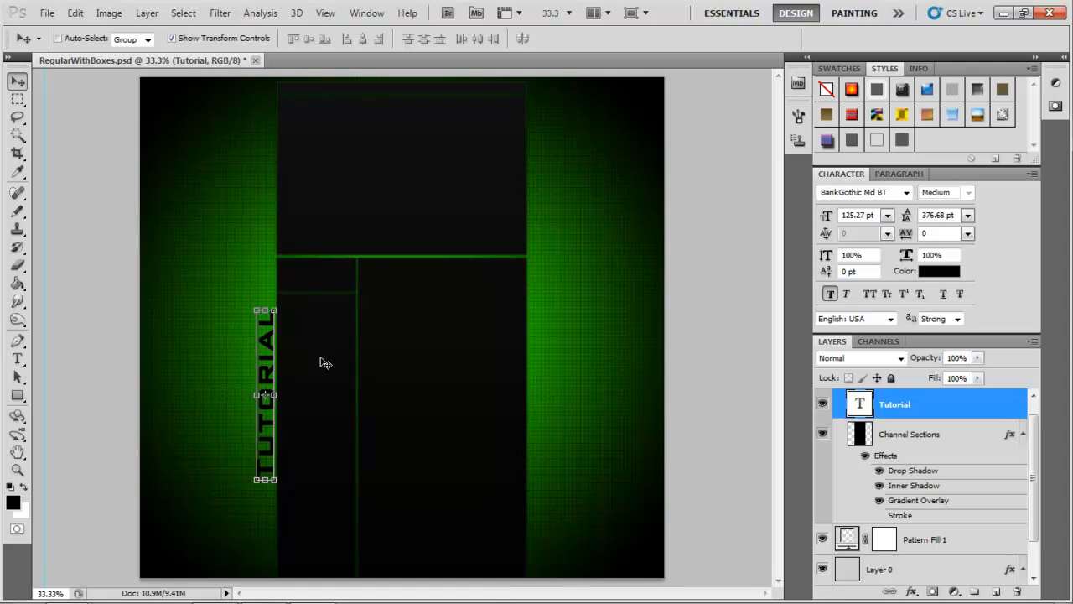
key("Right")
Step: Try the BatmanForeverAlternate and RaseOne Original fonts on the Tutorial text
left_click(907, 191)
left_click(889, 250)
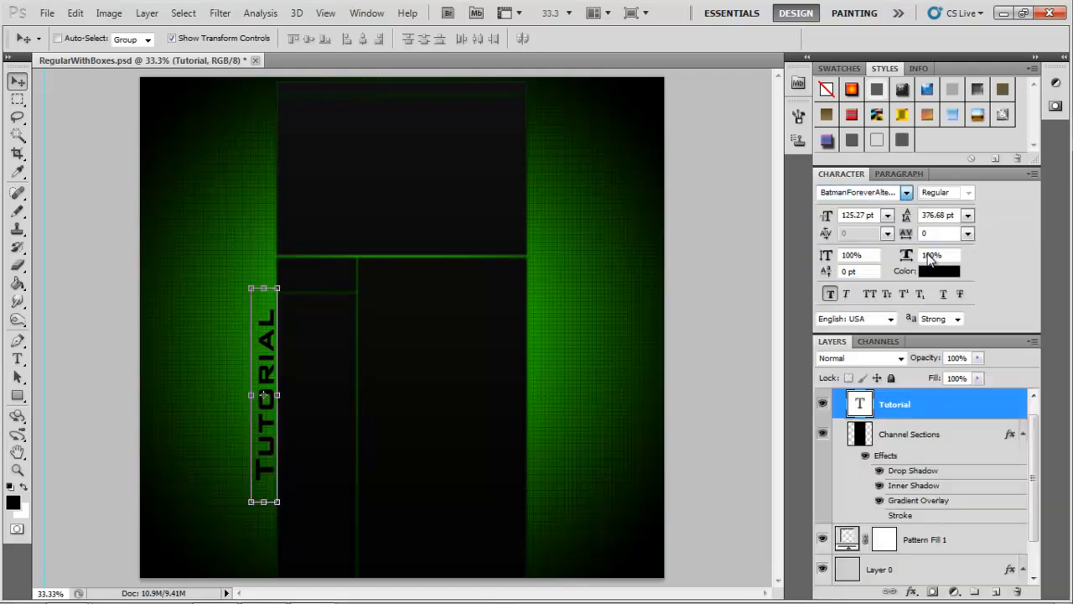
left_click(906, 192)
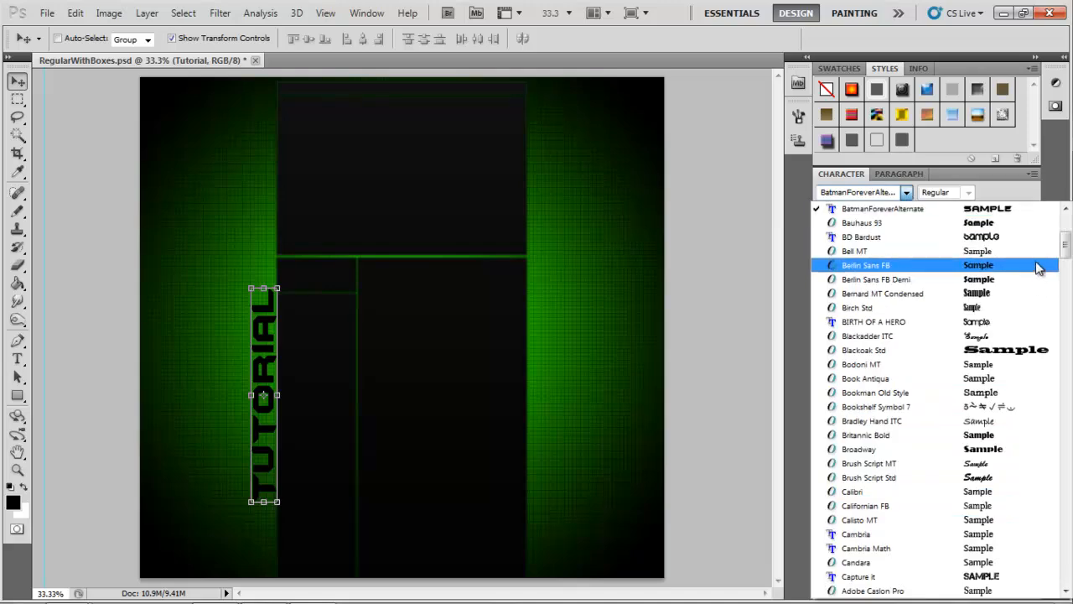
left_click_drag(1065, 252, 1067, 436)
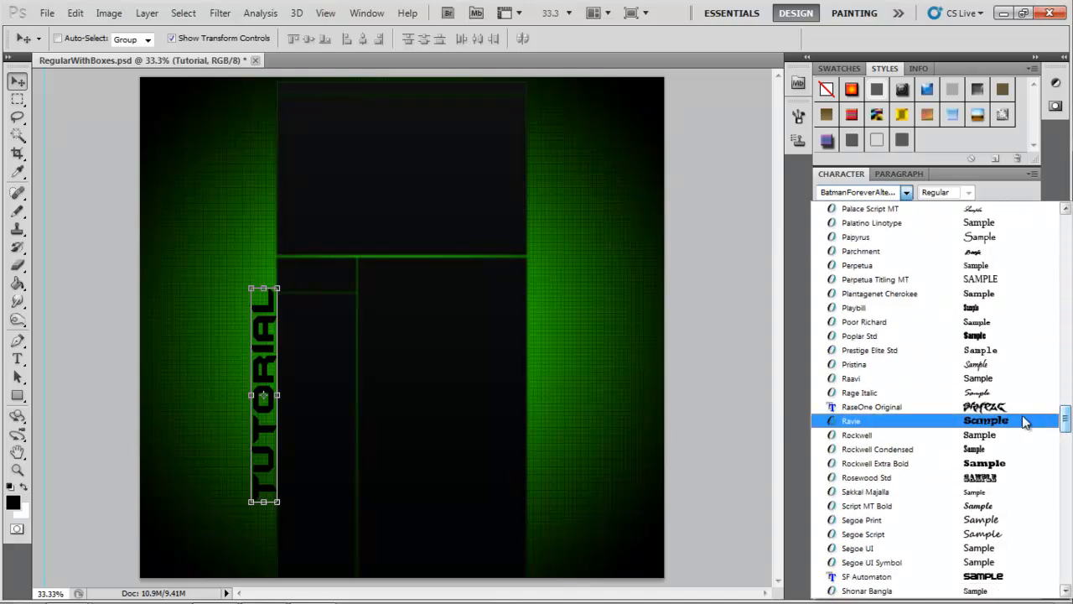
left_click(1018, 419)
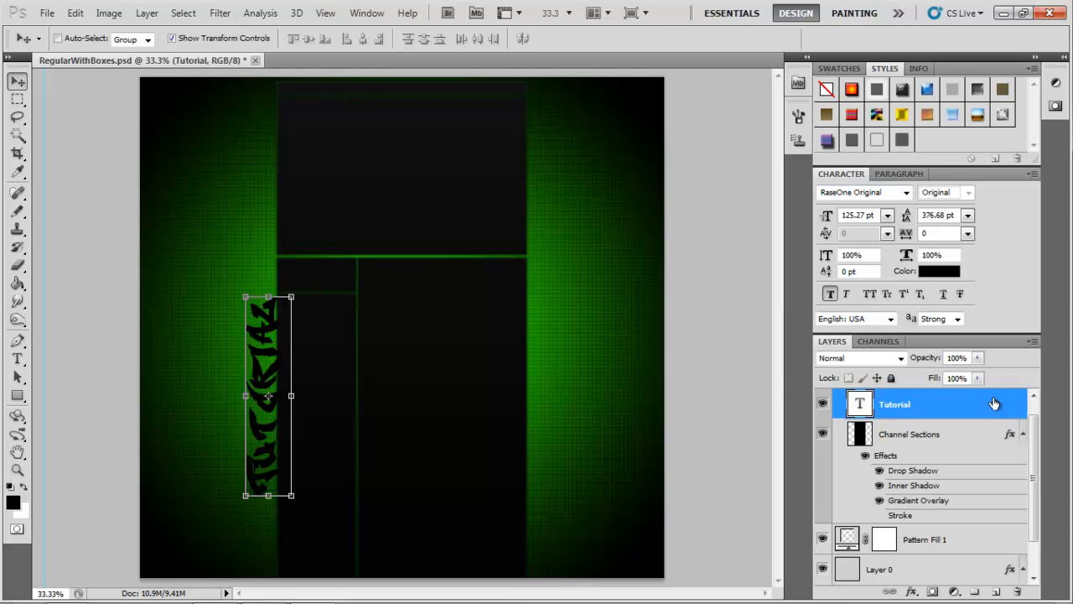
Step: Change the Tutorial text's font to Slant
left_click(906, 192)
left_click_drag(1067, 440, 1067, 454)
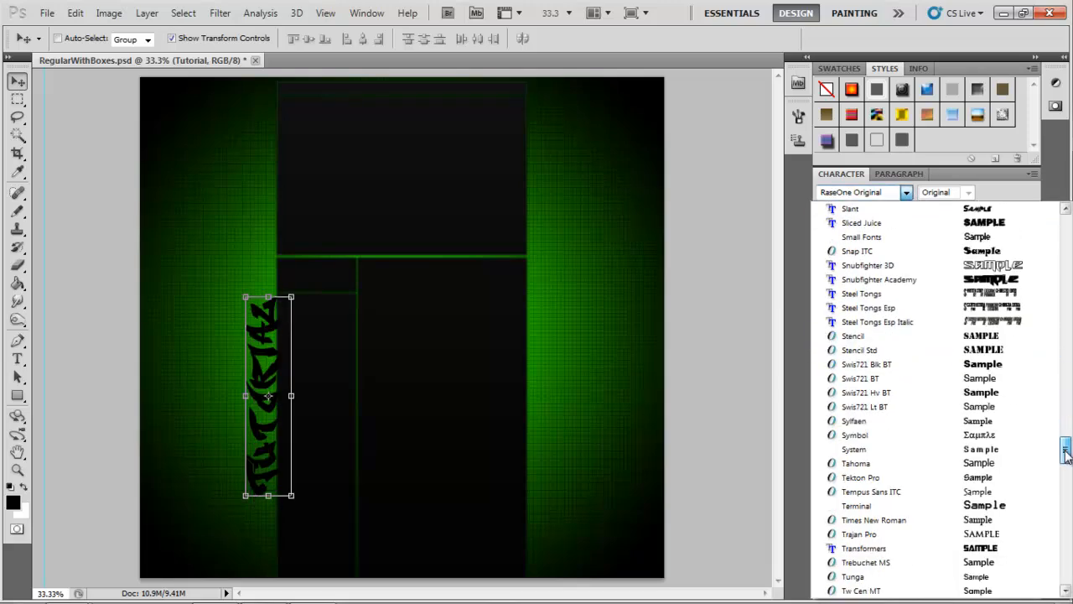
left_click(947, 210)
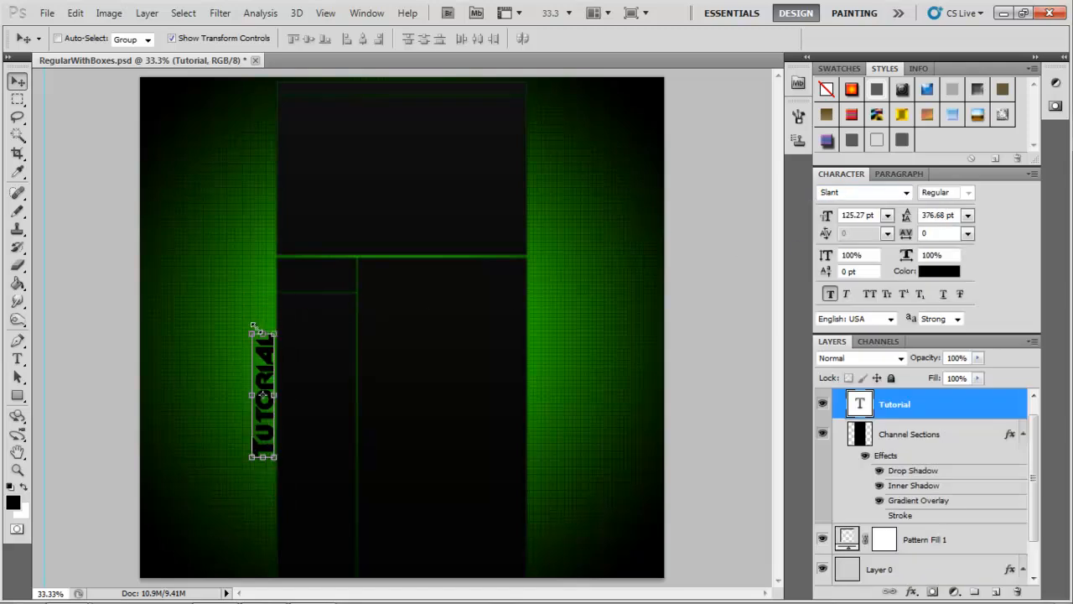
Step: Scale the Tutorial text up to about 150.7 pt and nudge it away from the channel box so none of it overlaps
left_click_drag(252, 334, 243, 285)
key("Return")
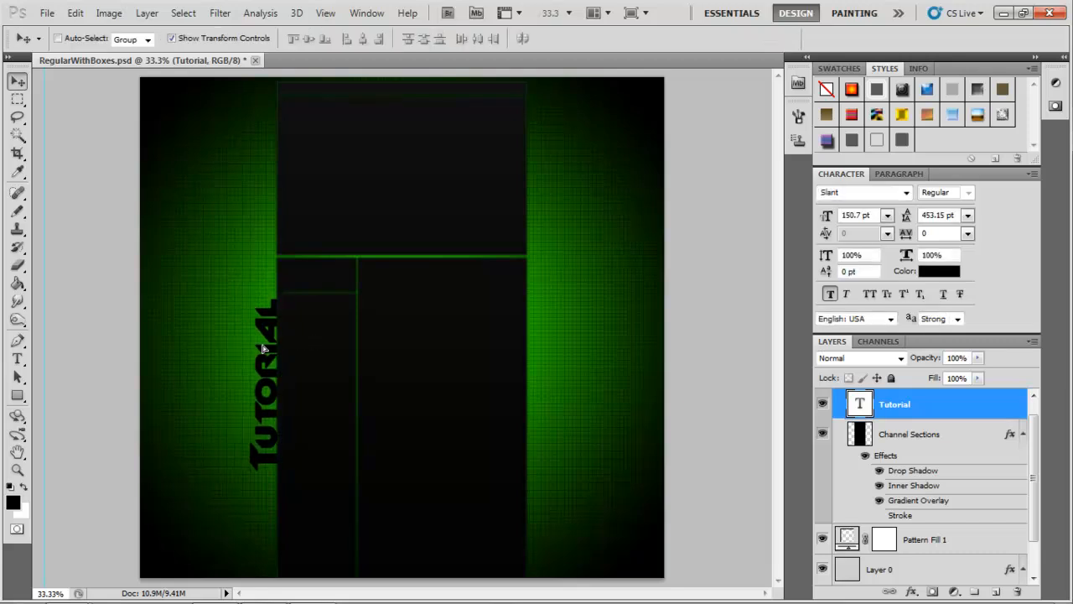
key("shift+Left")
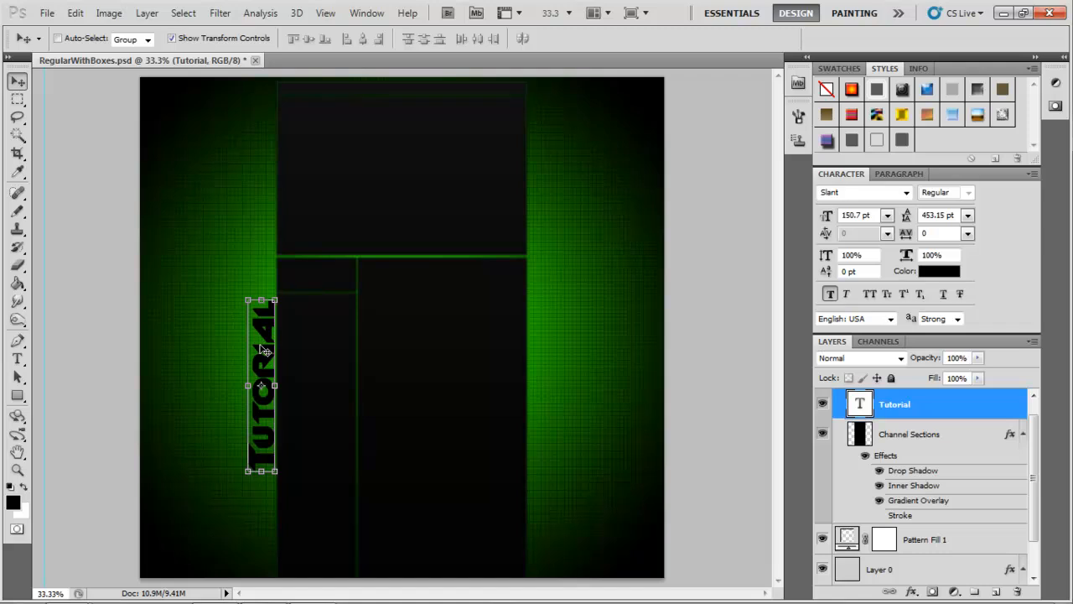
key("shift+Left")
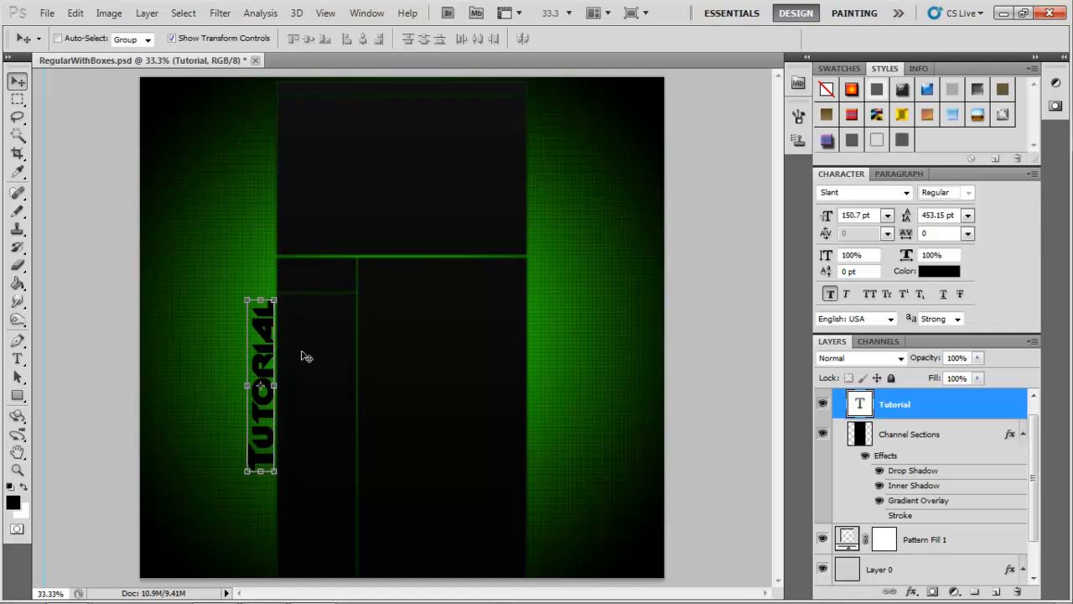
Step: Rasterize the Tutorial type layer
right_click(906, 406)
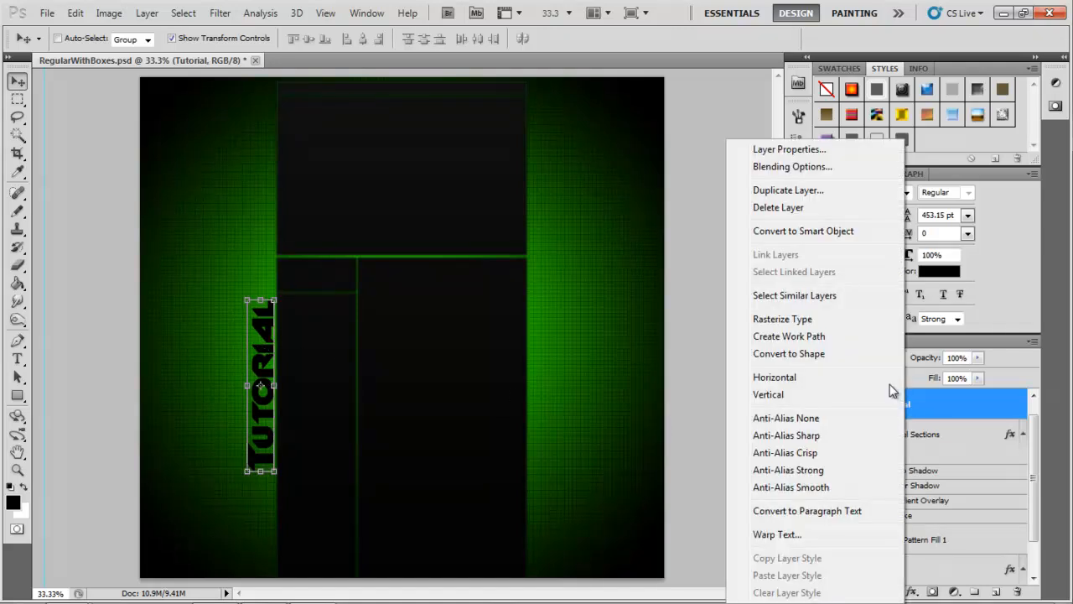
left_click(822, 318)
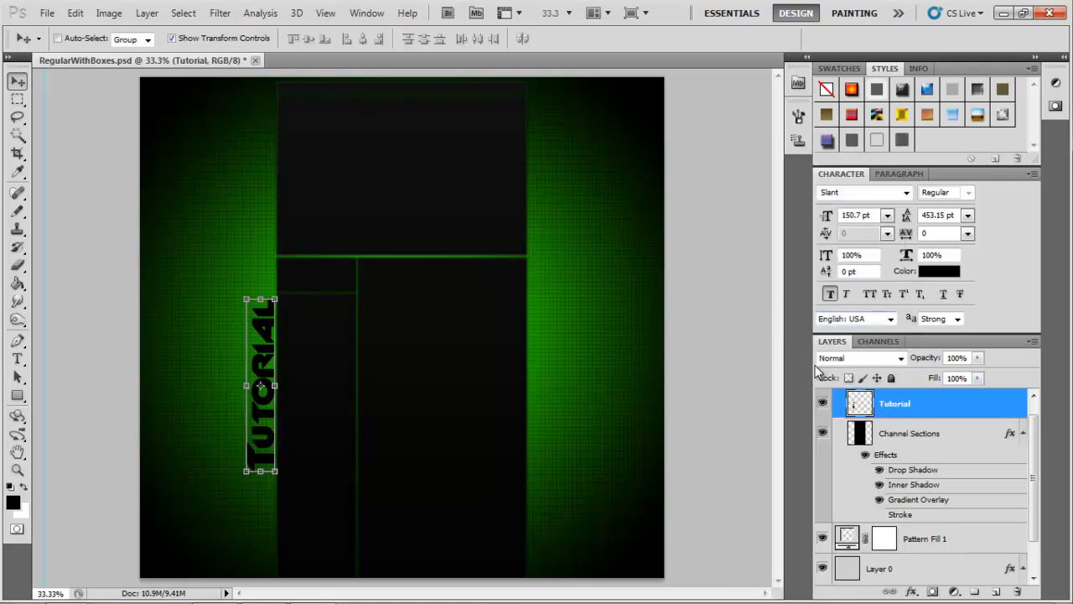
scroll(901, 426, "up", 1)
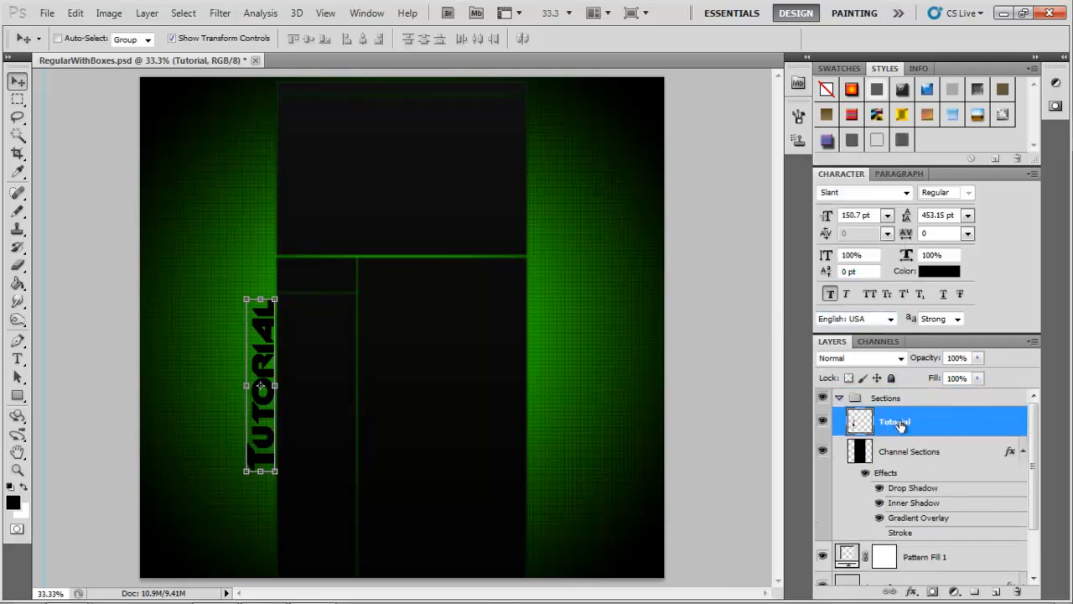
key("m")
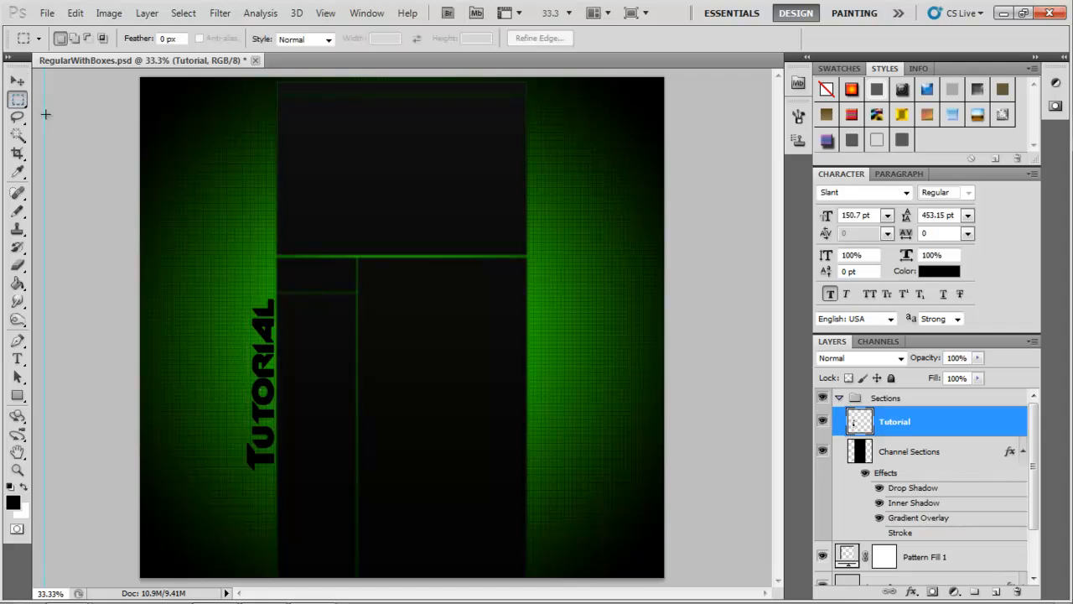
left_click_drag(283, 319, 281, 317)
key("ctrl+d")
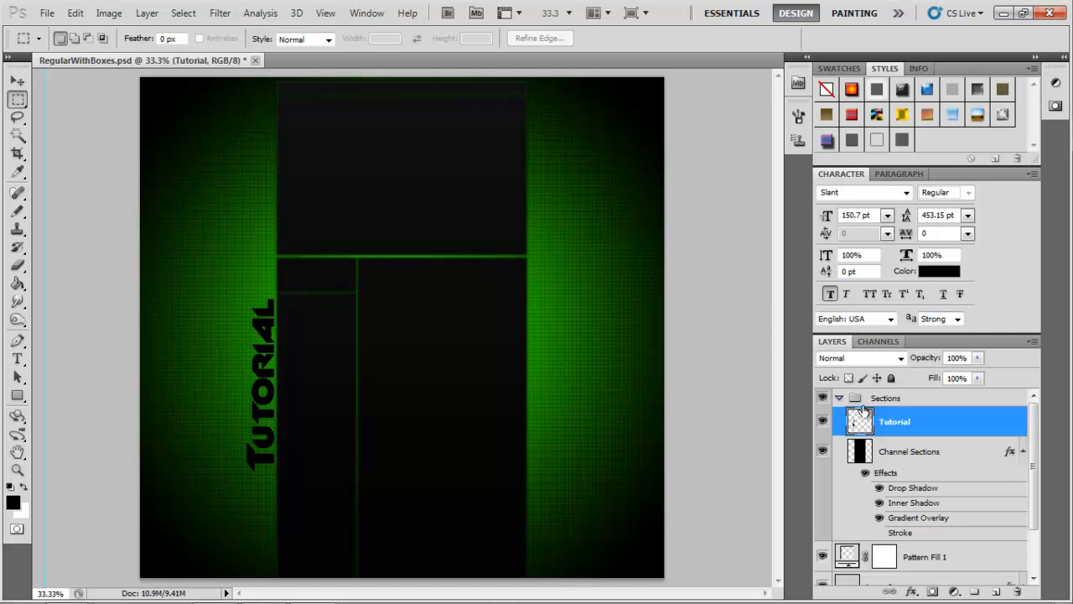
left_click(861, 458)
scroll(830, 498, "down", 3)
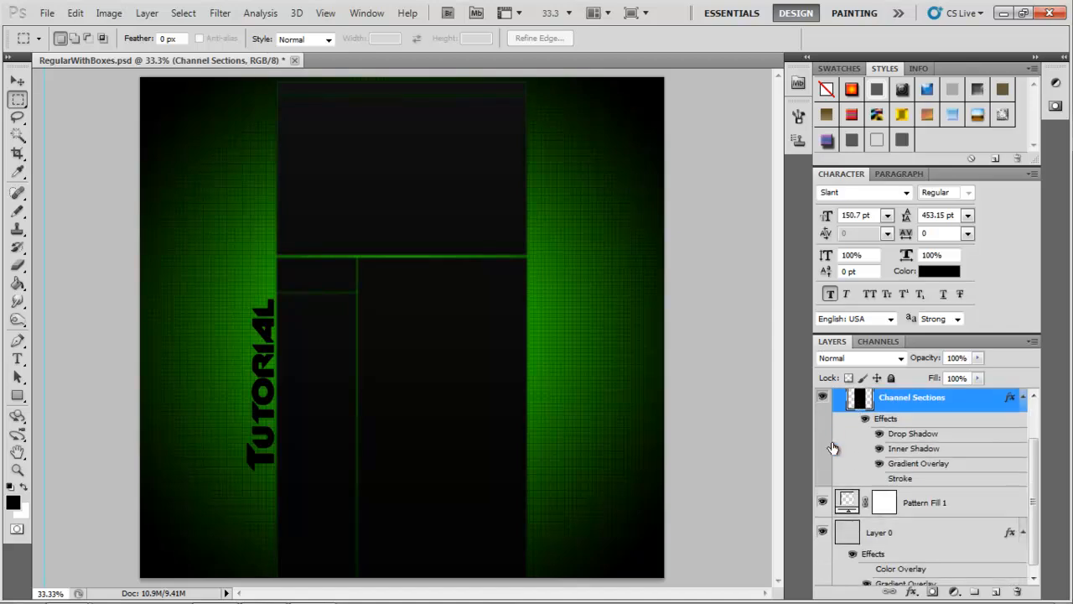
left_click(840, 535)
scroll(838, 480, "up", 3)
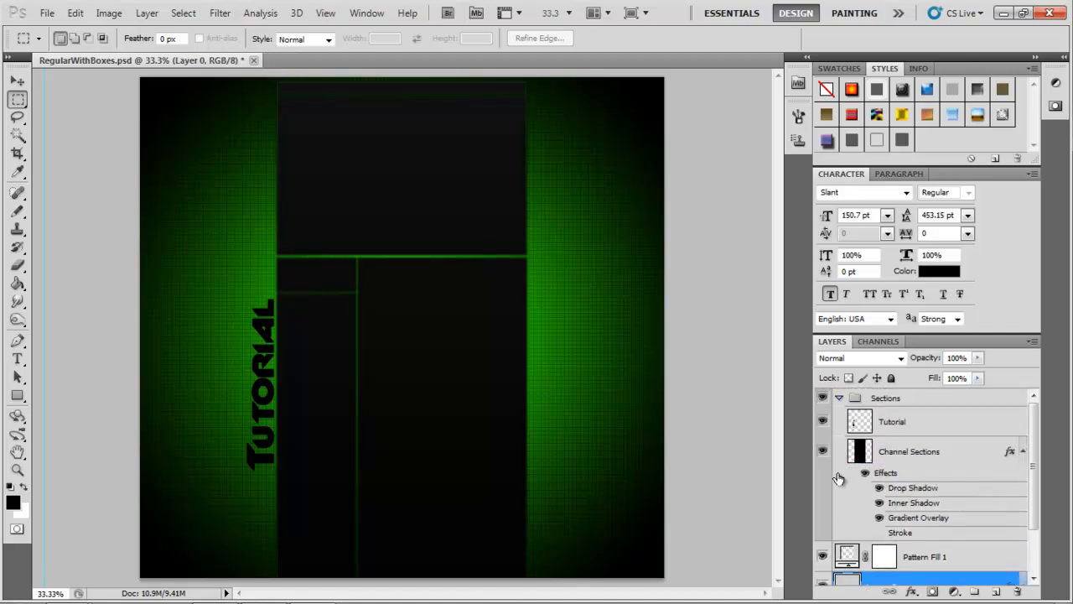
Step: Add a Drop Shadow to the Tutorial layer with a size of about 43 px
left_click(861, 425)
double_click(861, 425)
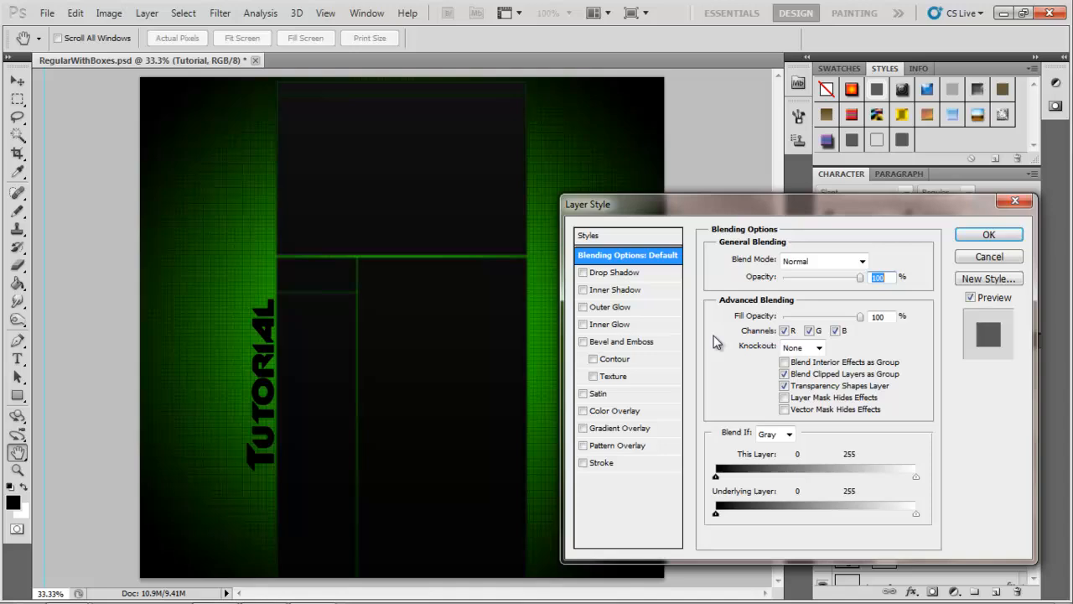
left_click(604, 273)
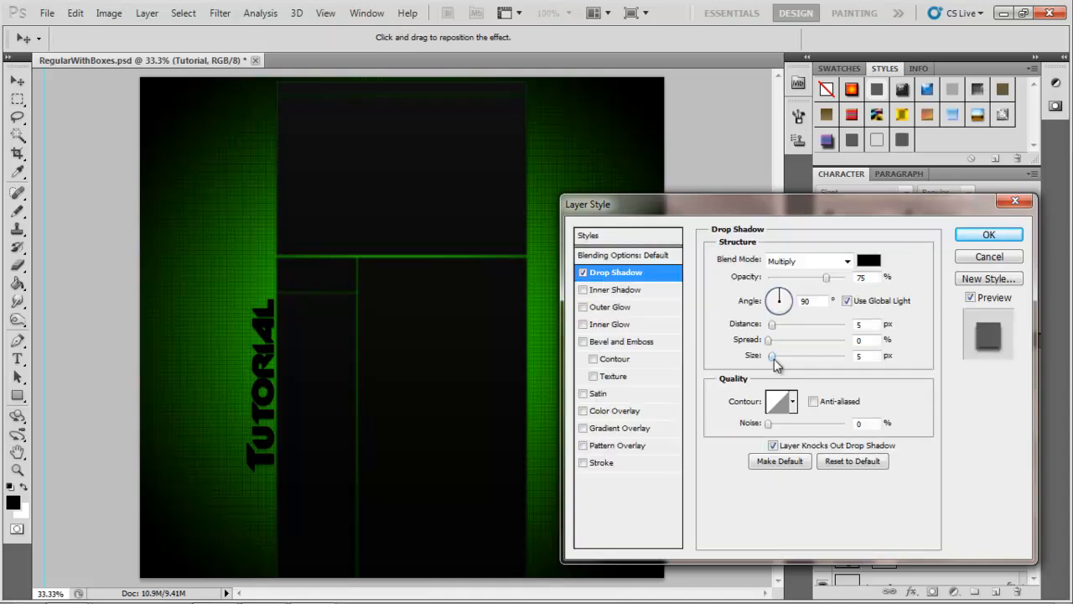
left_click_drag(775, 358, 786, 358)
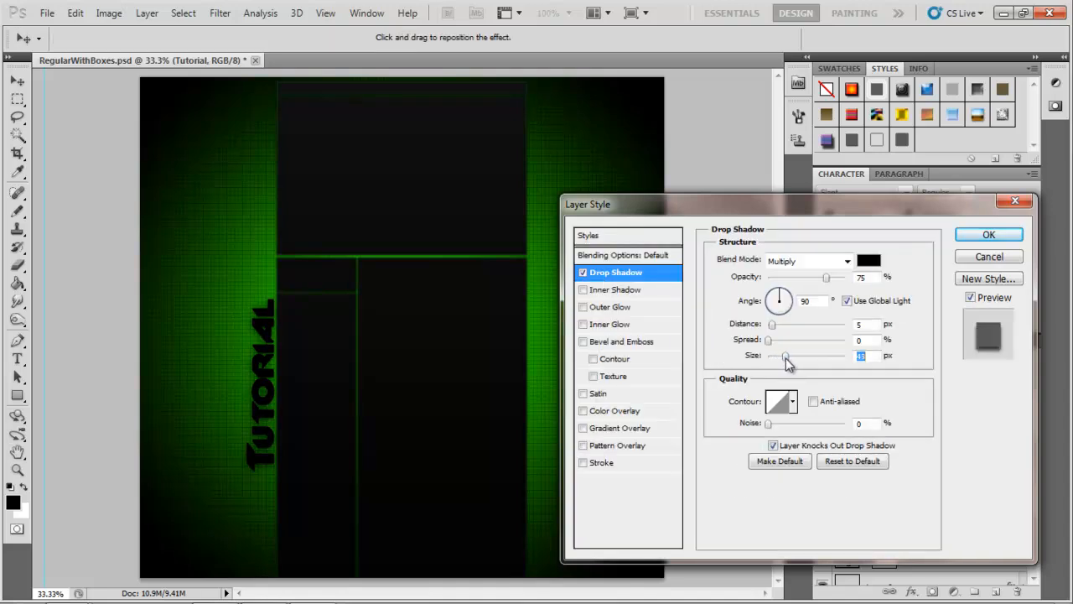
Step: Try Outer Glow, Inner Shadow, Bevel and Emboss, and Gradient Overlay on the Tutorial layer, switching each one off again
left_click(601, 308)
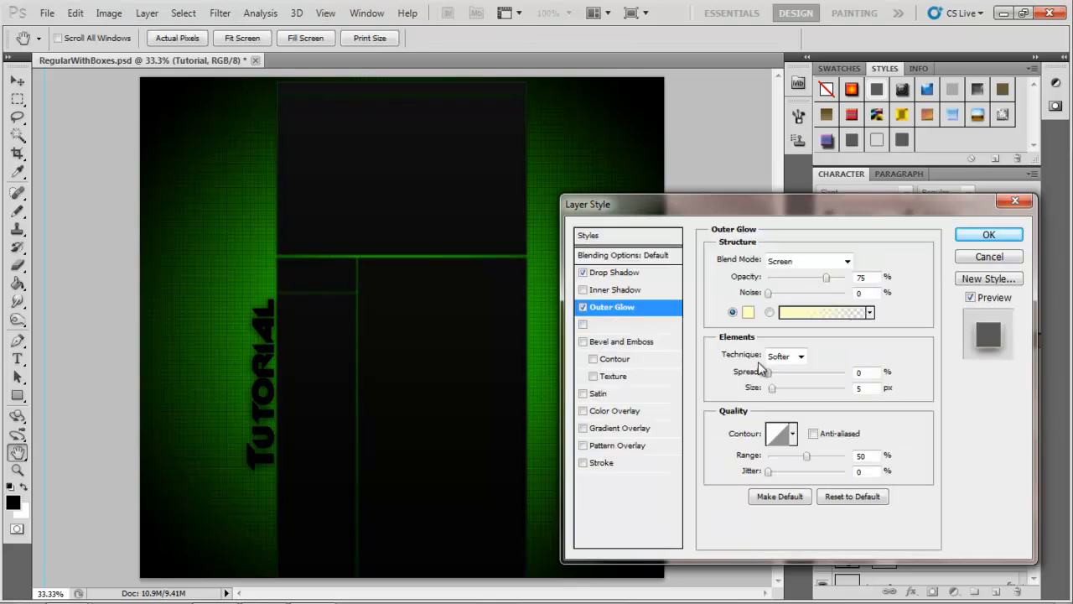
left_click(583, 307)
left_click(594, 290)
left_click(583, 290)
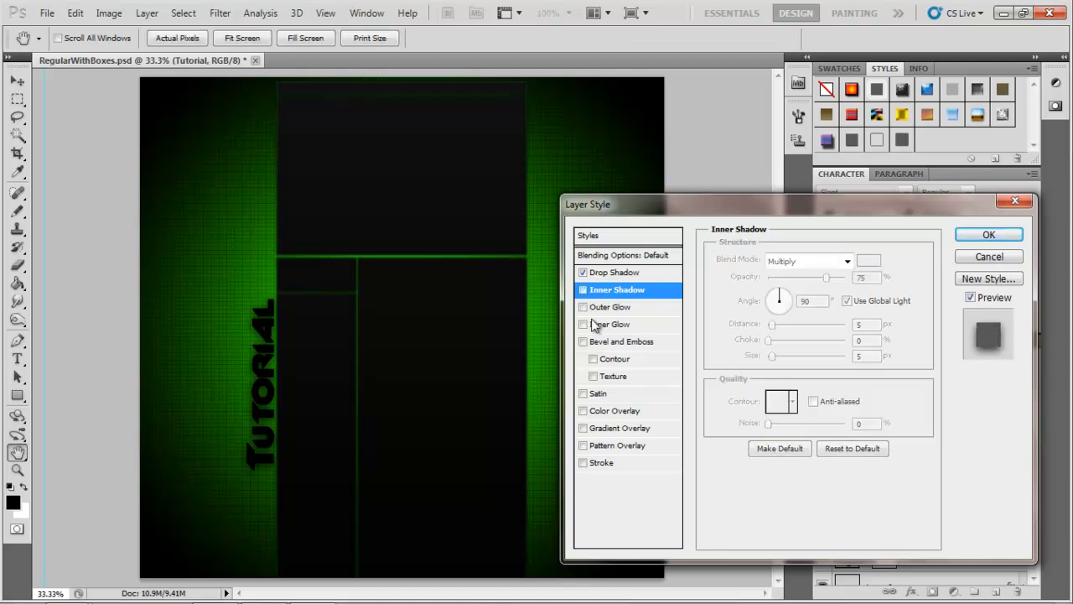
left_click(595, 345)
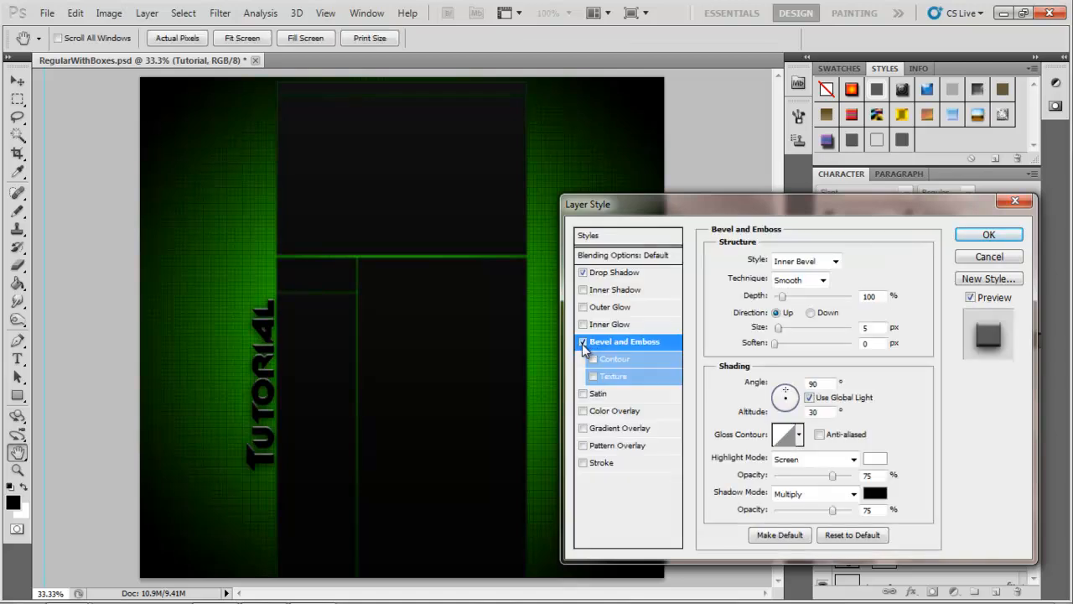
left_click(583, 342)
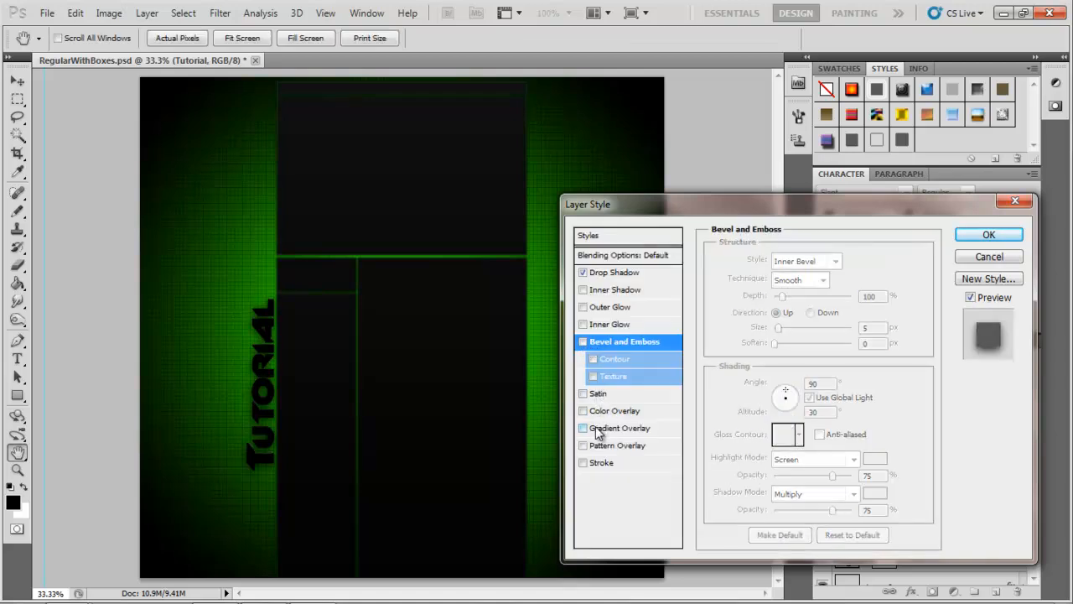
left_click(583, 429)
left_click(583, 429)
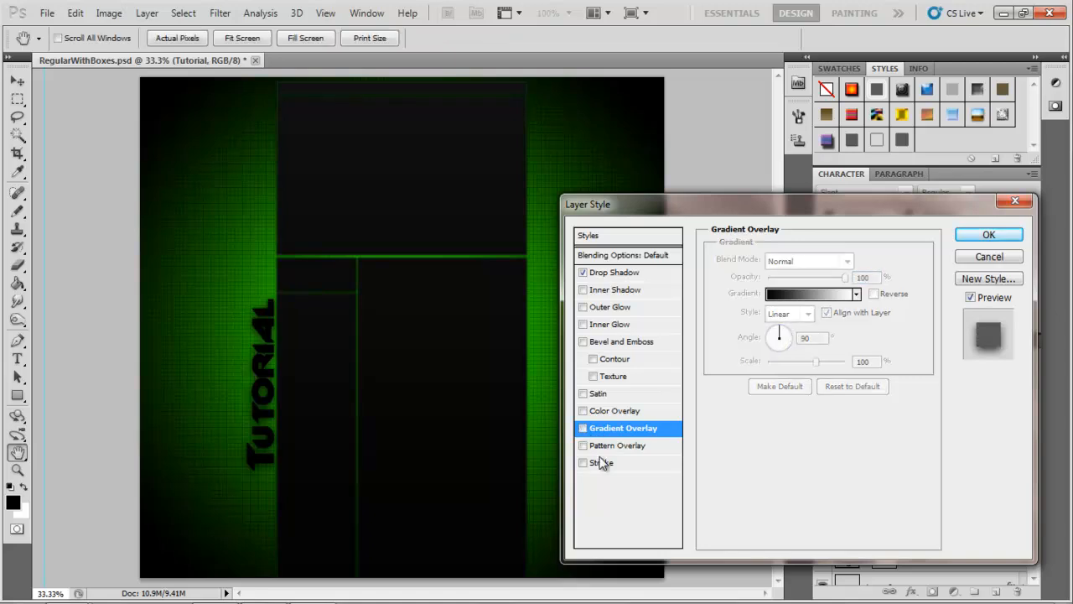
Step: Apply the layer style with only the Drop Shadow to the Tutorial layer
left_click(989, 235)
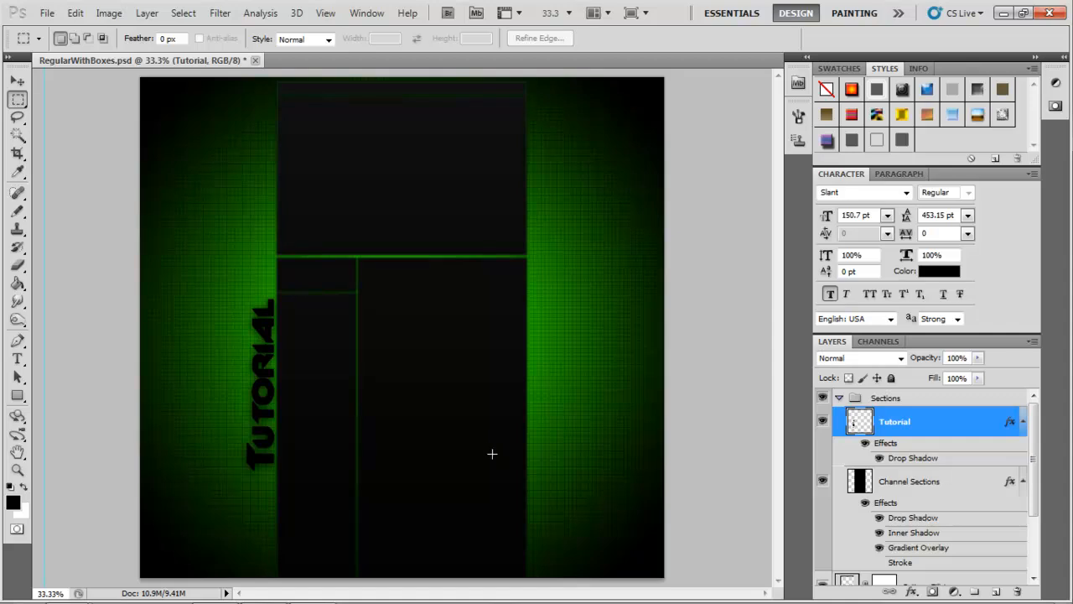
left_click(898, 360)
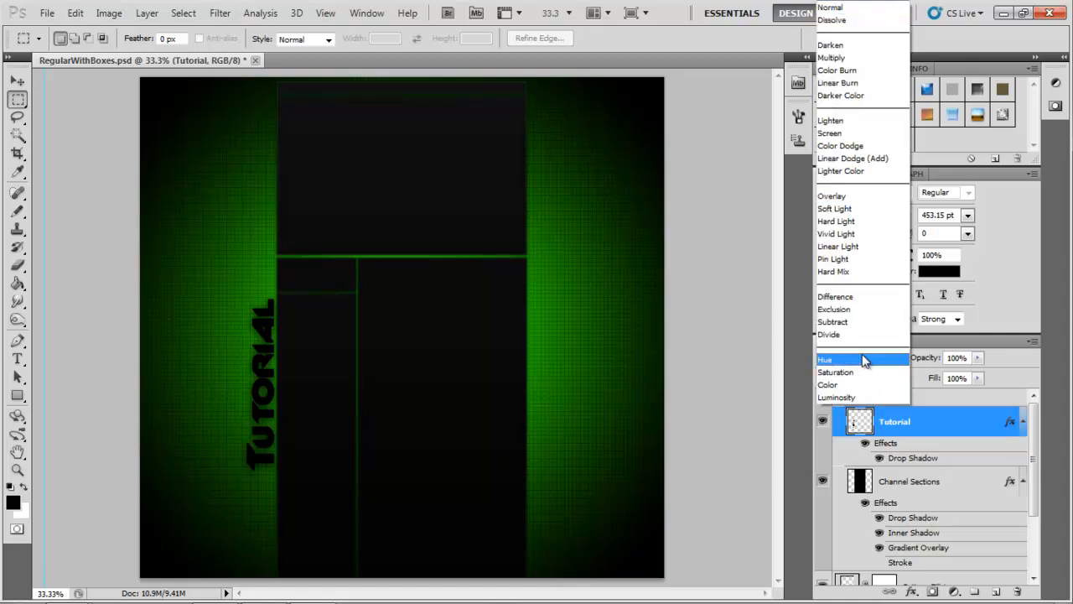
left_click(953, 395)
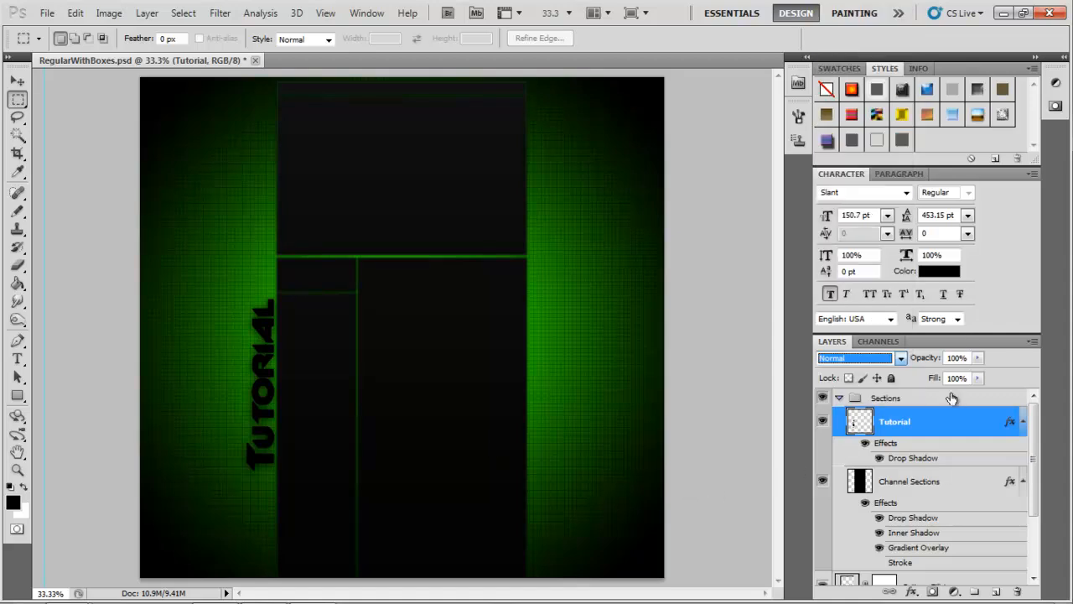
Step: Try different blend modes on the Tutorial layer, including Overlay and Vivid Light
left_click(897, 367)
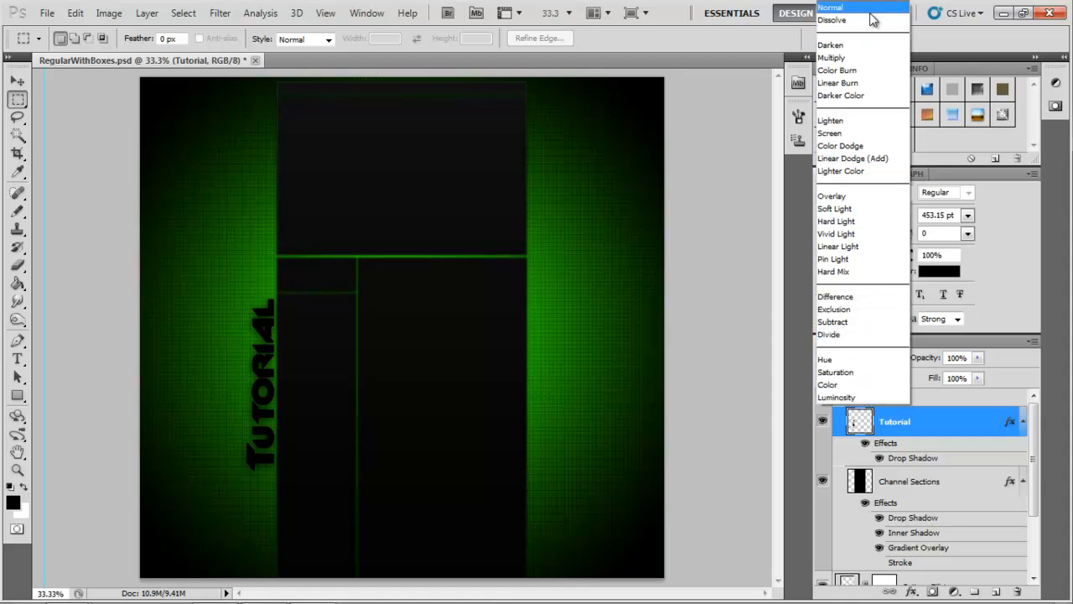
left_click(842, 196)
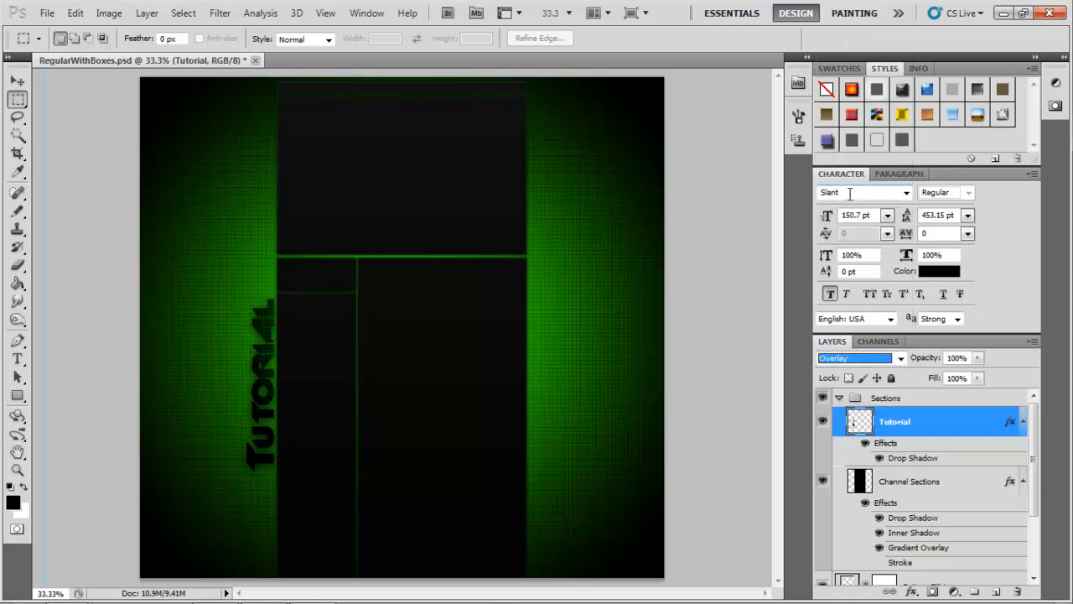
left_click(880, 359)
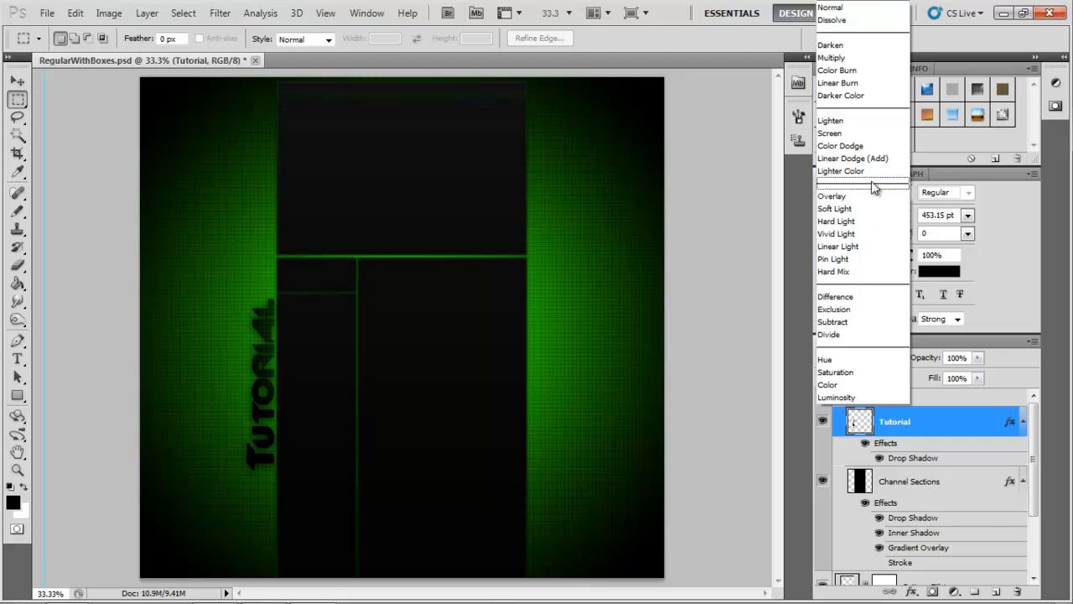
left_click(872, 213)
left_click(880, 359)
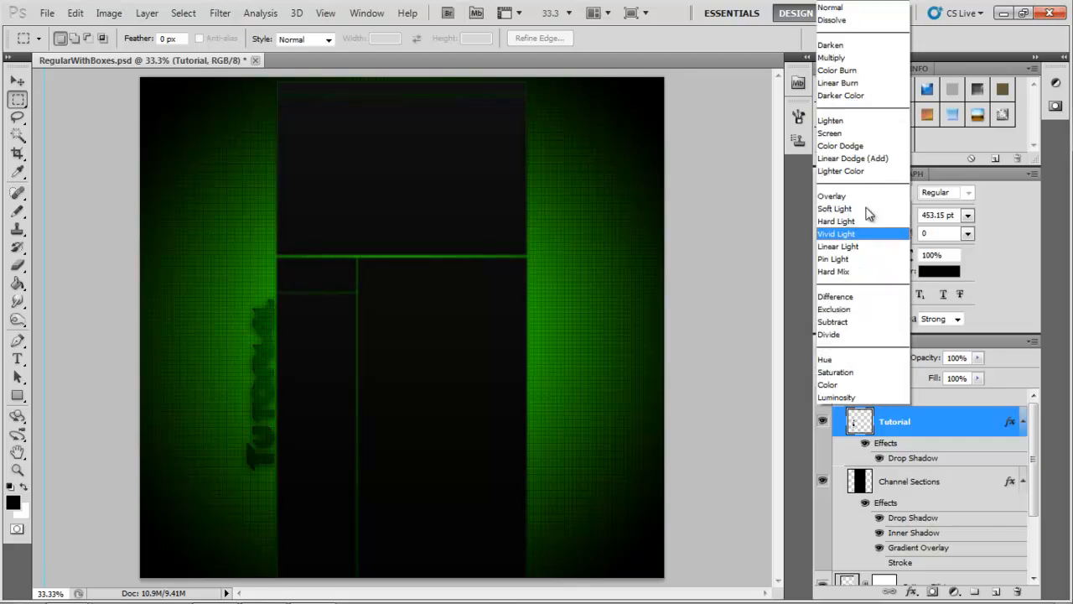
left_click(865, 221)
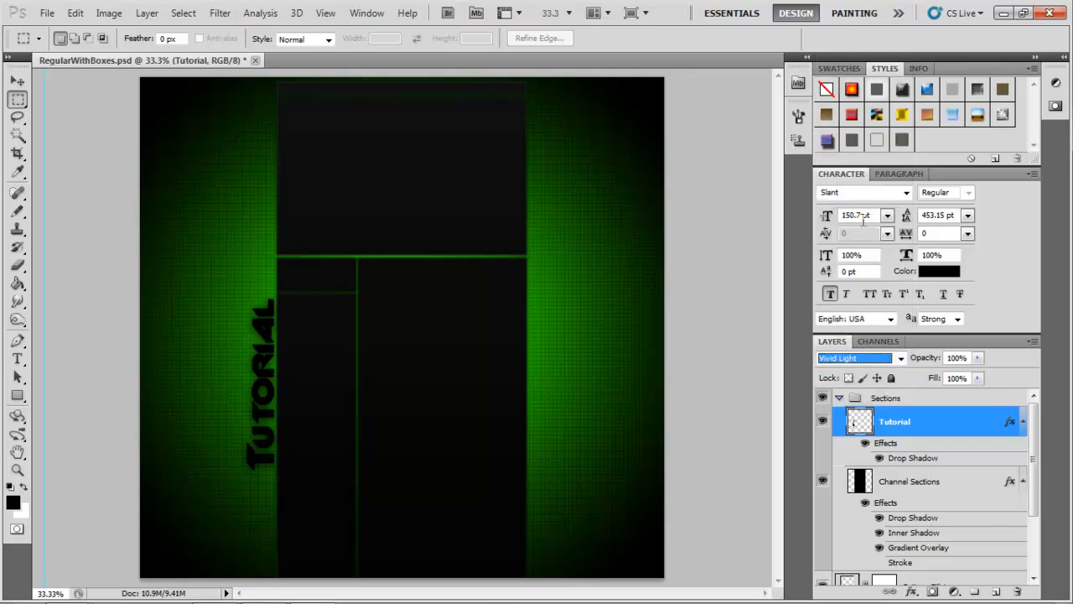
Step: Cycle through the remaining blend modes on the Tutorial layer and set it to Exclusion
key("Down")
key("Down")
key("Down")
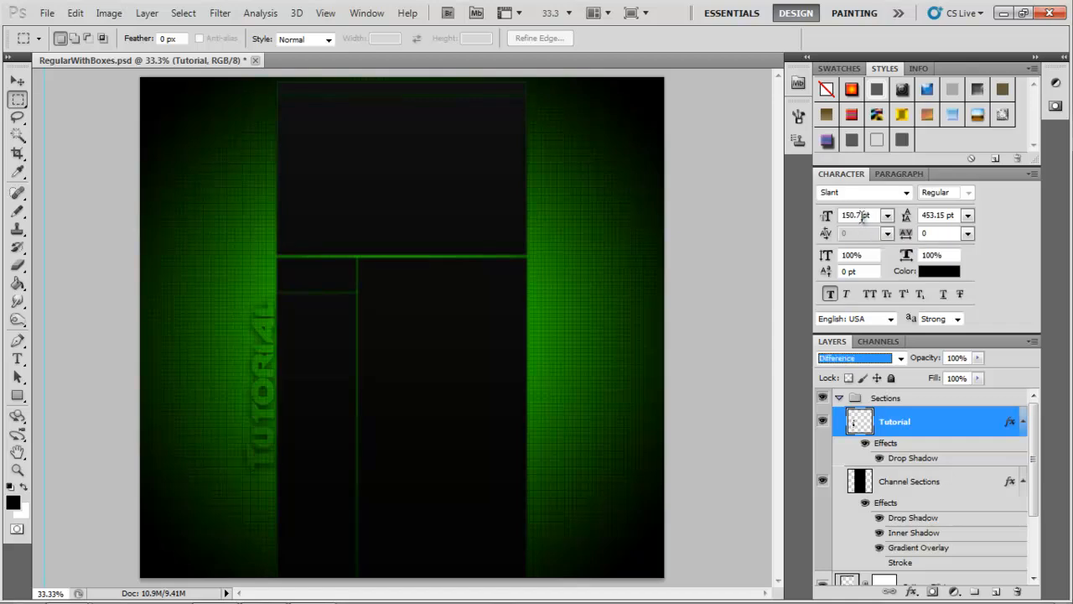
key("Down")
key("Down")
key("Down")
key("Down")
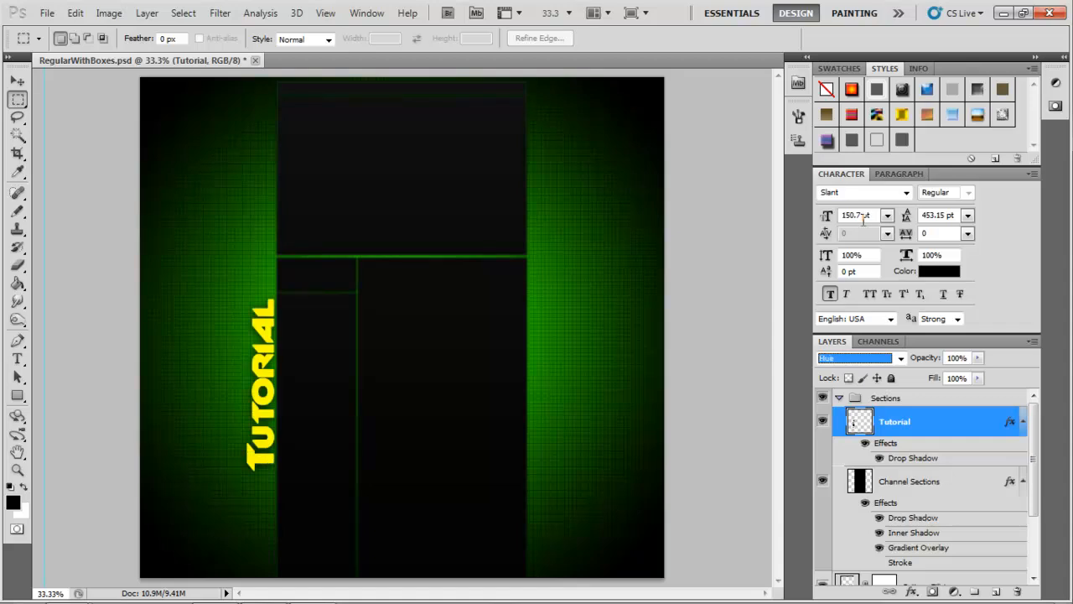
key("Down")
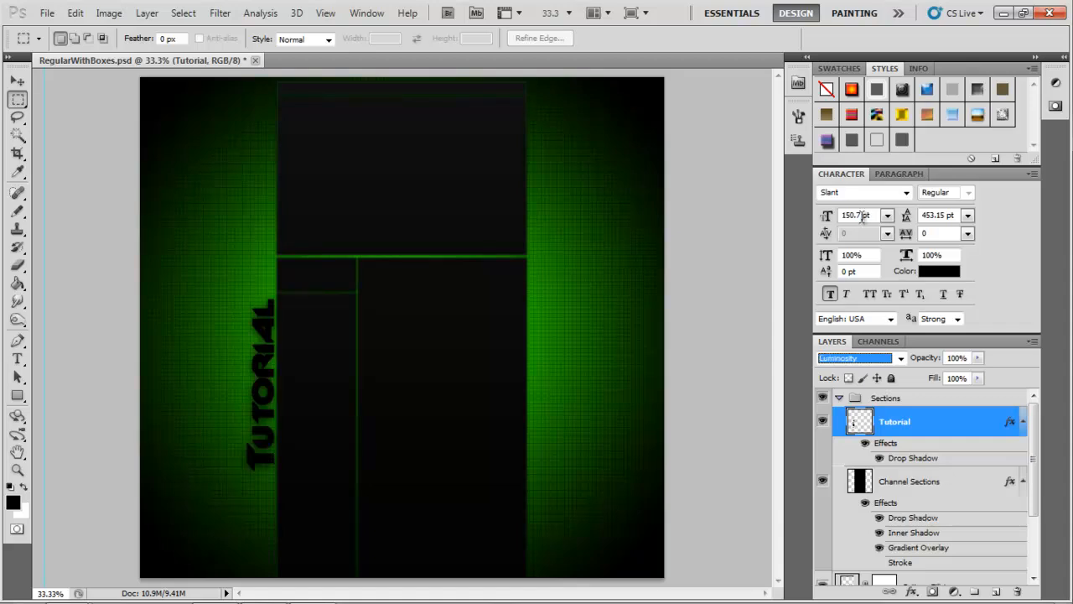
key("Up")
key("Up")
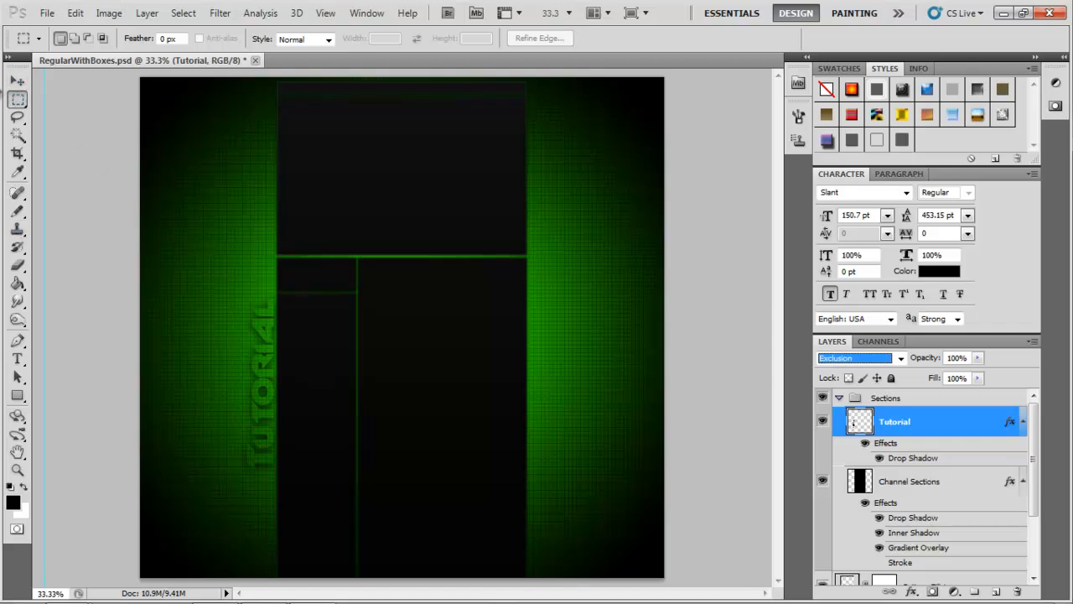
Step: Duplicate the Tutorial layer in place to strengthen the vertical text
left_click(17, 80)
left_click(237, 280)
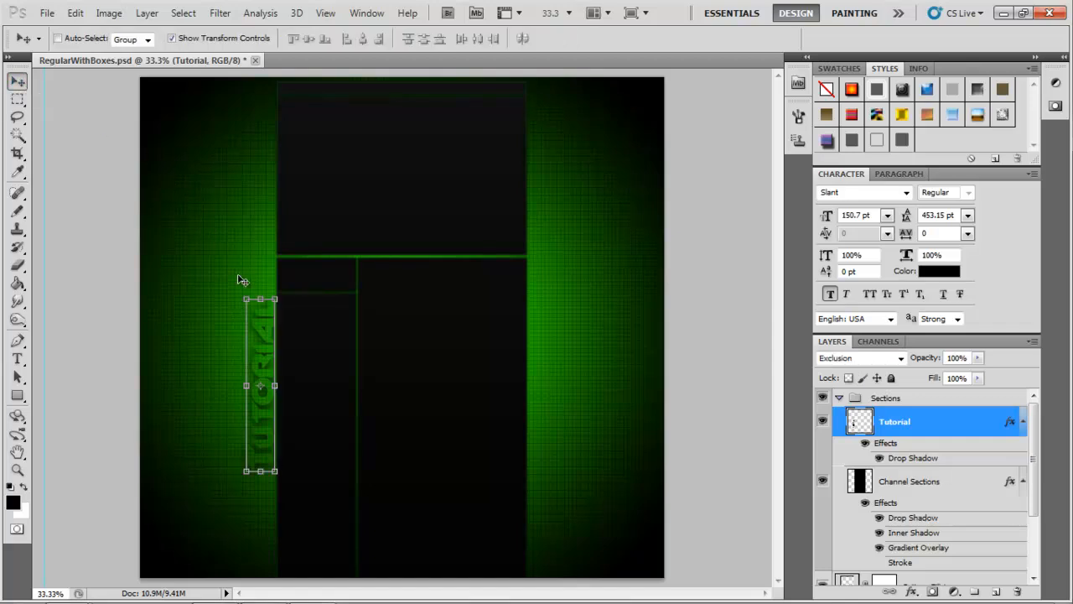
key("ctrl+j")
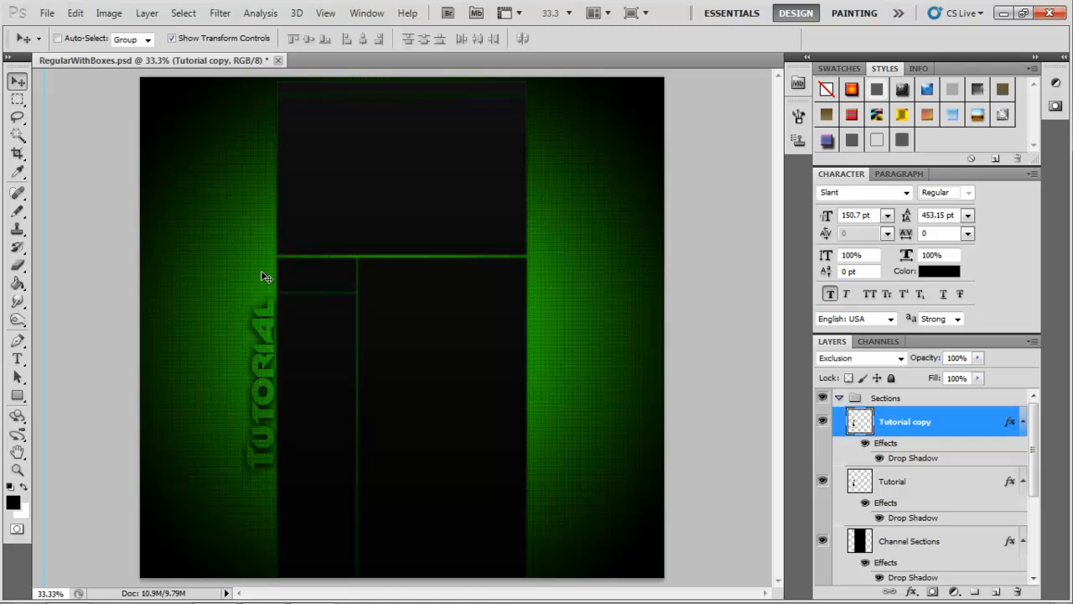
Step: Try merging the Tutorial copy layer down into the Tutorial layer, and undo the merge
right_click(886, 430)
left_click(936, 386)
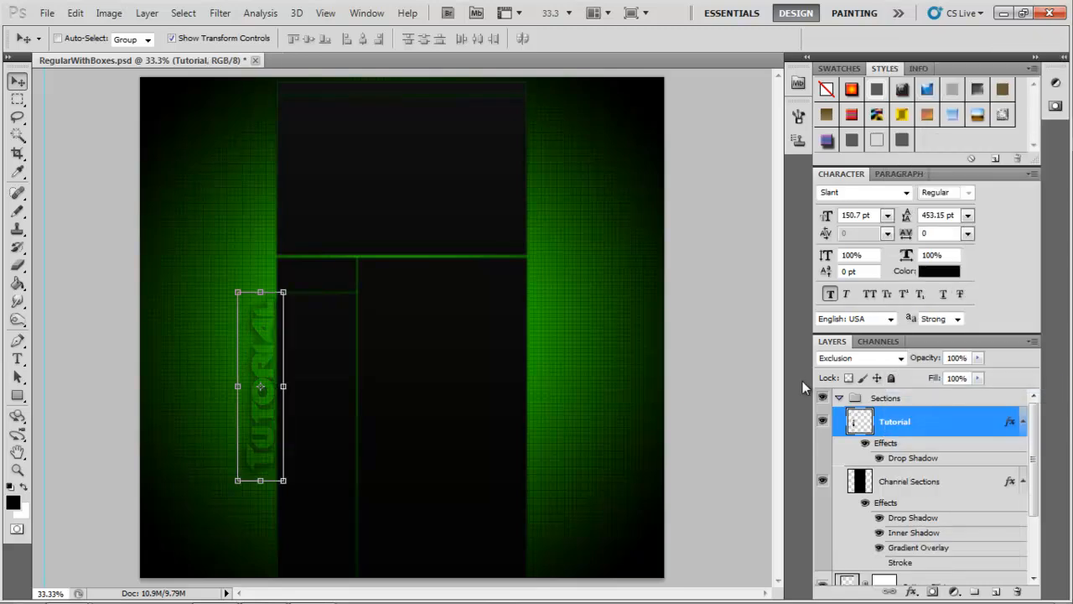
key("ctrl+z")
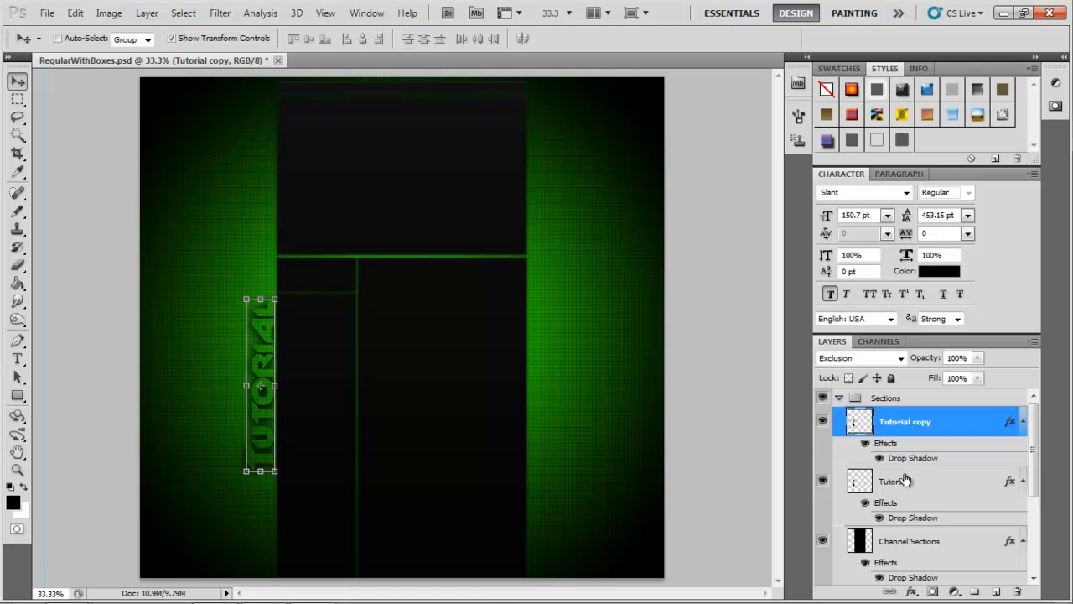
right_click(898, 425)
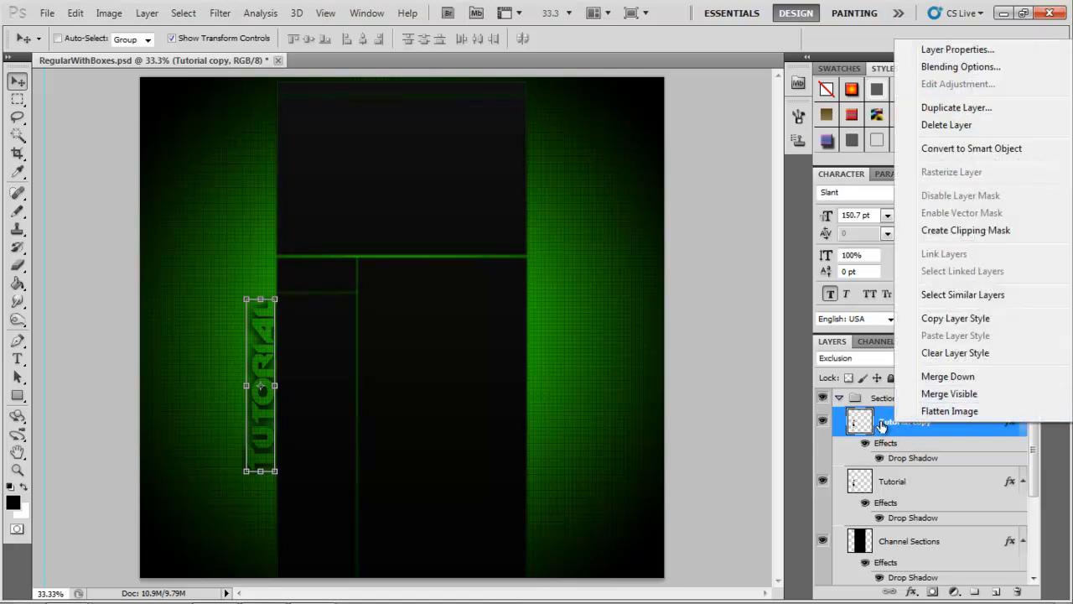
key("Escape")
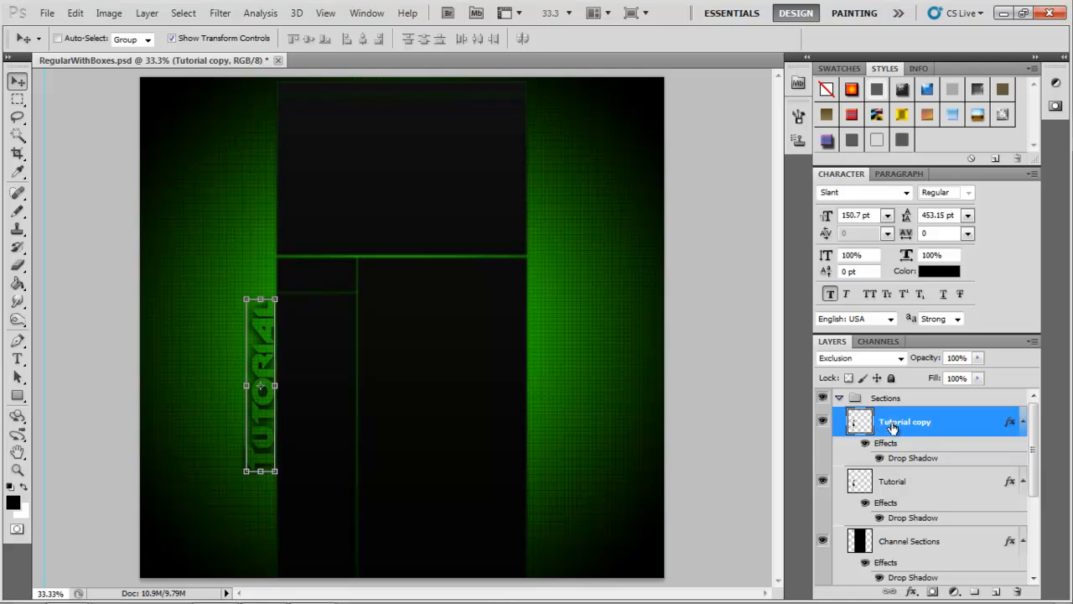
Step: Group the Tutorial and Tutorial copy layers and duplicate the group as Group 1 copy
left_click(887, 491, "shift")
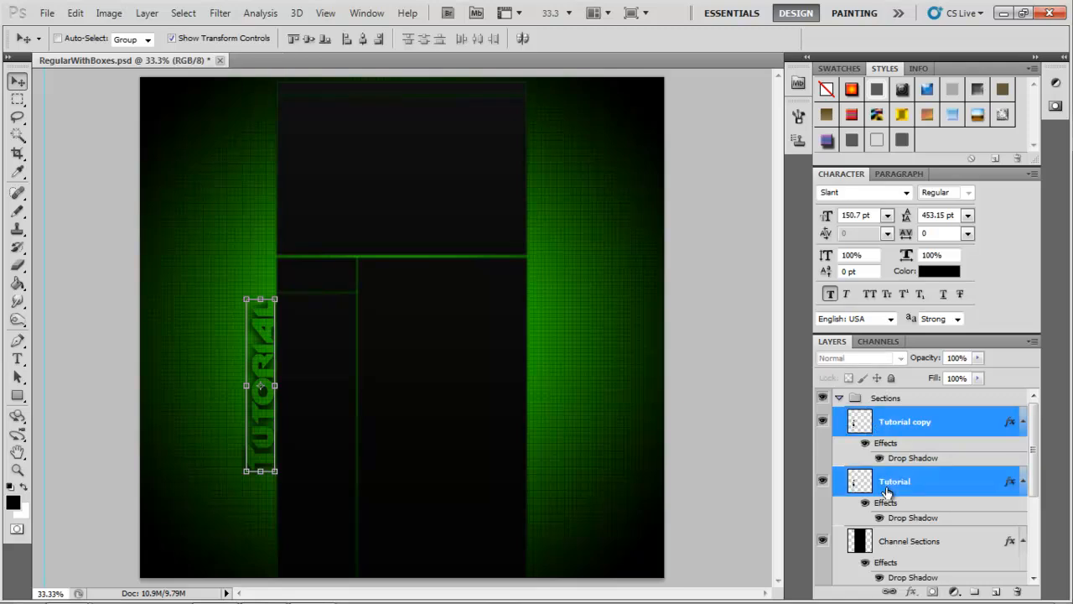
key("ctrl+g")
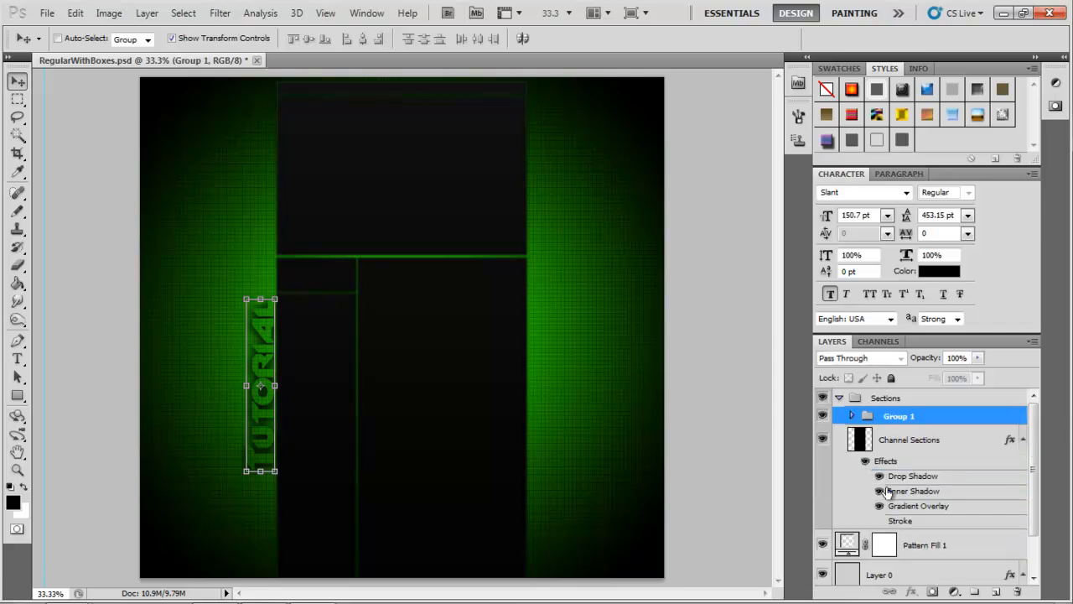
right_click(894, 415)
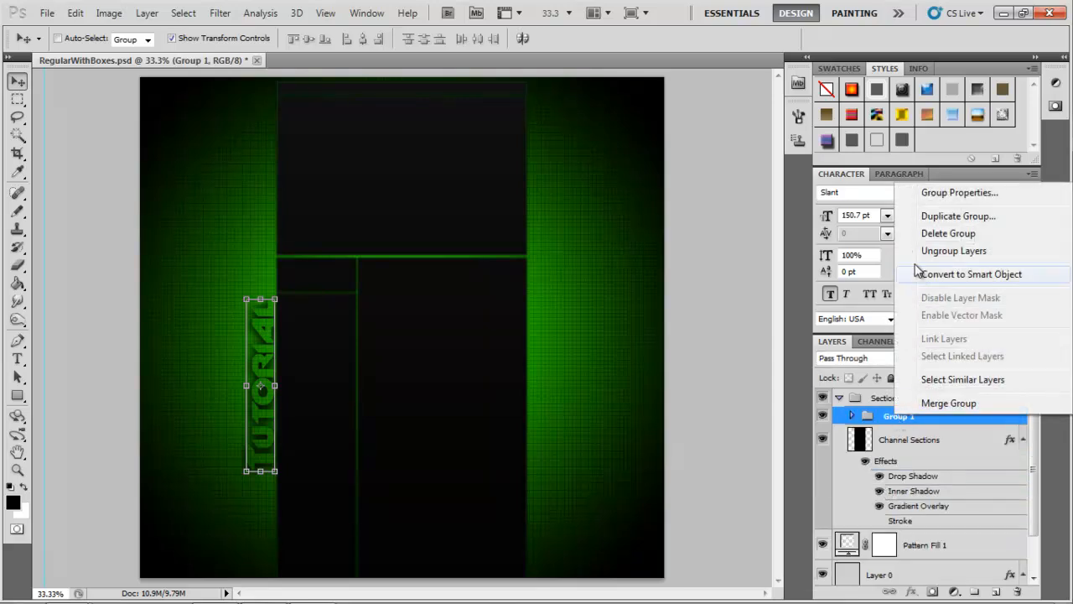
left_click(956, 216)
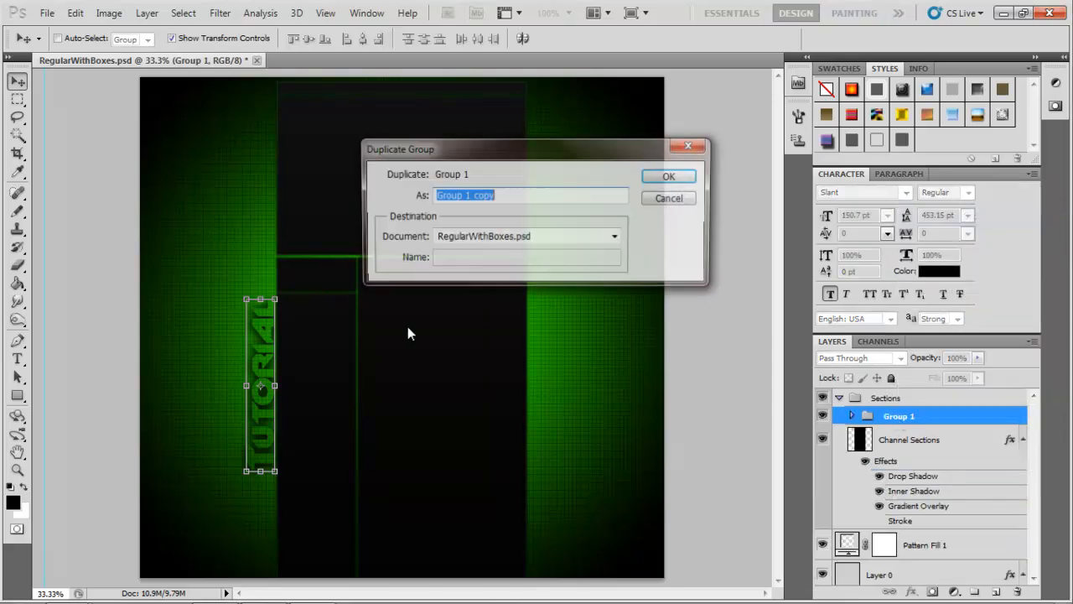
left_click(674, 177)
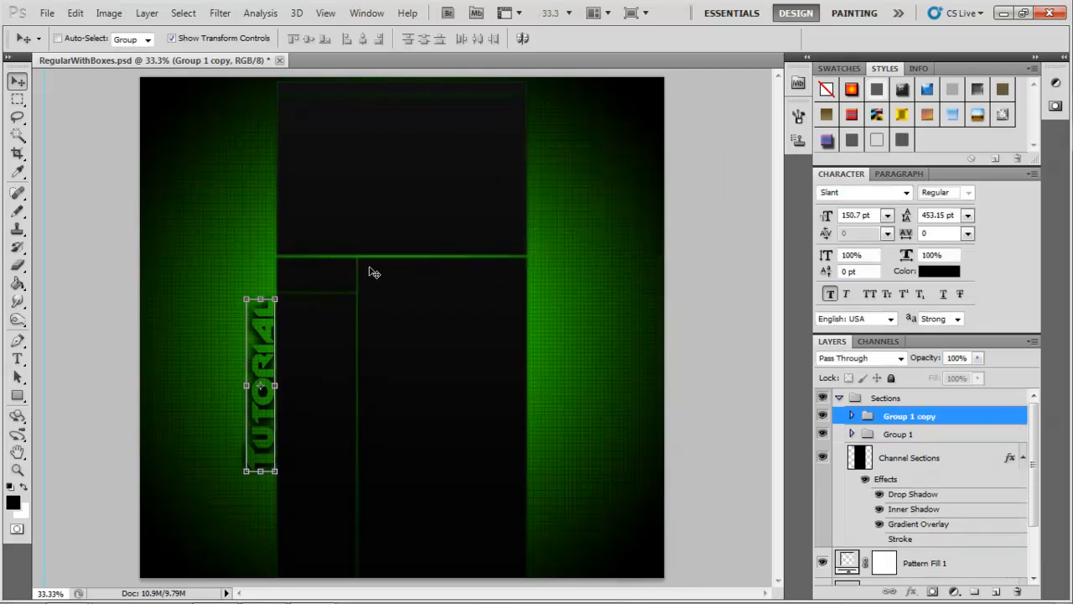
Step: Flip Group 1 copy to -100% width and height and move it beside the channel sections' right edge, at X 1543 px
left_click_drag(285, 289, 243, 469)
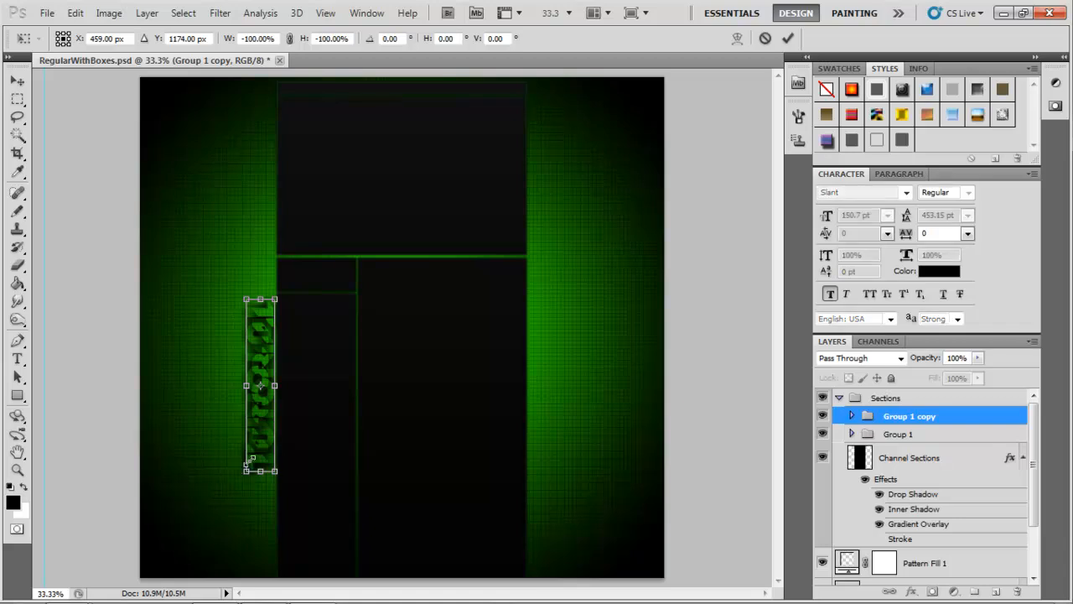
left_click_drag(260, 425, 547, 411)
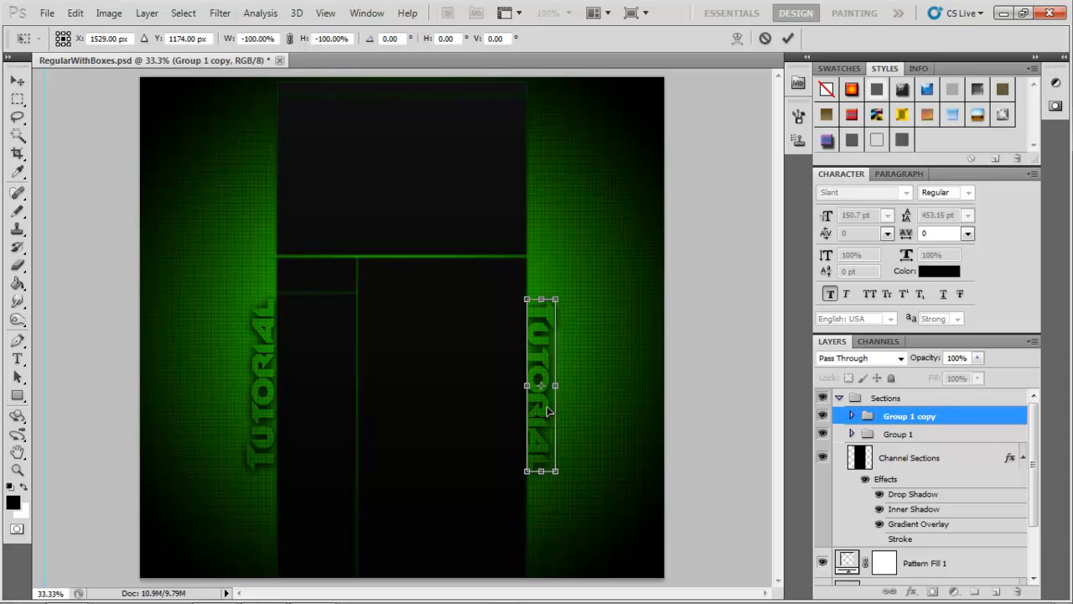
key("Right")
key("Right")
key("Right")
key("Right")
key("Right")
key("Right")
key("Right")
key("Right")
key("Right")
key("Right")
key("Right")
key("Right")
key("Right")
key("Right")
key("Right")
key("Right")
key("Right")
key("Right")
key("Right")
key("Left")
key("Left")
key("Left")
key("Left")
key("Left")
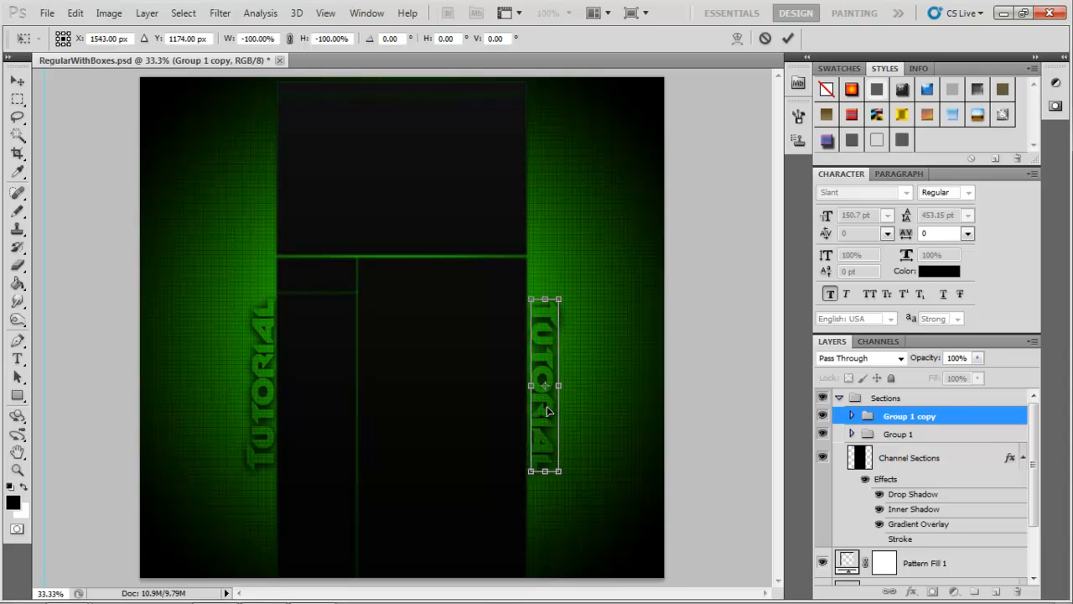
key("Return")
Step: Move the flipped Group 1 copy into Group 1 so both side texts share one group
key("ctrl+t")
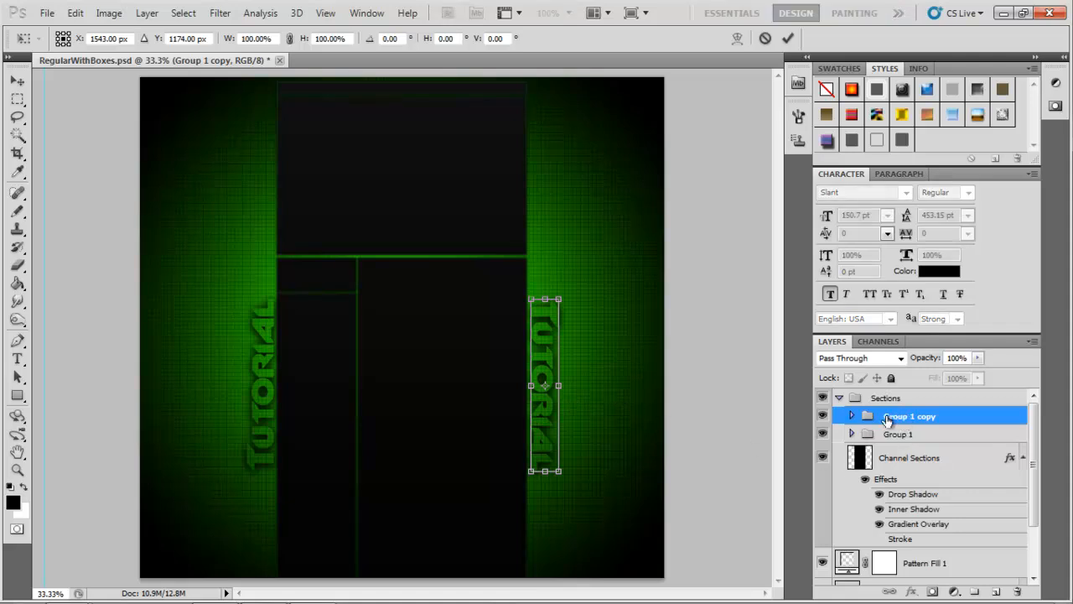
key("Return")
left_click_drag(905, 421, 905, 432)
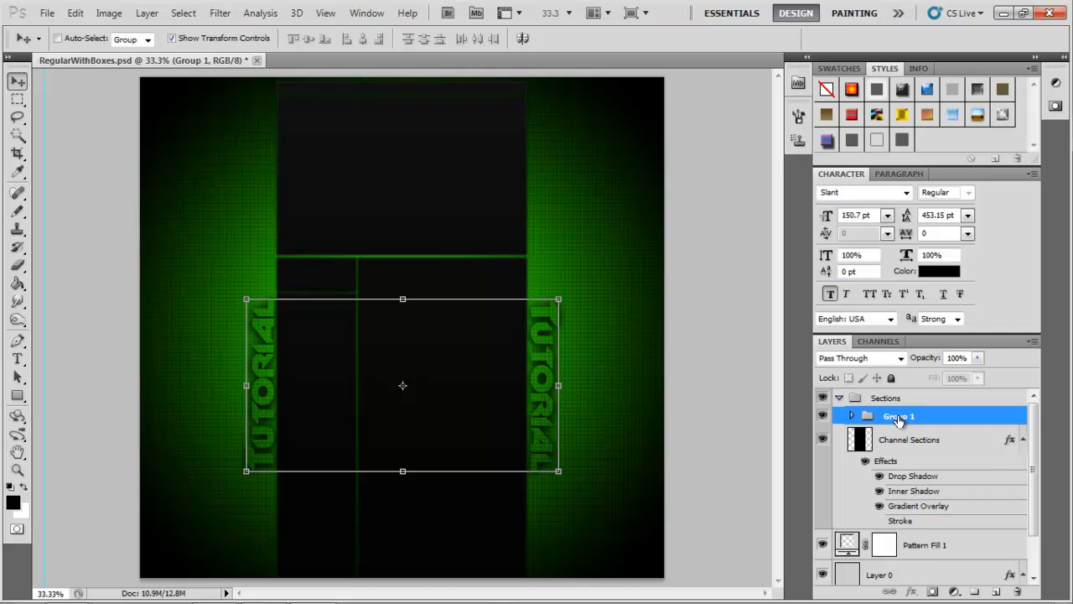
Step: Duplicate Group 1 as Group 1 copy 2 with 67% opacity and move the copy into Group 1
right_click(898, 419)
left_click(956, 213)
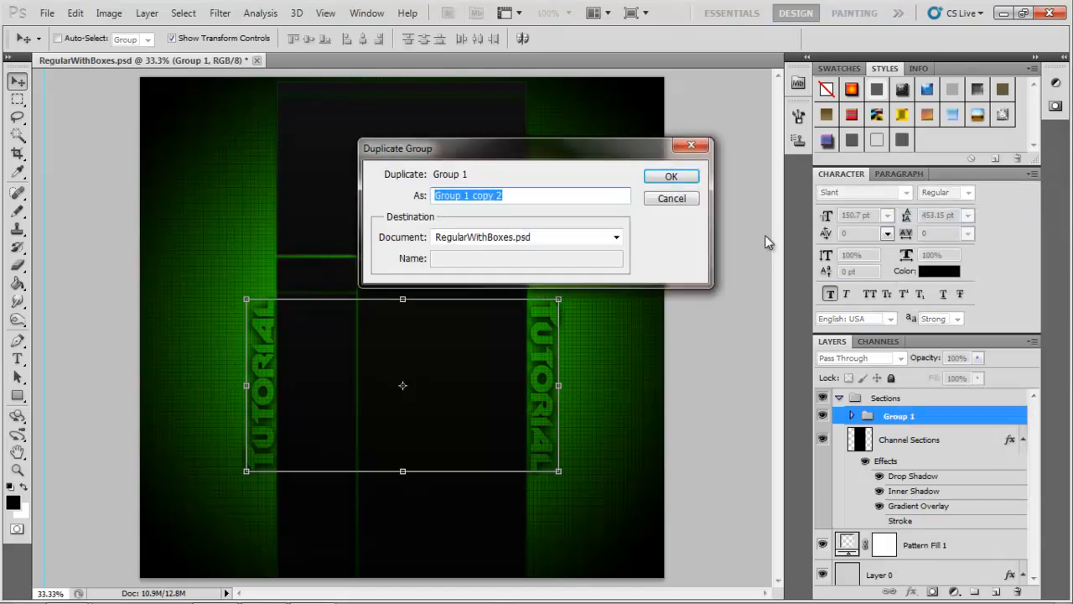
left_click(677, 176)
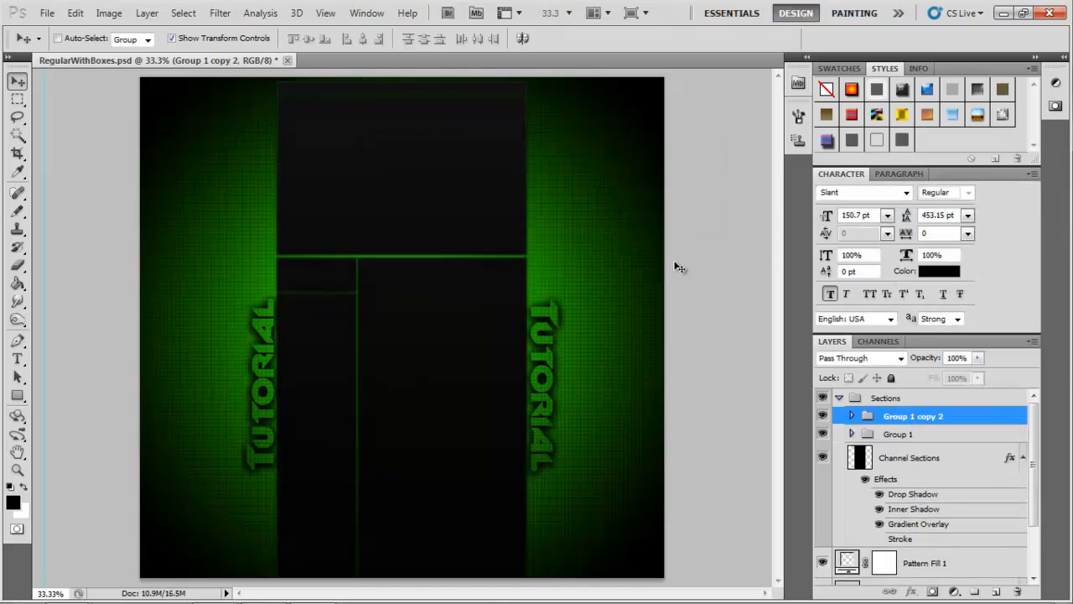
mouse_move(932, 367)
left_mouse_down()
mouse_move(913, 367)
mouse_move(994, 371)
mouse_move(911, 361)
left_mouse_up()
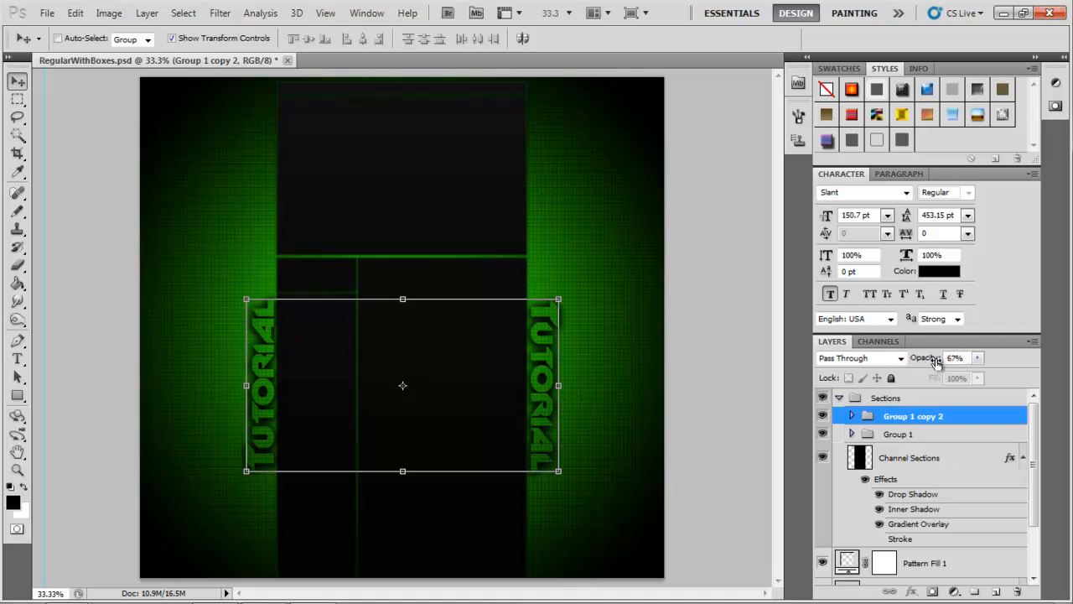
left_click_drag(908, 420, 906, 437)
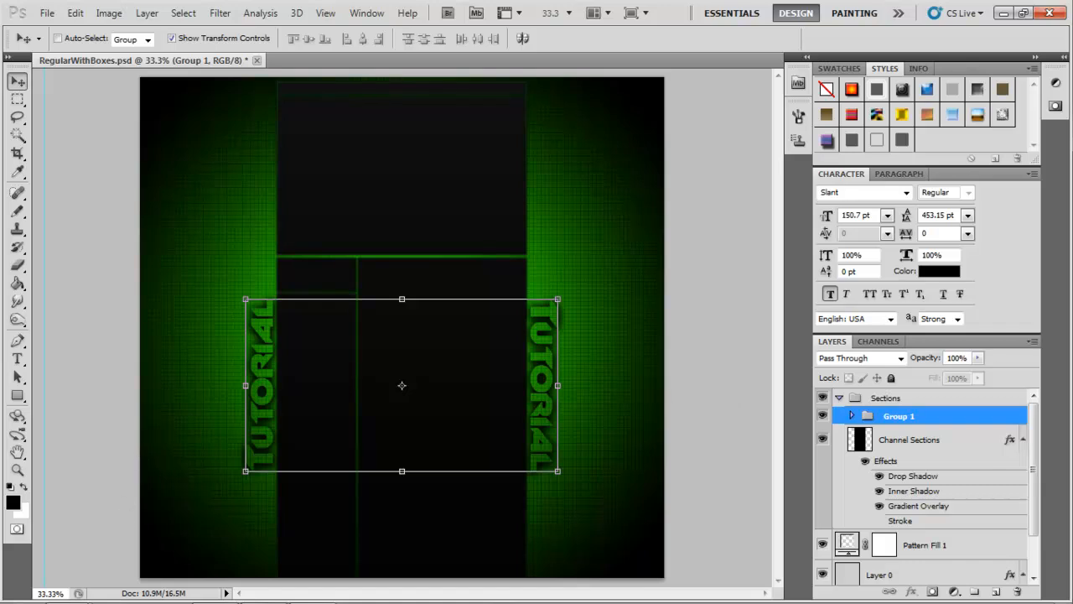
Step: Switch to Windows Explorer and open the My graphic pack folder on the Desktop
mouse_move(124, 576)
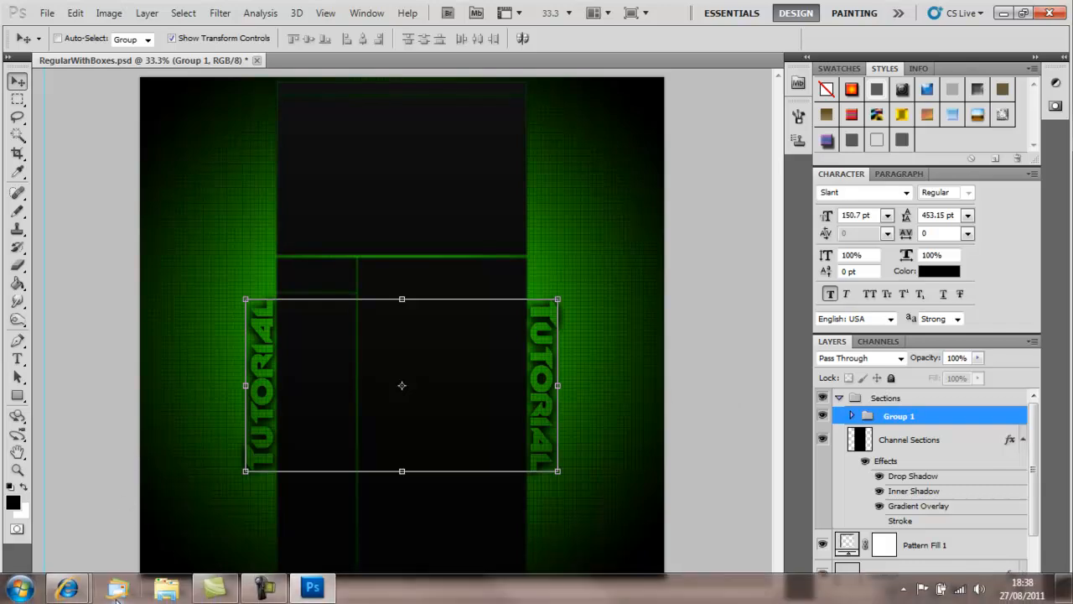
left_click(164, 590)
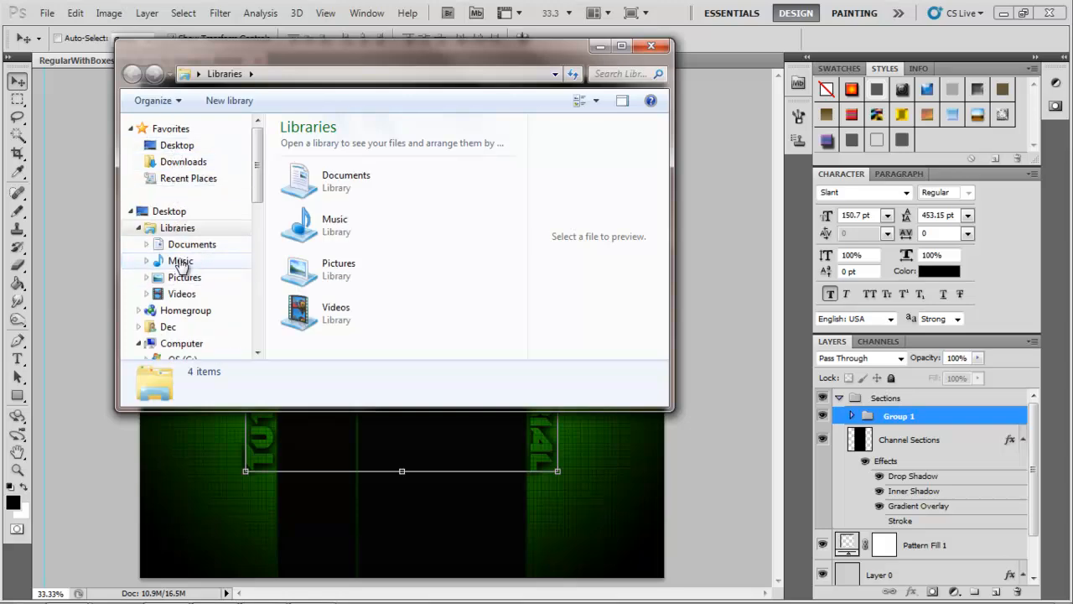
left_click(650, 46)
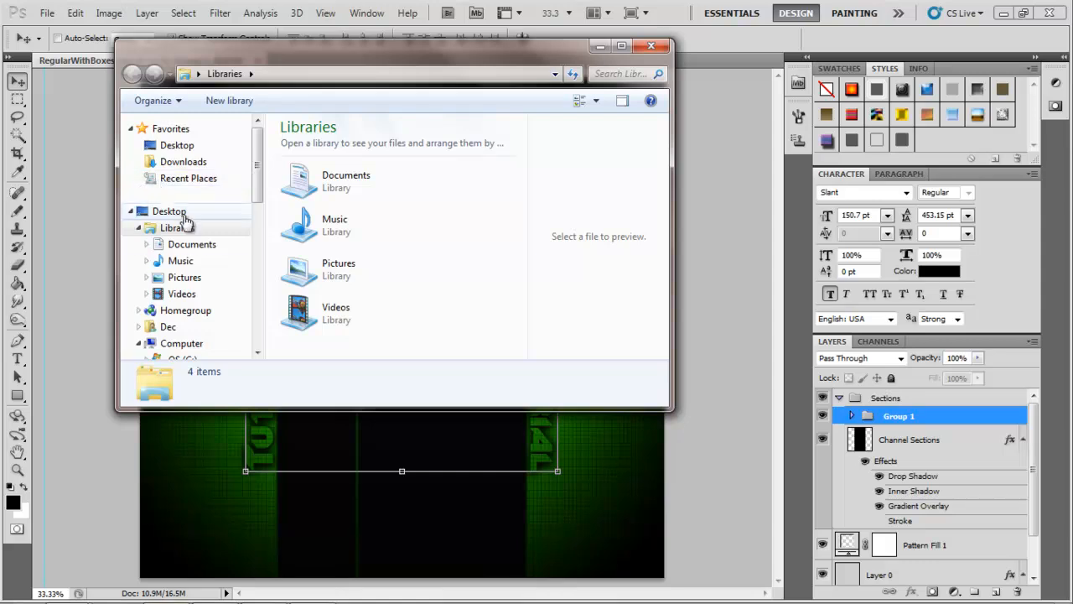
left_click(185, 214)
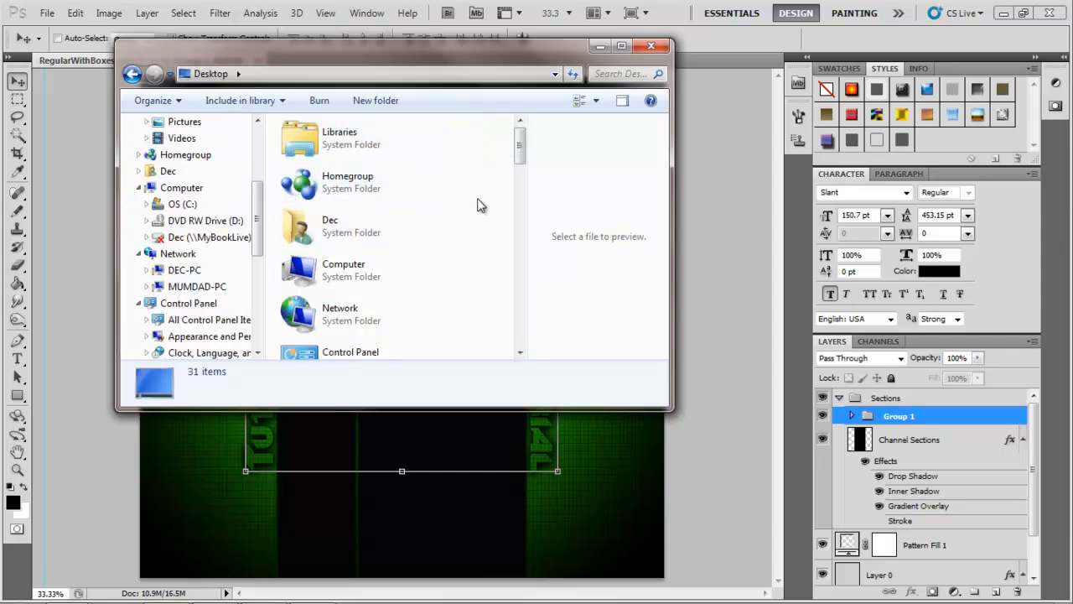
scroll(478, 203, "down", 4)
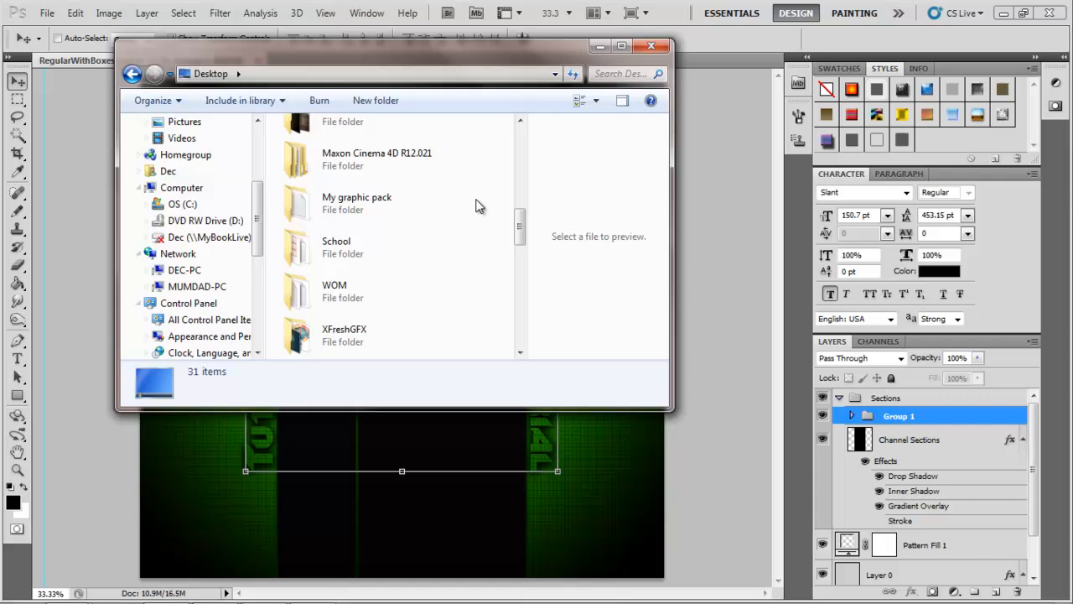
left_click(371, 215)
double_click(372, 215)
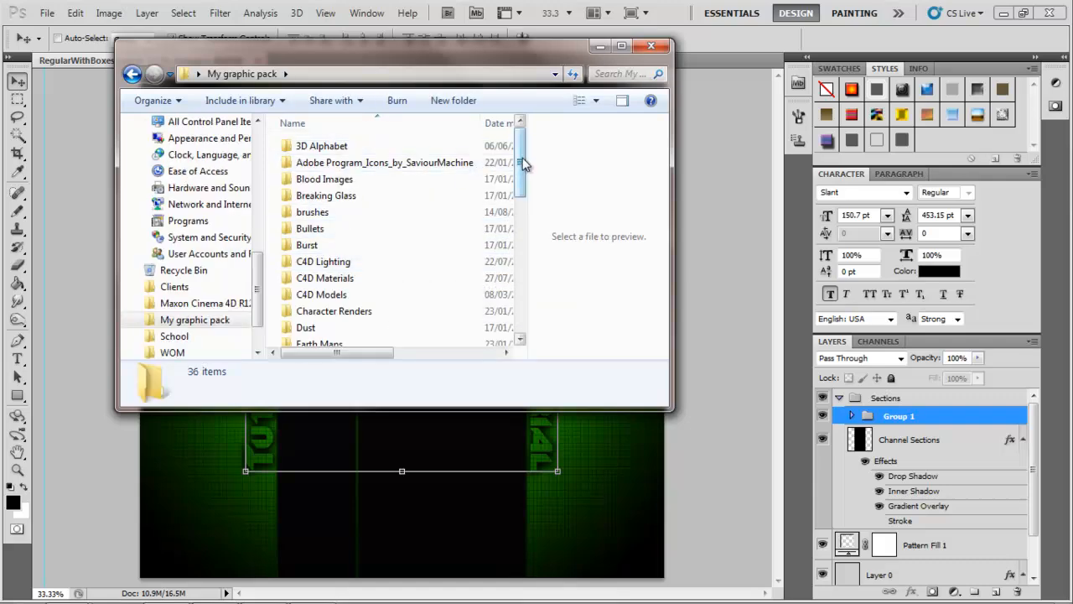
Step: Browse the Renders folder of the graphic pack in a maximized window and preview the REraccooncity-18 image
left_click(618, 46)
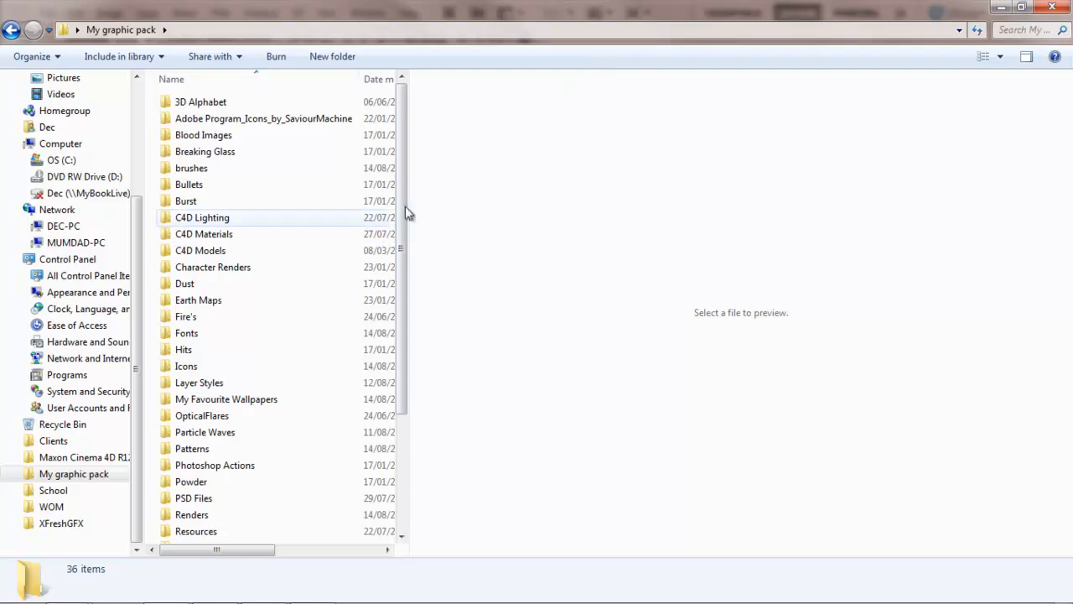
left_click_drag(410, 205, 606, 319)
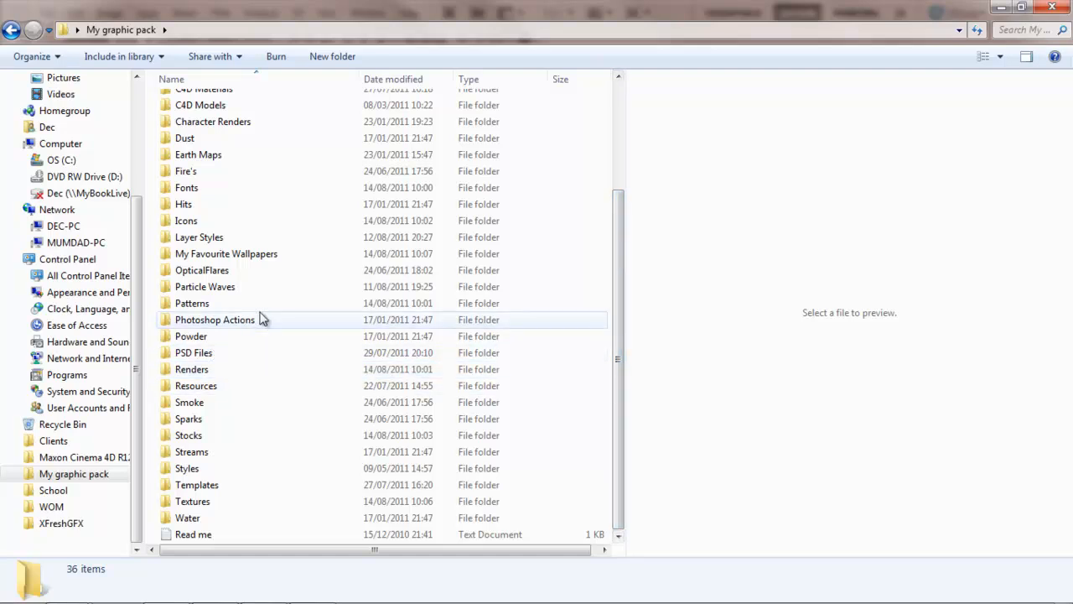
scroll(260, 316, "up", 2)
scroll(251, 258, "up", 1)
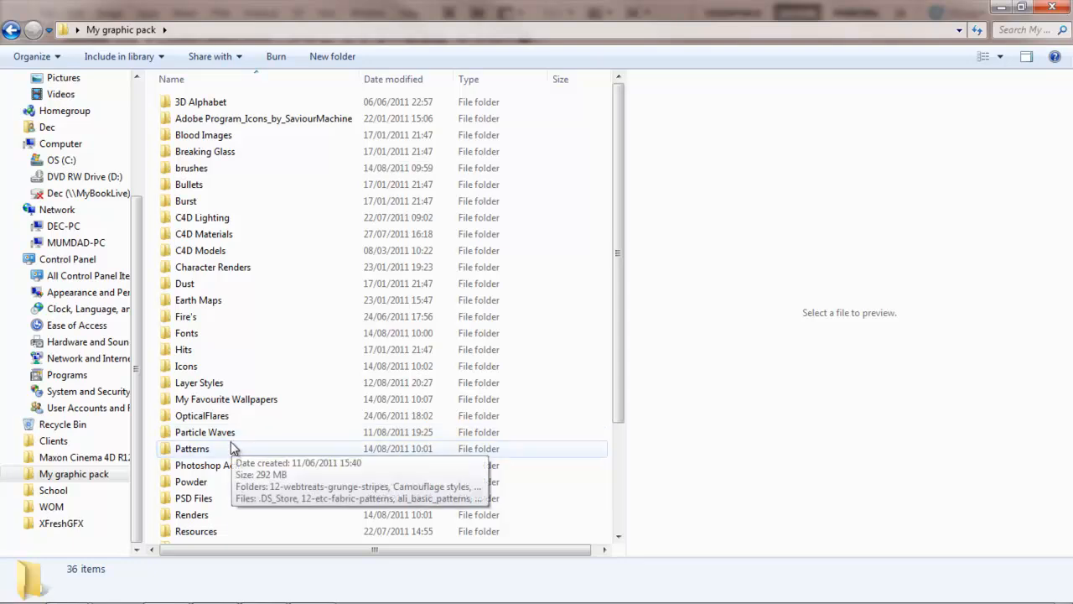
scroll(232, 441, "down", 2)
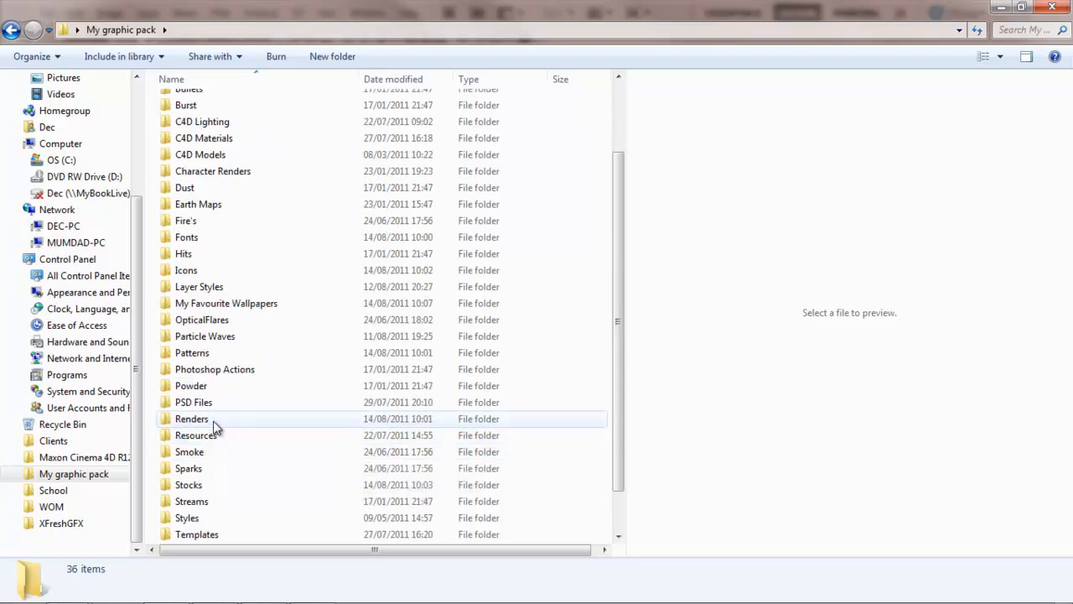
double_click(214, 426)
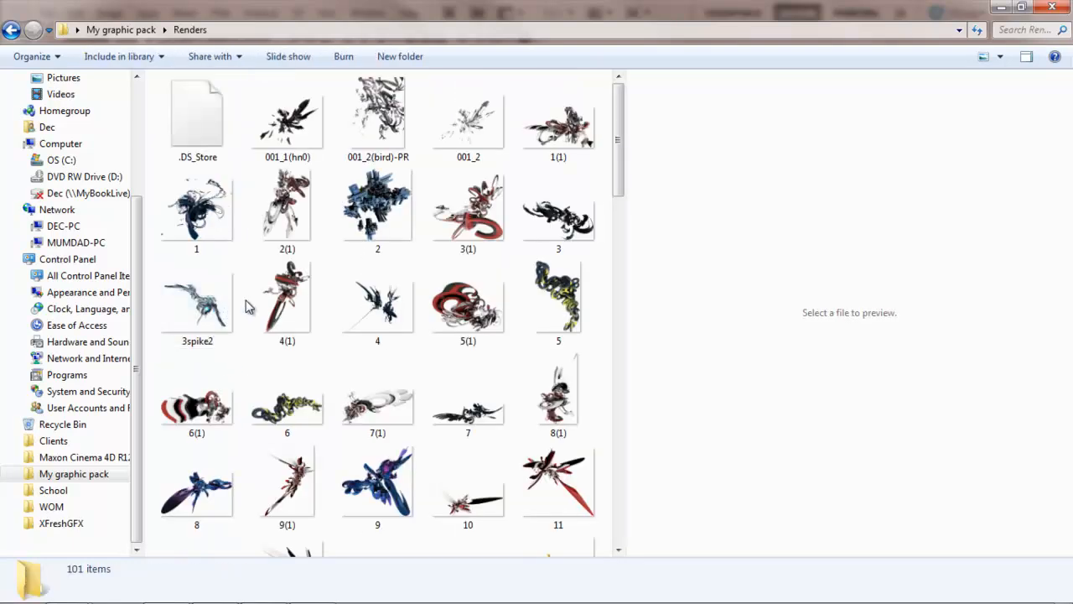
scroll(249, 307, "down", 5)
scroll(248, 291, "down", 4)
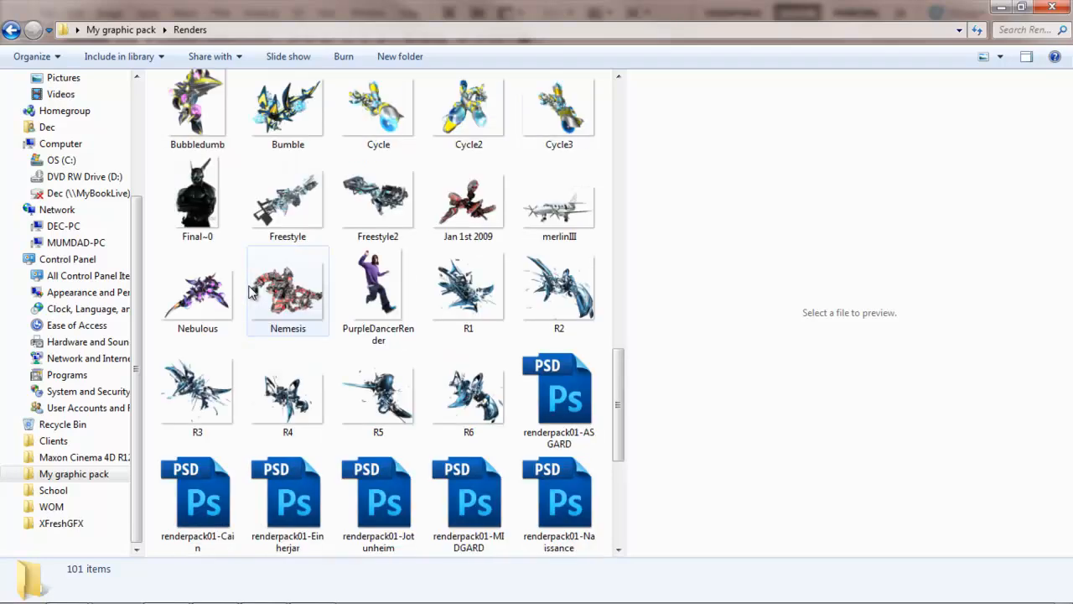
scroll(248, 292, "down", 1)
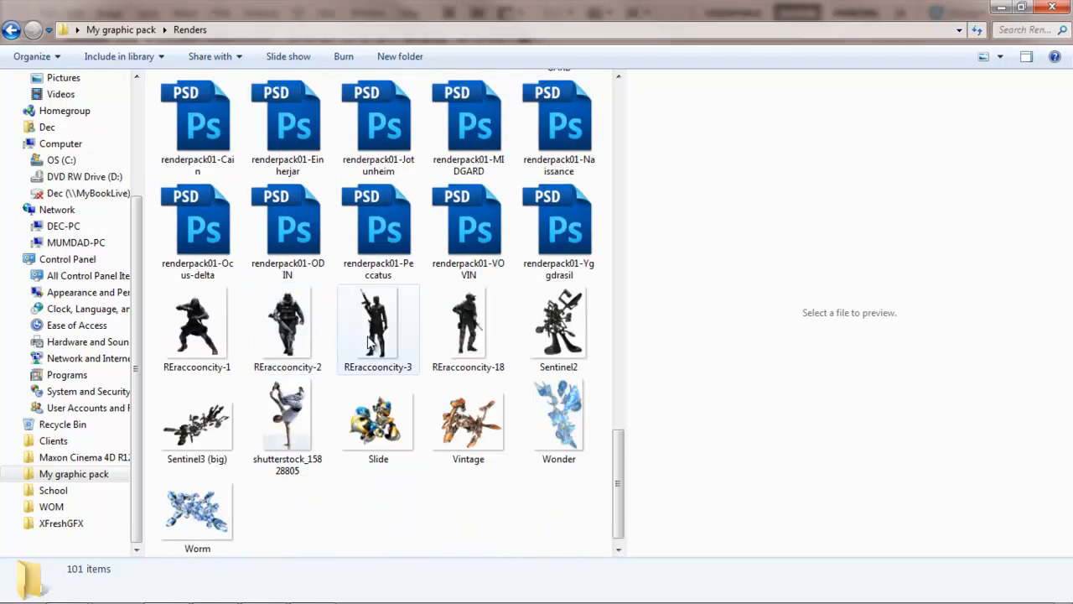
left_click(452, 312)
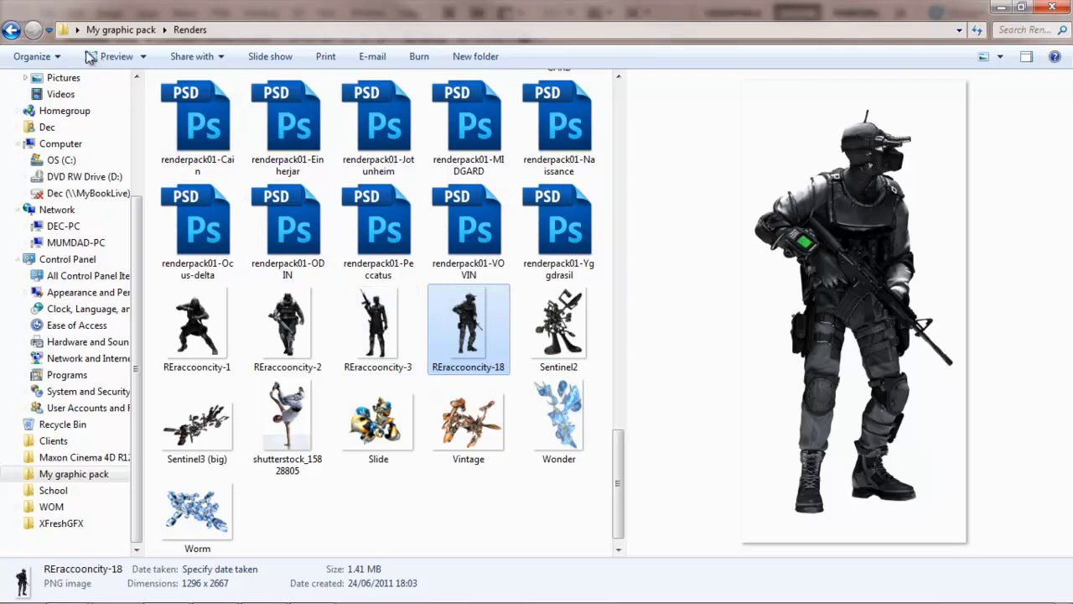
Step: Preview the ASSASSINS CREED, COD3 and mario-sonic images in the Character Renders folder, and move the restored folder window partly off the canvas
left_click(11, 32)
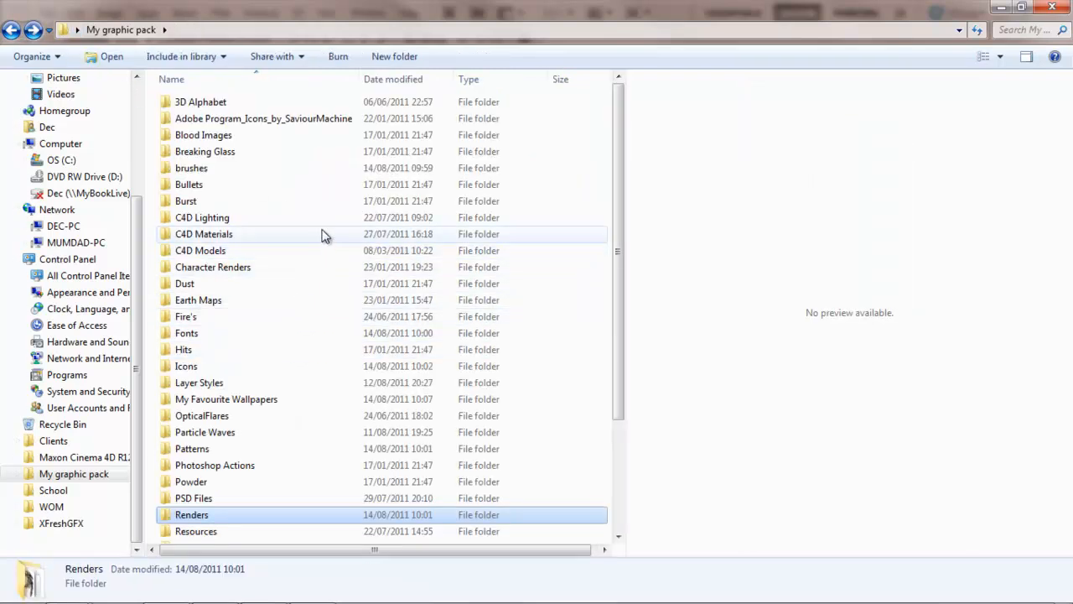
double_click(313, 266)
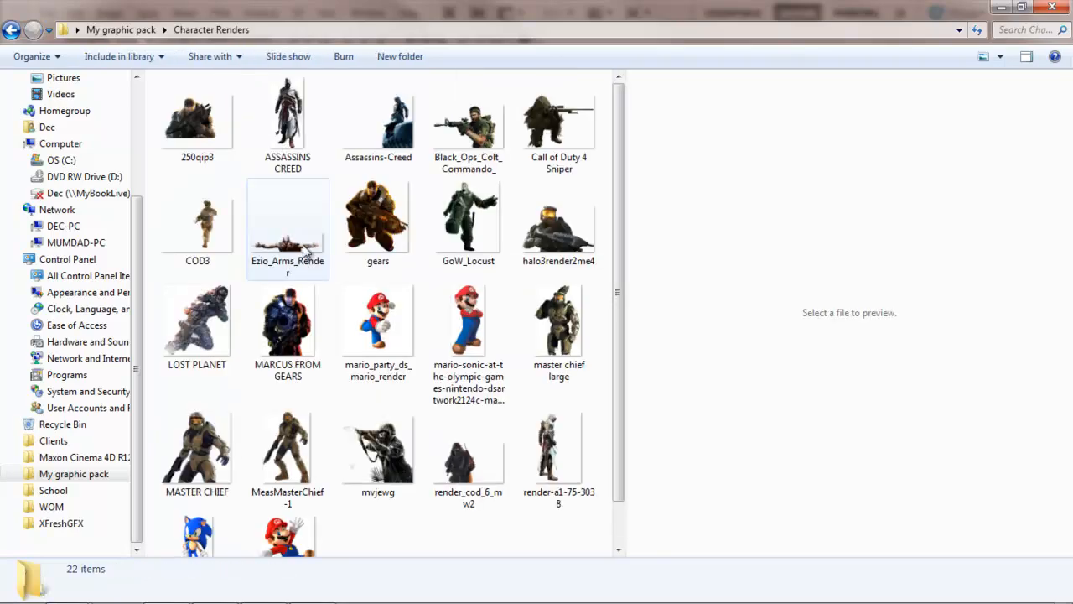
left_click(197, 121)
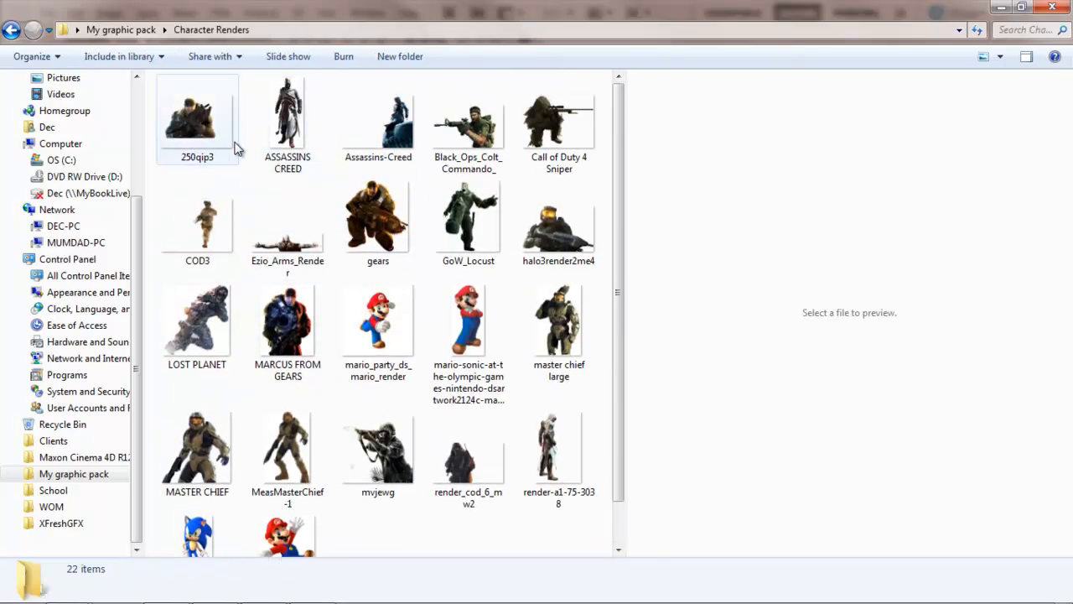
left_click(302, 122)
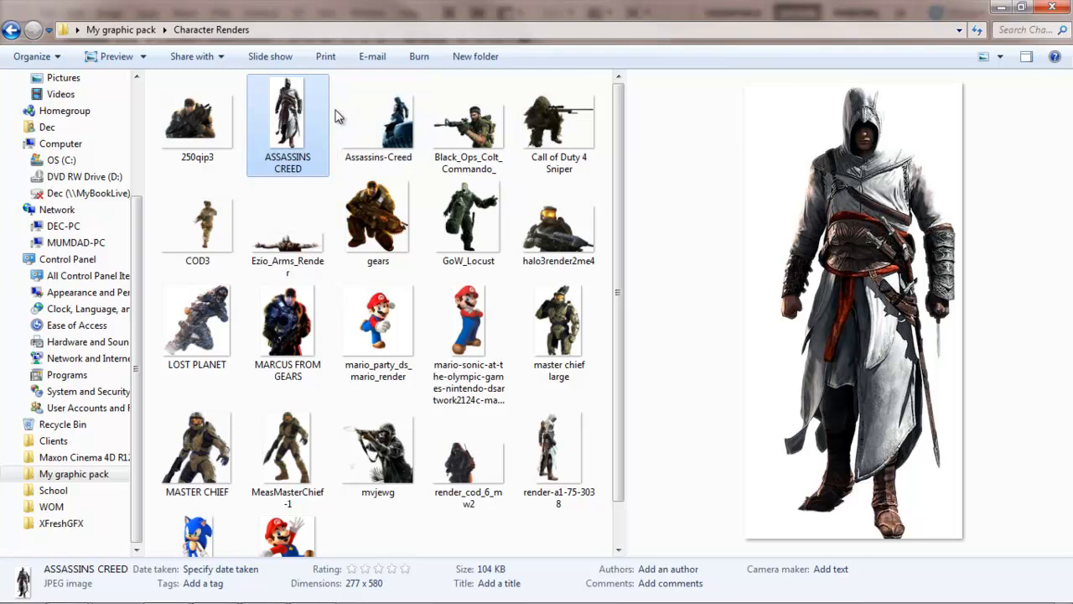
left_click(232, 223)
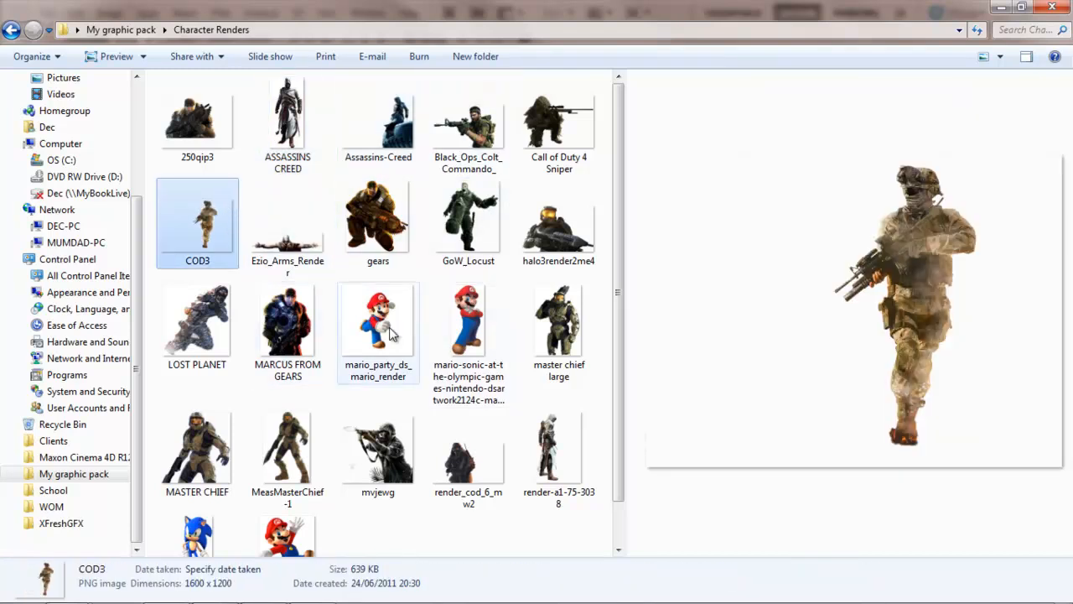
left_click(431, 331)
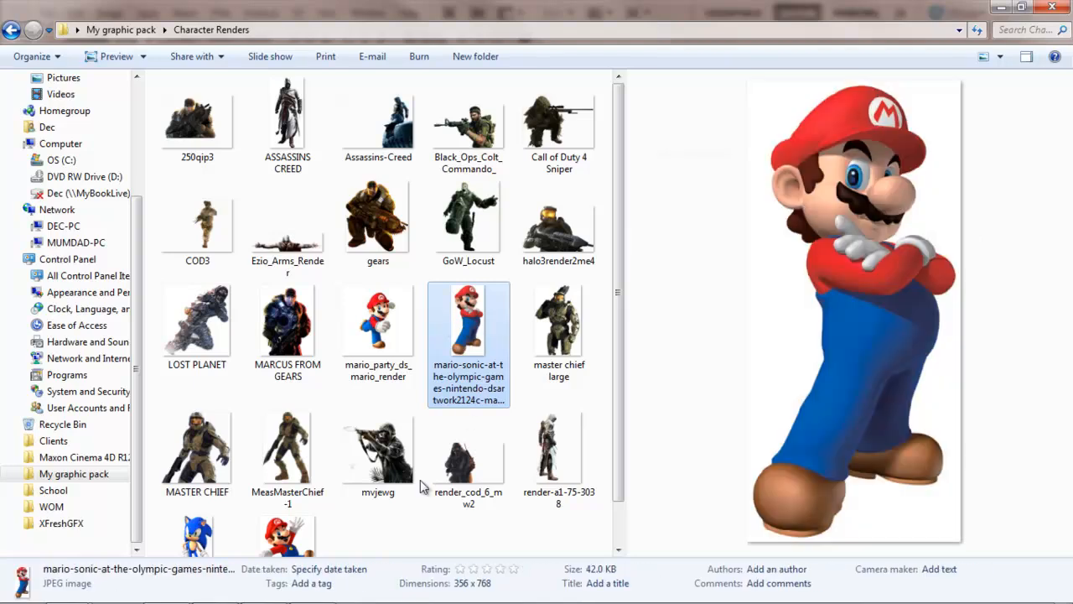
left_click(1021, 7)
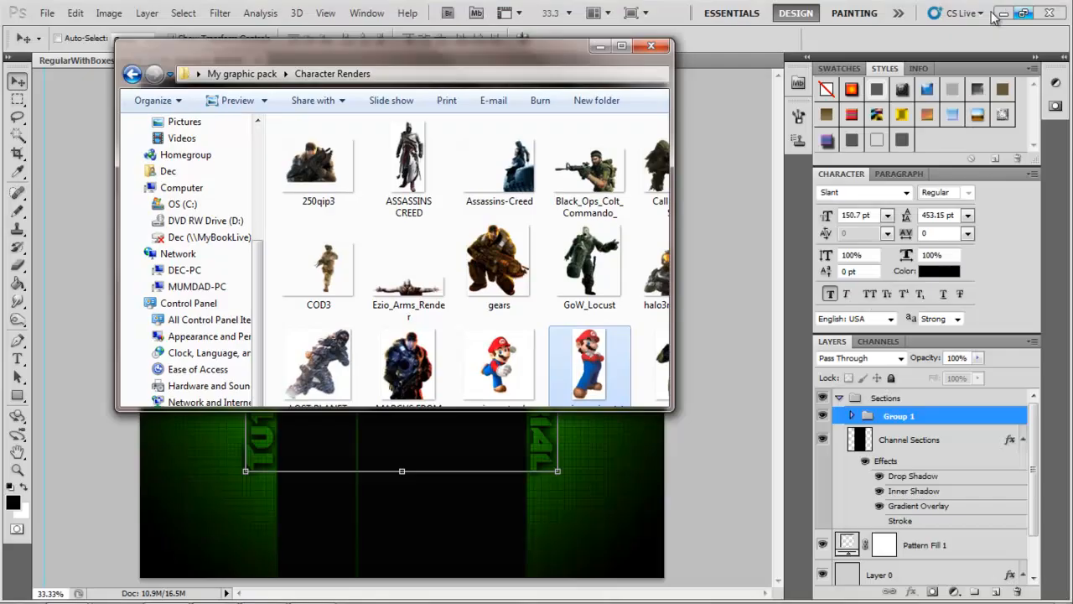
left_click_drag(462, 55, 271, 54)
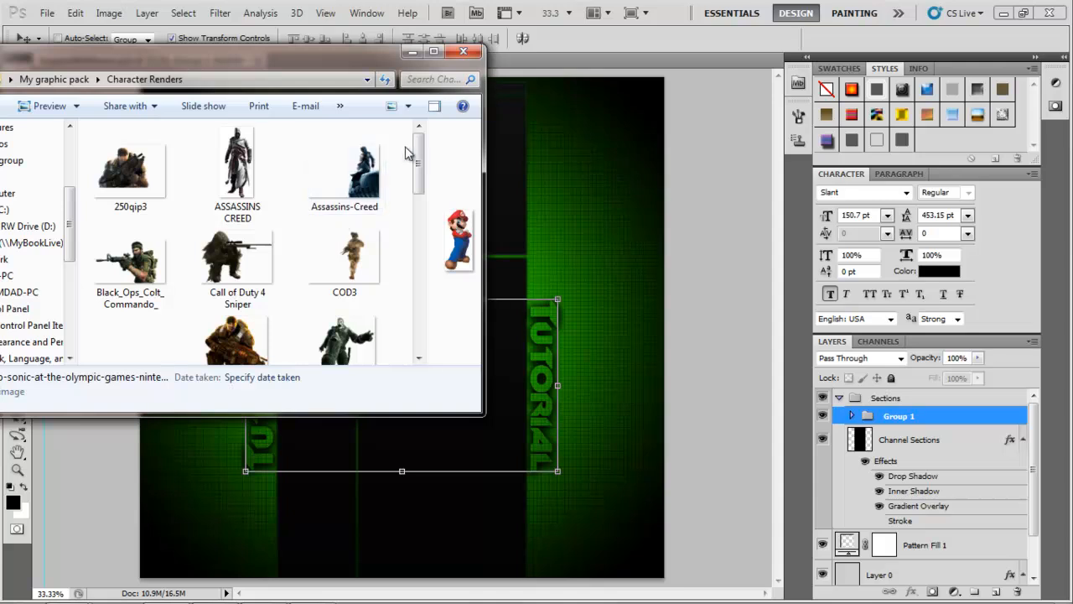
left_click(247, 168)
left_click_drag(246, 169, 263, 485)
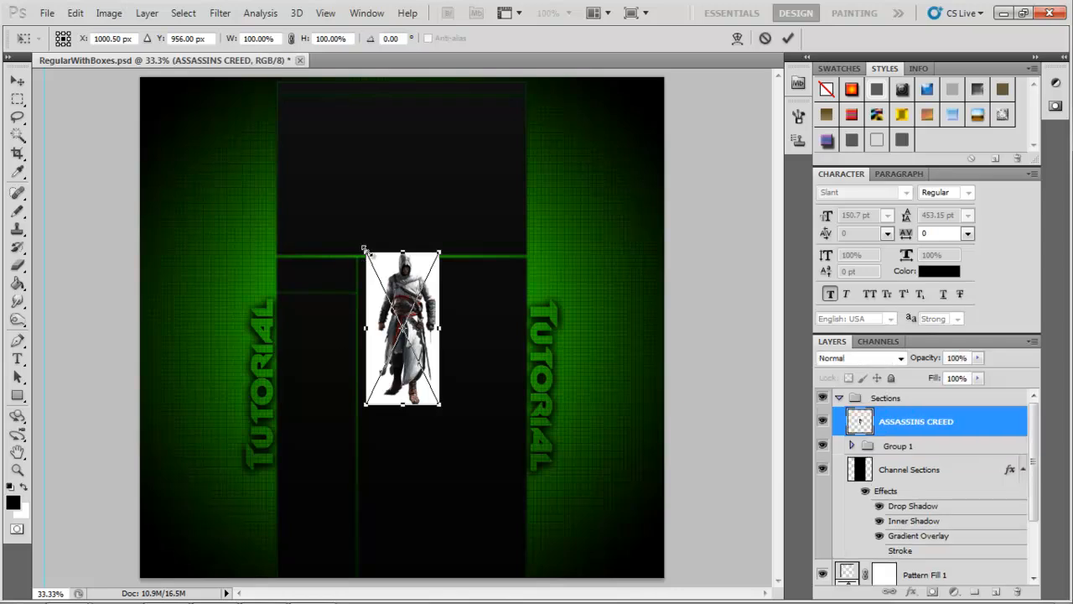
left_click_drag(363, 250, 241, 175)
key("Return")
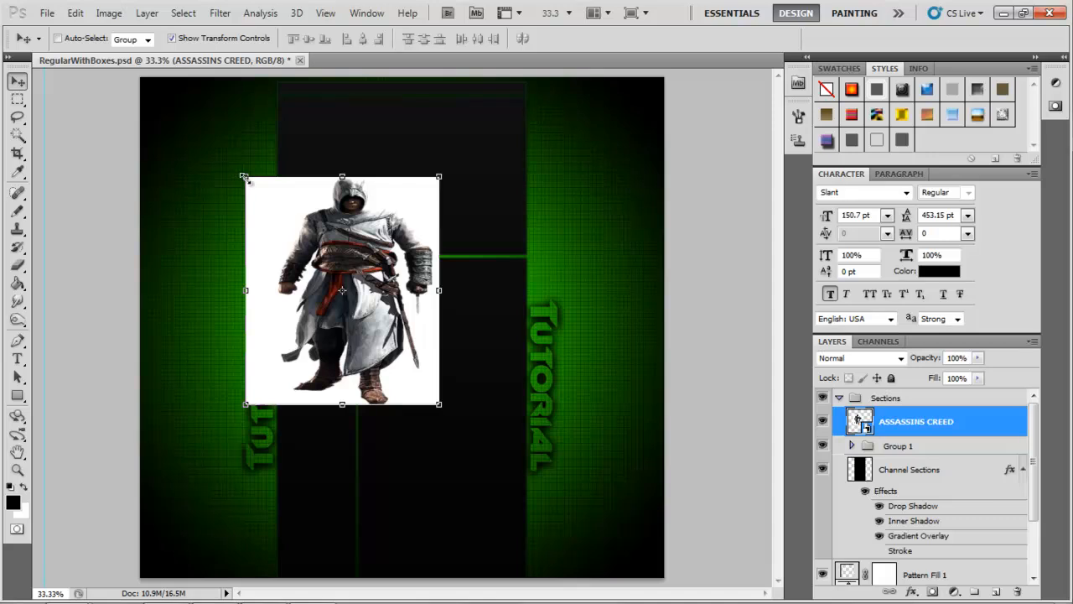
key("Delete")
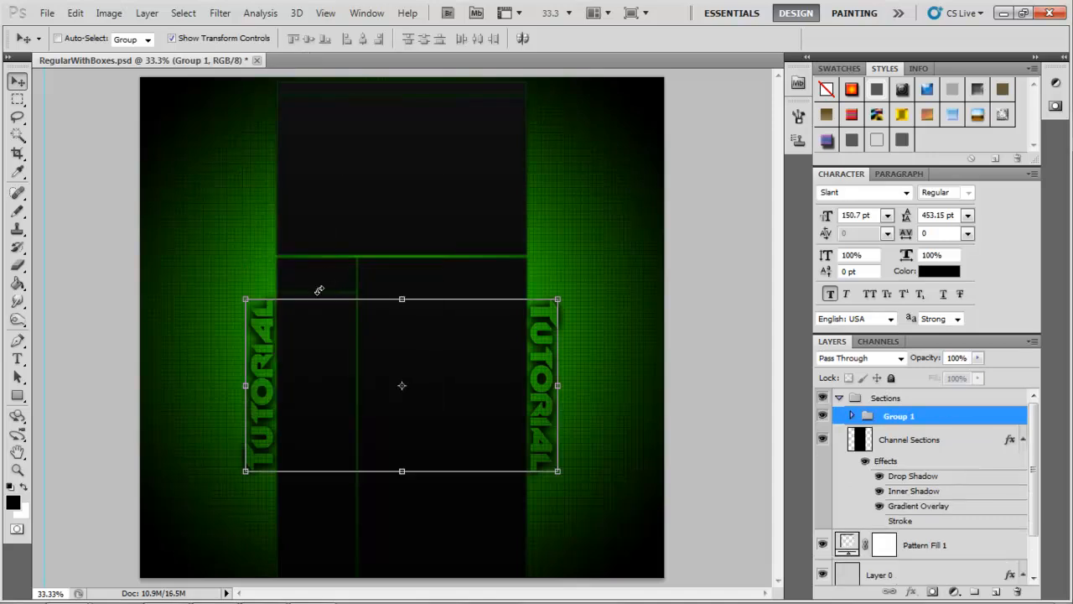
Step: Place the ASSASSINS CREED image over the left side text, scaled proportionally to about 173%, and rasterize its layer
left_click(168, 591)
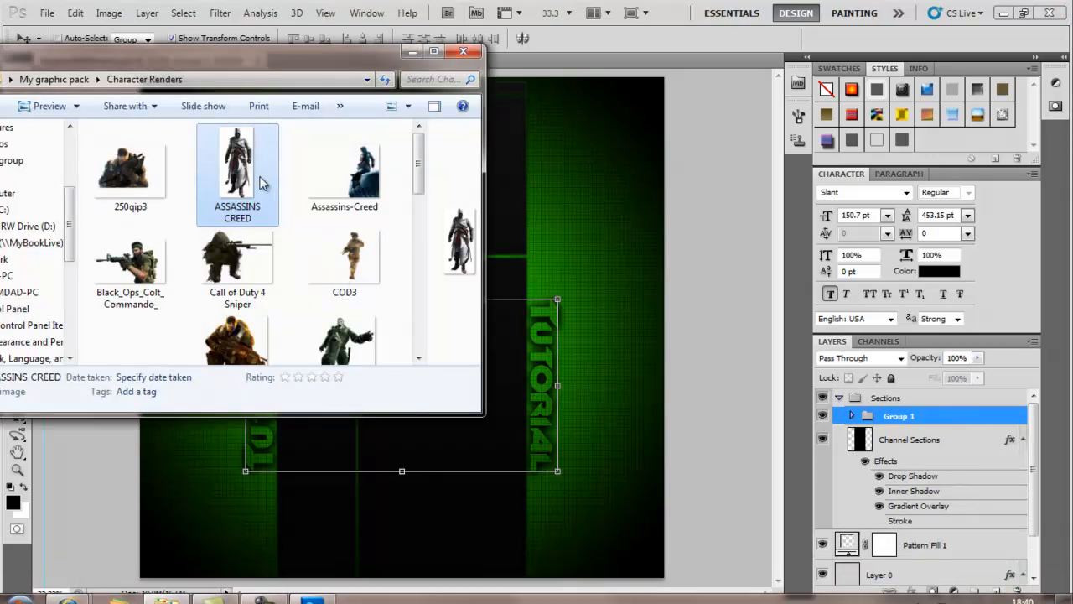
left_click_drag(262, 183, 552, 356)
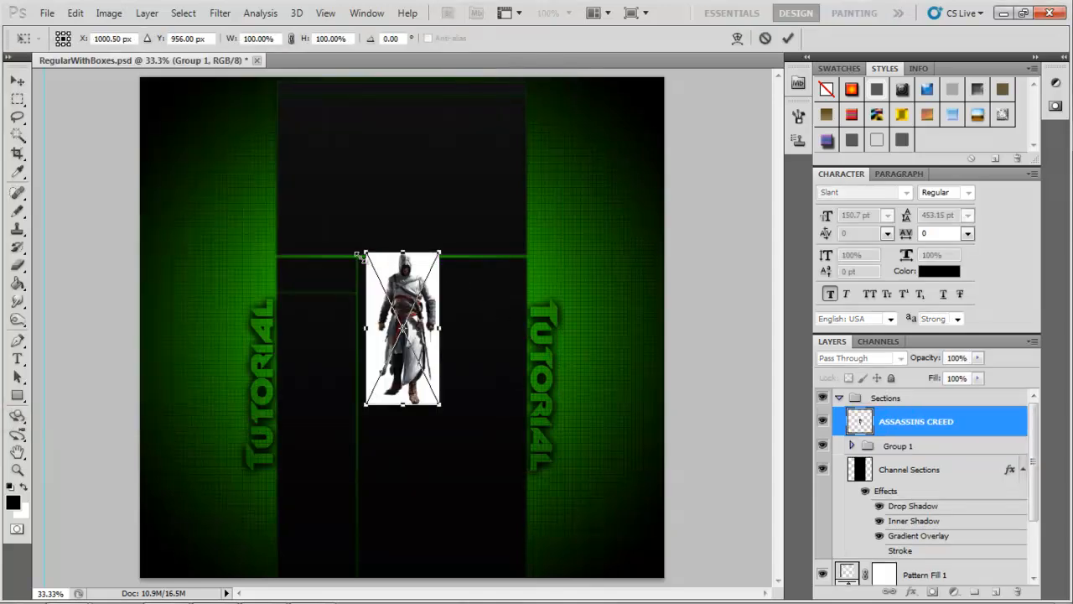
left_click_drag(364, 252, 299, 151)
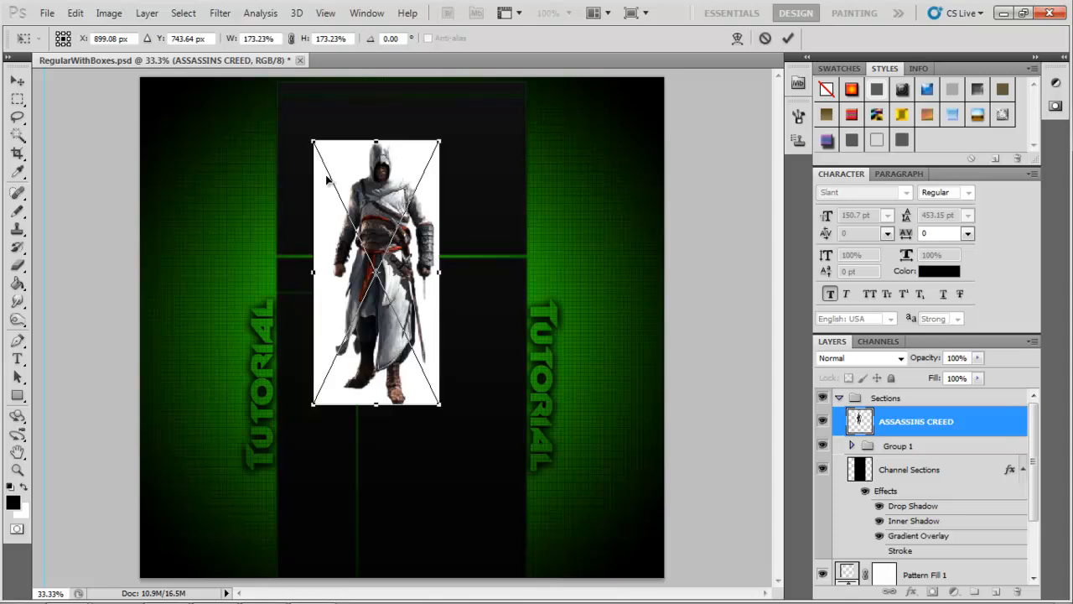
key("Return")
left_click_drag(369, 212, 239, 215)
right_click(936, 431)
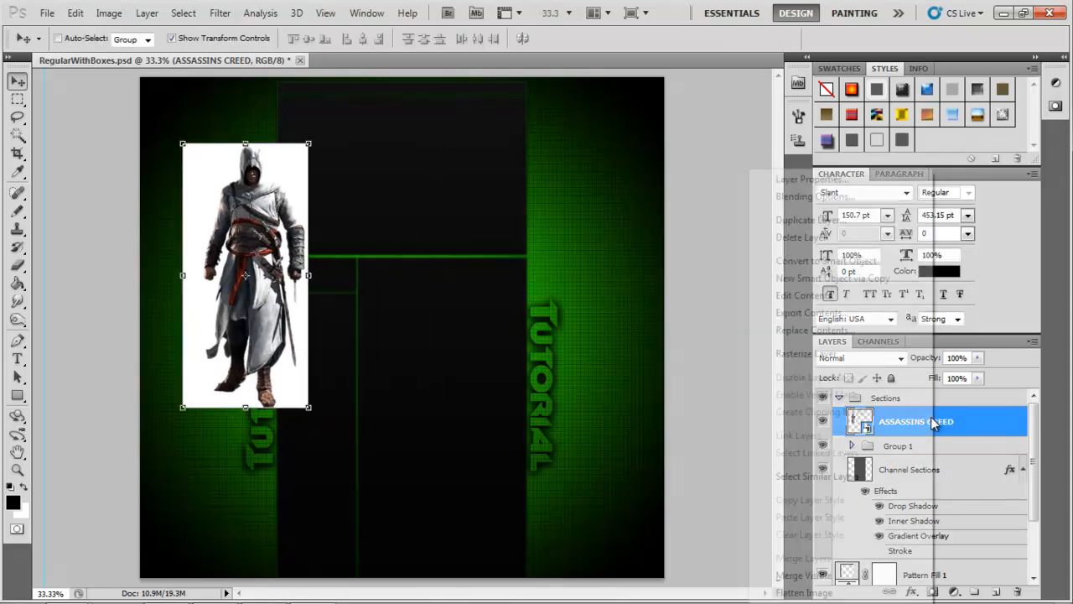
left_click(830, 355)
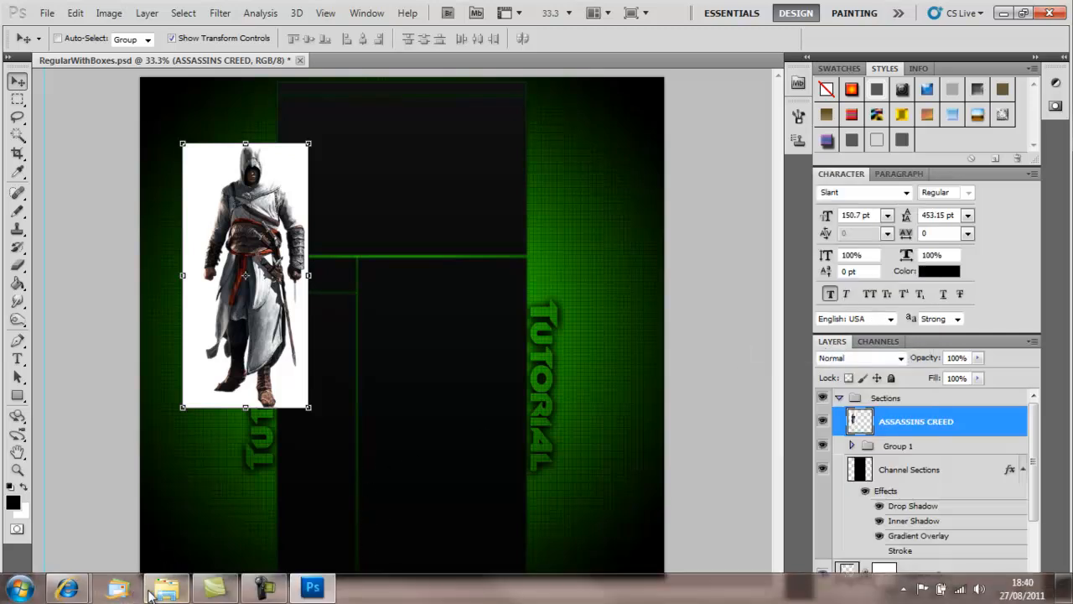
Step: Place the mario-sonic image from Character Renders beside the assassin, scaled proportionally to about 166%, and rasterize its layer
left_click(163, 590)
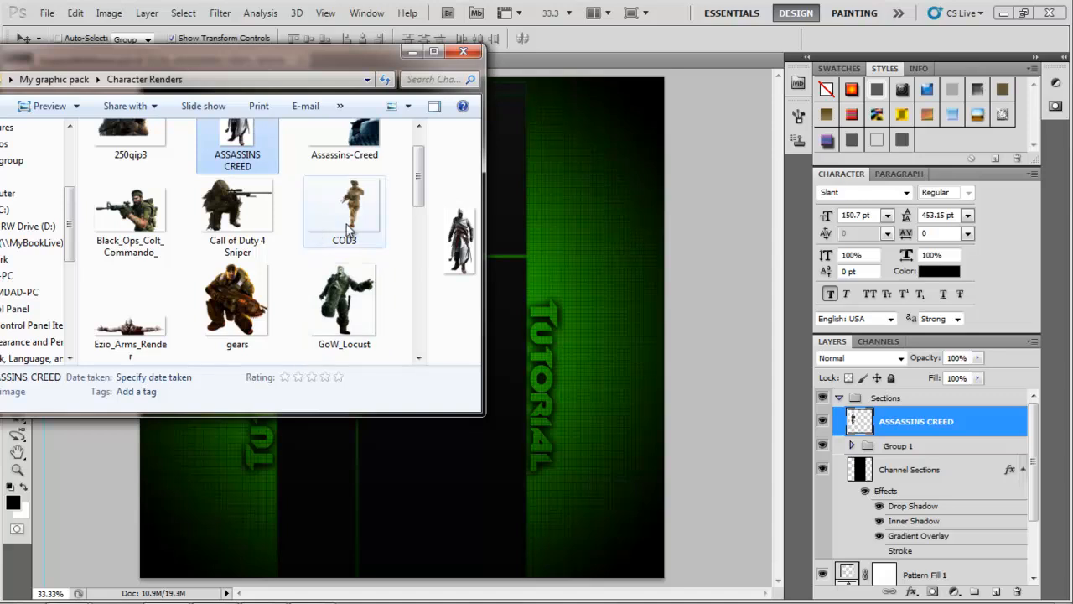
scroll(202, 238, "down", 3)
left_click(245, 278)
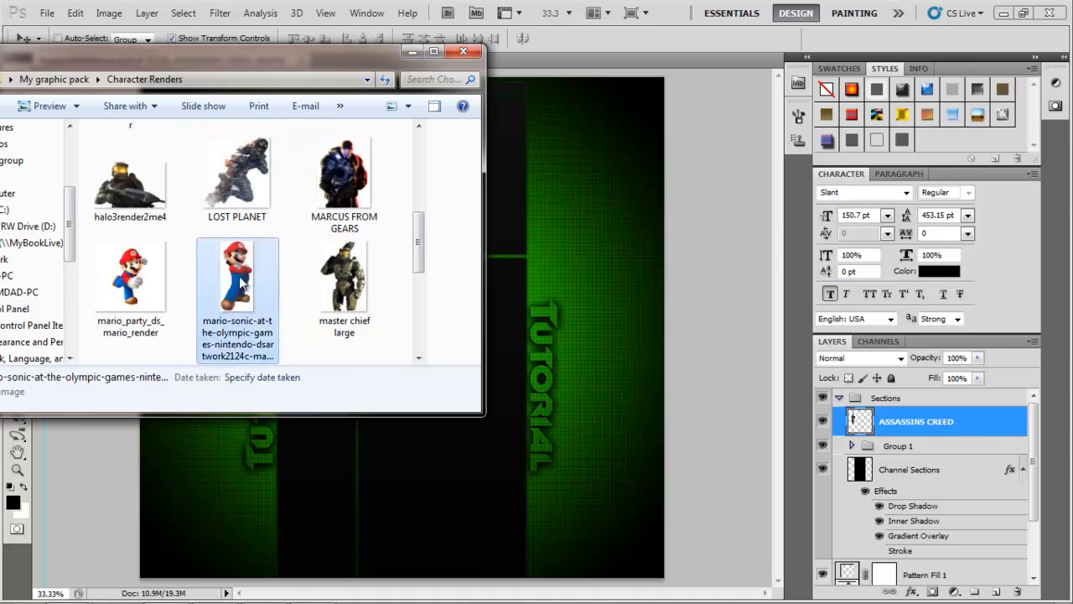
left_click_drag(238, 277, 527, 301)
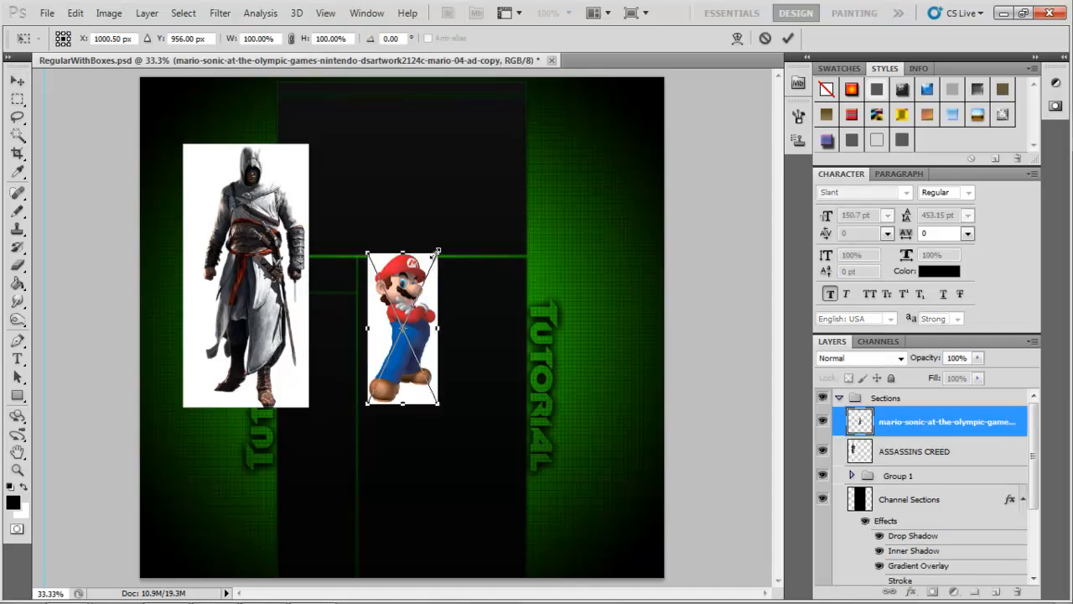
left_click_drag(438, 249, 551, 163)
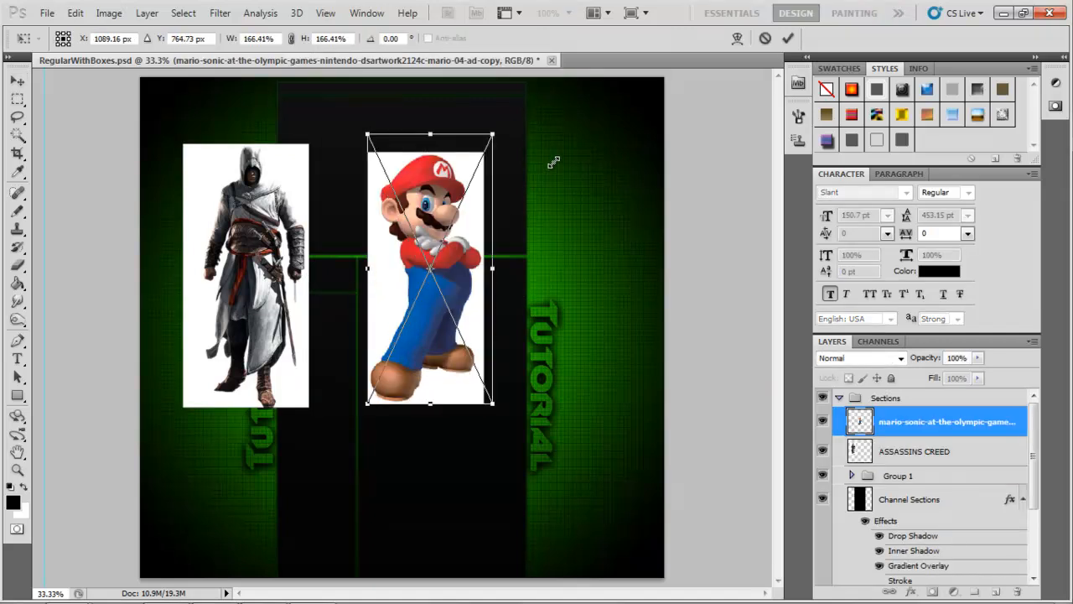
key("Return")
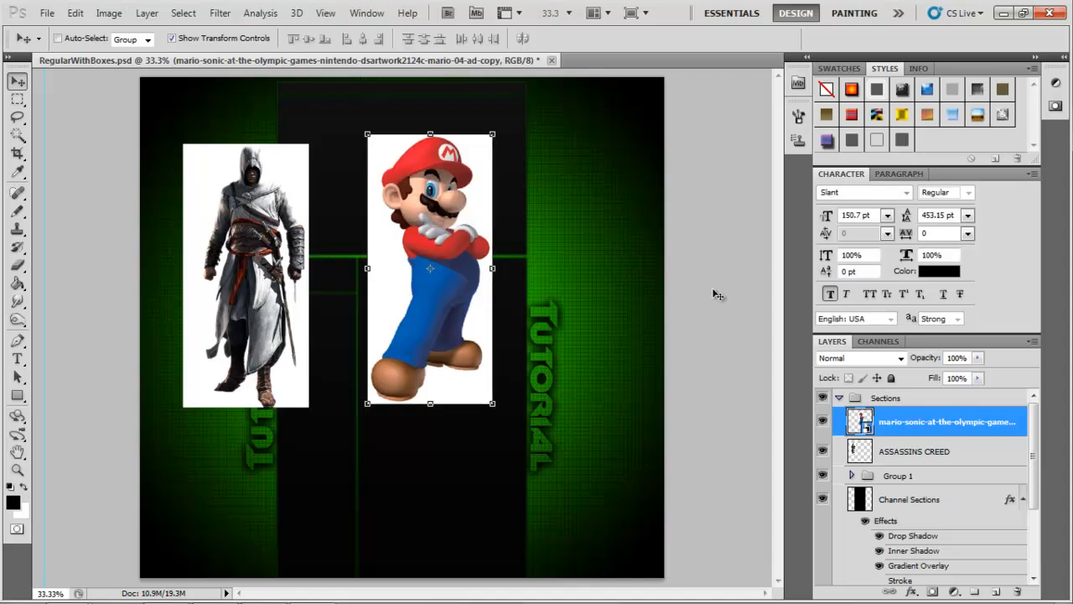
right_click(902, 423)
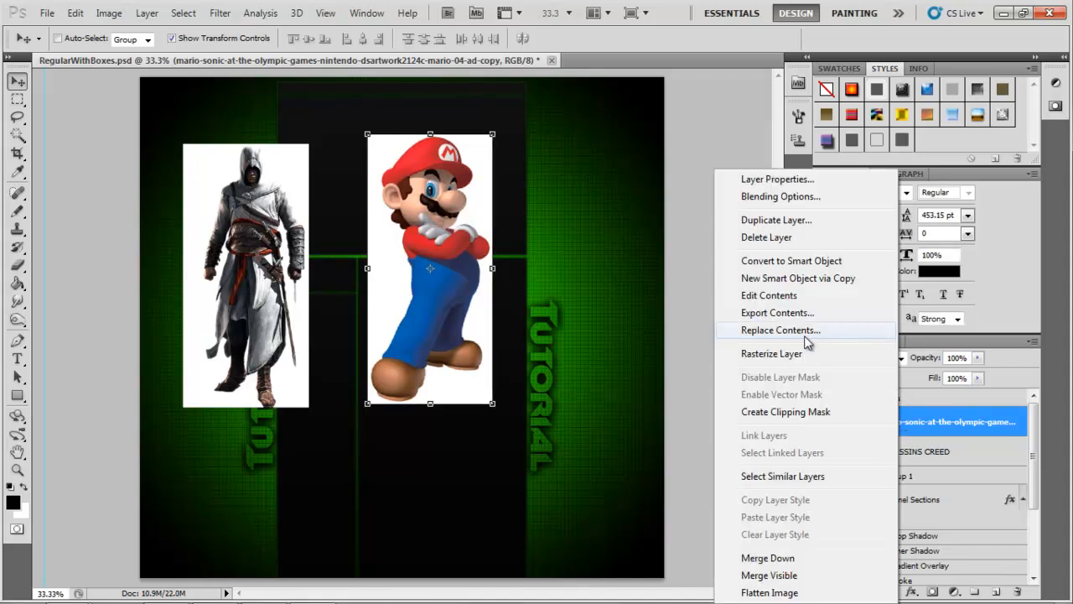
left_click(797, 353)
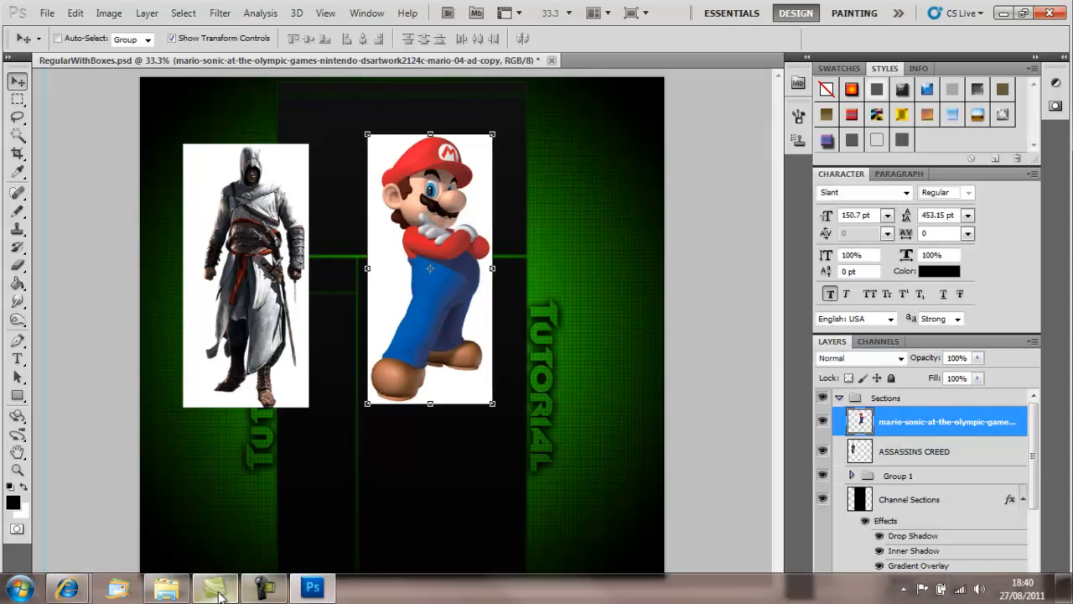
Step: Preview the render_cod_6_mw2 and mvjewg images in the Character Renders folder and restore the folder window to its smaller size
left_click(166, 595)
scroll(231, 313, "down", 5)
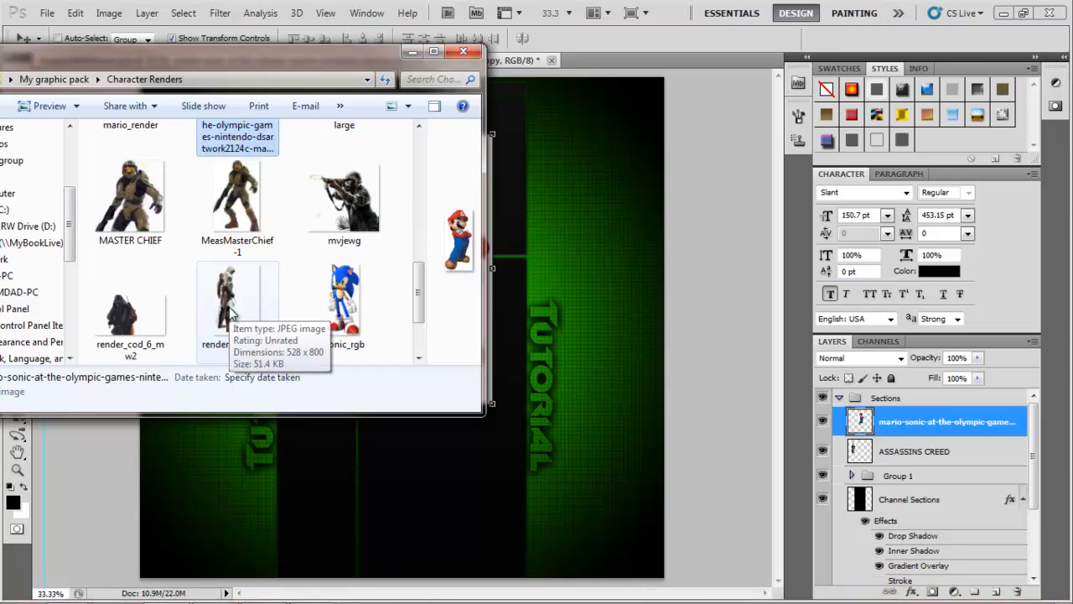
left_click(152, 233)
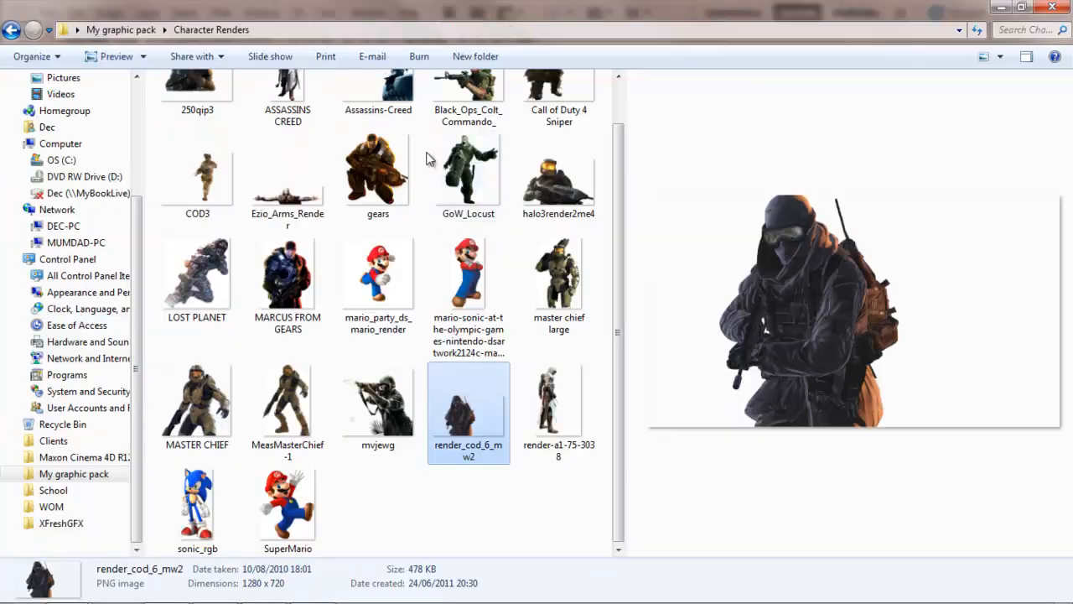
left_click(433, 52)
left_click(391, 411)
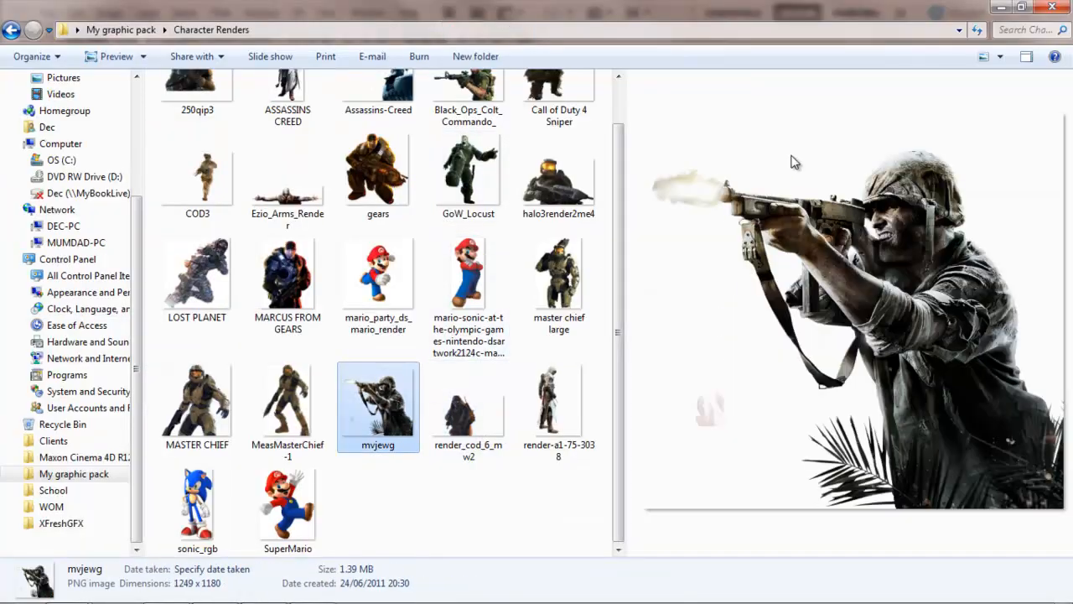
left_click(1021, 6)
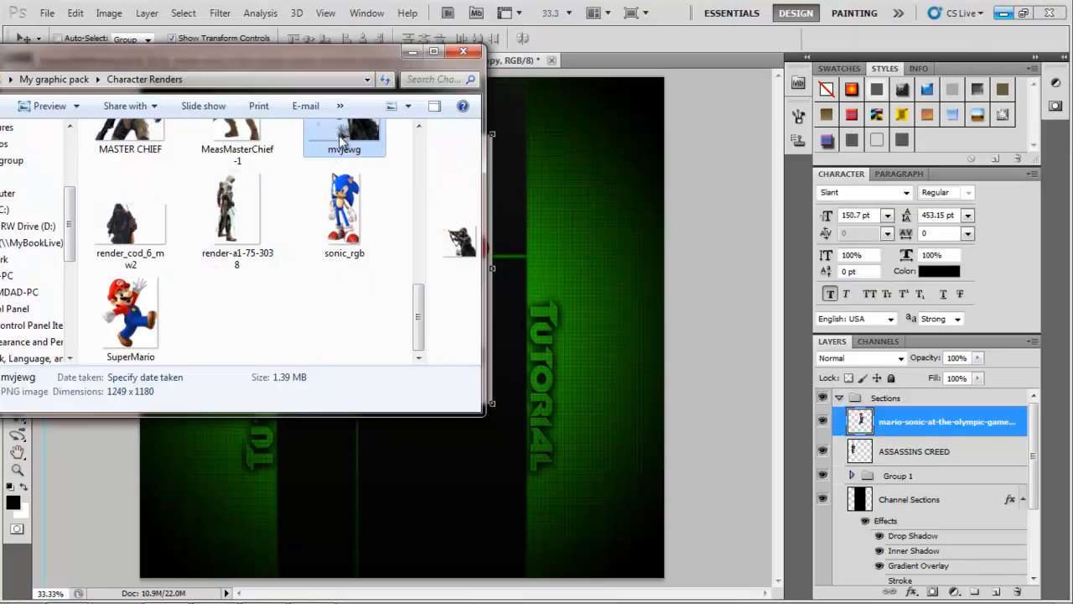
Step: Place the mvjewg soldier image over Mario, scaled proportionally to about 309%, and rasterize its layer
left_click_drag(344, 142, 575, 331)
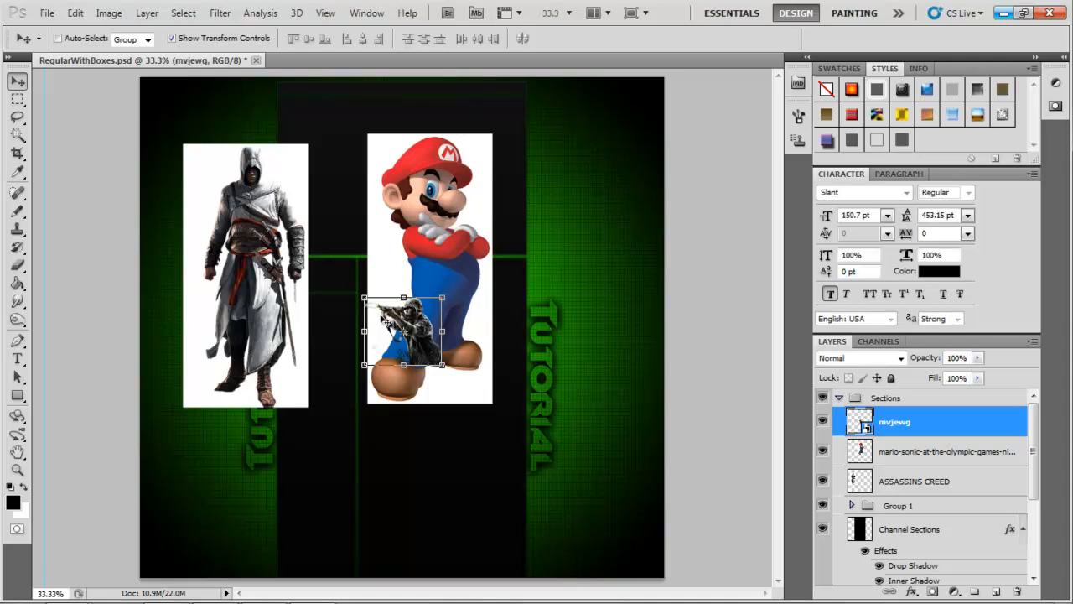
left_click_drag(444, 298, 631, 170)
key("Return")
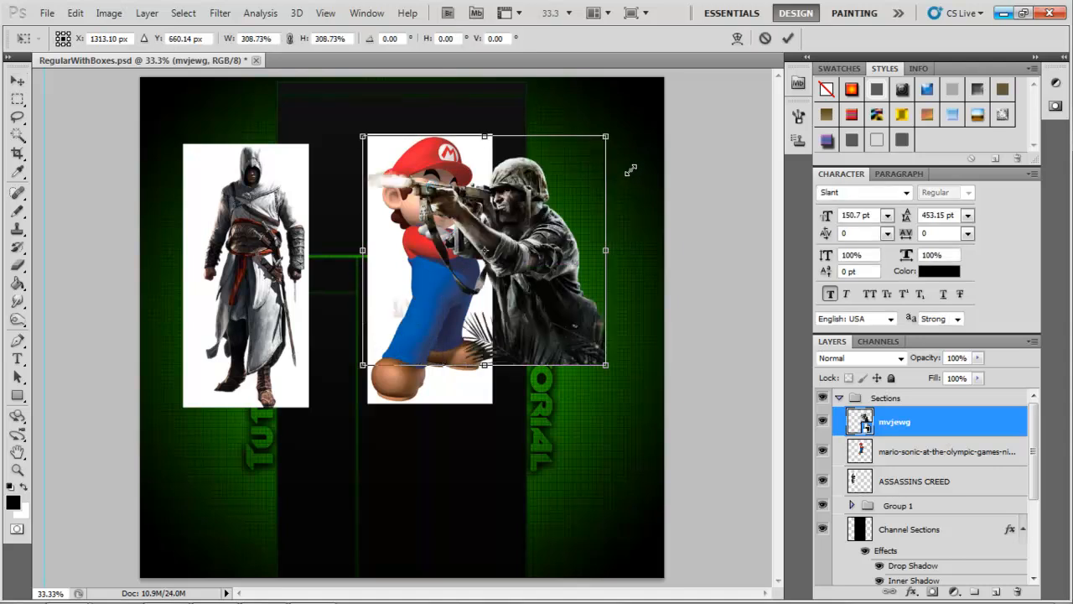
key("Return")
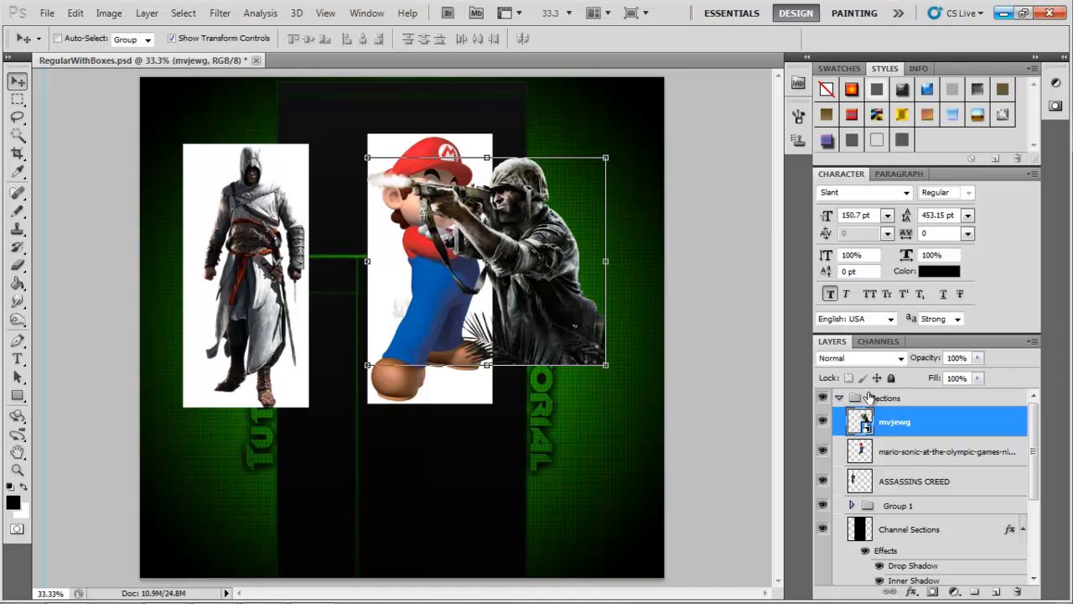
right_click(903, 429)
left_click(788, 354)
Step: Move the soldier to the lower-left corner of the canvas and scale it down proportionally to fit beneath the assassin
left_click_drag(595, 310, 319, 532)
key("ctrl+t")
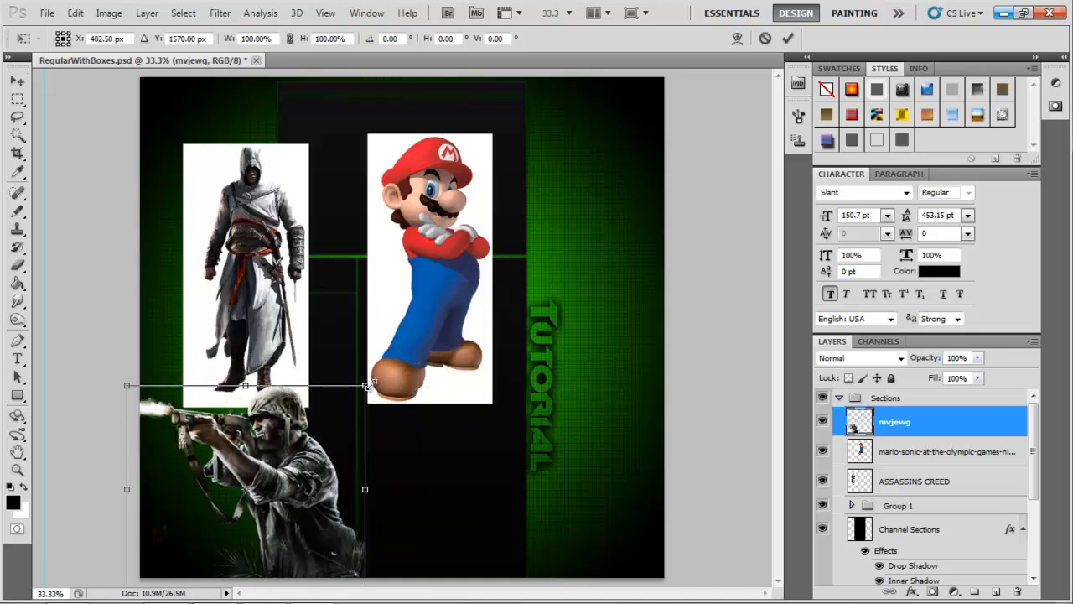
left_click_drag(362, 385, 314, 425)
key("Return")
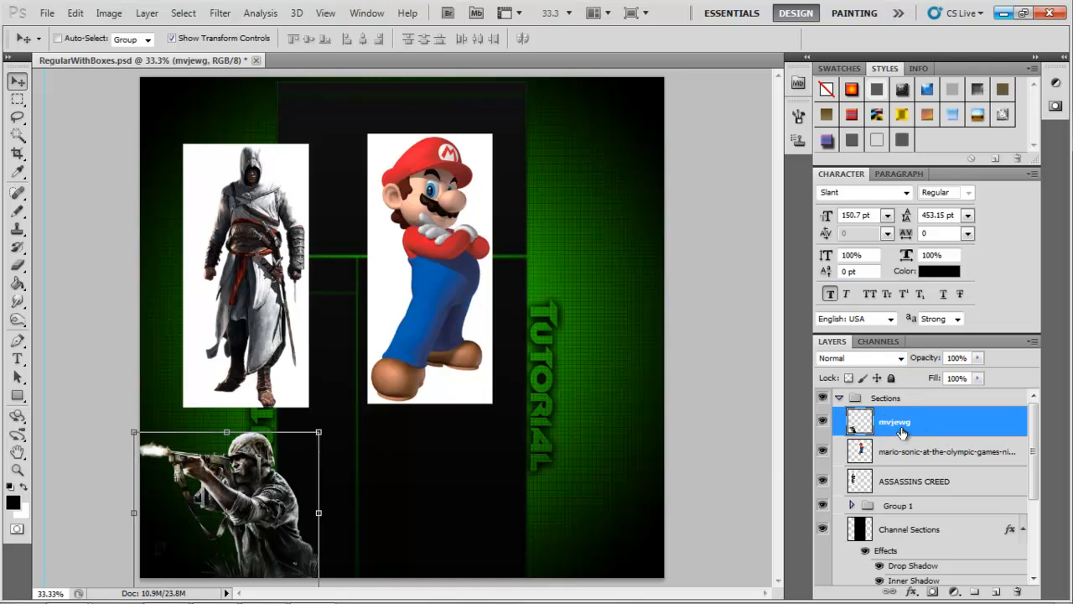
Step: Try blend modes such as Lighten and Dissolve on the Mario layer, and set it back to Normal
mouse_move(902, 428)
left_mouse_down()
mouse_move(903, 536)
mouse_move(902, 432)
left_mouse_up()
left_click(928, 451)
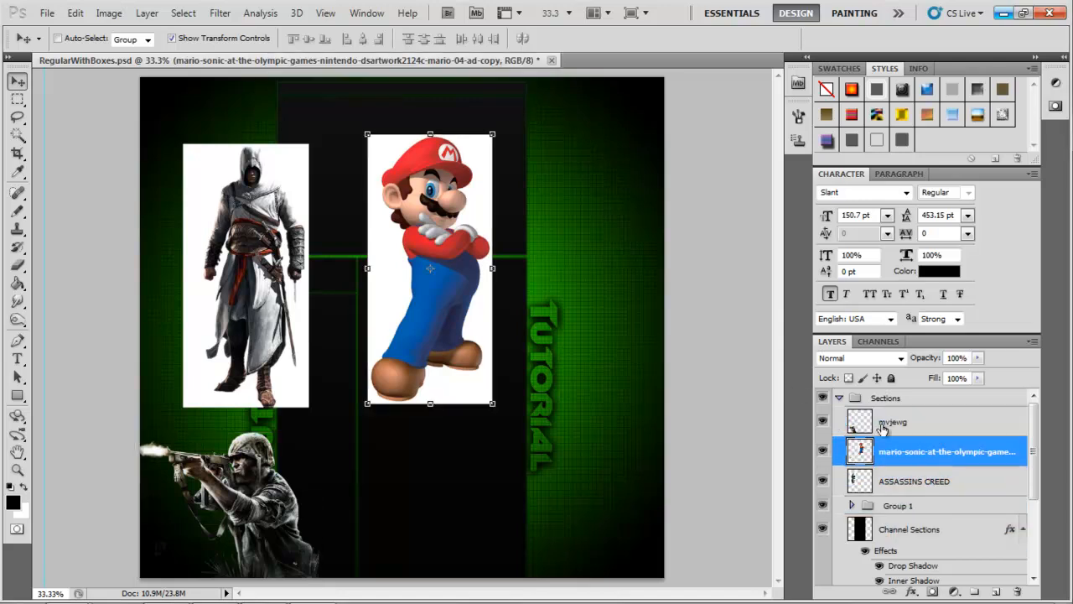
left_click(900, 358)
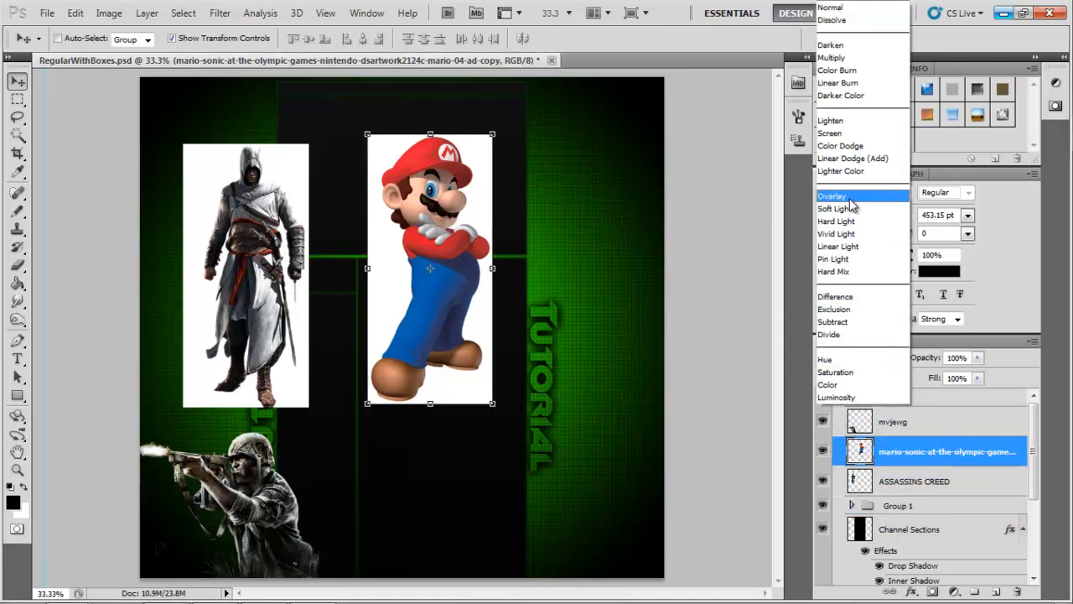
left_click(840, 142)
key("Up")
key("Up")
key("Up")
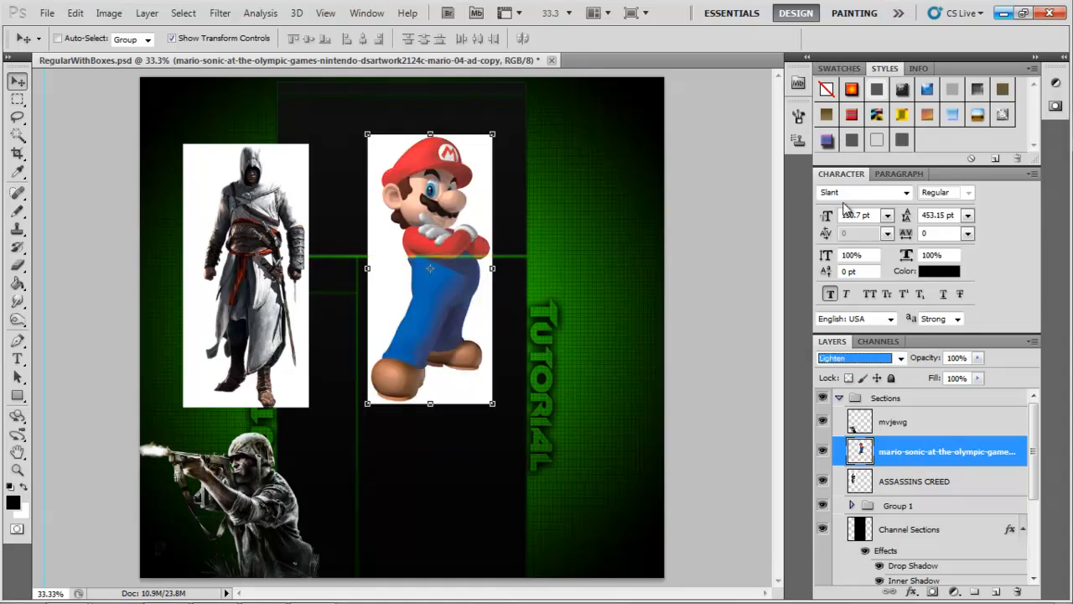
key("Up")
key("Up")
key("Up")
key("Up")
key("Up")
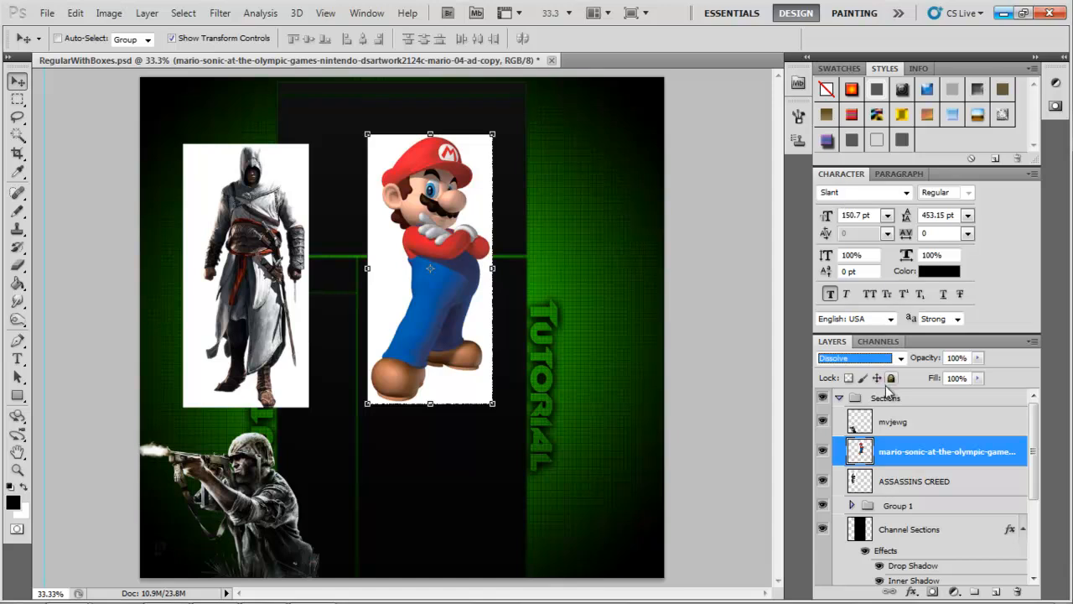
left_click(899, 358)
left_click(874, 7)
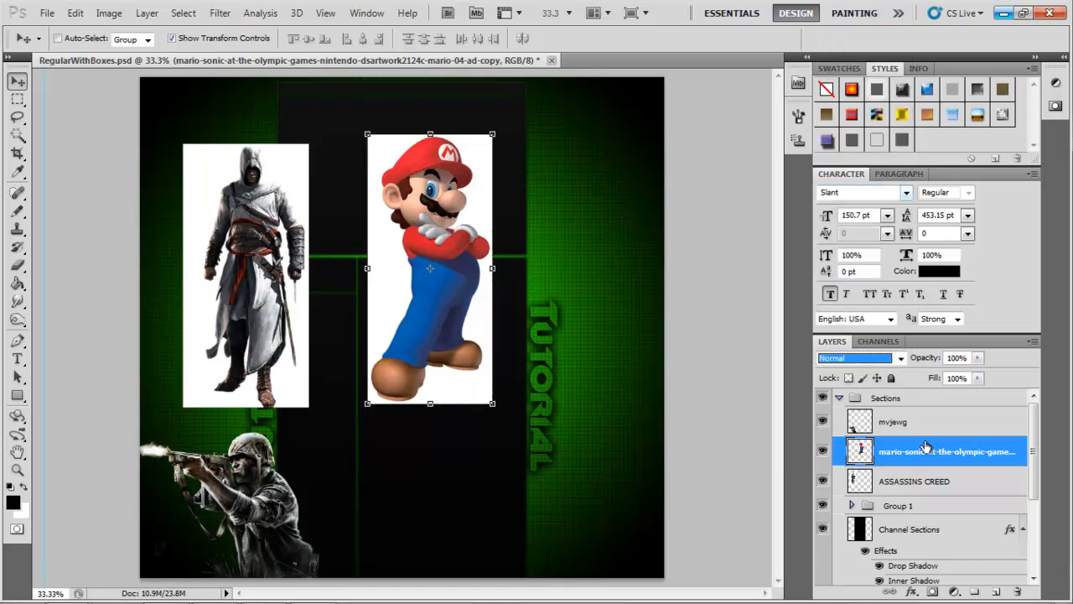
Step: Select the white background around Mario with the Magic Wand at tolerance 32, delete it and clear the selection
left_click(902, 424)
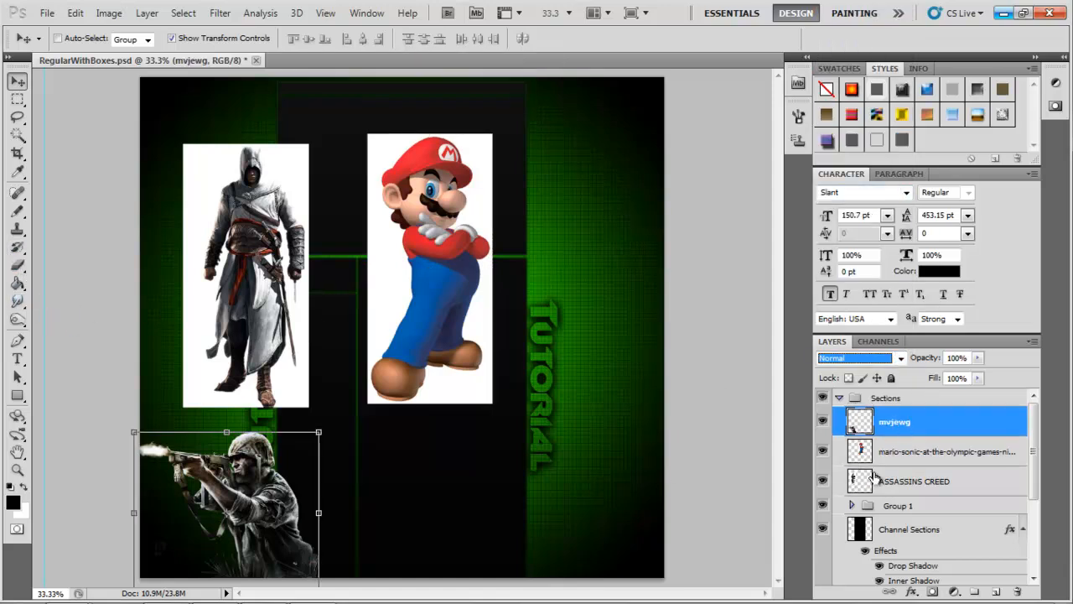
left_click(902, 451)
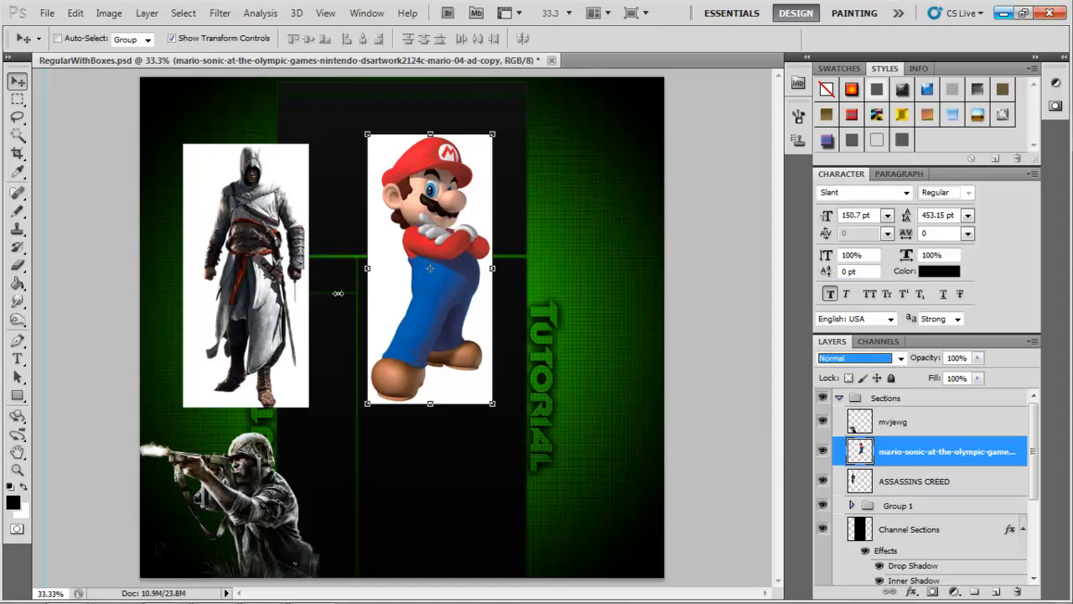
left_click(17, 137)
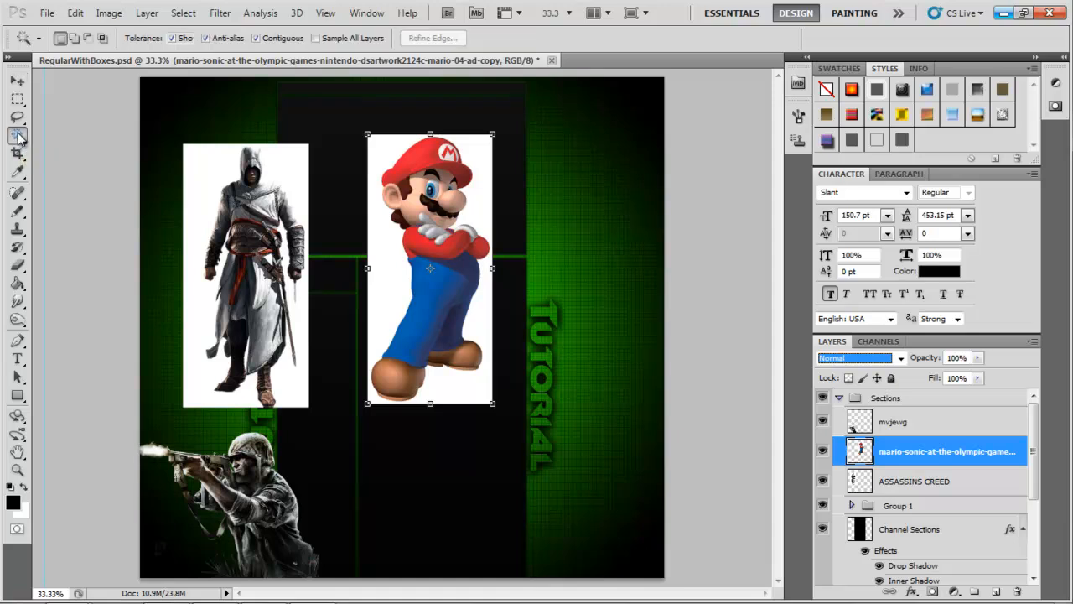
left_click(384, 223)
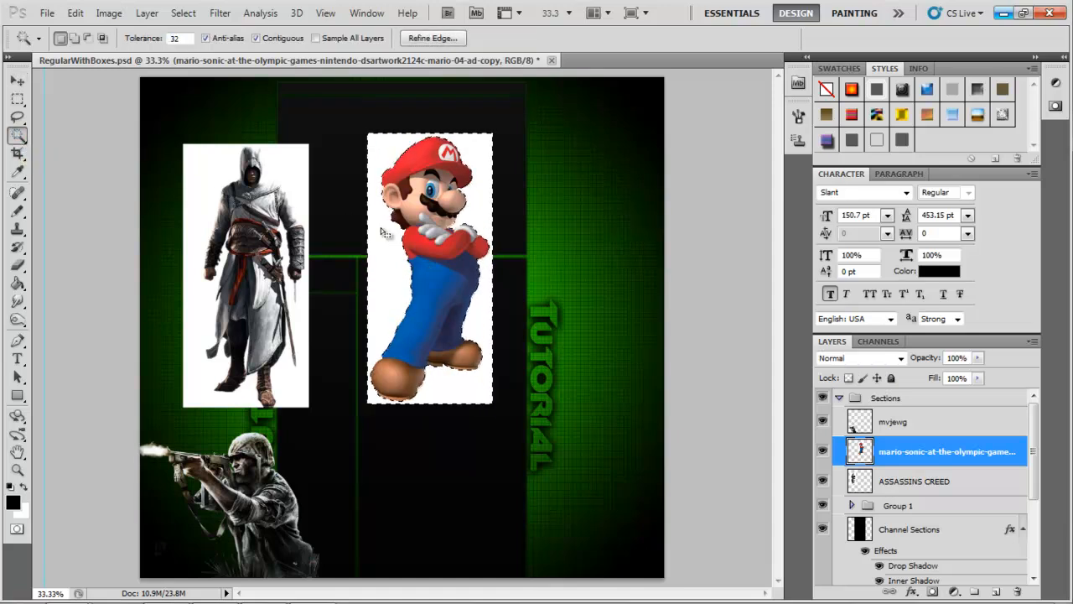
key("Delete")
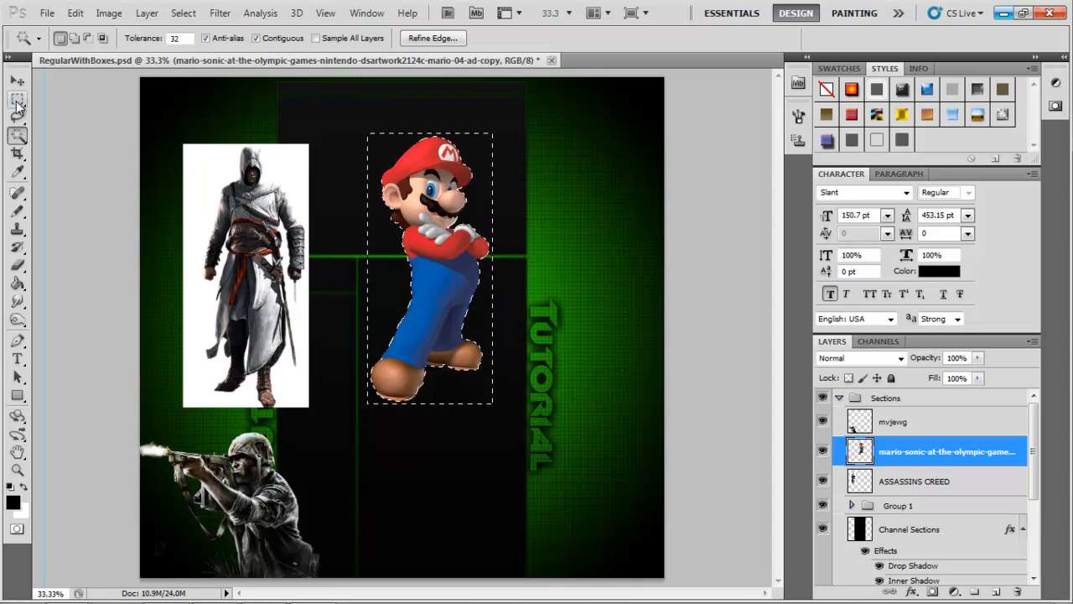
left_click(17, 101)
left_click(160, 114)
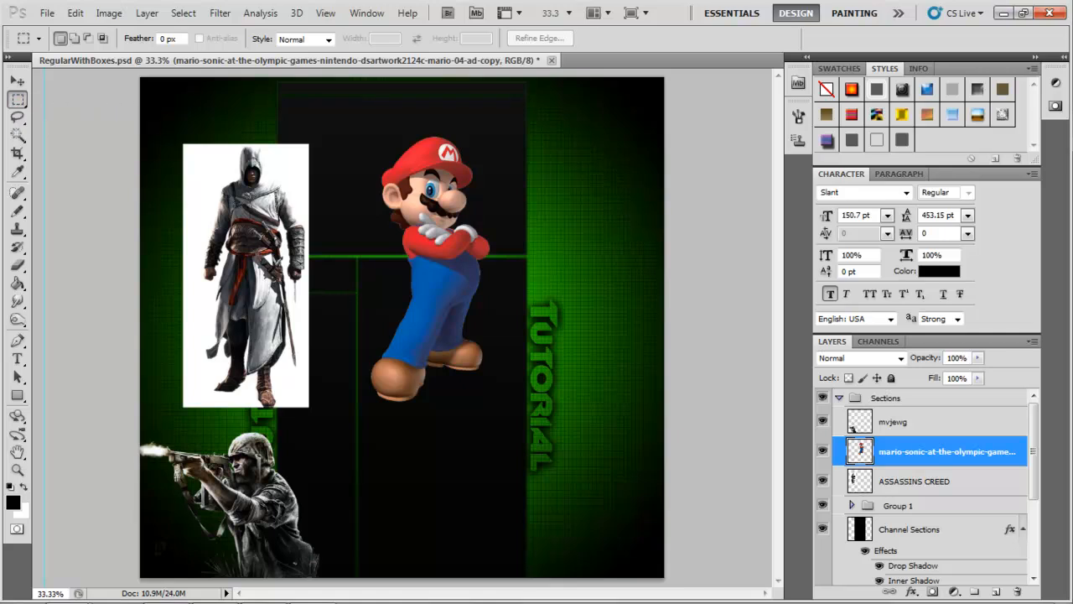
Step: Try to delete the white background around the assassin with the Magic Wand, undo the deletion and clear the selection
left_click(939, 487)
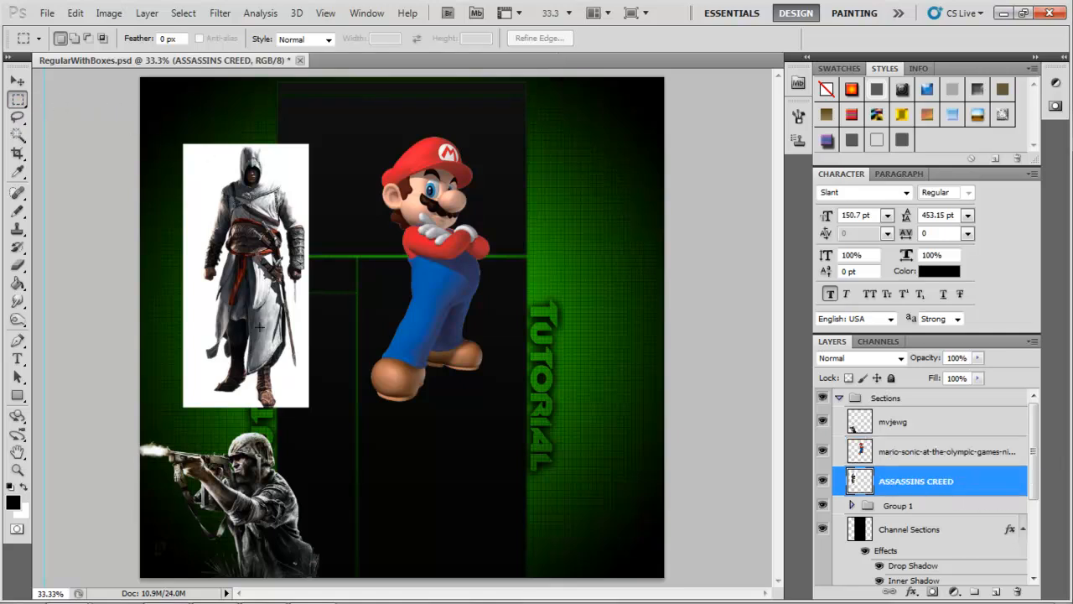
left_click(17, 135)
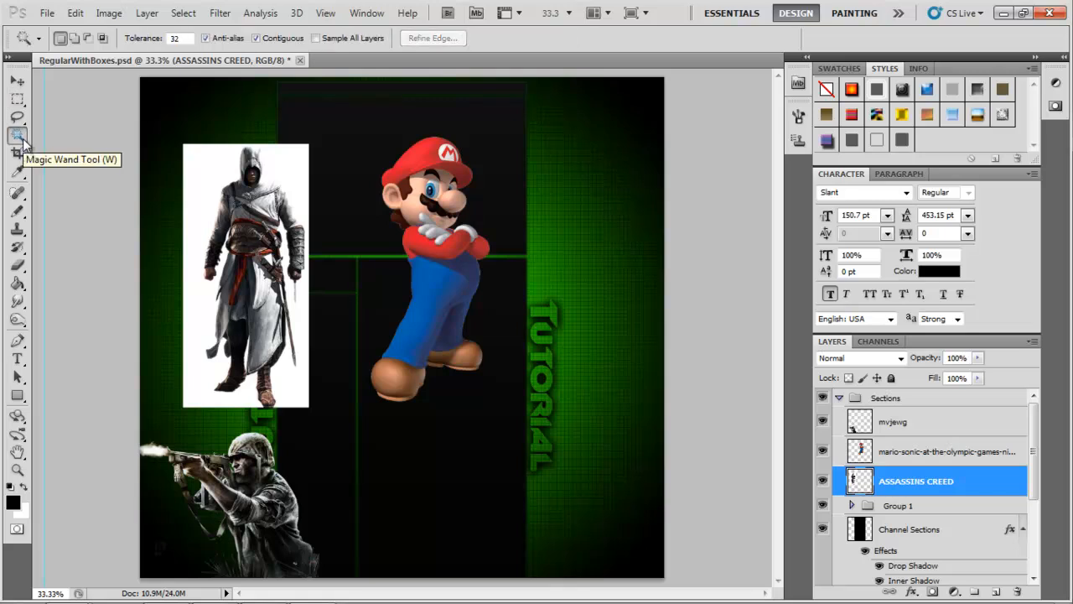
left_click(201, 185)
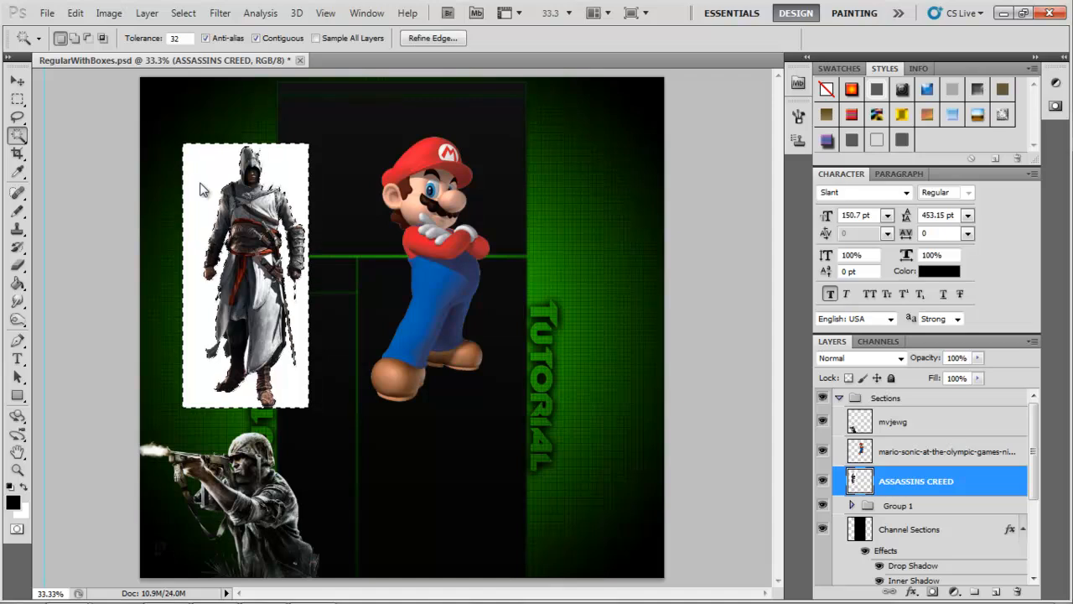
key("Delete")
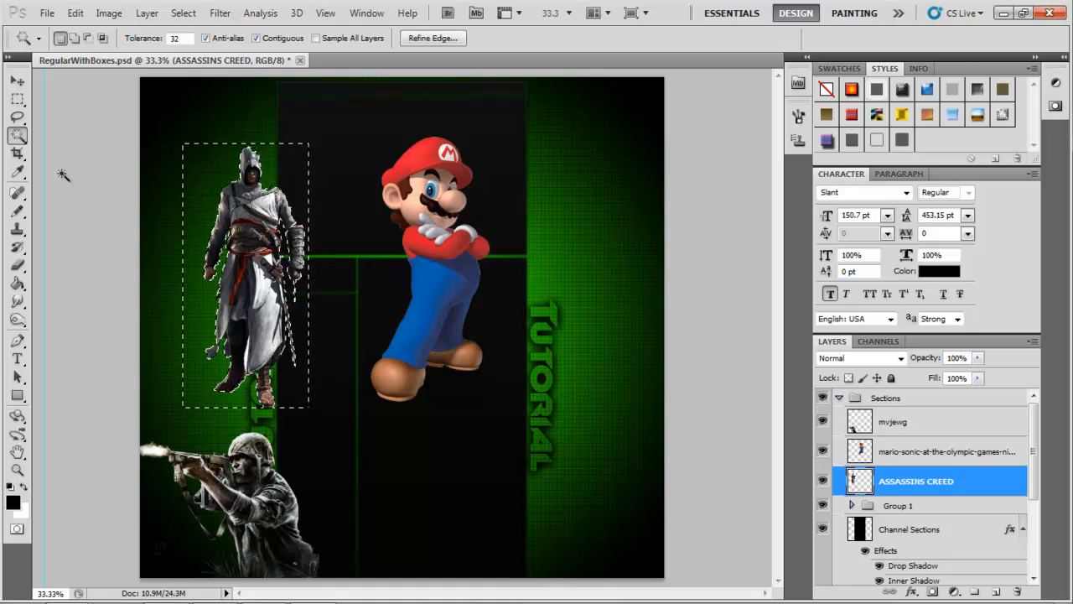
key("ctrl+z")
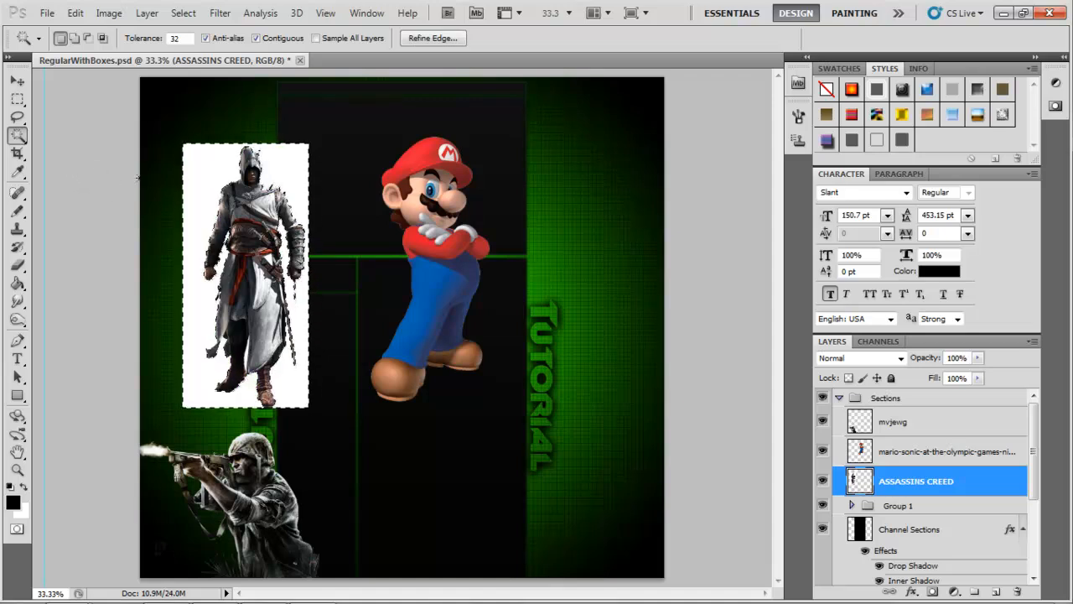
key("m")
key("ctrl+d")
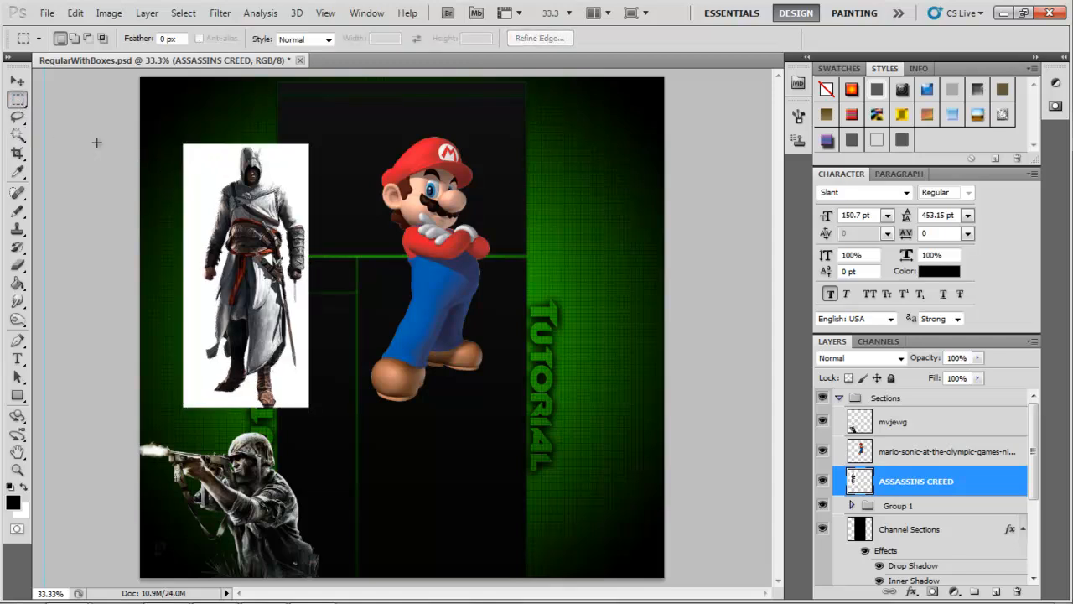
Step: Place the COD3 image from the Character Renders folder behind Mario at about 100% scale
left_click(167, 589)
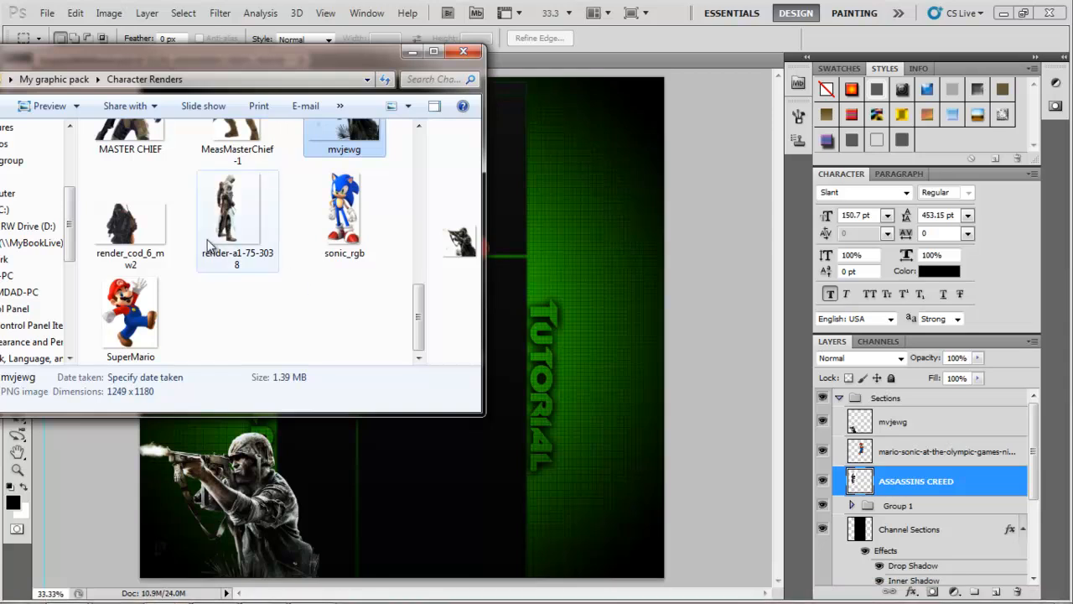
scroll(210, 302, "up", 2)
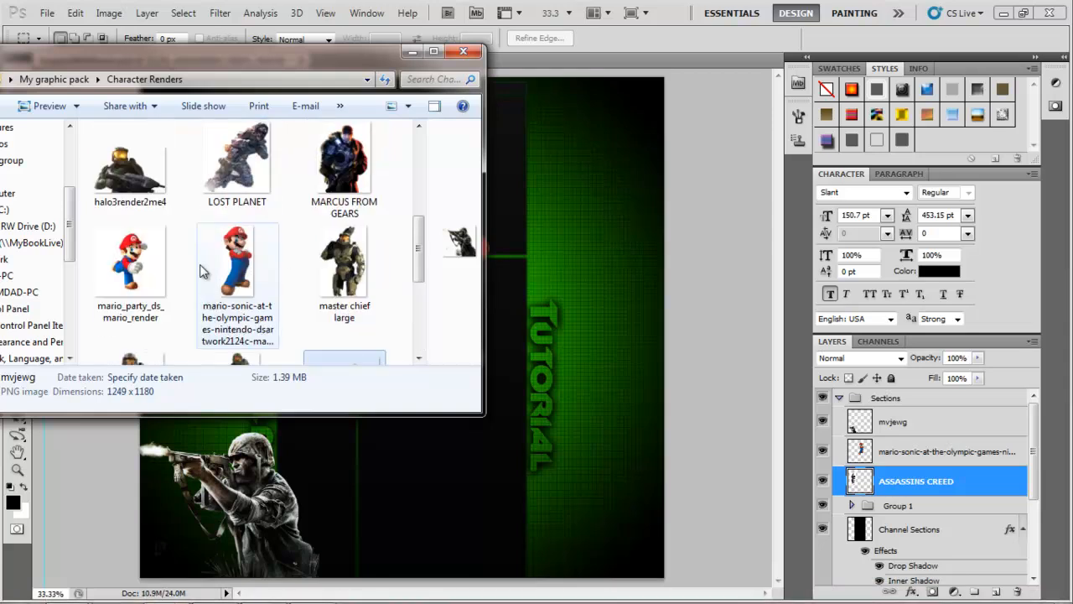
scroll(201, 270, "up", 1)
scroll(201, 270, "up", 1)
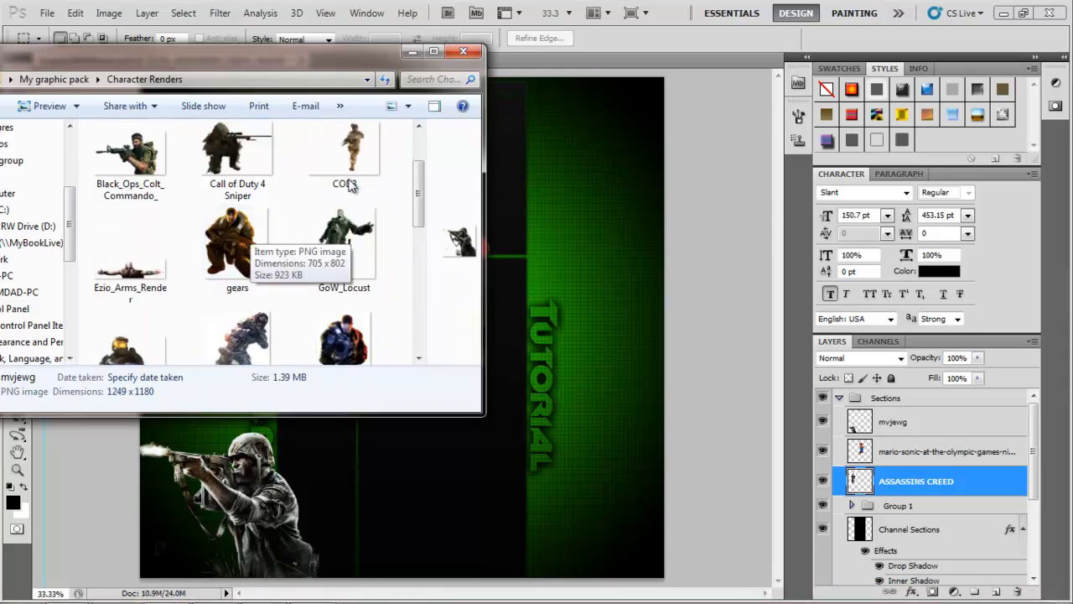
left_click(351, 180)
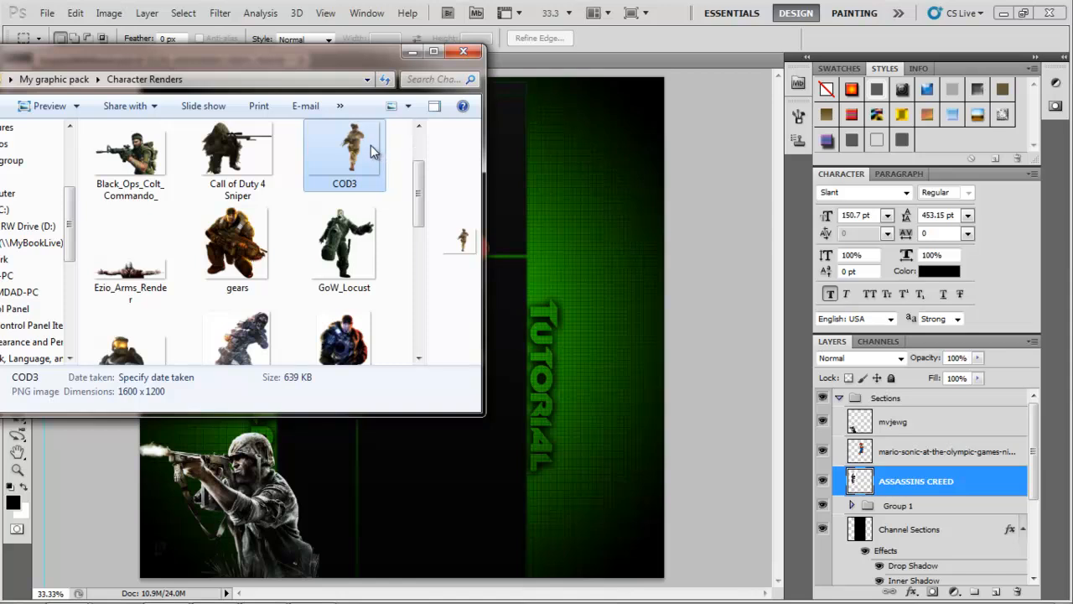
scroll(254, 216, "up", 1)
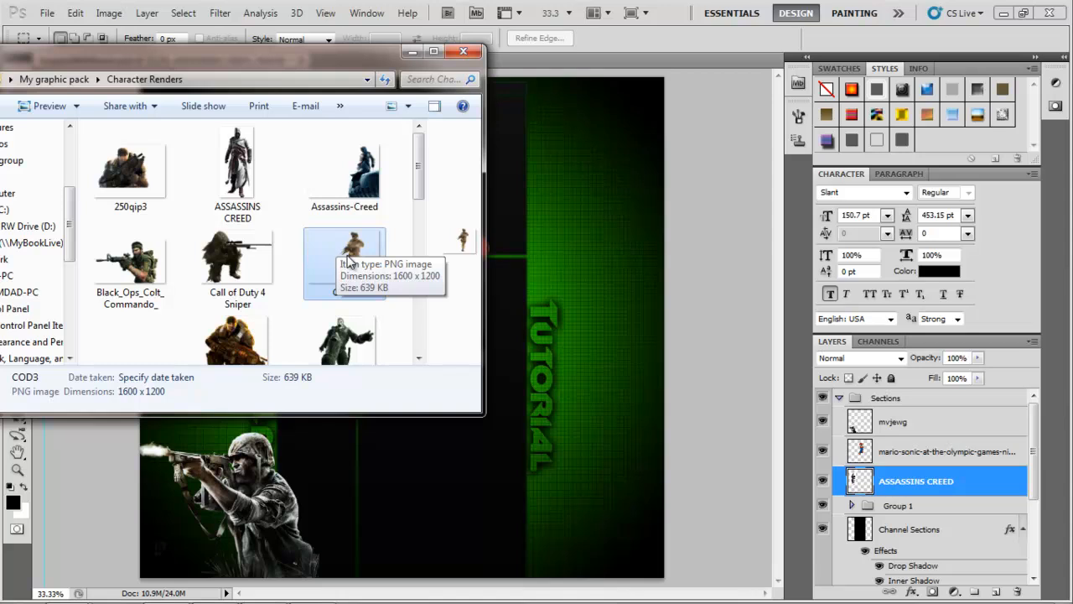
left_click_drag(351, 262, 550, 270)
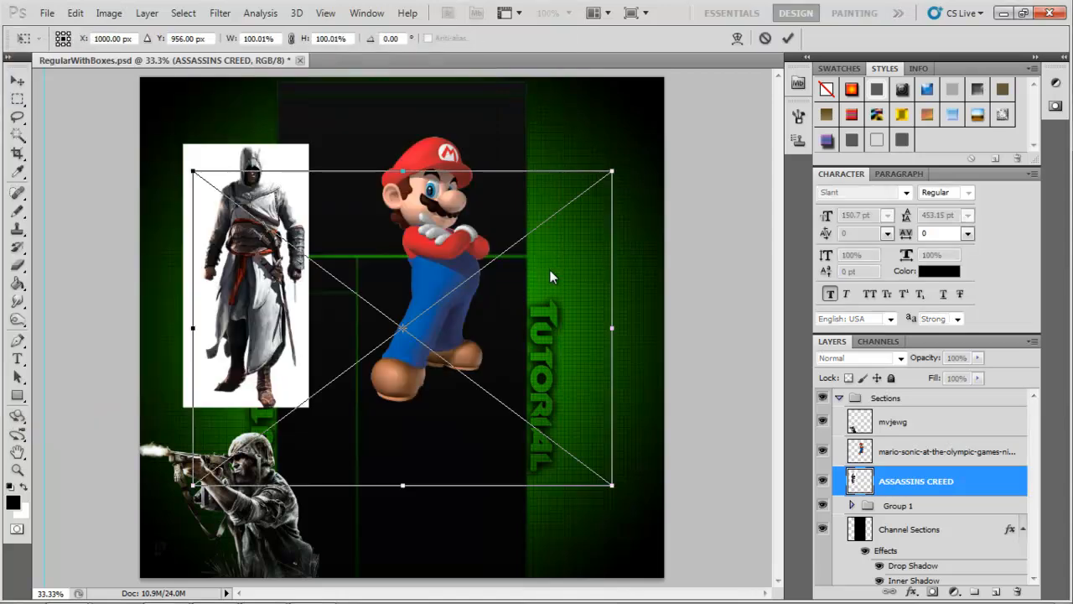
key("Return")
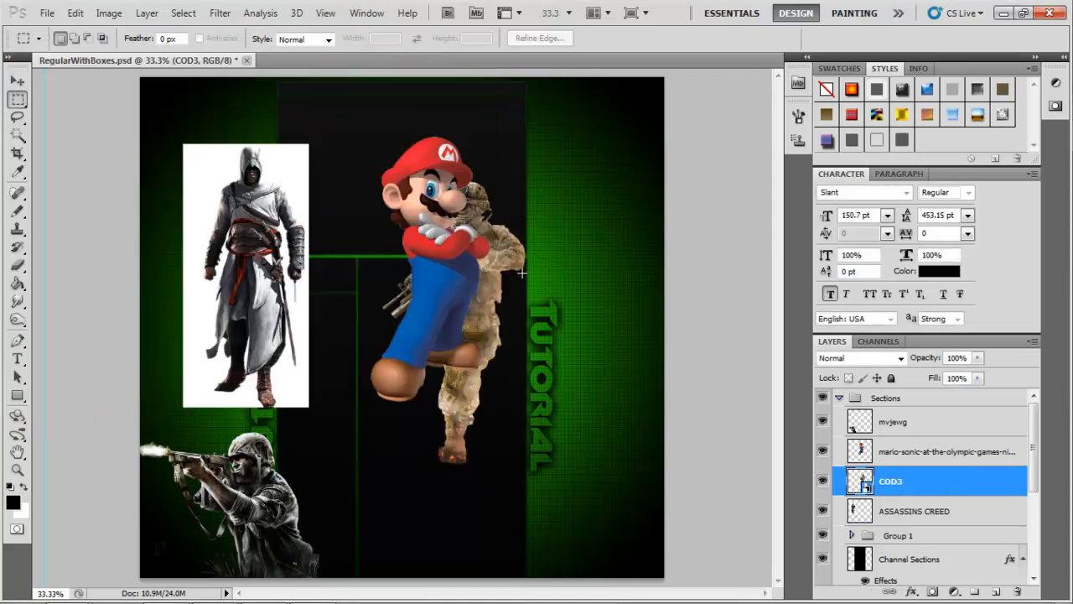
Step: Delete the ASSASSINS CREED layer and rasterize the COD3 layer
left_click(887, 509)
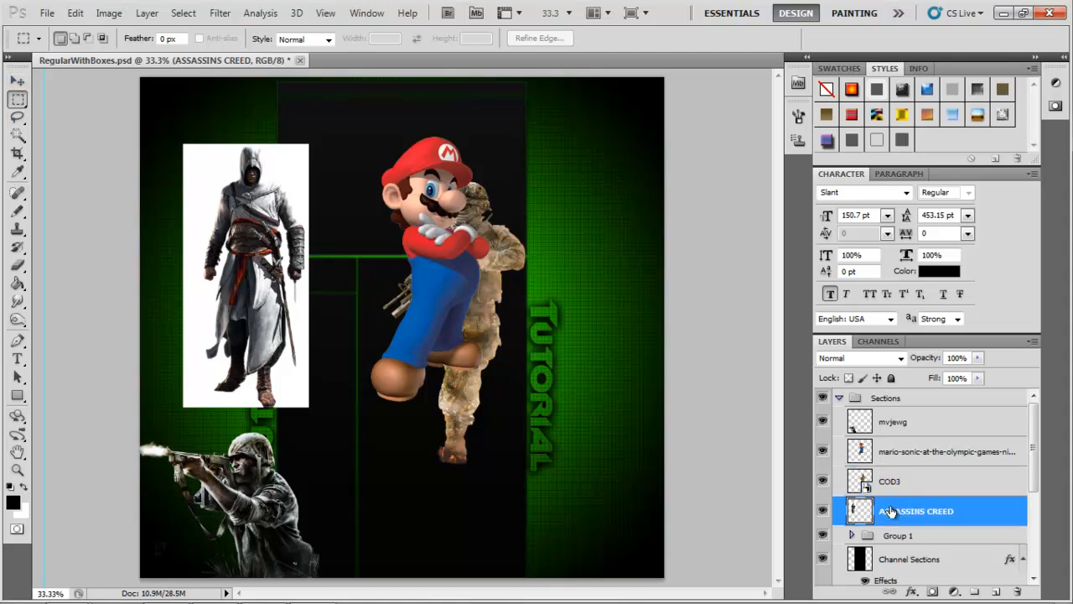
key("Delete")
right_click(895, 488)
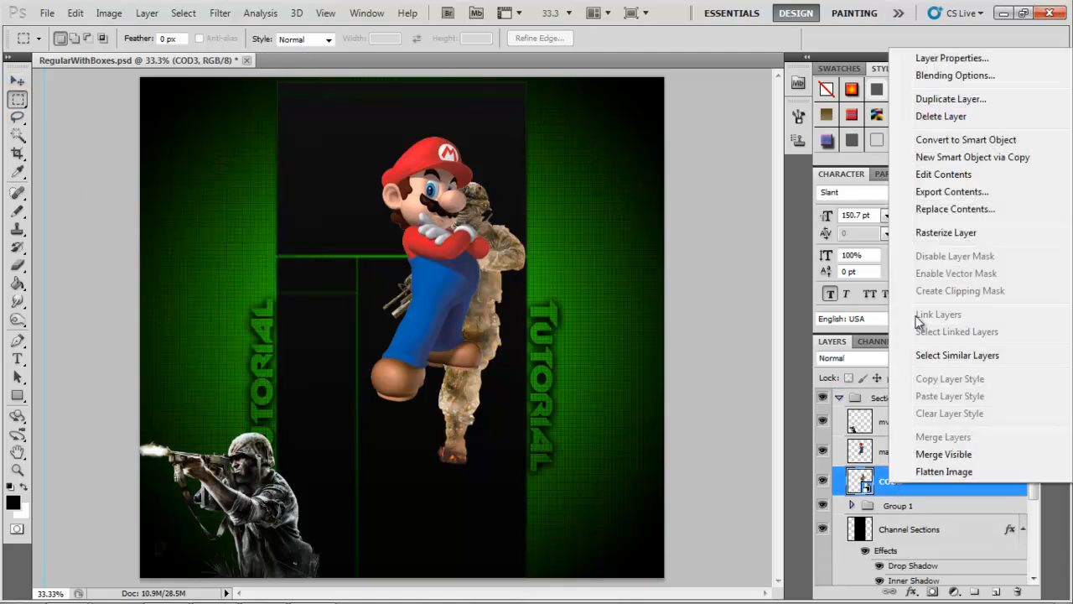
left_click(946, 233)
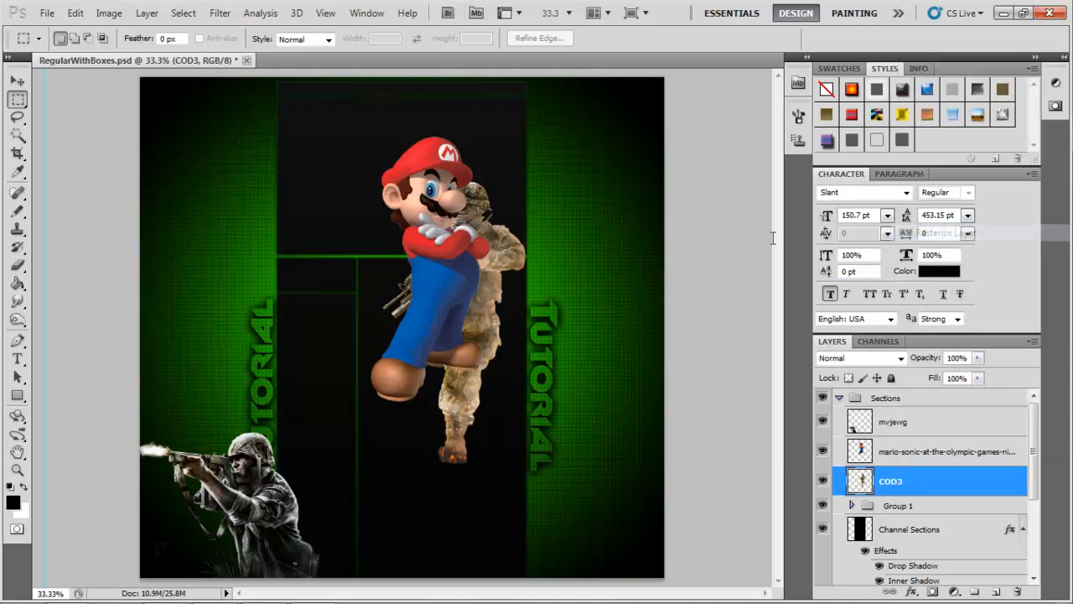
Step: Move the COD3 soldier onto the left green side strip above the kneeling shooter and rotate it about 10 degrees clockwise
left_click(18, 80)
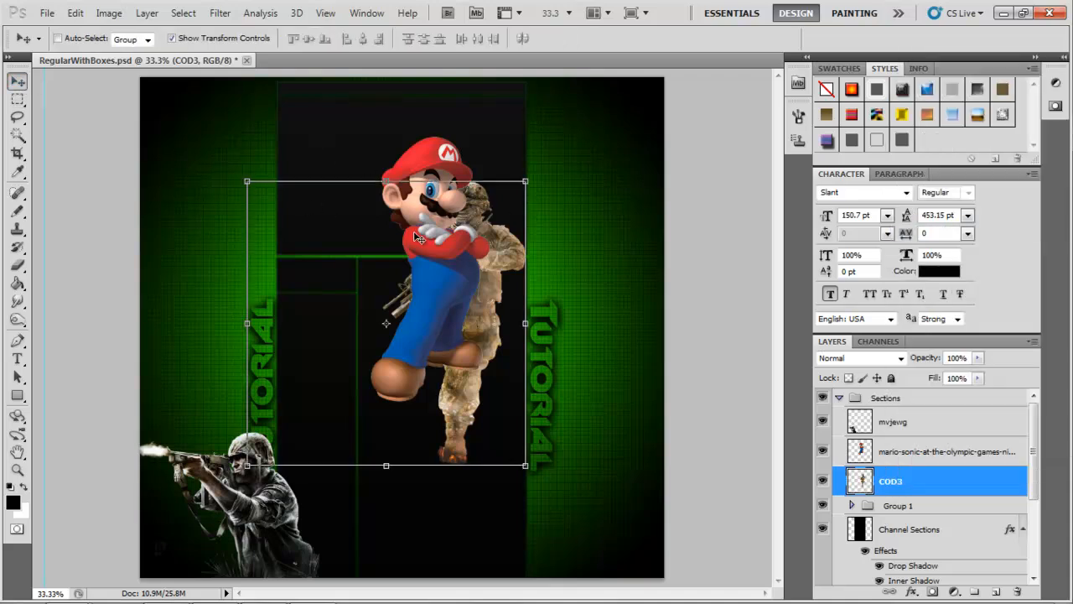
left_click_drag(508, 267, 261, 210)
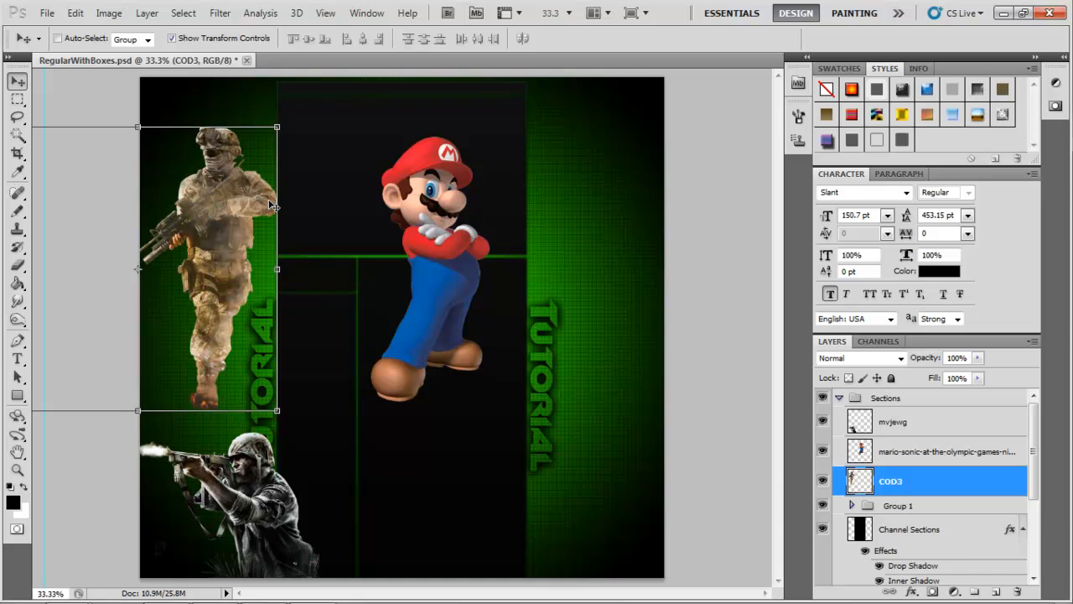
left_click_drag(285, 121, 313, 140)
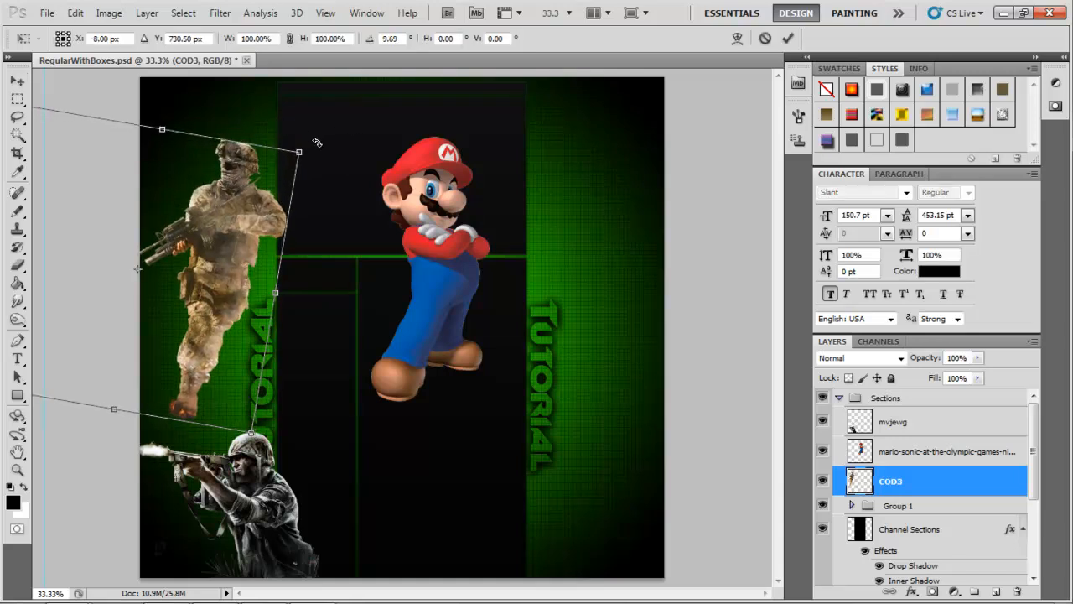
key("Escape")
left_click_drag(241, 249, 230, 230)
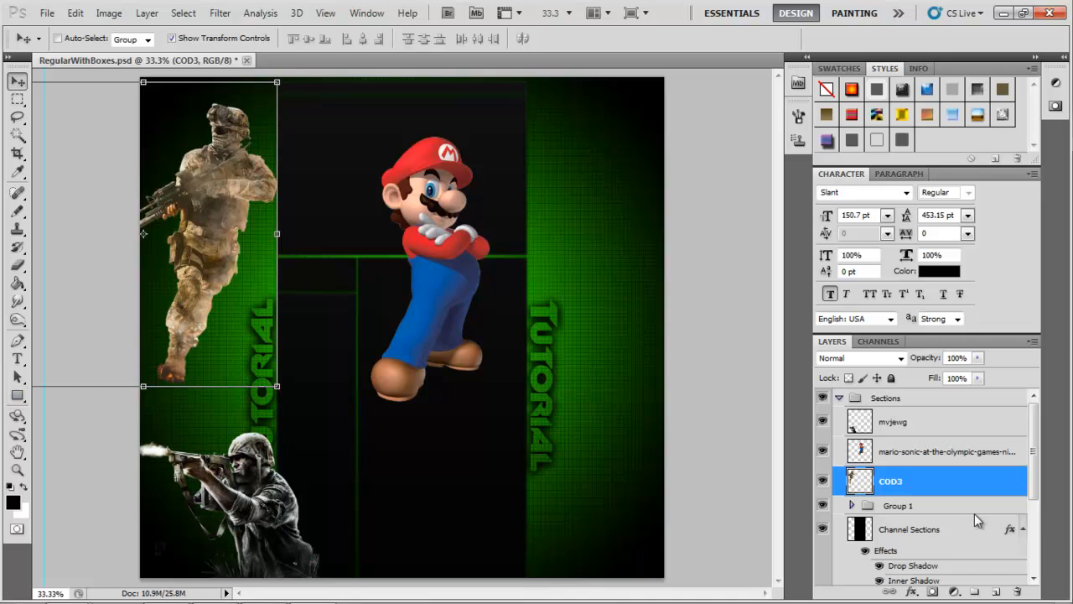
Step: Add a new layer above COD3 and set up a soft round brush of 78 px with 0% hardness
left_click(995, 591)
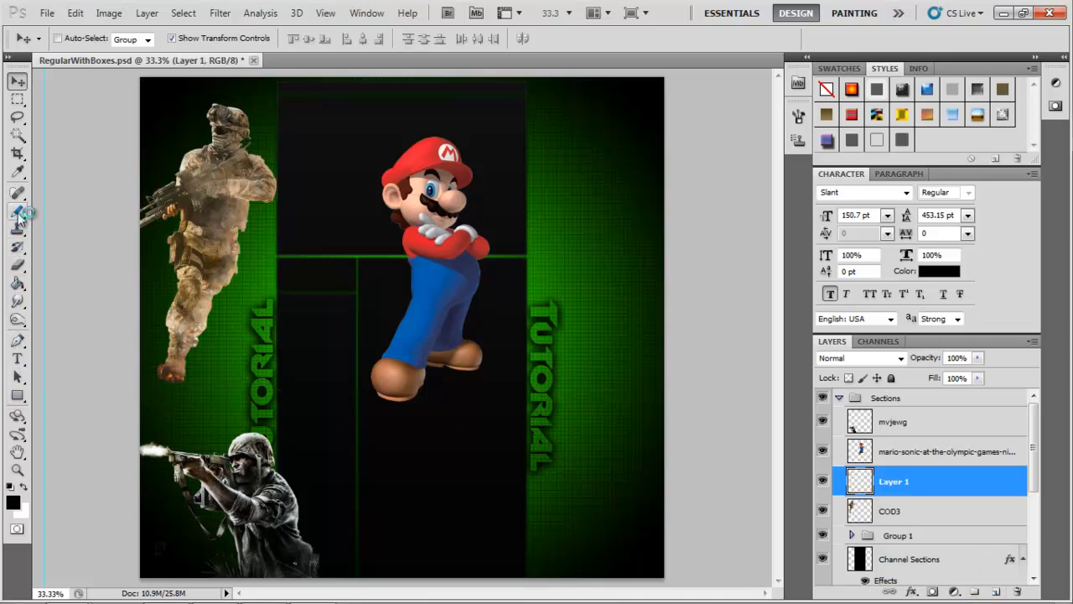
left_click_drag(20, 212, 51, 211)
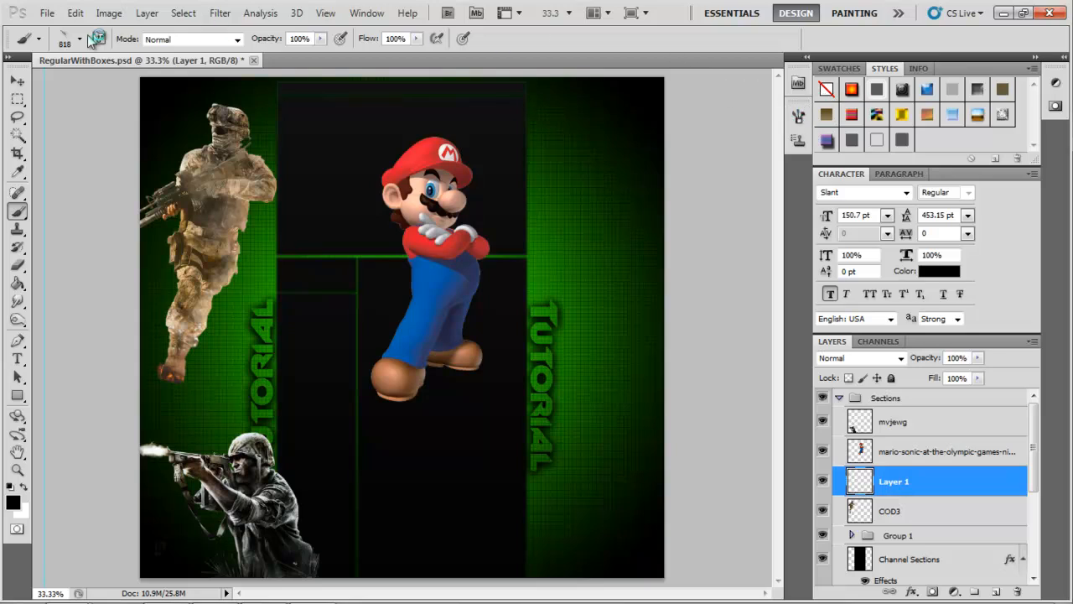
left_click(798, 115)
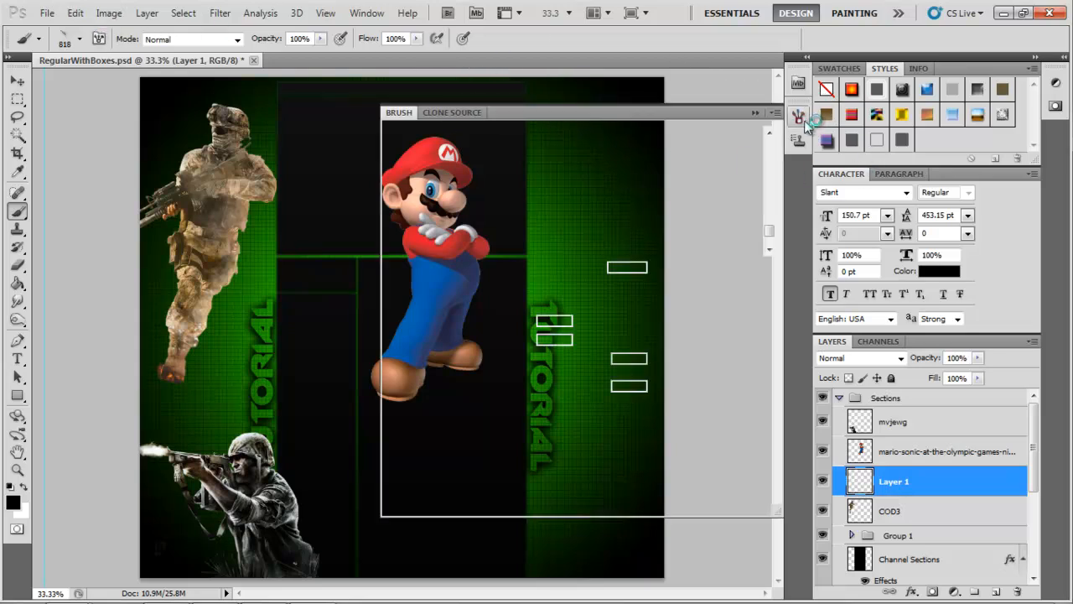
left_click_drag(769, 232, 769, 251)
left_click(555, 242)
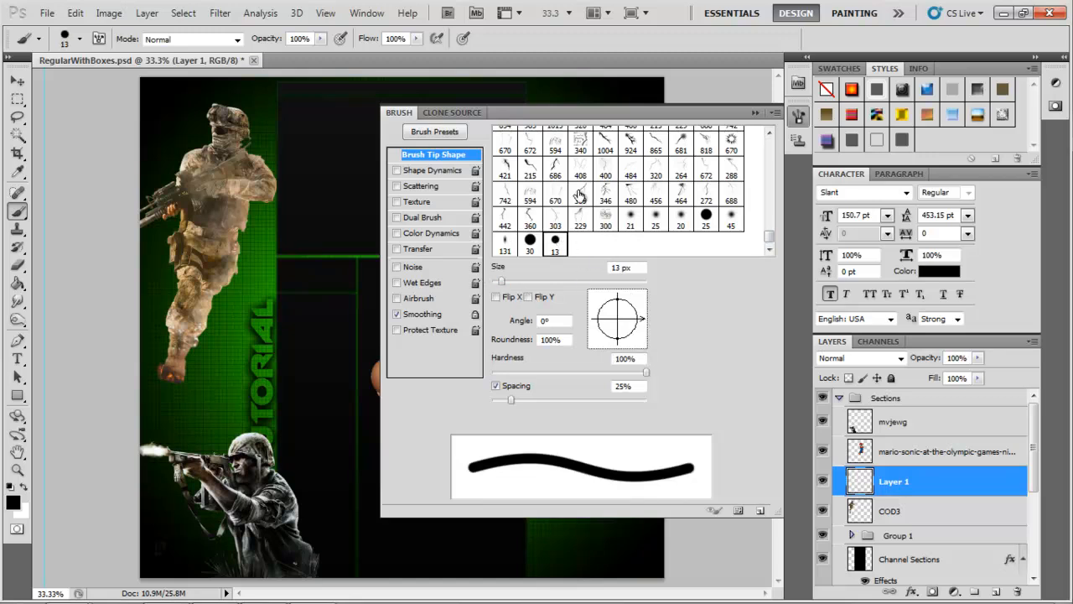
left_click(760, 113)
left_click(79, 44)
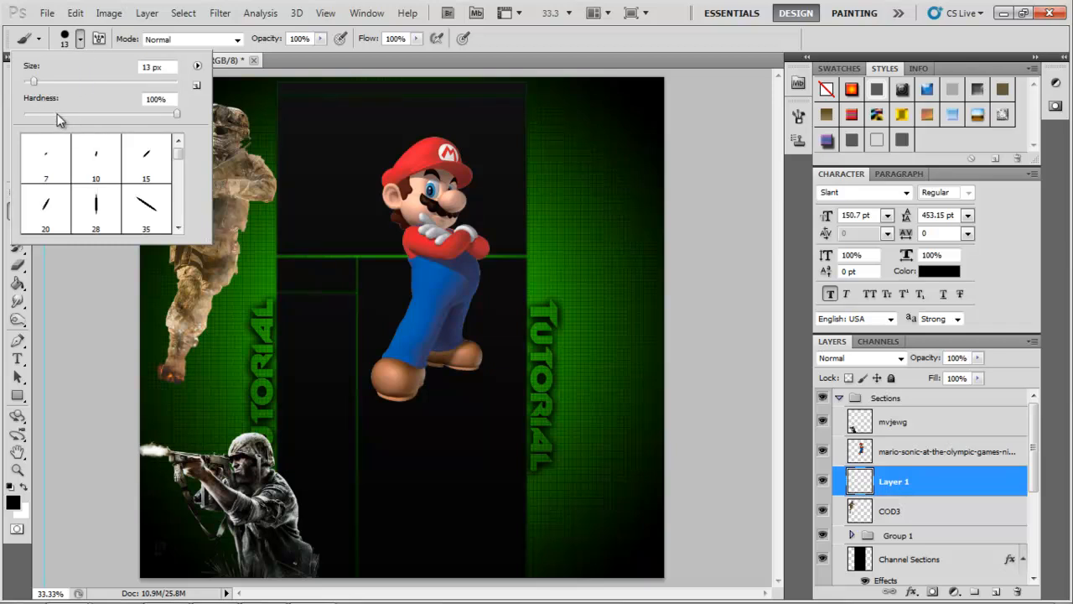
left_click_drag(176, 113, 8, 117)
left_click_drag(34, 81, 83, 81)
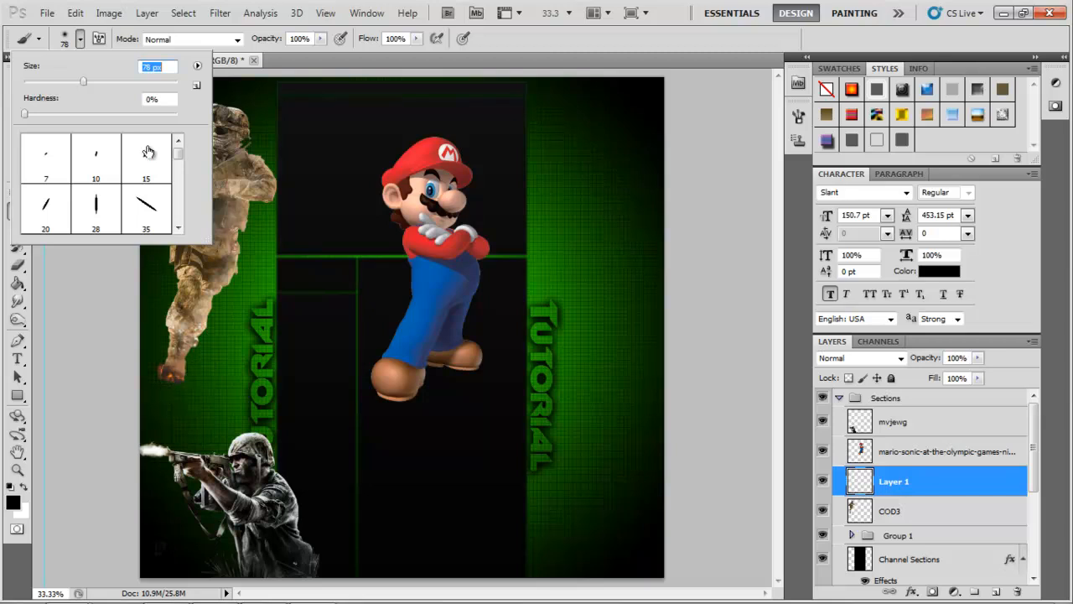
left_click(305, 55)
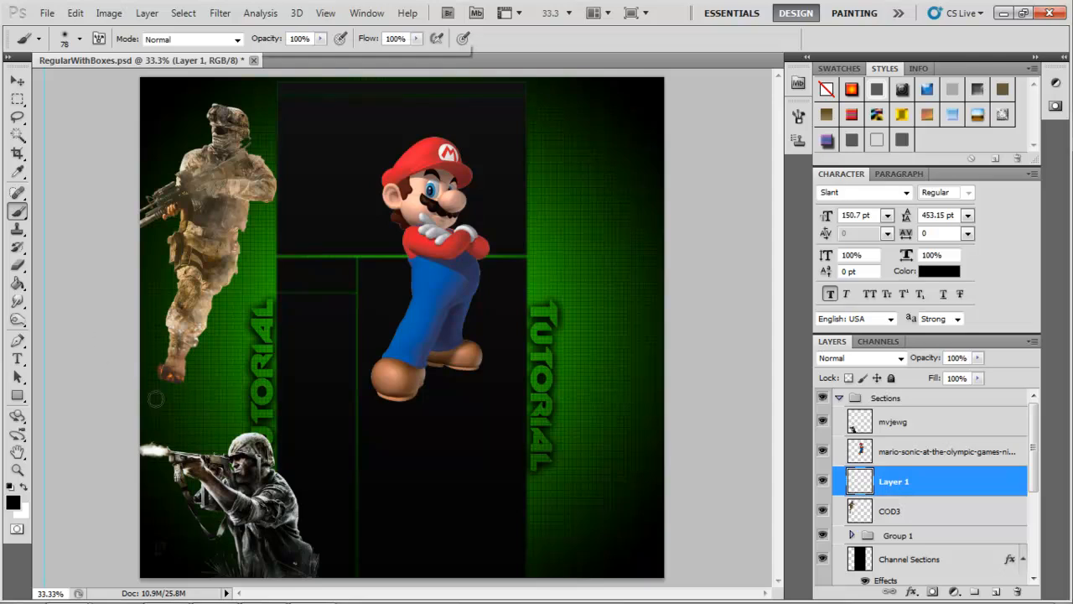
Step: Paint black shading around the COD3 soldier's feet, discard that layer and repaint the shading on a new layer
mouse_move(152, 384)
left_mouse_down()
mouse_move(150, 358)
mouse_move(145, 388)
mouse_move(176, 407)
mouse_move(196, 387)
mouse_move(148, 409)
mouse_move(186, 390)
mouse_move(194, 363)
mouse_move(213, 371)
mouse_move(188, 356)
mouse_move(205, 354)
mouse_move(219, 370)
mouse_move(198, 410)
mouse_move(236, 417)
left_mouse_up()
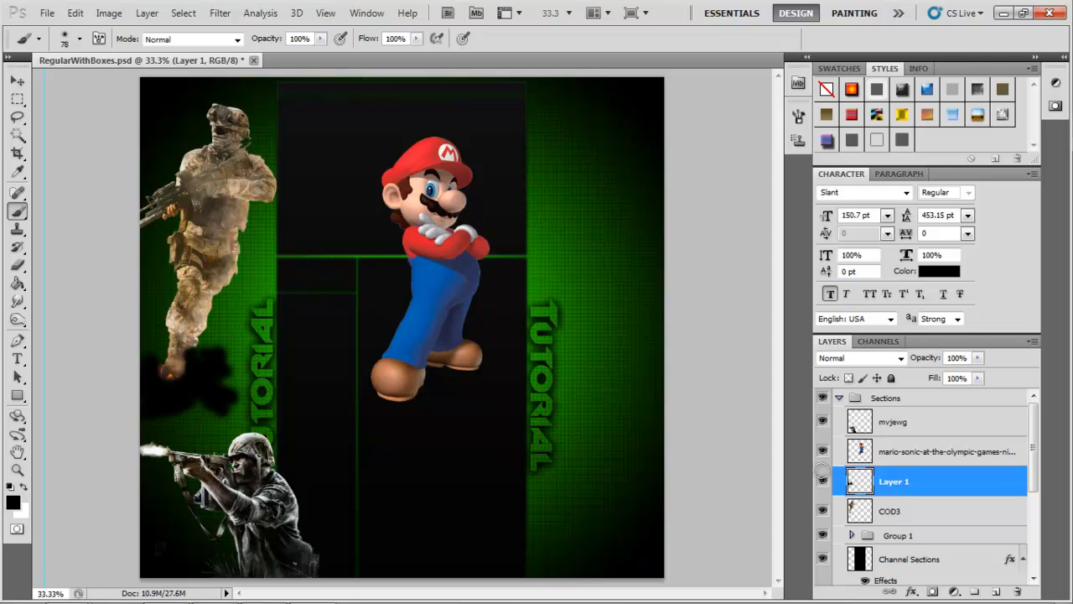
key("Delete")
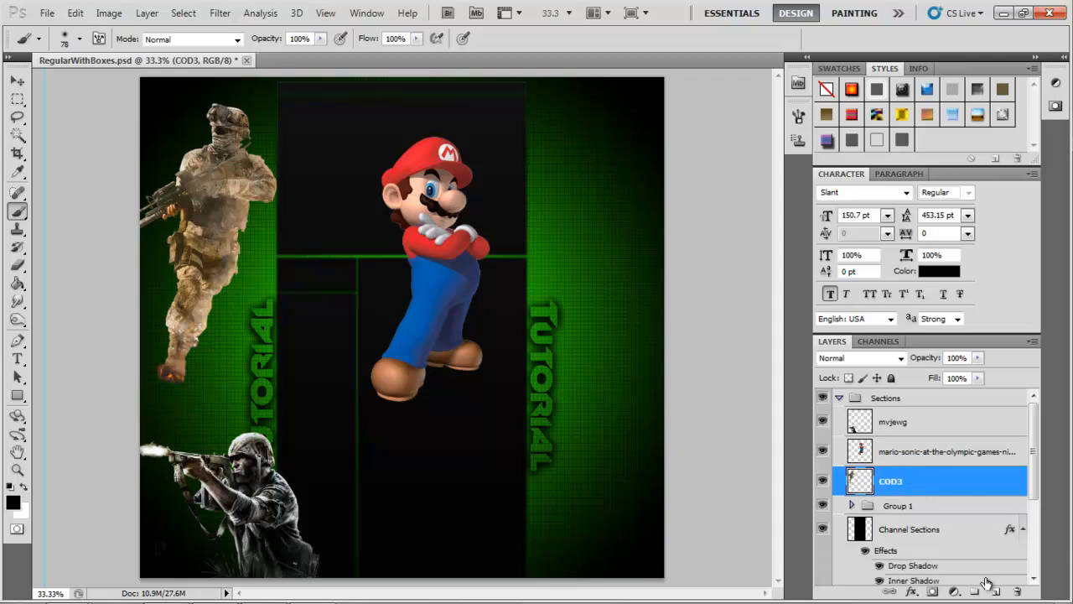
left_click(996, 592)
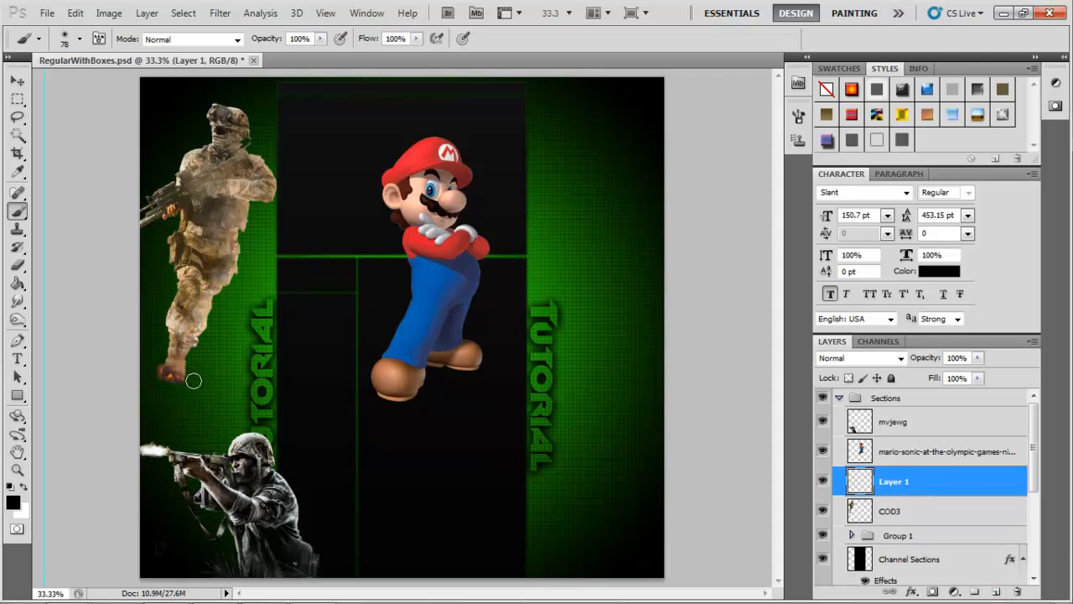
mouse_move(193, 380)
left_mouse_down()
mouse_move(222, 374)
mouse_move(220, 389)
mouse_move(205, 400)
mouse_move(159, 395)
mouse_move(177, 390)
mouse_move(147, 377)
mouse_move(157, 389)
mouse_move(139, 397)
mouse_move(183, 411)
mouse_move(210, 405)
mouse_move(158, 387)
left_mouse_up()
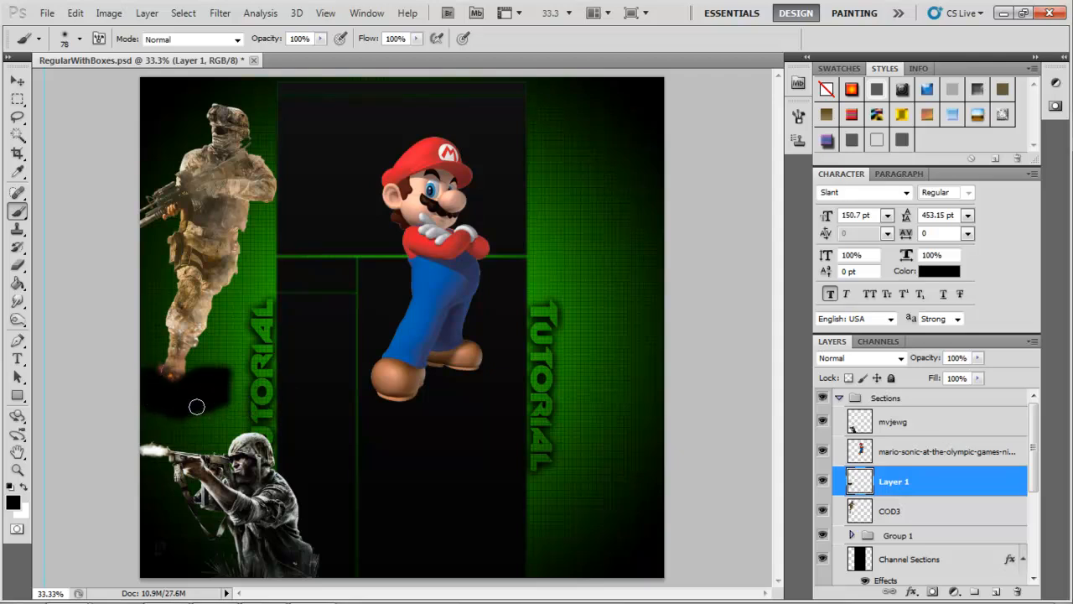
mouse_move(215, 409)
left_mouse_down()
mouse_move(147, 407)
mouse_move(184, 409)
left_mouse_up()
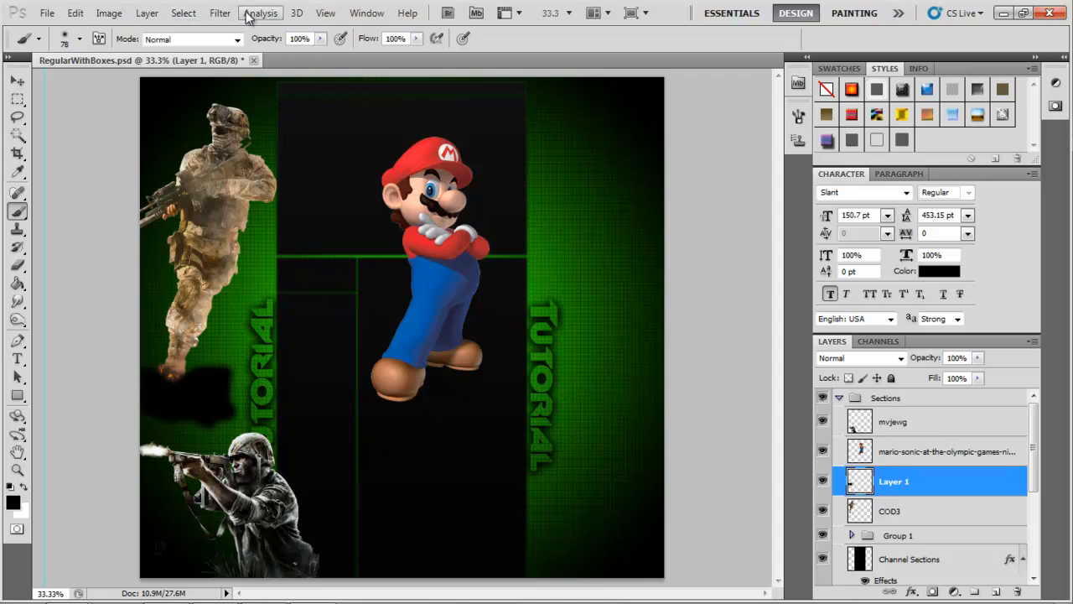
Step: Soften the black foot shading with a Gaussian Blur and lower its layer opacity to 76%
left_click(220, 13)
mouse_move(232, 159)
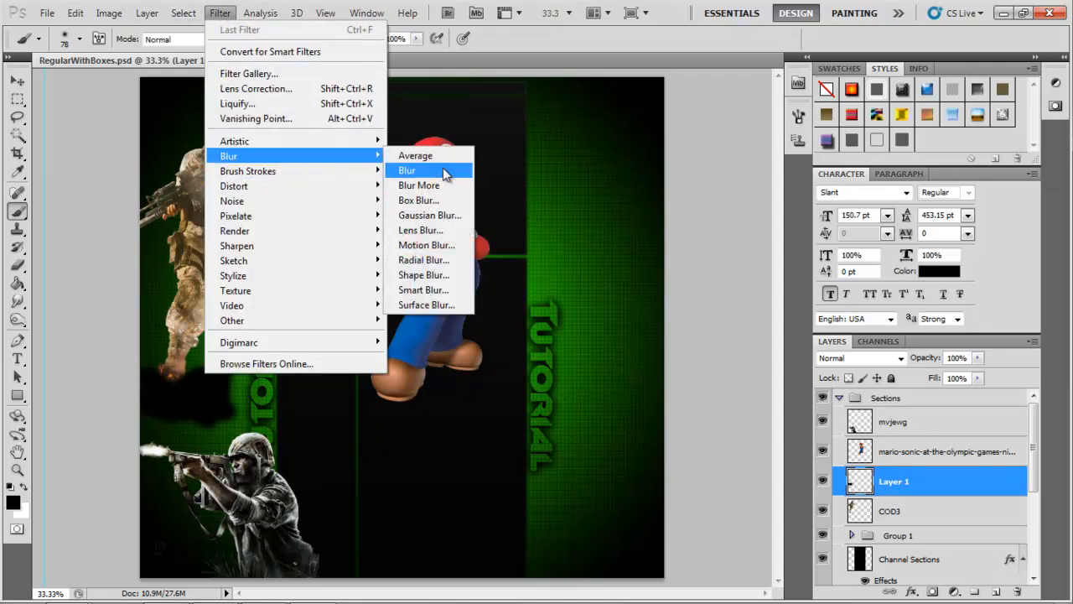
left_click(416, 214)
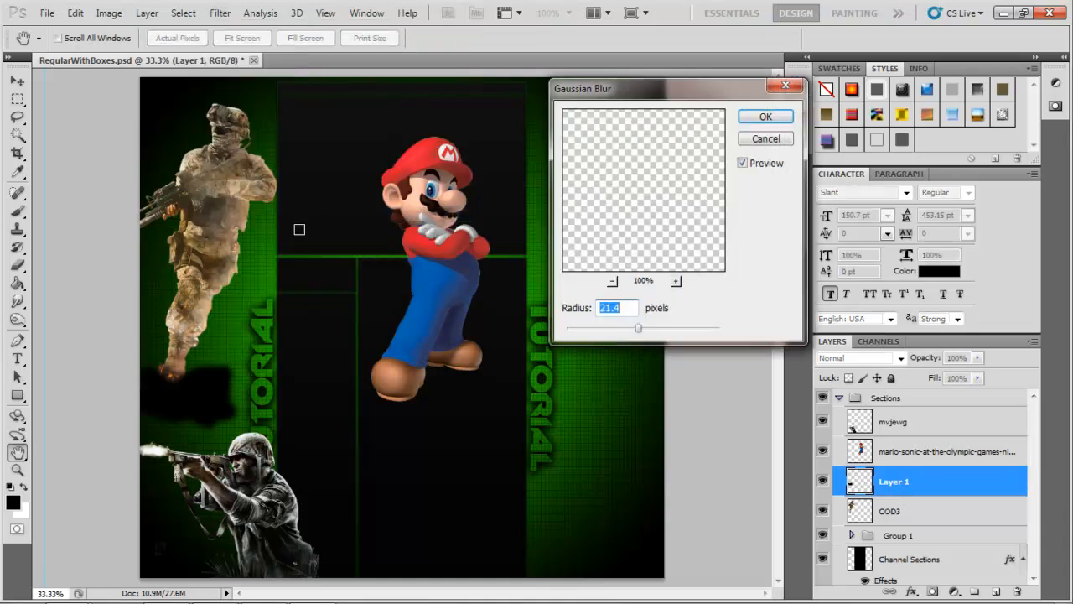
left_click_drag(636, 329, 672, 335)
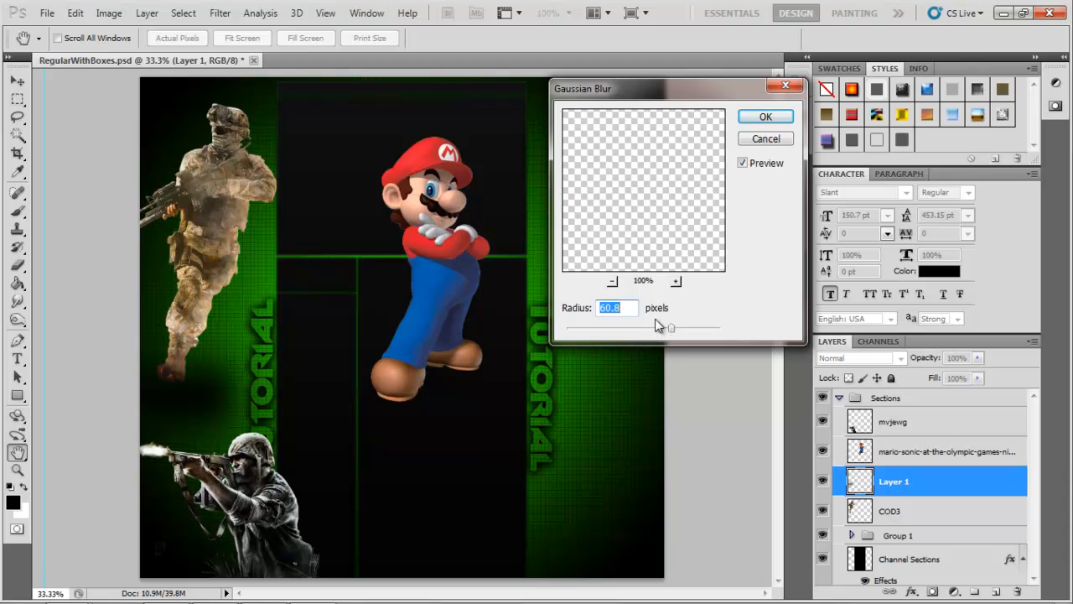
left_click_drag(672, 329, 663, 332)
left_click(765, 118)
left_click_drag(927, 358, 906, 360)
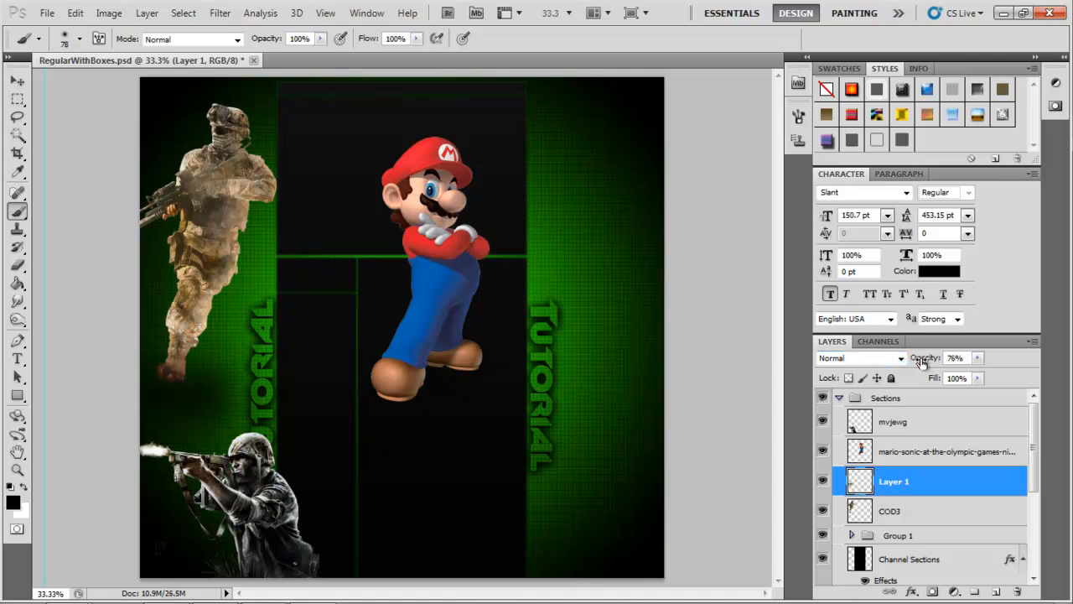
Step: Shift the COD3 soldier slightly down and to the left, and adjust the shading layer's position under its feet
right_click(904, 493)
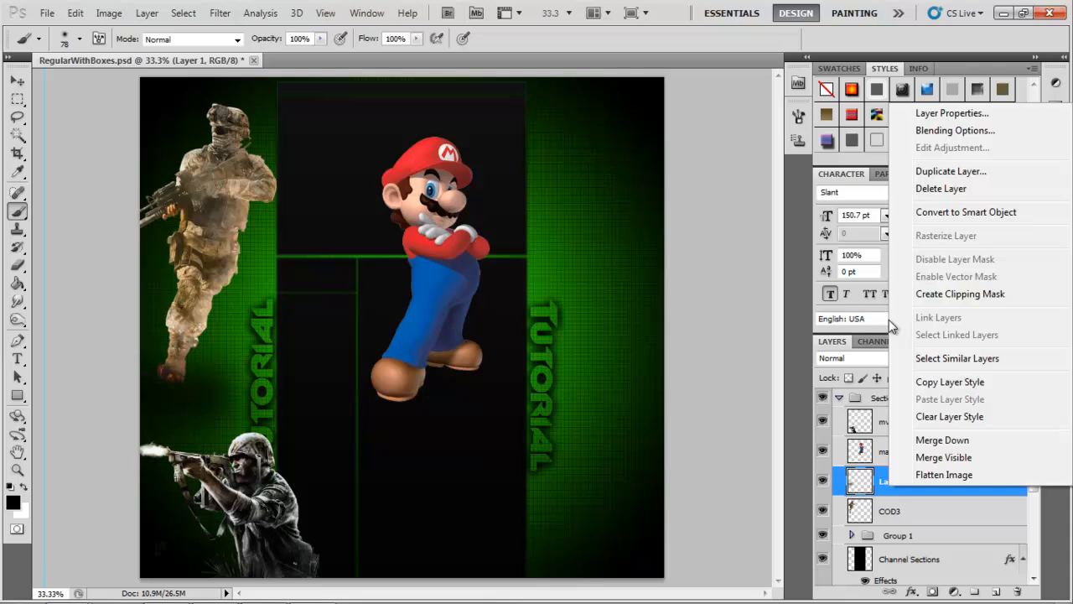
left_click(883, 487)
left_click(887, 513)
left_click(18, 81)
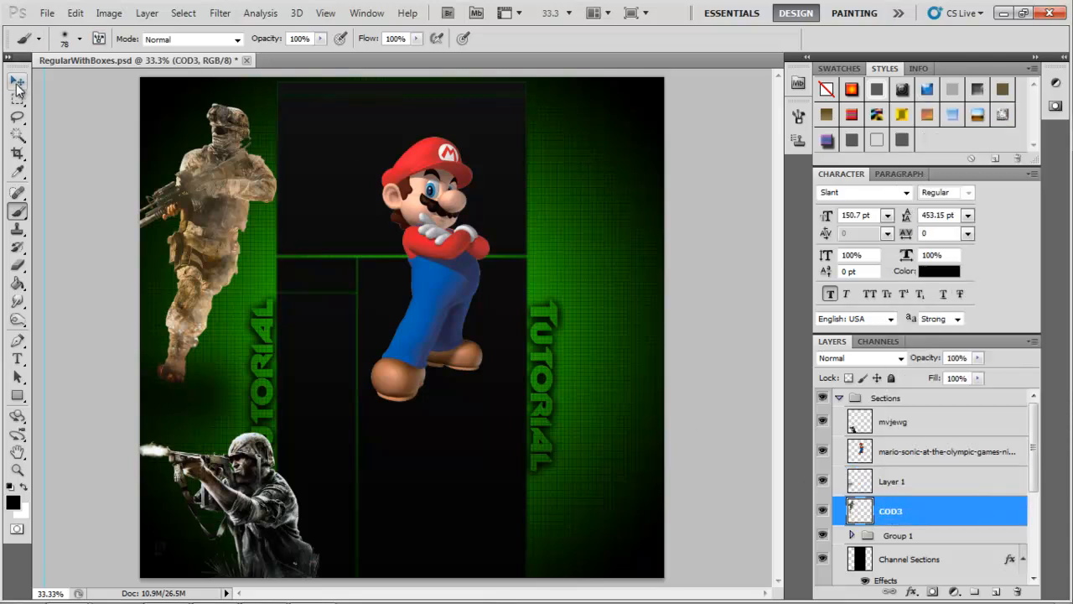
mouse_move(246, 191)
left_mouse_down()
mouse_move(261, 201)
mouse_move(232, 201)
left_mouse_up()
left_click(913, 491)
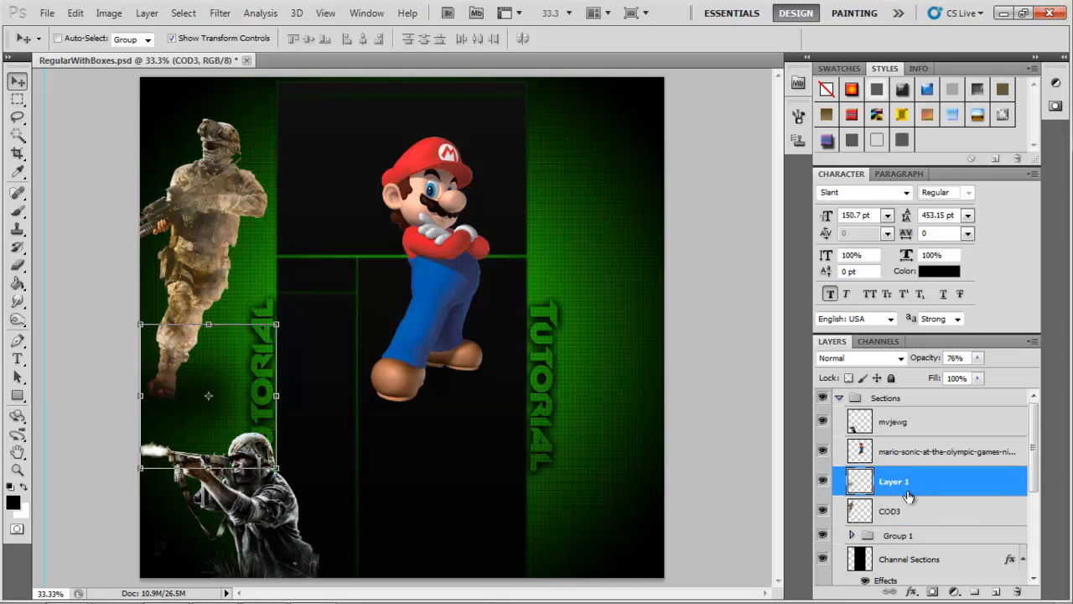
left_click(898, 513)
left_click(891, 489)
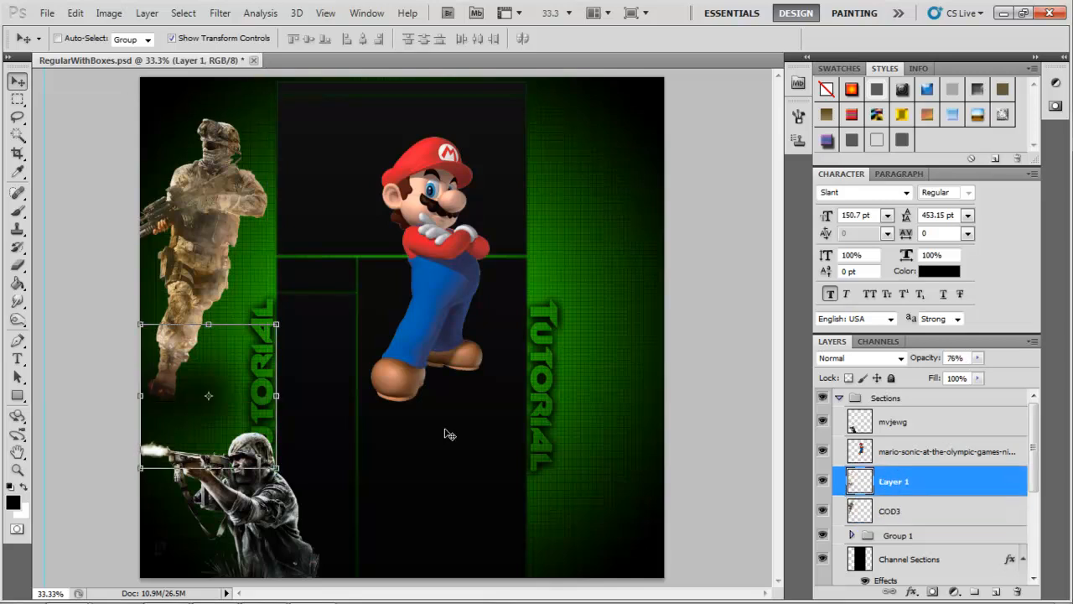
mouse_move(257, 406)
left_mouse_down()
mouse_move(247, 398)
mouse_move(248, 408)
left_mouse_up()
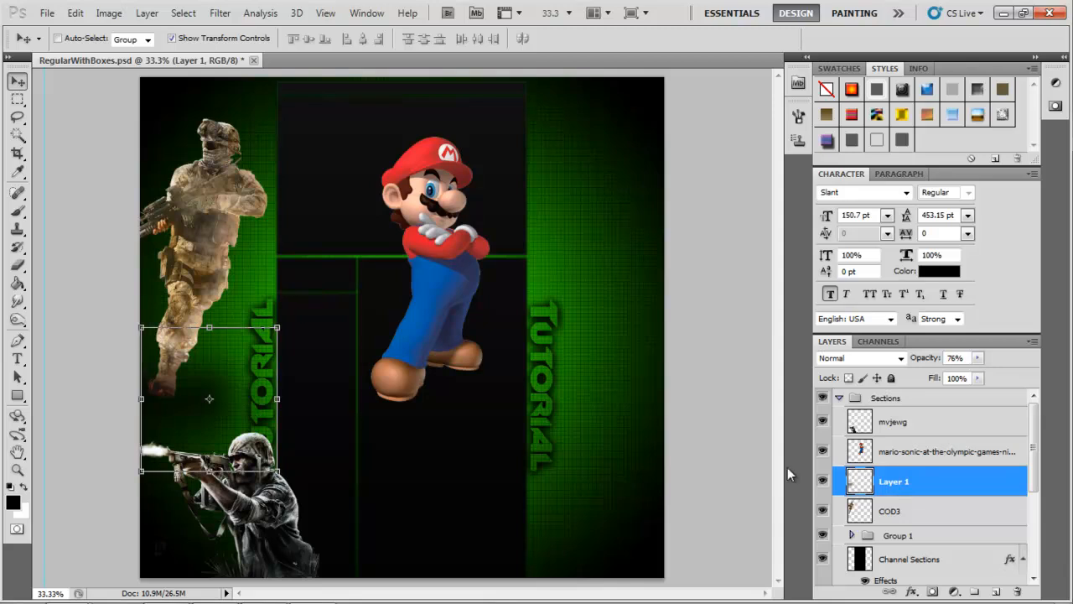
Step: Merge the shading layer down into COD3 and nudge the merged soldier slightly to the left
right_click(899, 483)
left_click(918, 431)
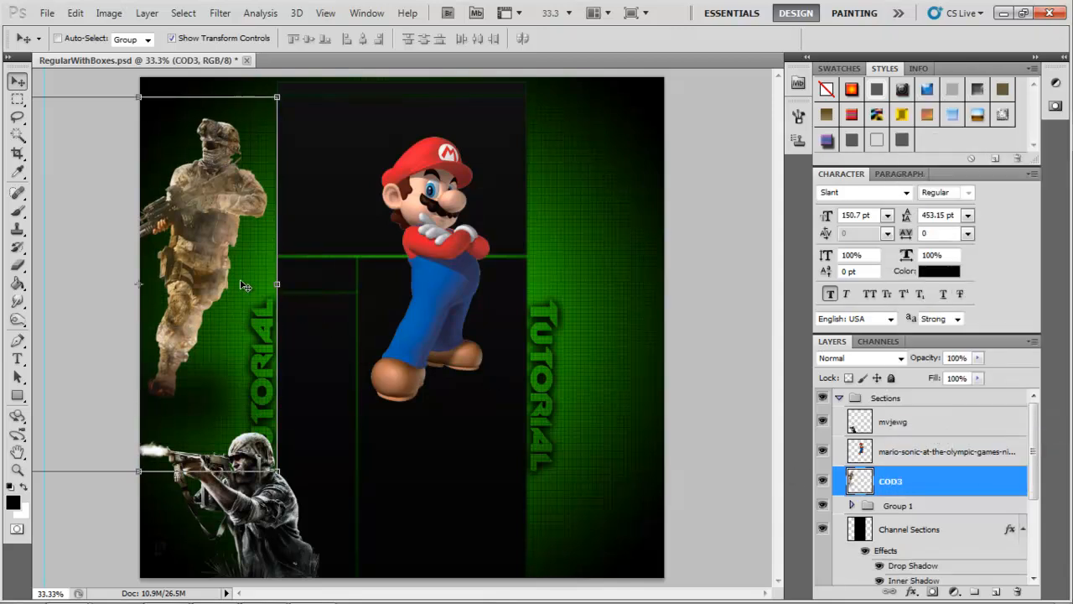
mouse_move(200, 266)
left_mouse_down()
mouse_move(225, 264)
mouse_move(198, 265)
left_mouse_up()
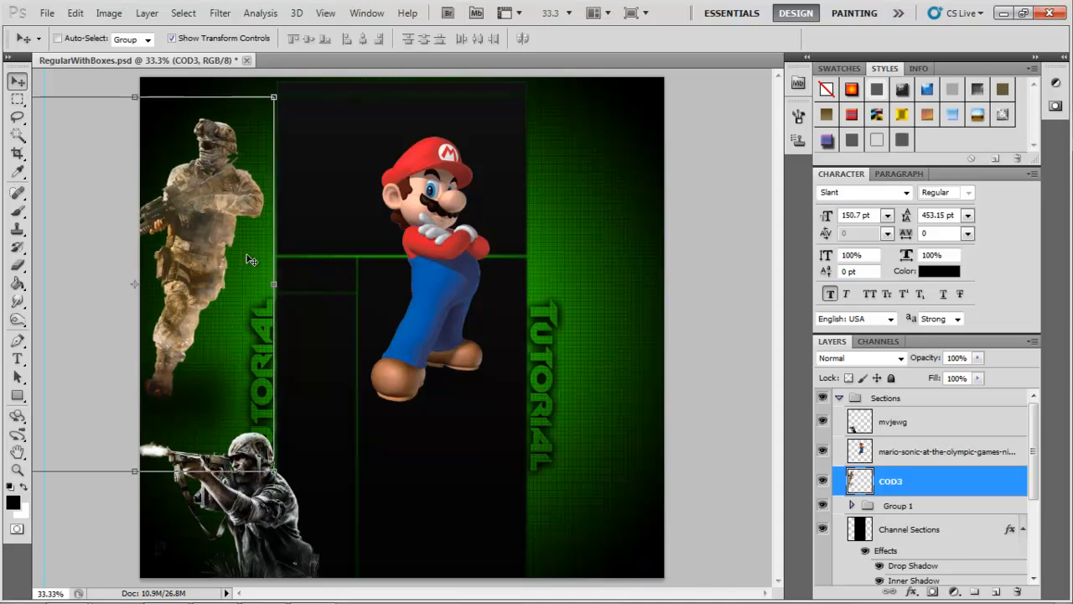
Step: Try the blend modes from Overlay through Luminosity on the COD3 soldier layer, then return it to Normal
left_click(899, 358)
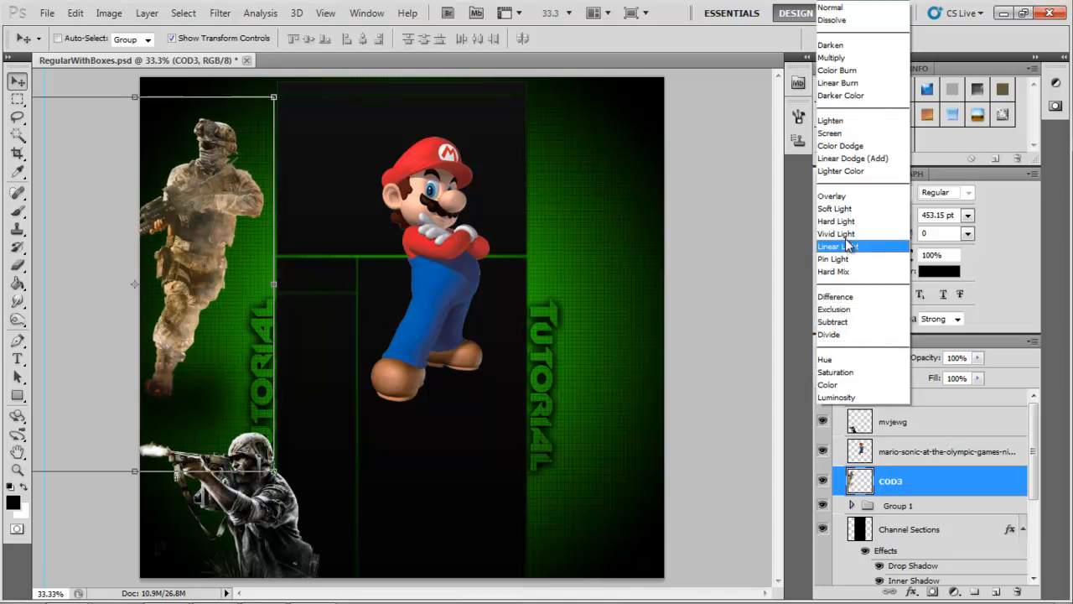
left_click(843, 198)
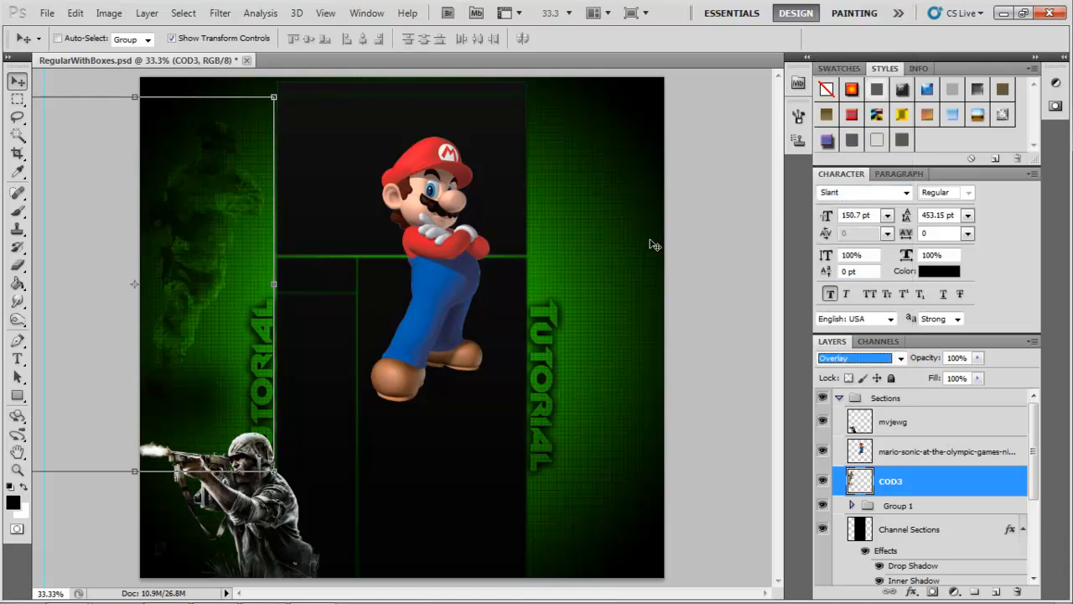
left_click(900, 358)
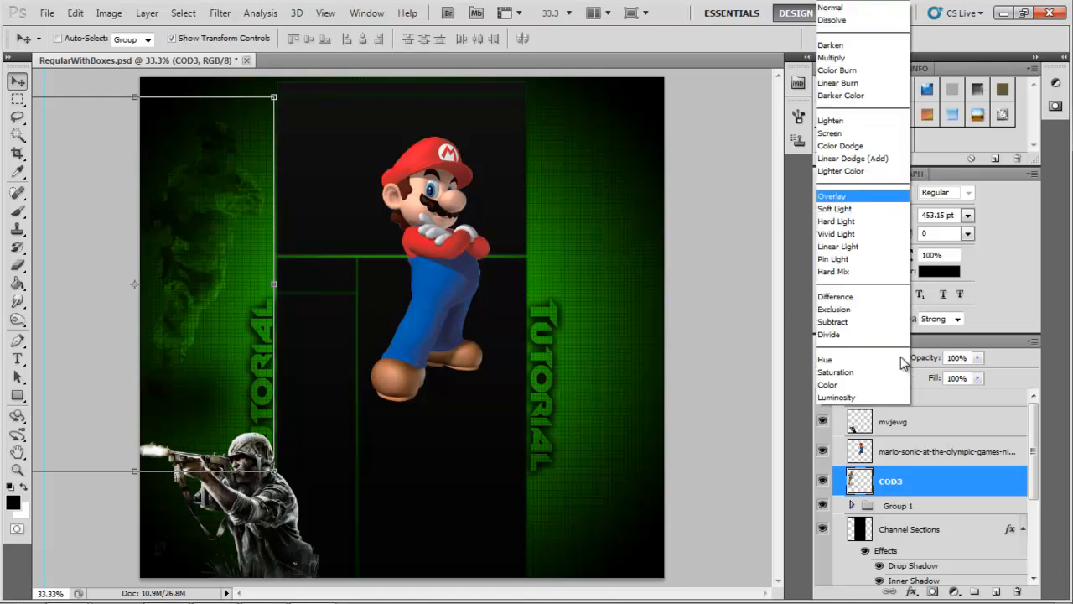
left_click(859, 209)
key("Down")
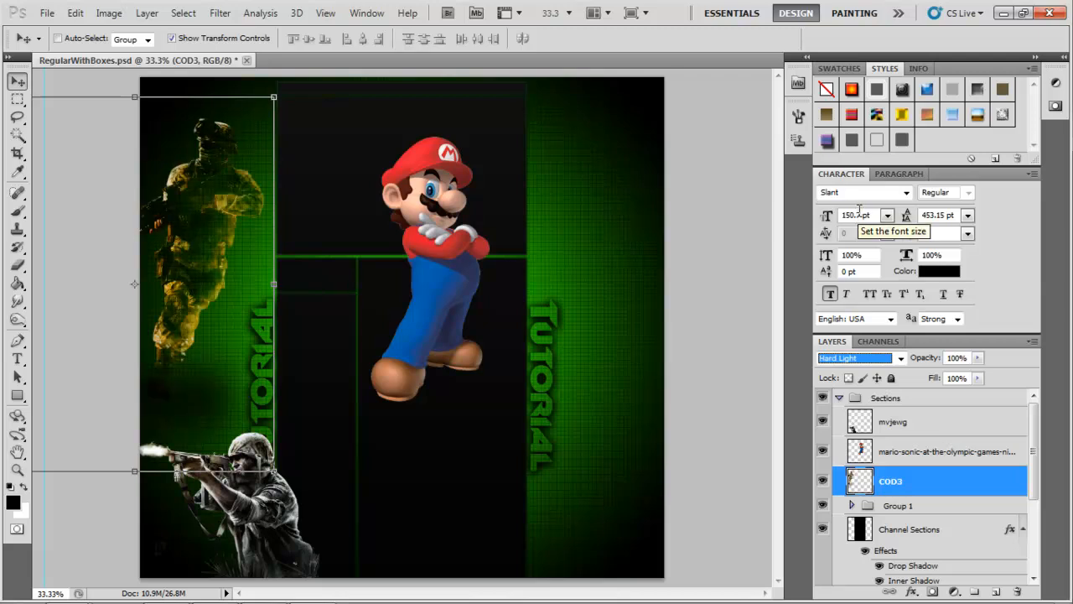
key("Down")
key("Down")
key("Down")
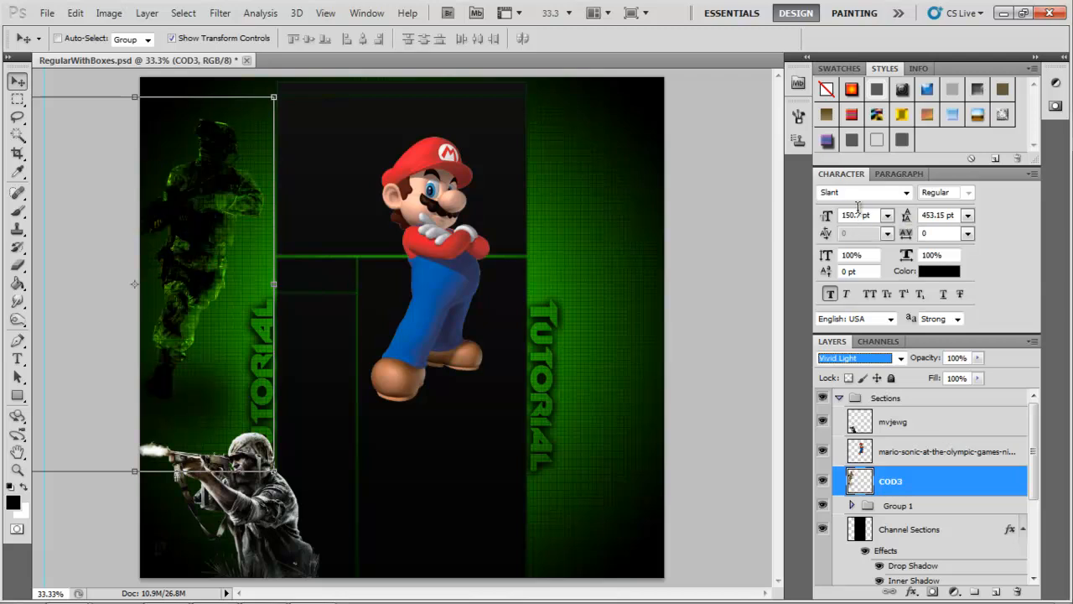
key("Down")
key("Down")
key("Down")
key("Down")
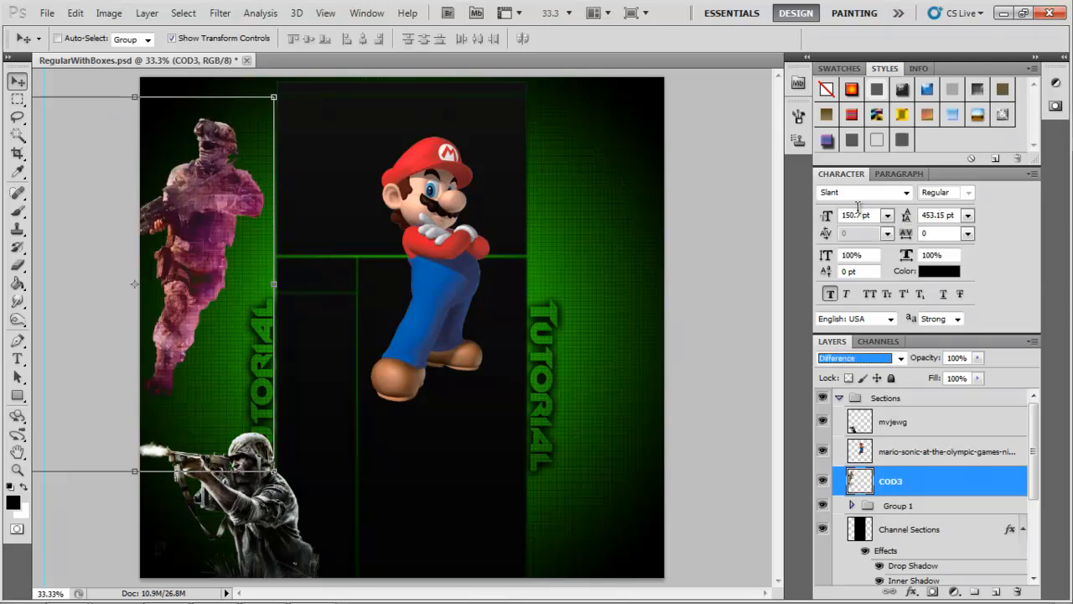
key("Down")
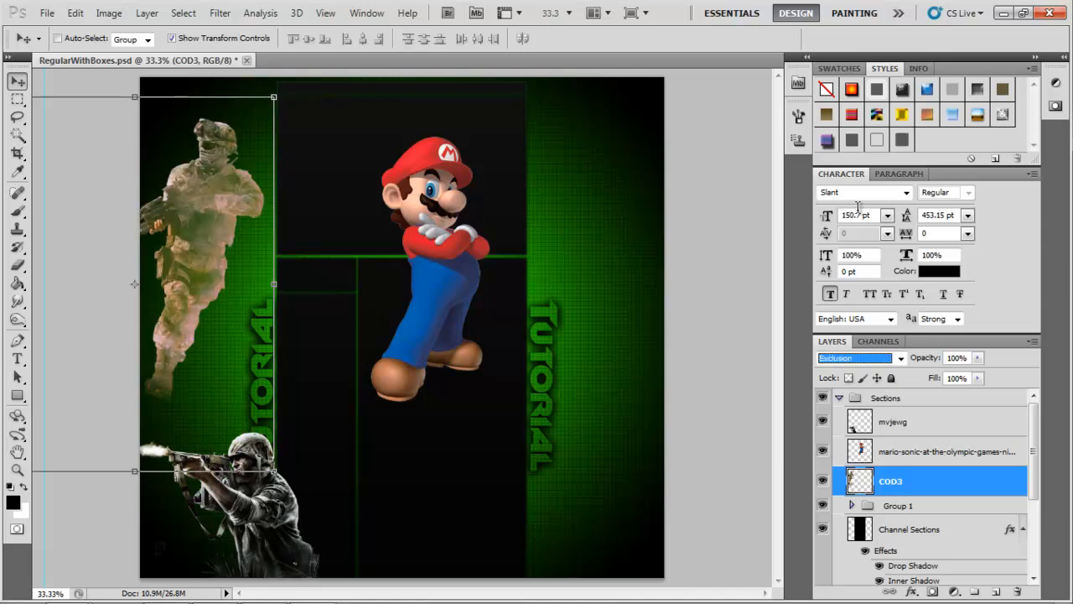
key("Down")
key("Down")
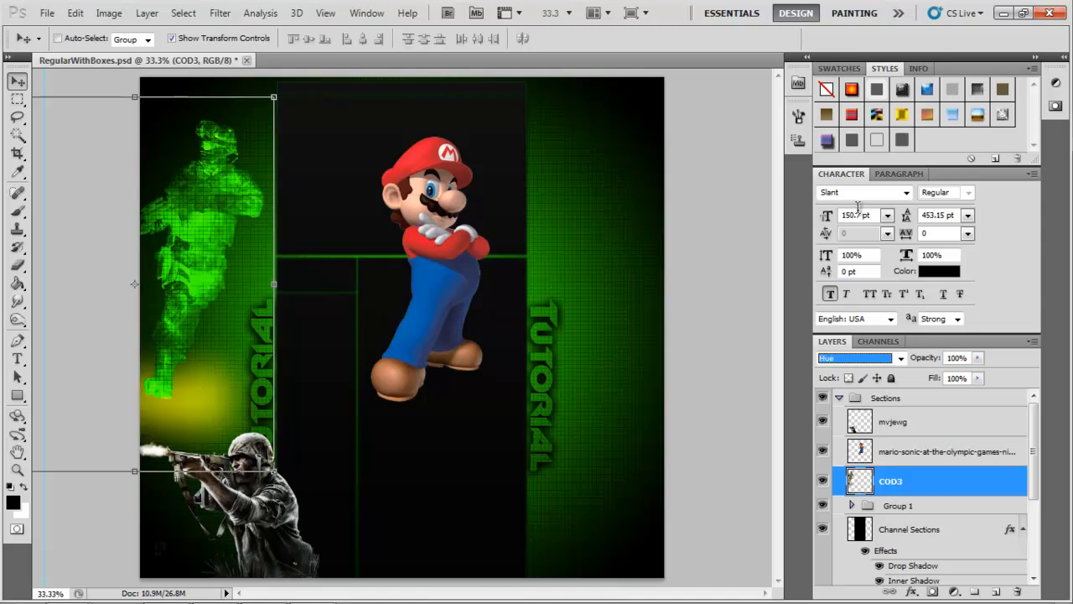
key("Down")
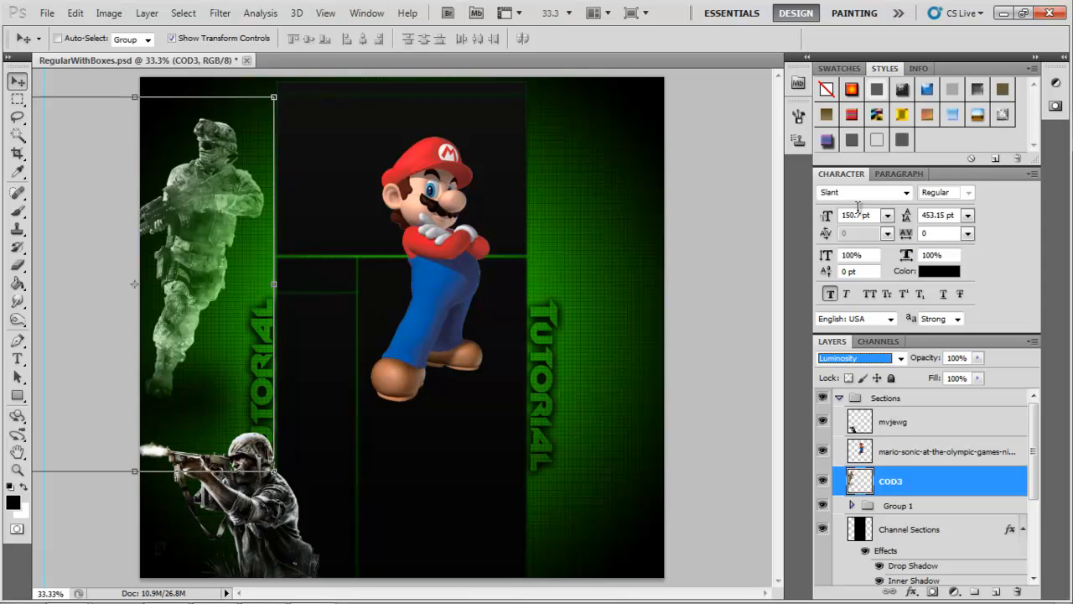
key("Up")
key("Up")
key("Up")
key("Up")
key("Up")
key("Up")
key("Up")
key("Up")
key("Up")
key("Up")
key("Up")
key("Up")
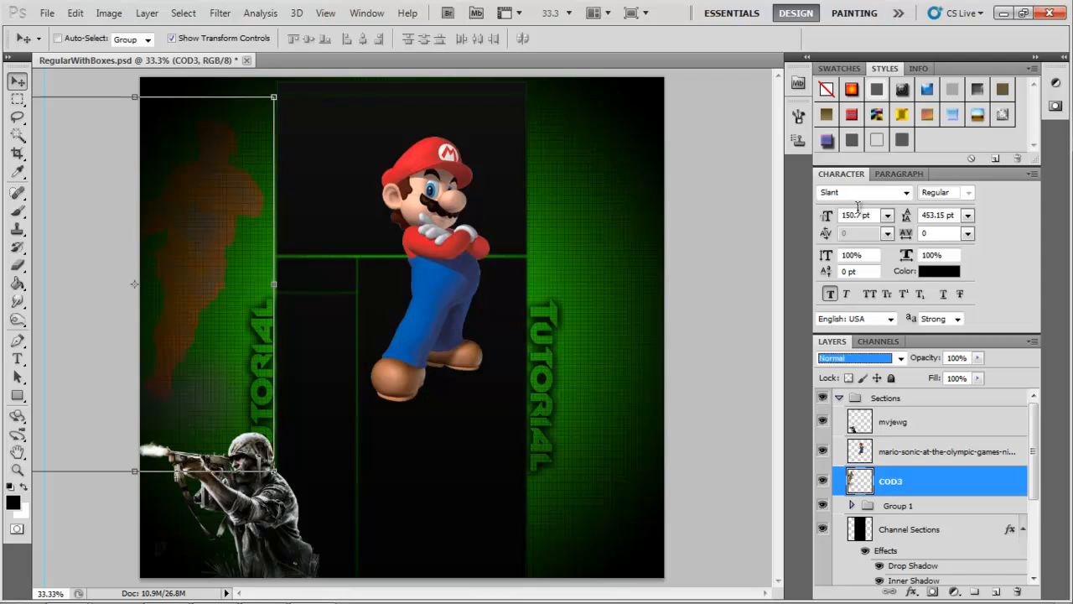
Step: Compare the blend modes from Darken to Soft Light on the COD3 layer, settling on Overlay at 52% opacity
key("Down")
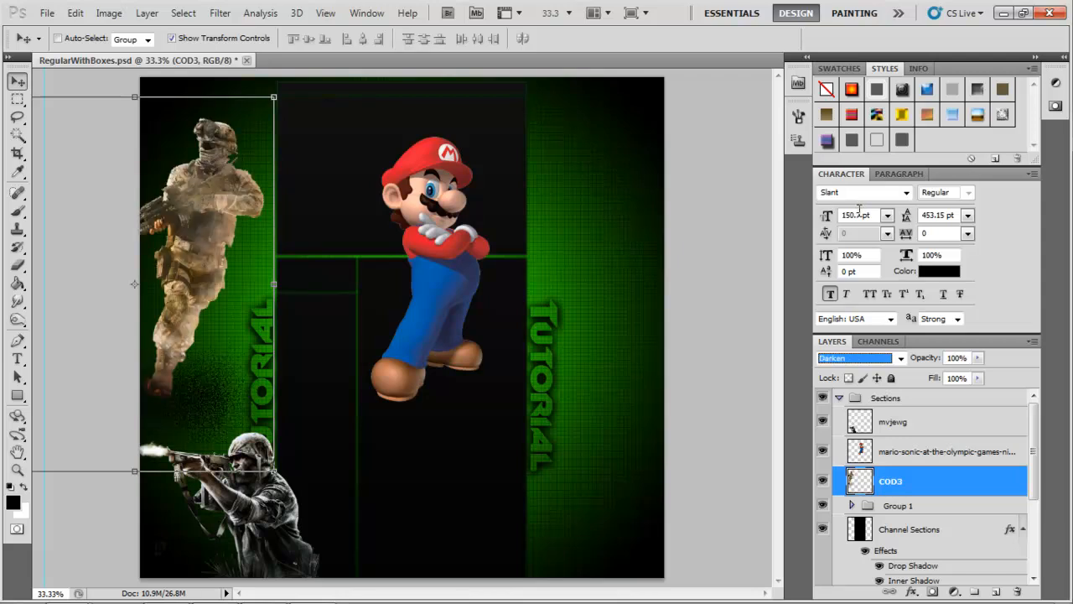
key("Down")
key("Down")
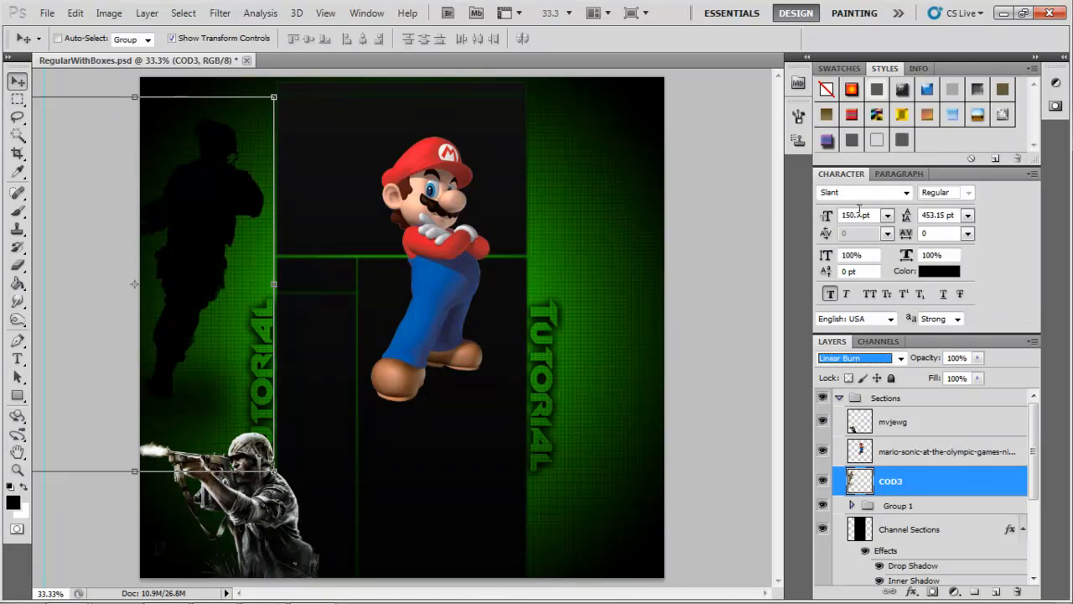
key("Down")
key("Down")
key("Down")
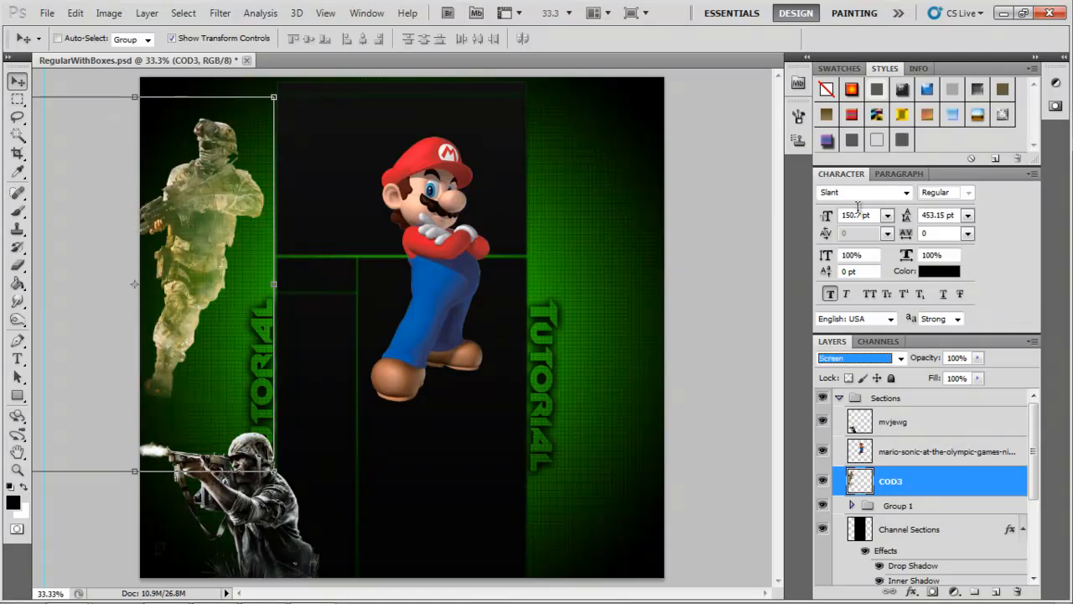
key("Down")
key("Down")
key("Down")
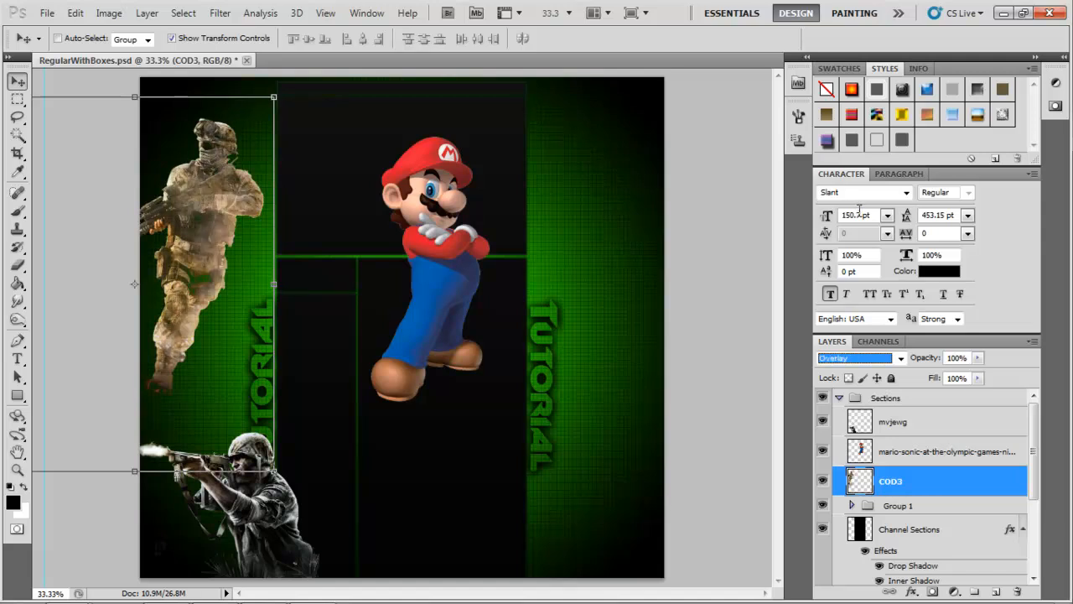
key("Down")
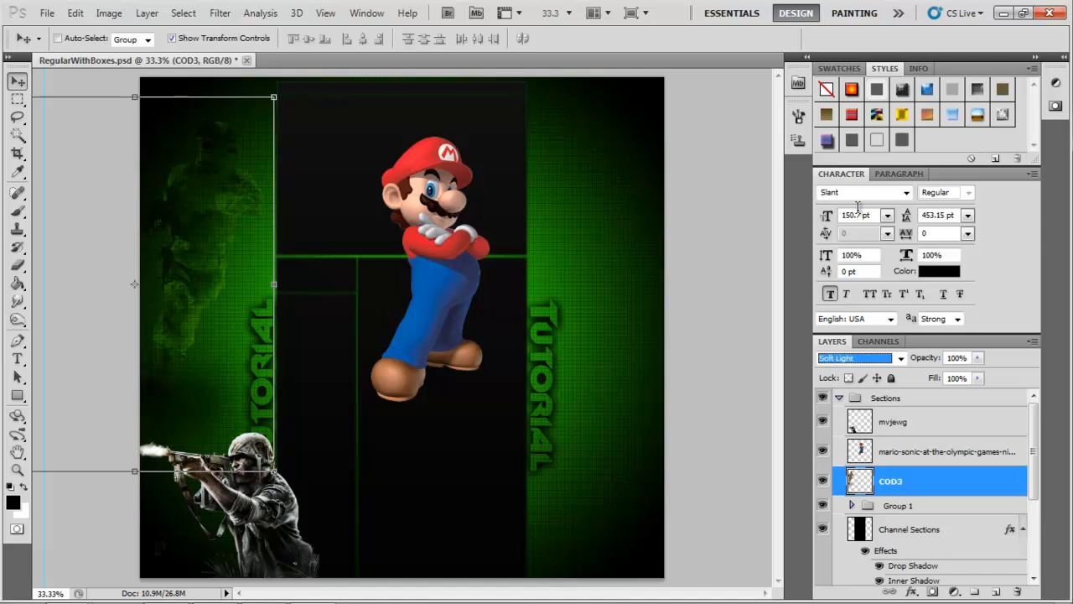
key("Up")
mouse_move(926, 361)
left_mouse_down()
mouse_move(902, 362)
mouse_move(919, 363)
left_mouse_up()
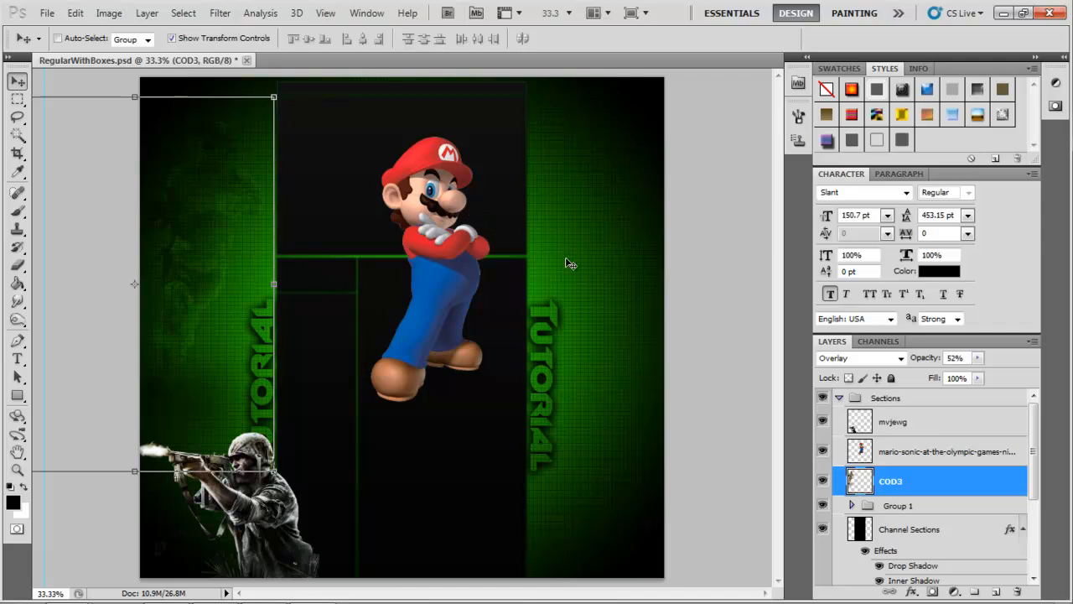
Step: Place the Mario render at the canvas's lower right beside the side text, tilted slightly clockwise
left_click(894, 453)
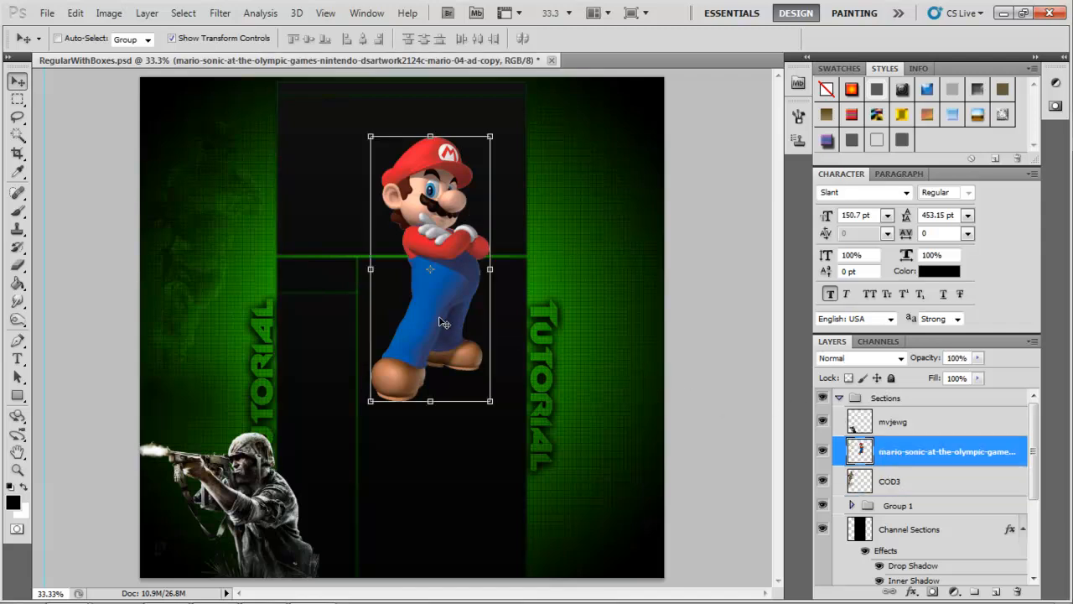
left_click_drag(482, 301, 586, 493)
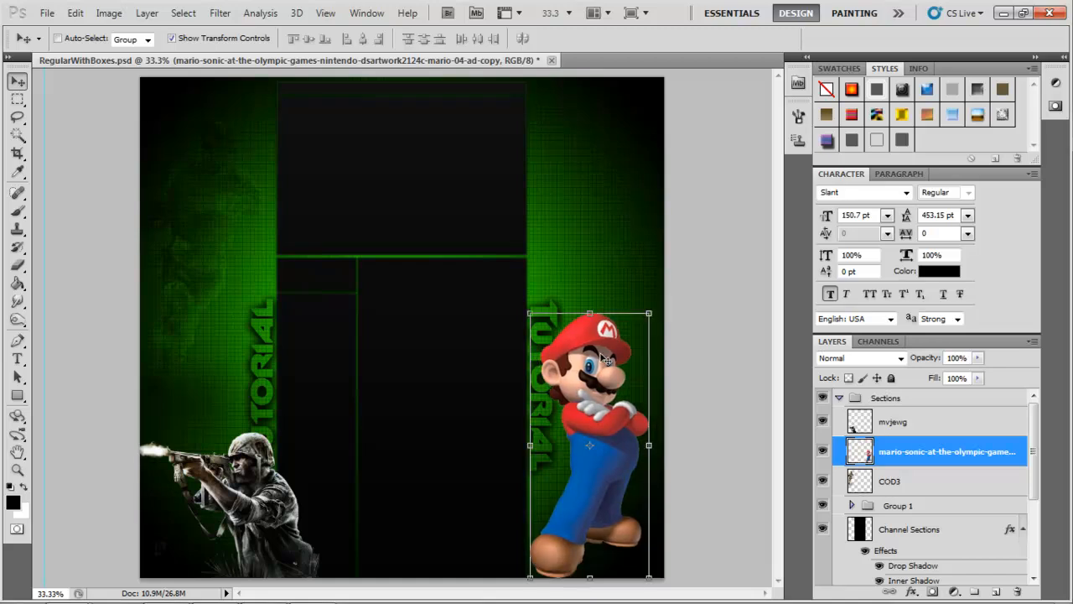
left_click_drag(658, 307, 686, 315)
key("Escape")
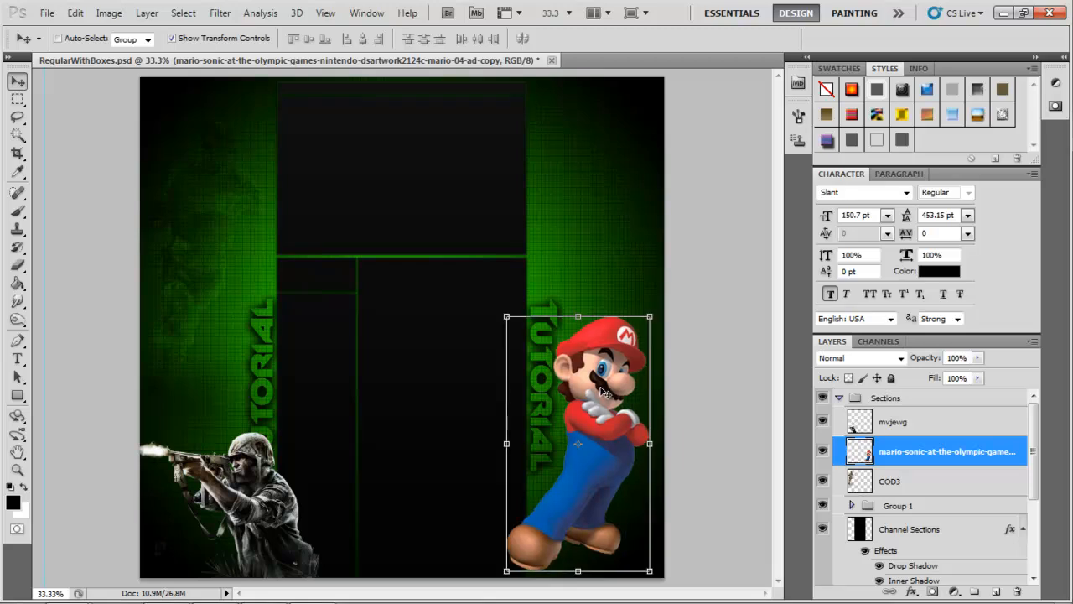
key("Right")
key("Right")
key("Right")
key("Right")
key("Right")
key("Right")
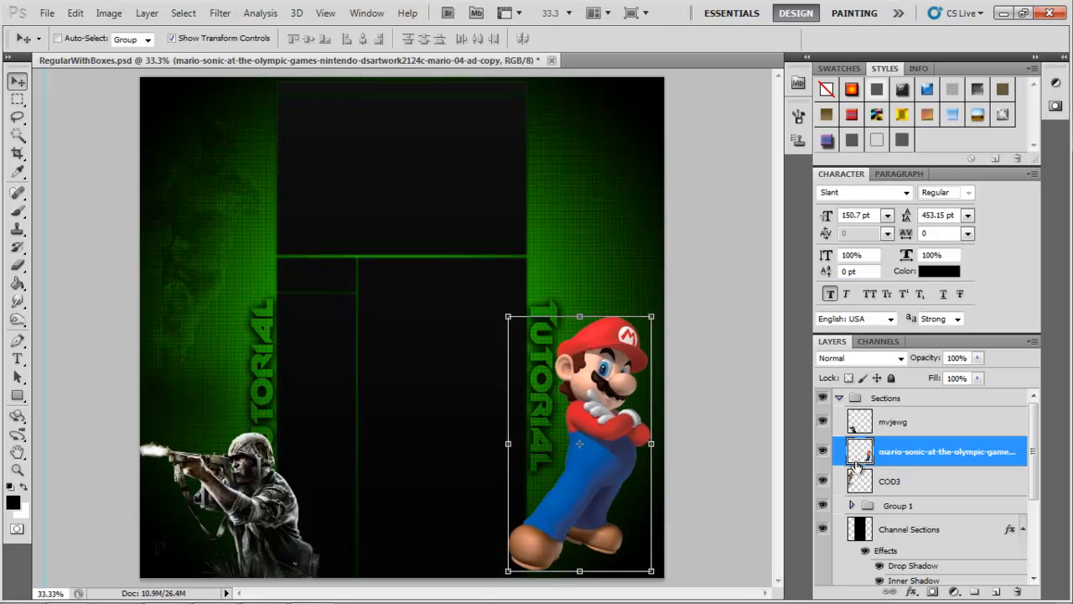
Step: Move the COD3 and Mario layers below the Channel Sections layer, with Mario above COD3
left_click(876, 479)
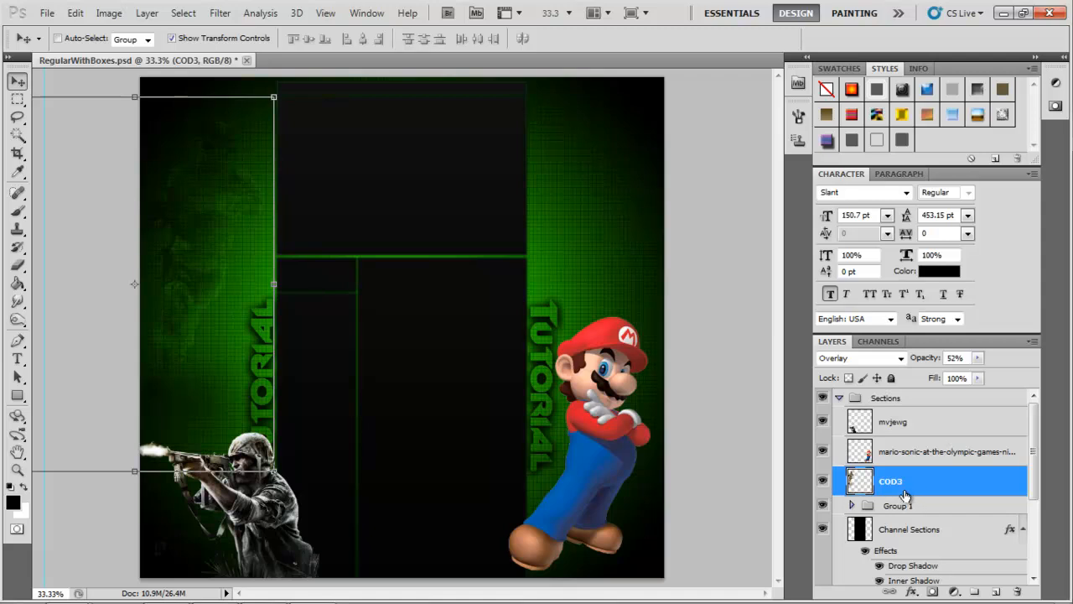
left_click_drag(905, 496, 891, 555)
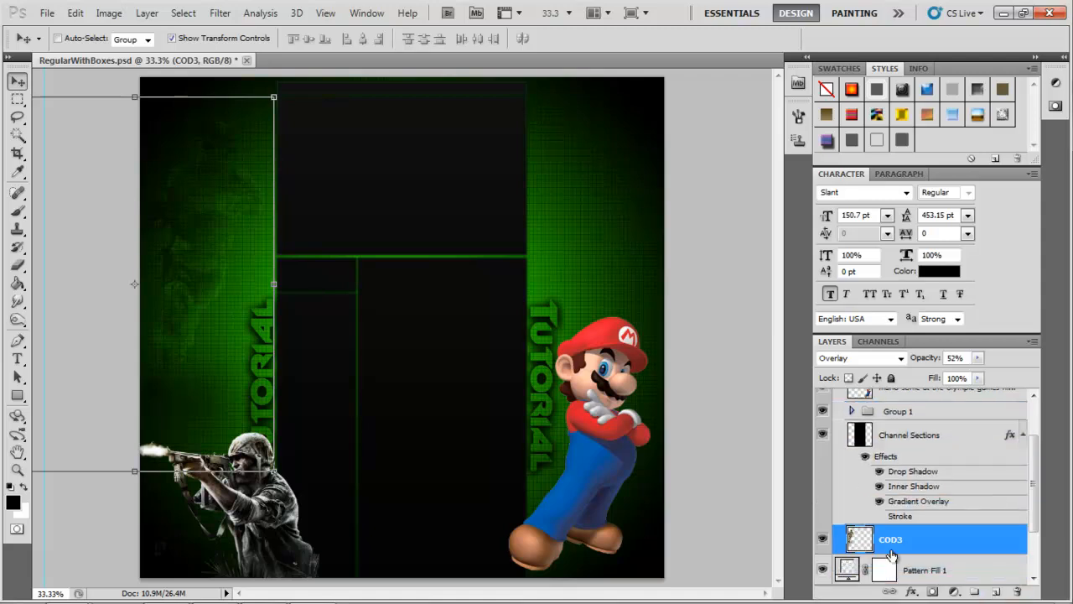
scroll(914, 488, "up", 1)
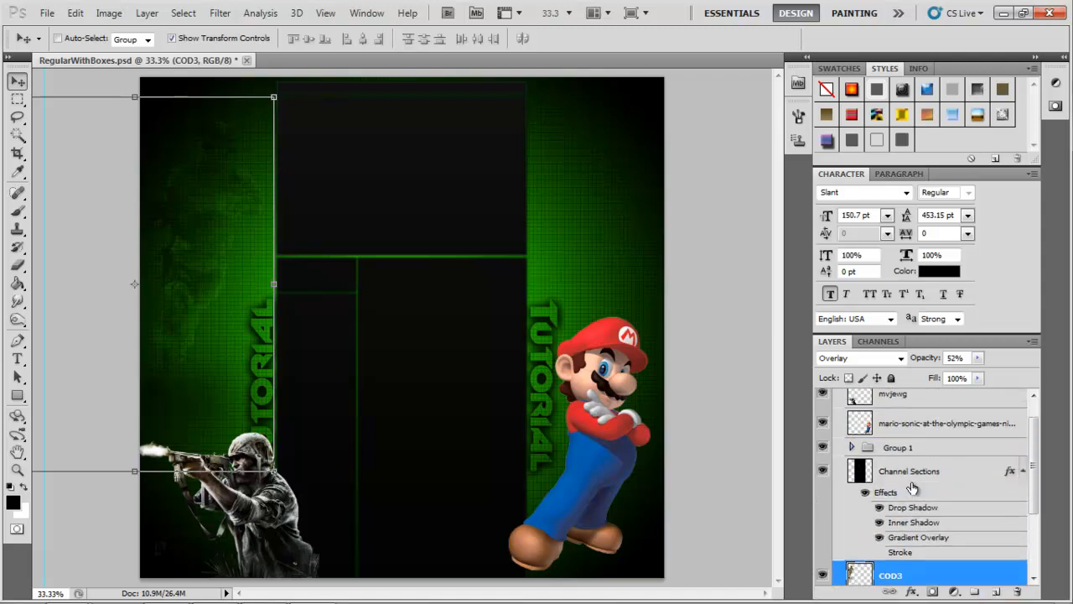
left_click_drag(890, 423, 897, 543)
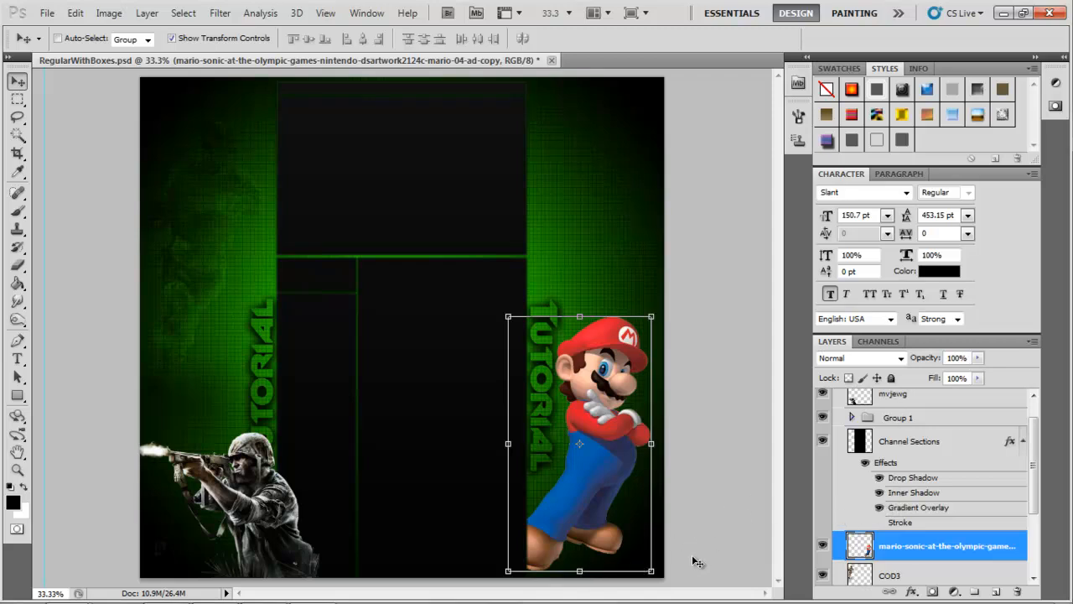
Step: Set the Mario layer's blend mode to Soft Light and its opacity to 71%
left_click(901, 359)
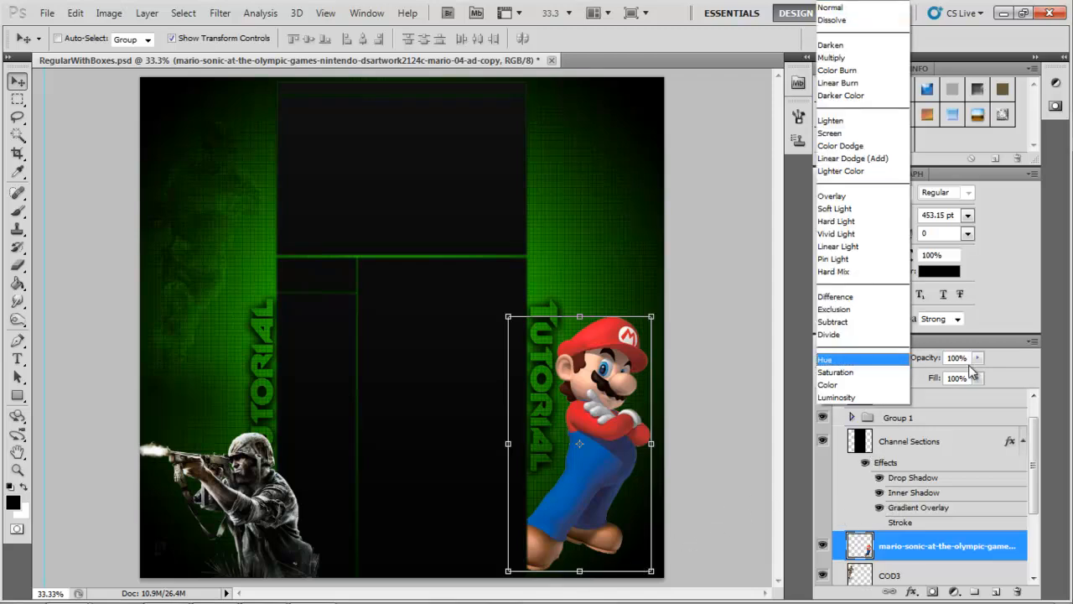
left_click(1001, 361)
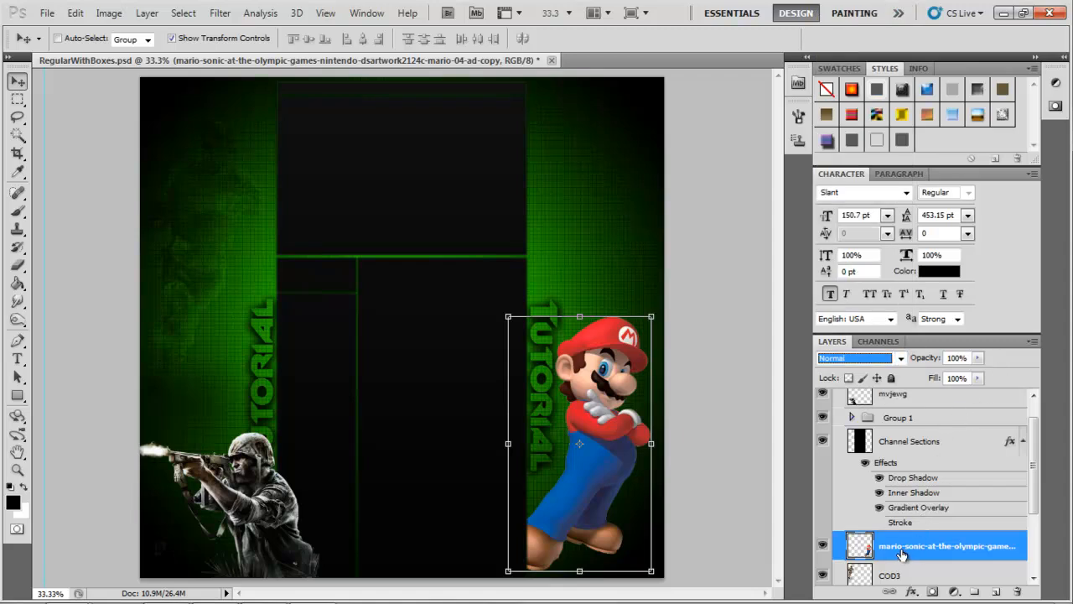
left_click(897, 359)
left_click(848, 209)
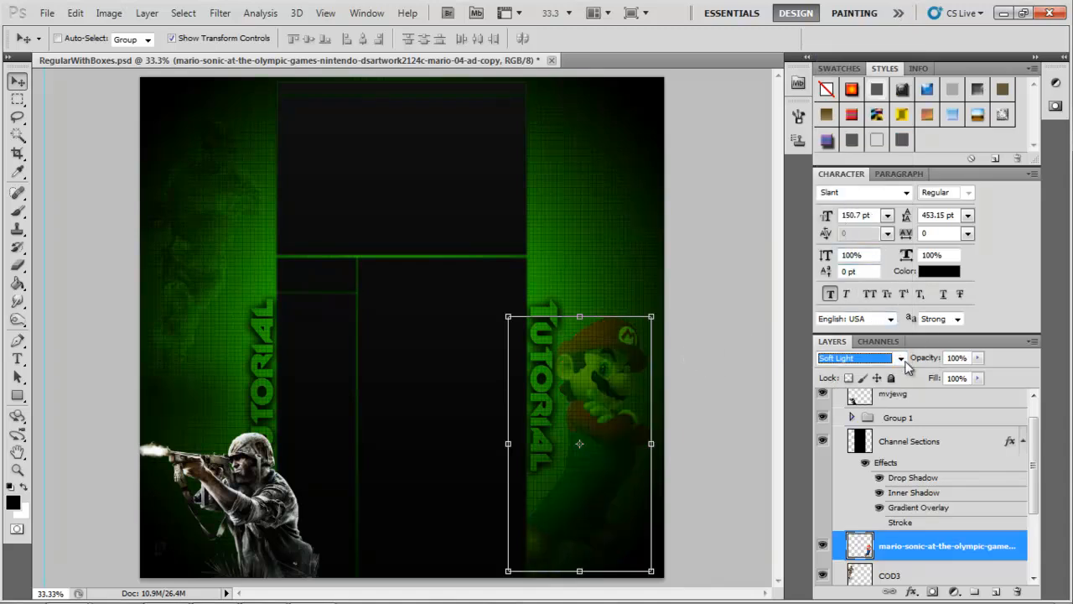
left_click_drag(915, 359, 930, 362)
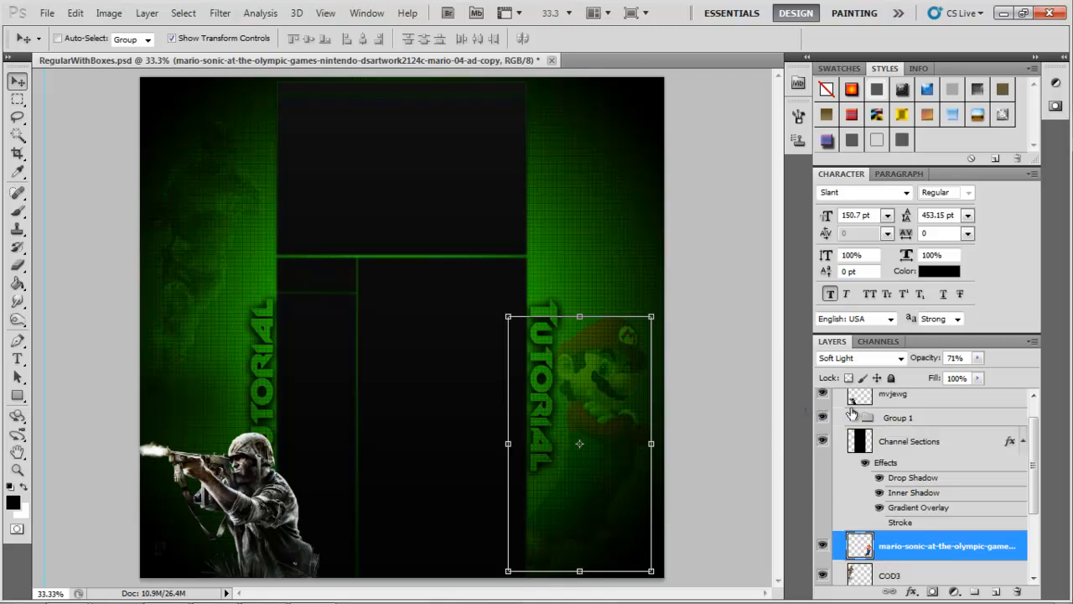
Step: Scale down the mvjewg shooting soldier and fit it into the canvas's lower-left corner with the muzzle flash inside the edge
left_click(903, 401)
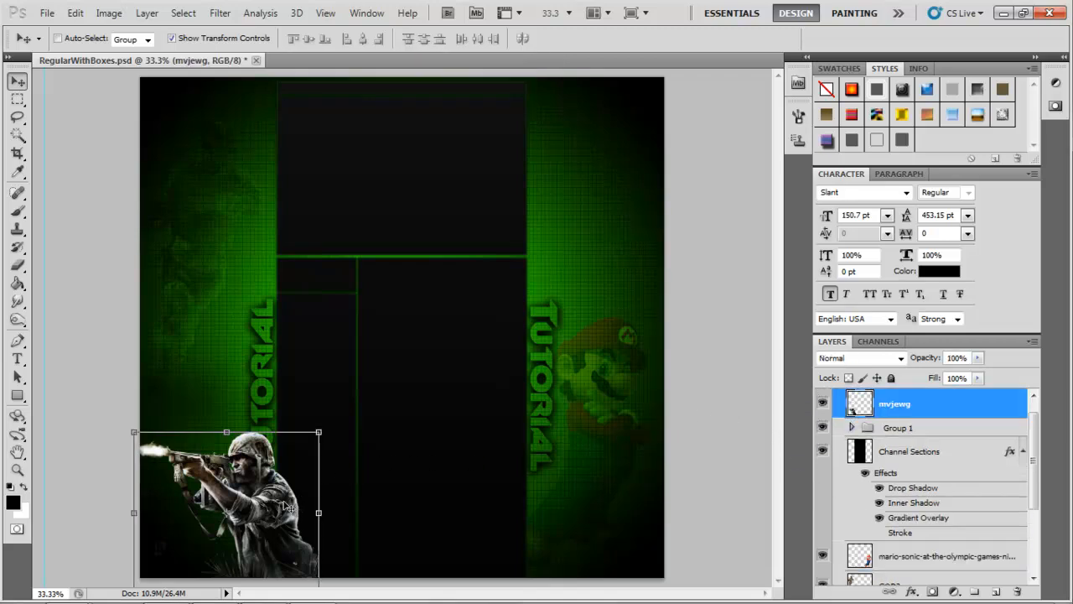
left_click_drag(286, 506, 249, 505)
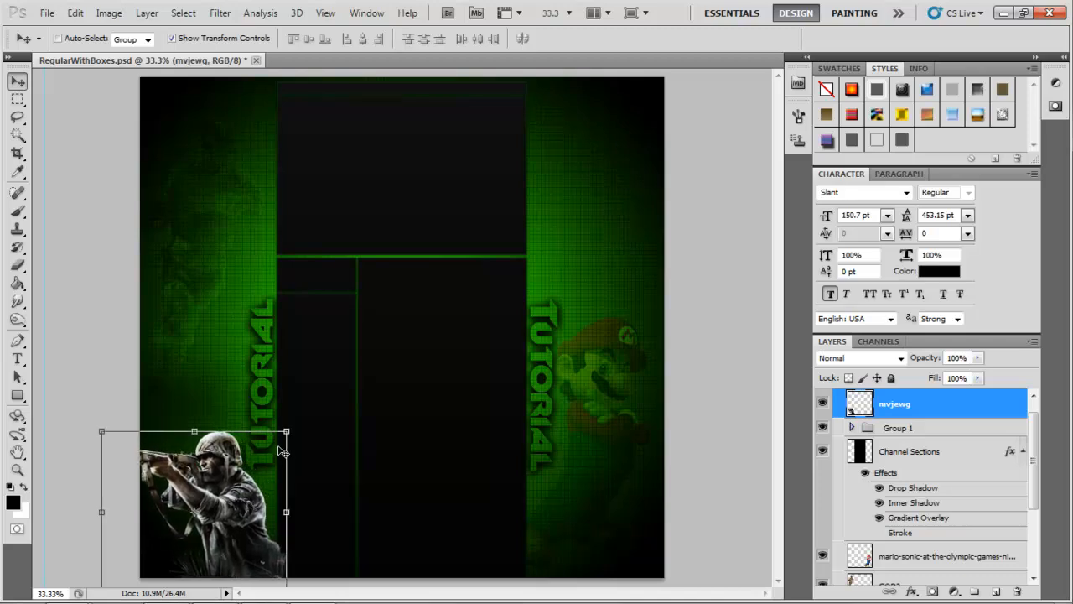
left_click_drag(286, 433, 246, 452)
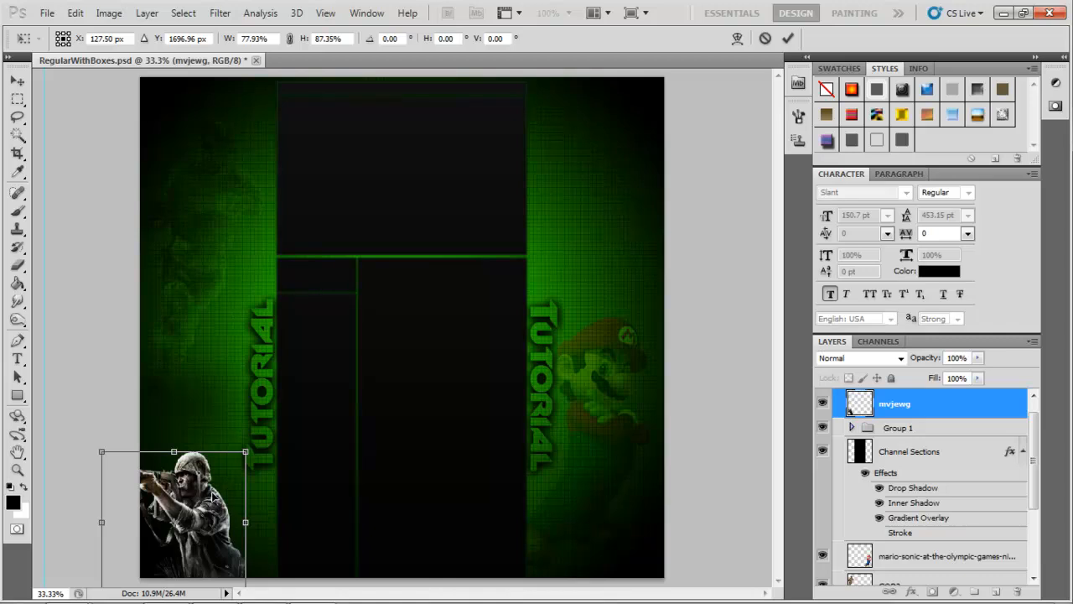
left_click_drag(217, 498, 231, 497)
left_click_drag(185, 451, 188, 463)
key("Return")
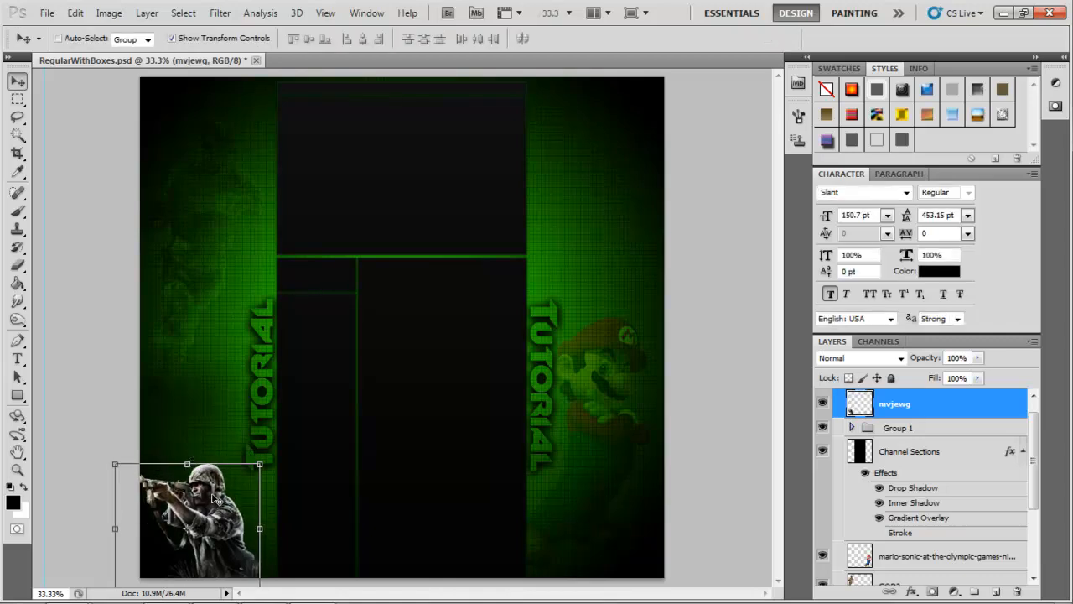
left_click_drag(209, 498, 238, 499)
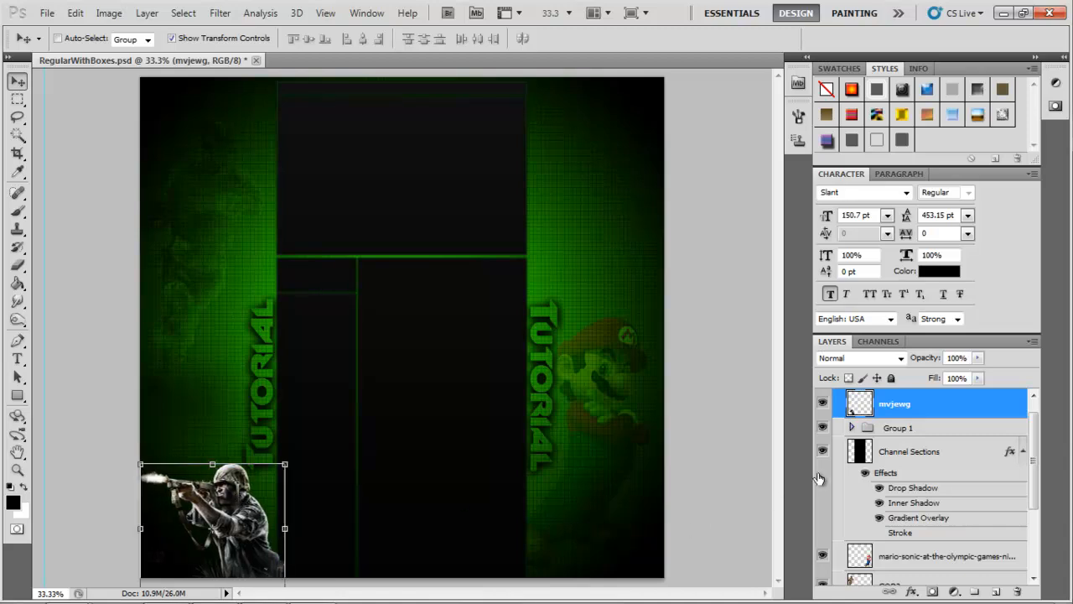
Step: Move the mvjewg soldier layer directly below the Channel Sections layer and set its blend mode to Soft Light
left_click_drag(894, 400, 917, 530)
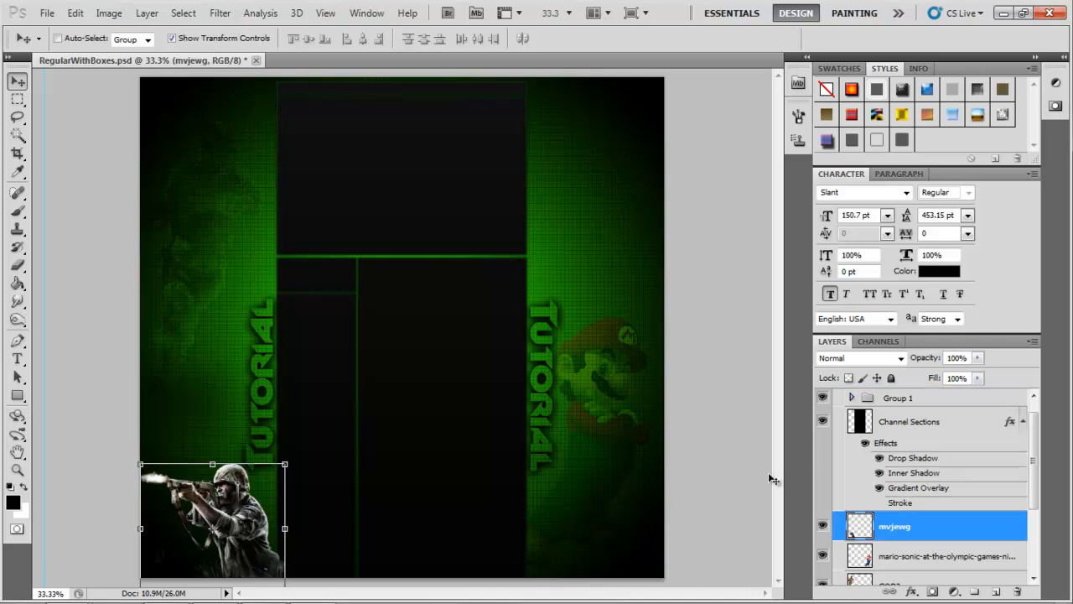
left_click(896, 358)
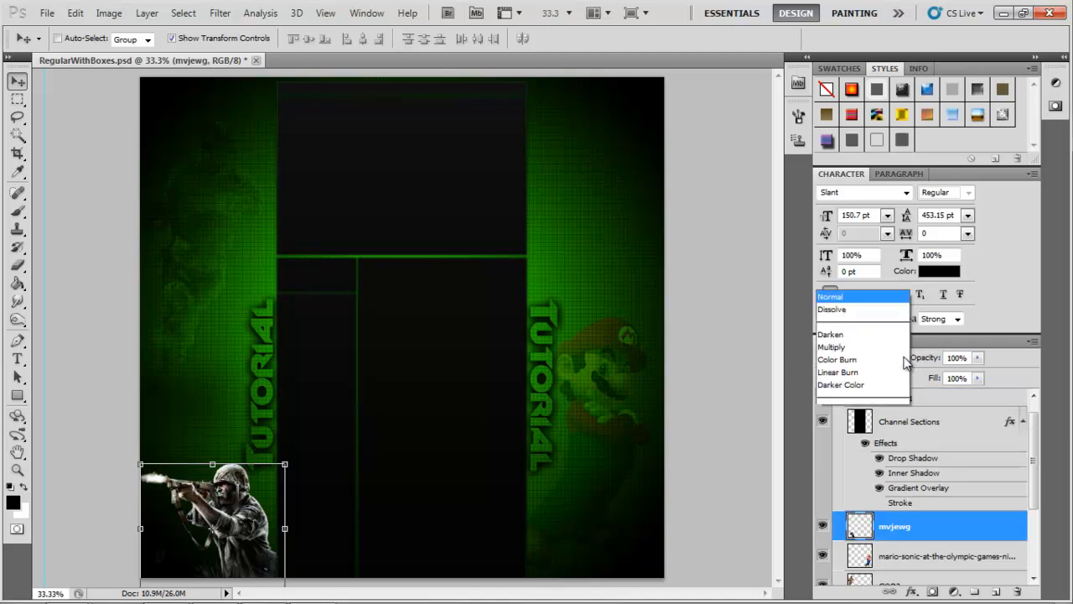
left_click(855, 206)
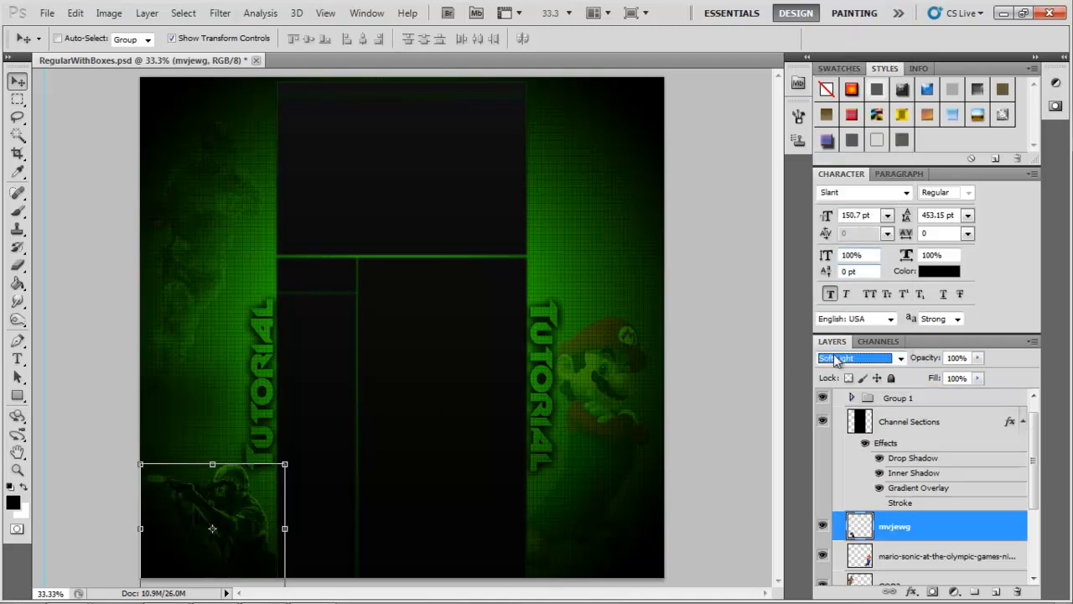
left_click(702, 259)
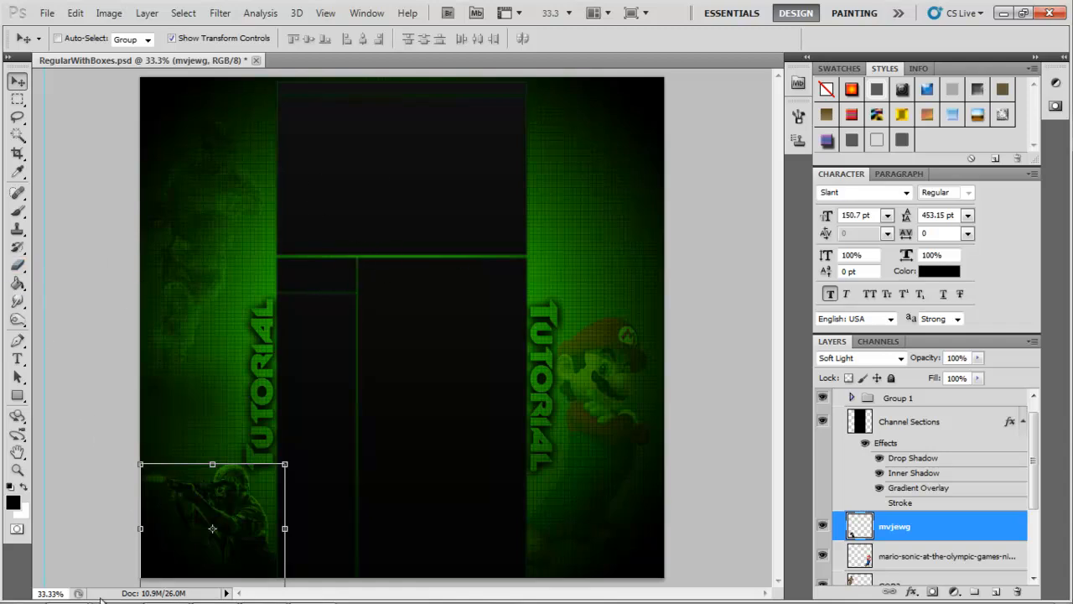
Step: Switch to the Windows Explorer window and open the OpticalFlares folder inside My graphic pack
mouse_move(144, 595)
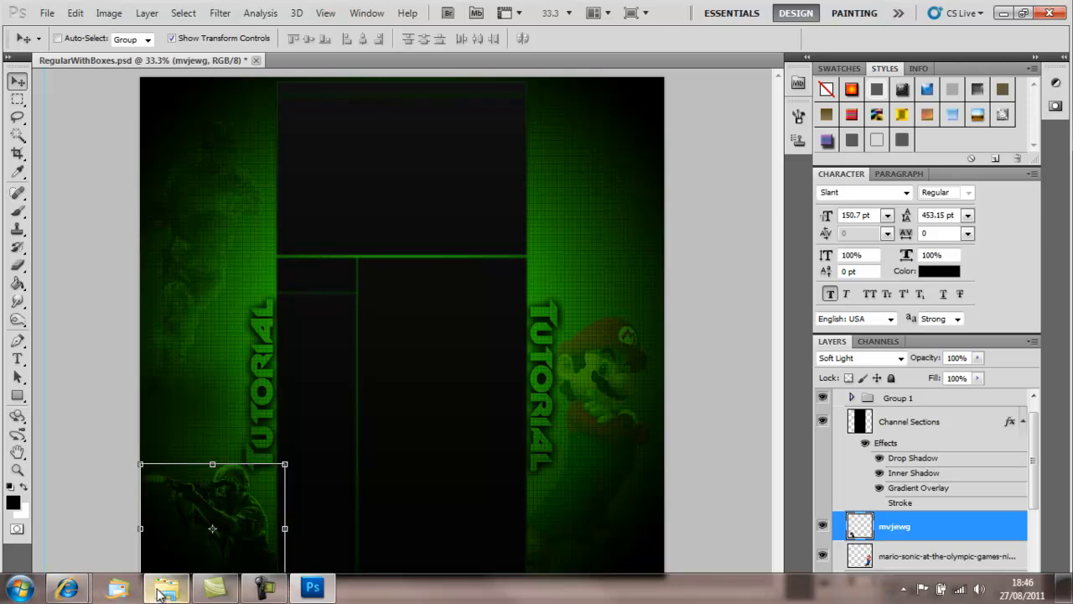
left_click(162, 589)
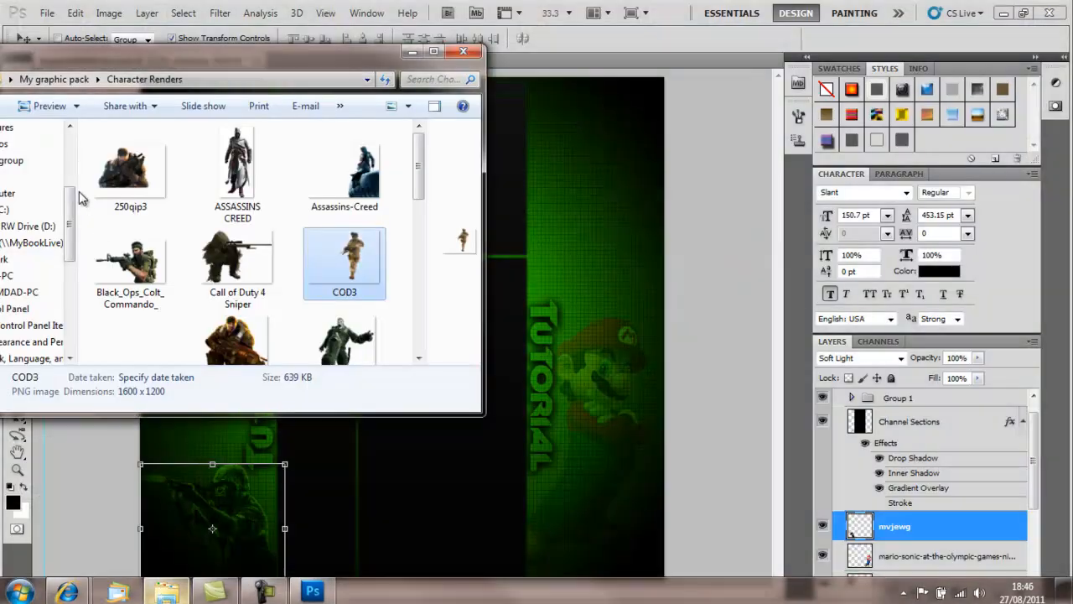
left_click_drag(171, 66, 416, 67)
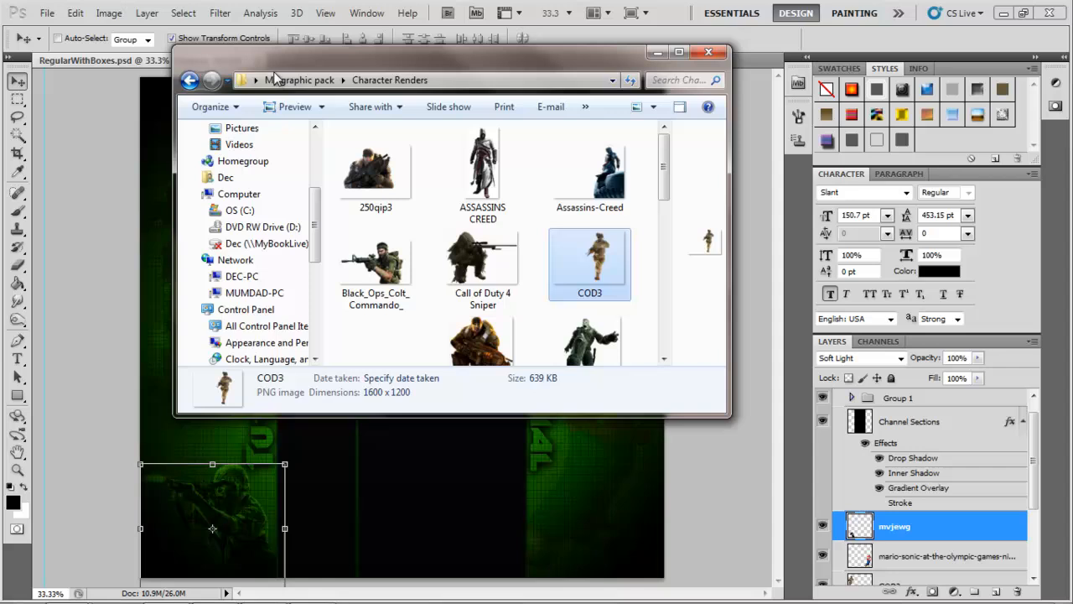
left_click(189, 80)
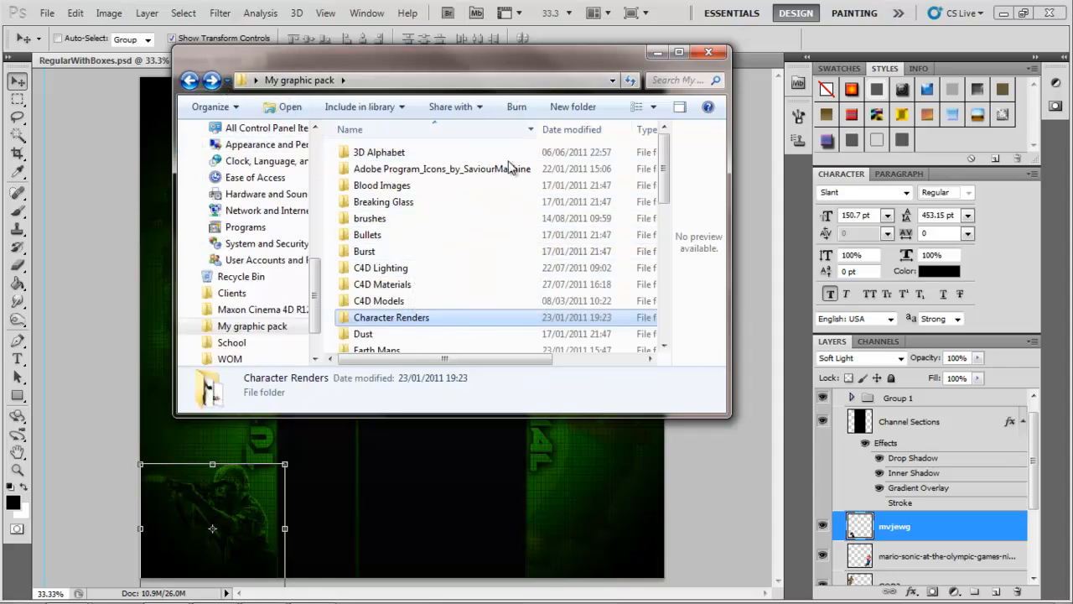
scroll(481, 278, "down", 3)
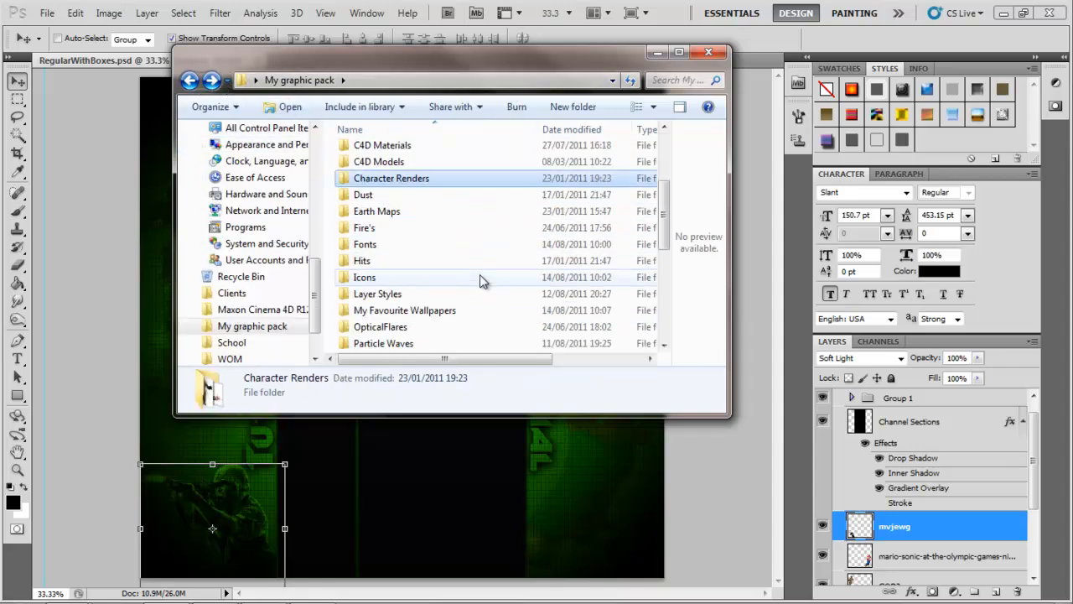
double_click(410, 327)
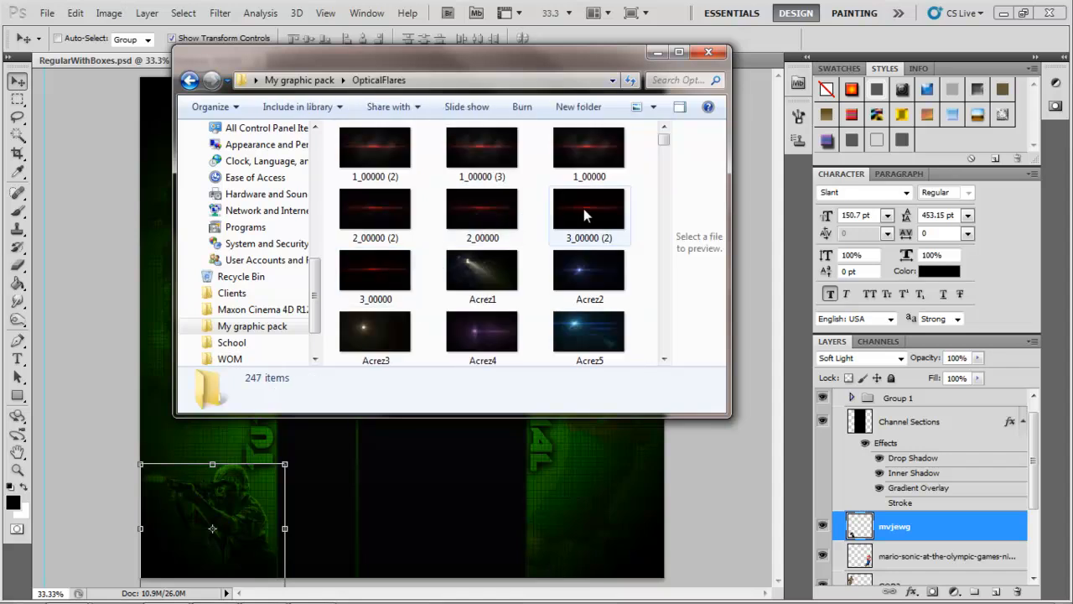
Step: Place the AnamorphicLight (2) flare image into the Photoshop document at its default size
left_click(584, 209)
scroll(581, 235, "down", 5)
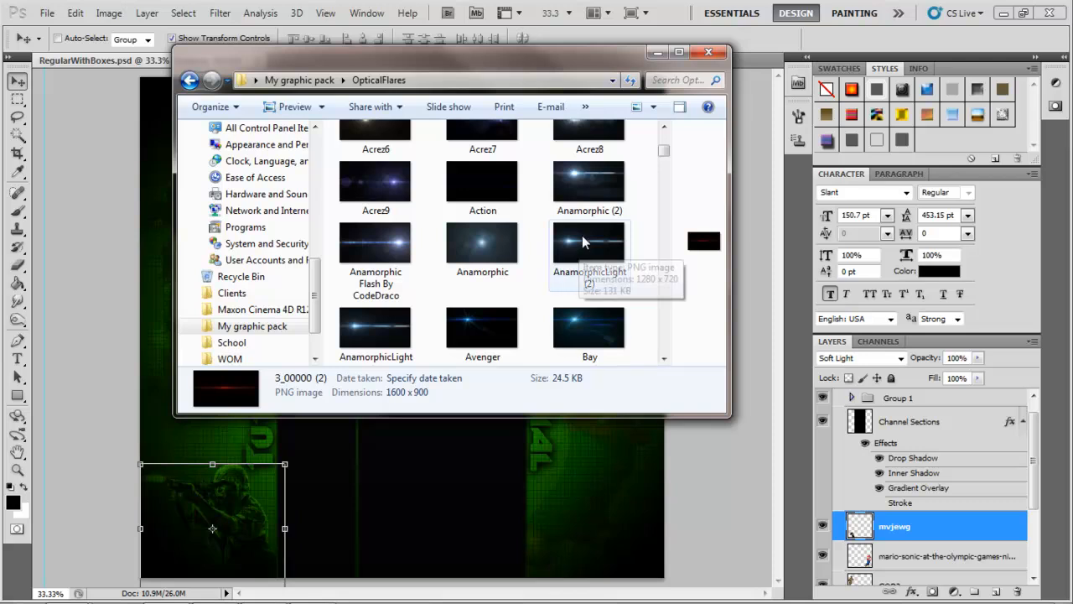
left_click_drag(584, 245, 525, 478)
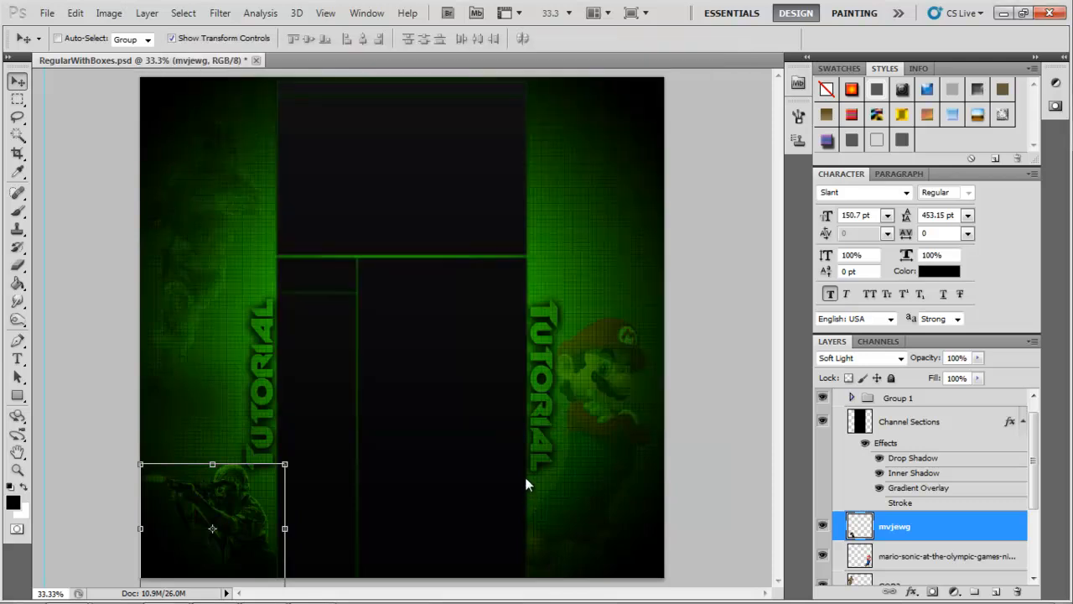
key("Return")
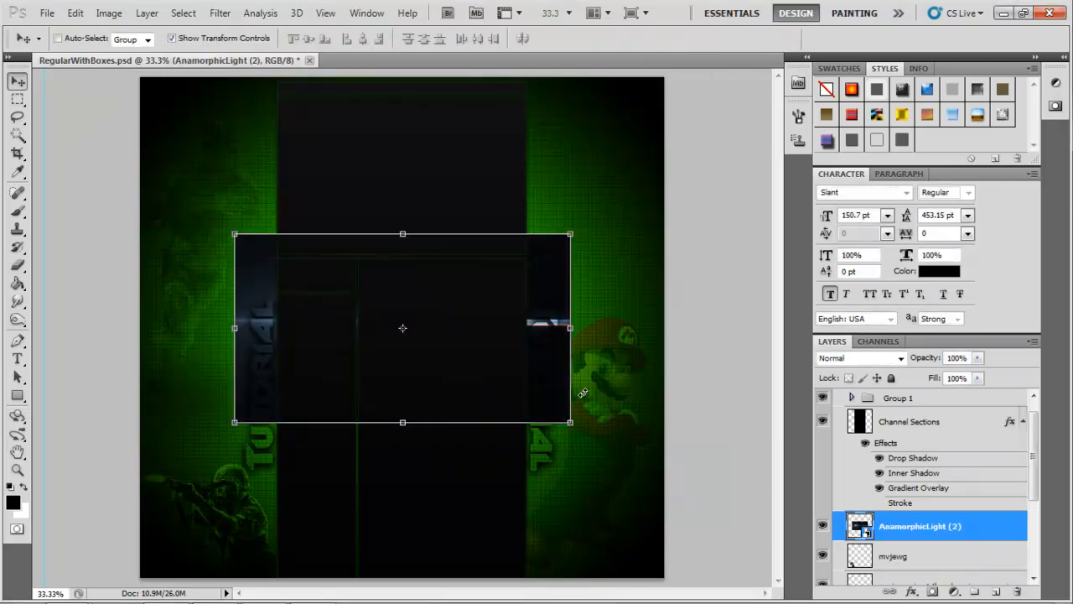
Step: Move the AnamorphicLight (2) layer above the Sections group and set its blend mode to Screen
left_click_drag(897, 526, 897, 396)
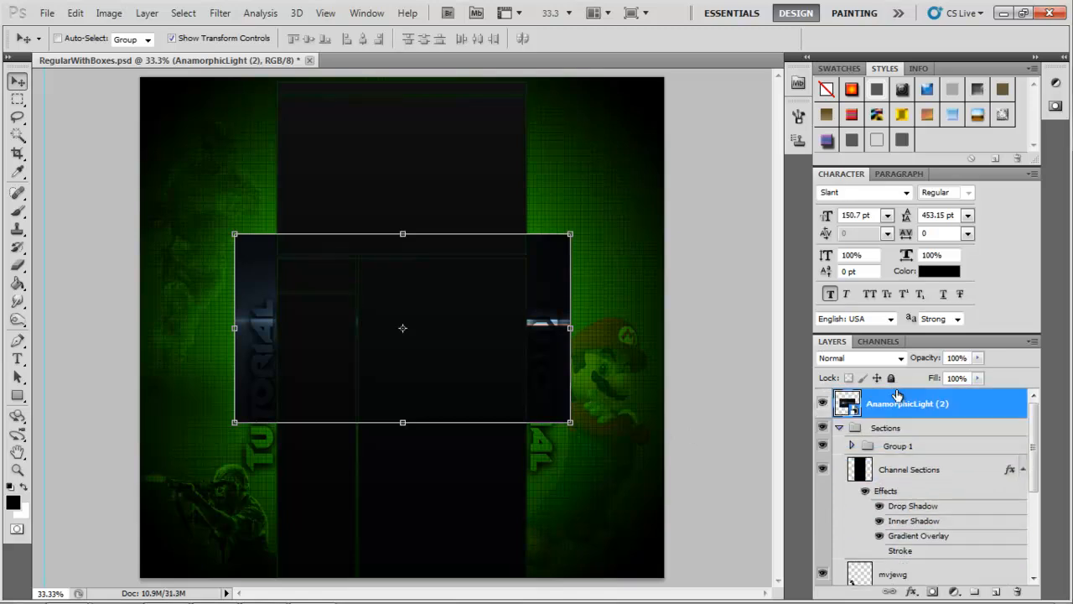
left_click_drag(755, 389, 544, 389)
left_click_drag(334, 335, 442, 323)
left_click(901, 358)
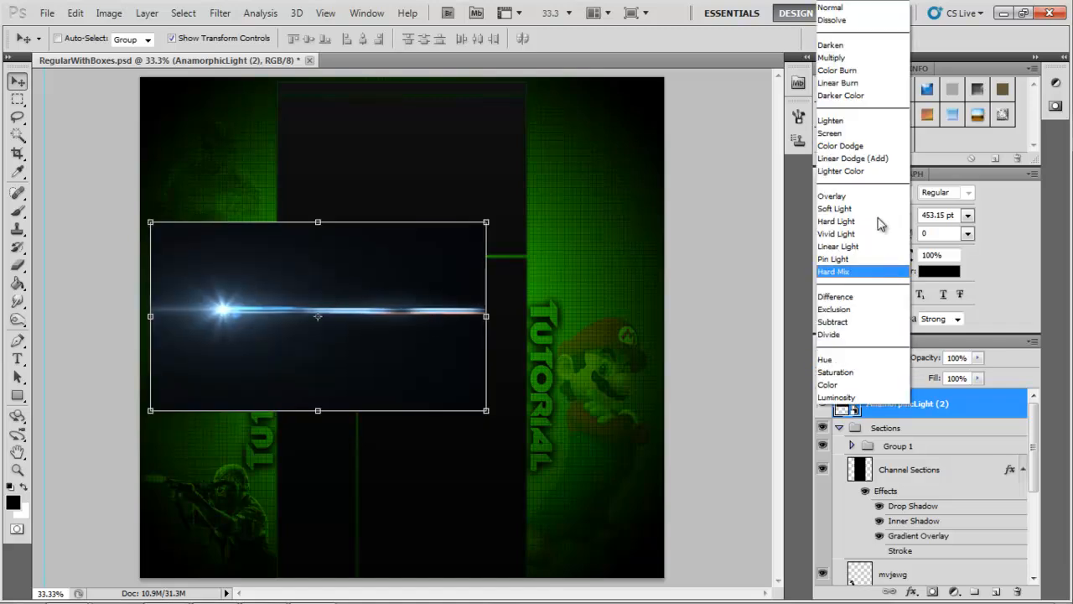
left_click(842, 135)
Step: Position the flare along the horizontal section divider, with its bright burst on the sections' left edge
left_click_drag(368, 284, 451, 258)
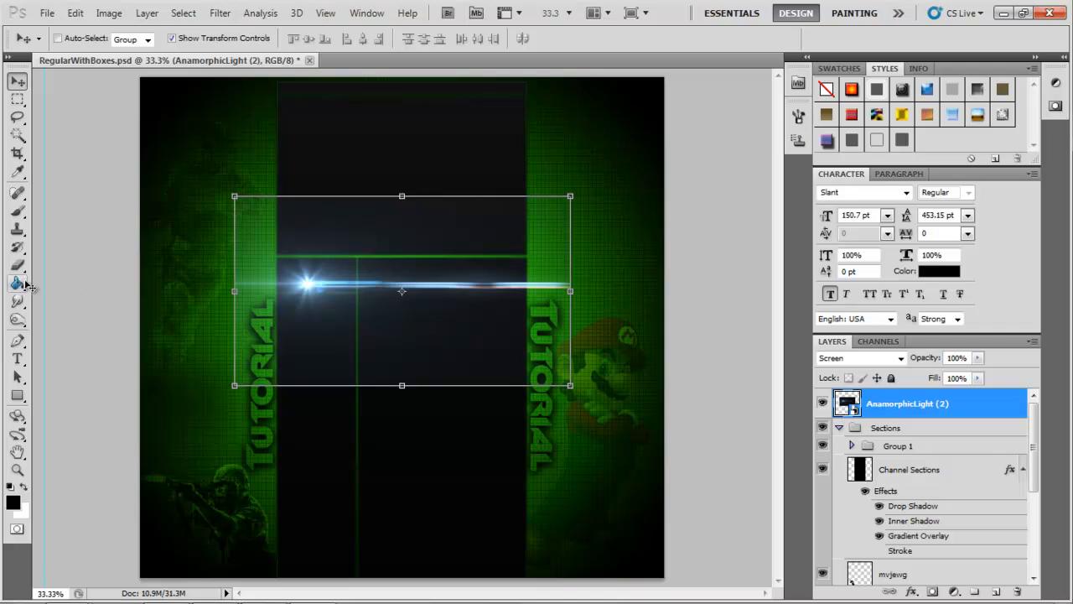
left_click_drag(343, 276, 313, 243)
key("Left")
key("Left")
key("Left")
key("Left")
key("Left")
key("Left")
key("Left")
key("Left")
key("Left")
key("Left")
key("Left")
key("Left")
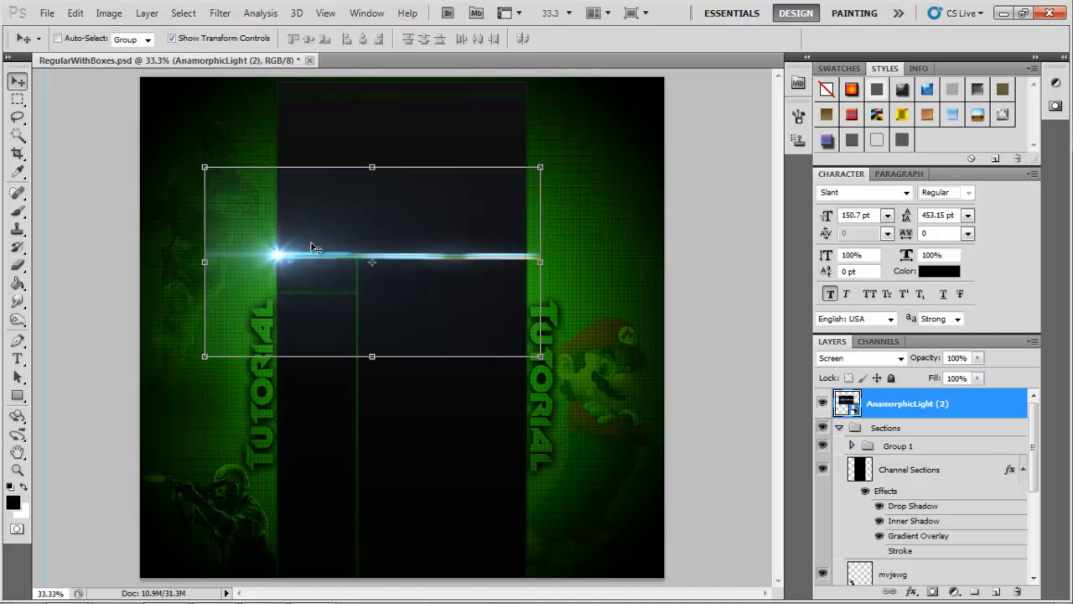
Step: Adjust the flare's width so its light streak ends just past the right edge of the channel sections
left_click_drag(531, 264, 524, 261)
key("Return")
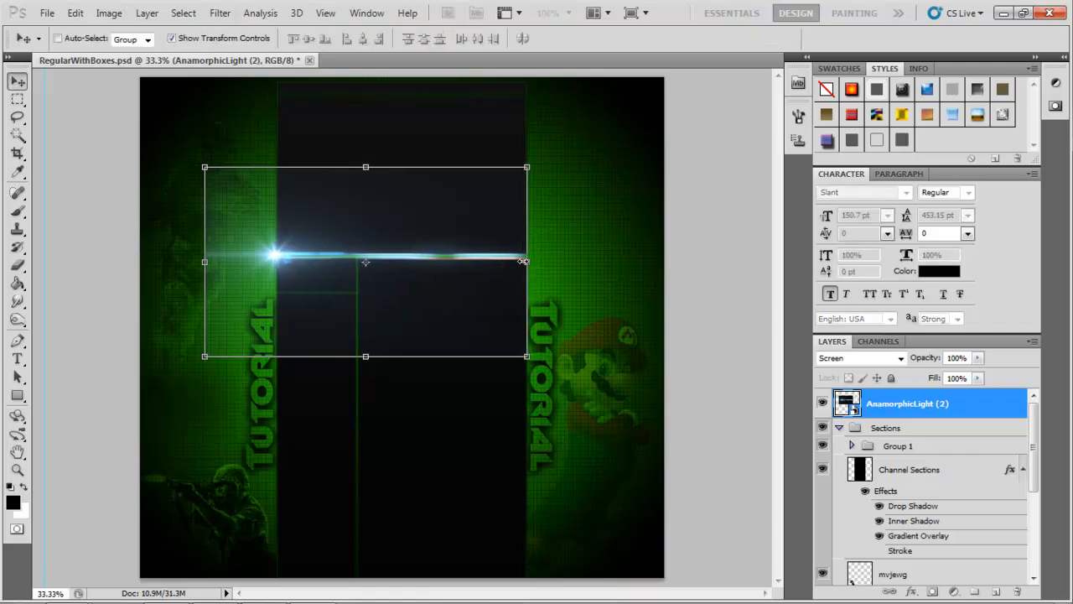
left_click_drag(602, 291, 605, 288)
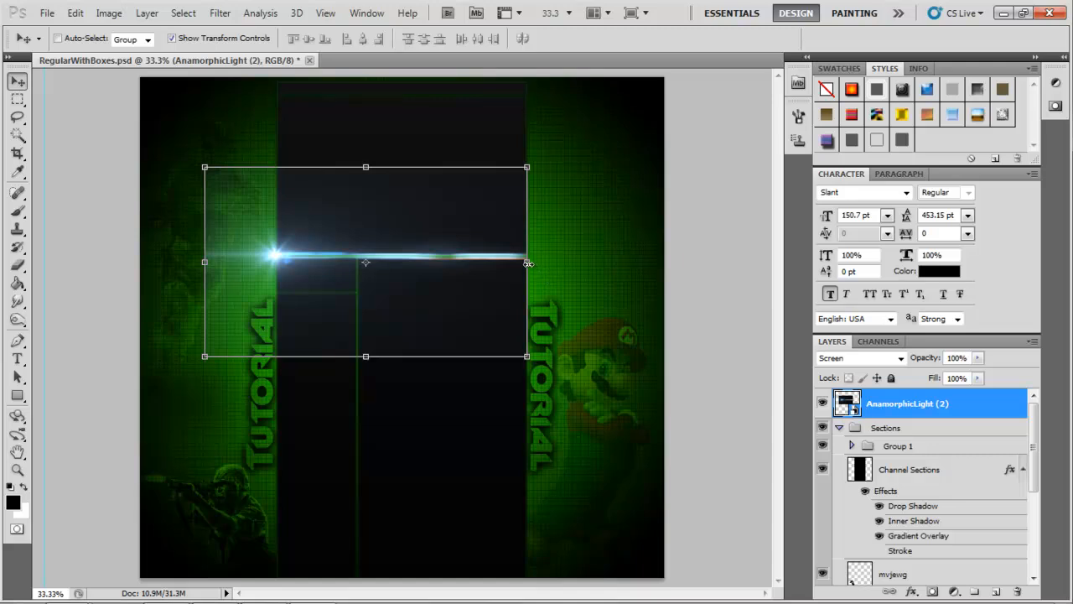
left_click_drag(528, 263, 546, 263)
key("Return")
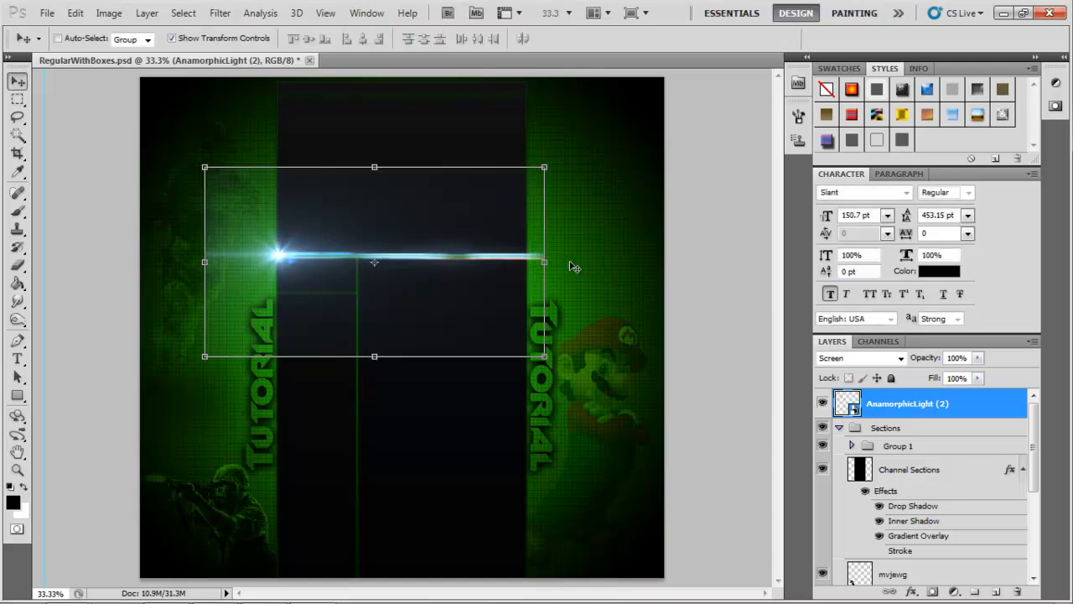
Step: Rasterize the AnamorphicLight (2) layer and set the Eraser's opacity to 51%
left_click(17, 265)
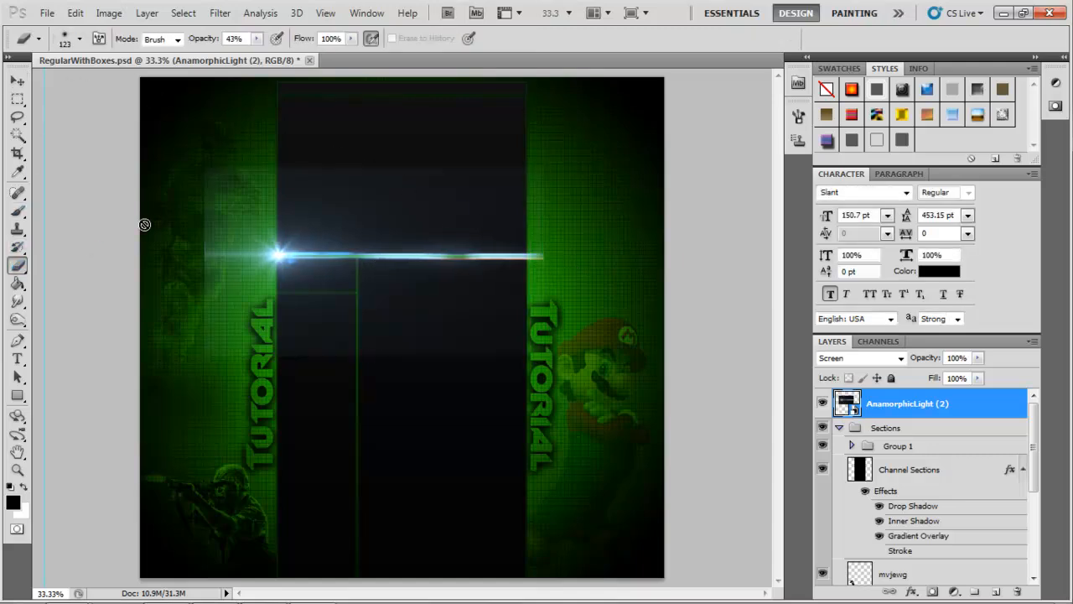
right_click(903, 409)
left_click(748, 355)
left_click(79, 41)
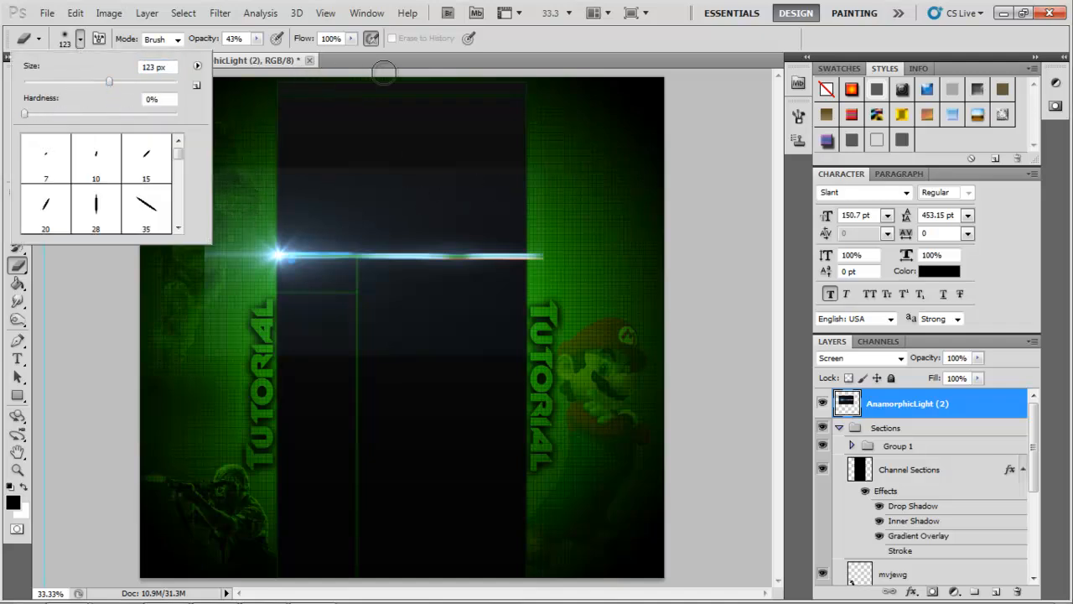
left_click(257, 66)
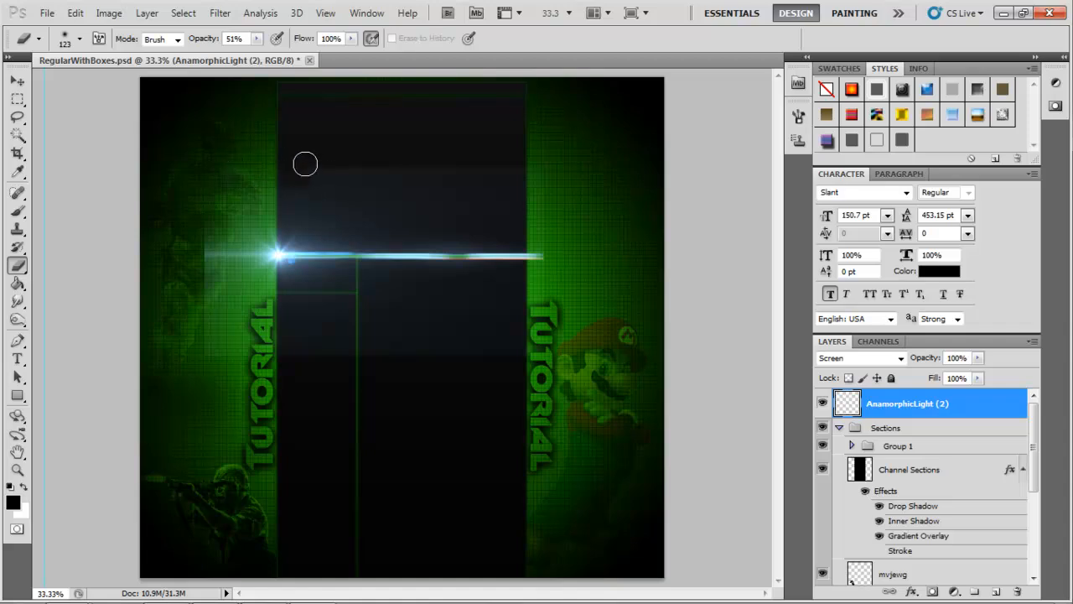
Step: Erase the flare's visible box edges above and below the streak and its tip beyond the sections, finishing at 30% opacity
mouse_move(305, 164)
left_mouse_down()
mouse_move(287, 168)
mouse_move(432, 169)
left_mouse_up()
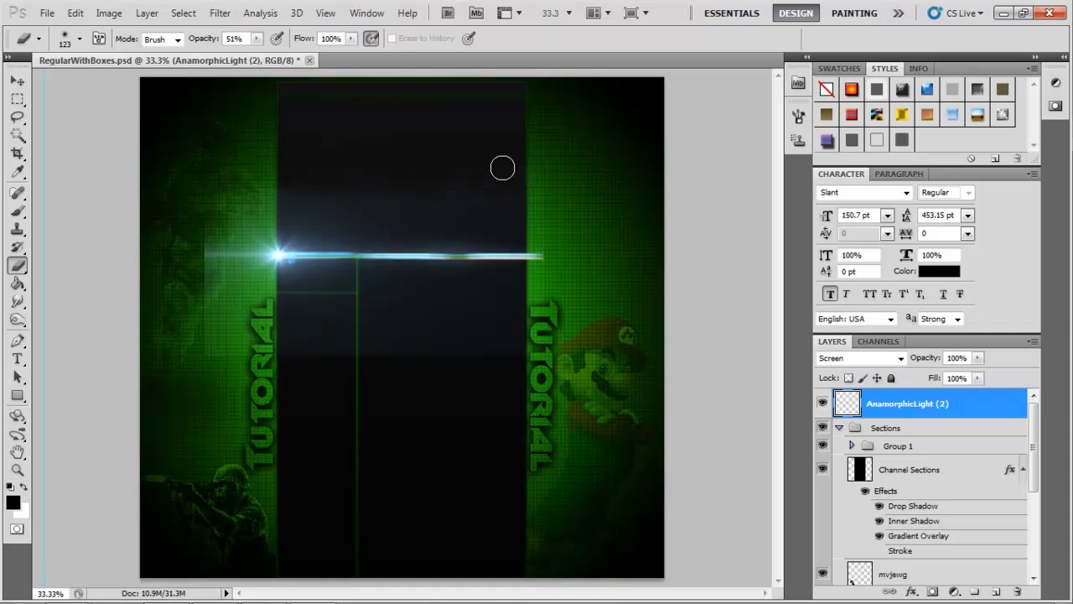
left_click_drag(546, 256, 537, 261)
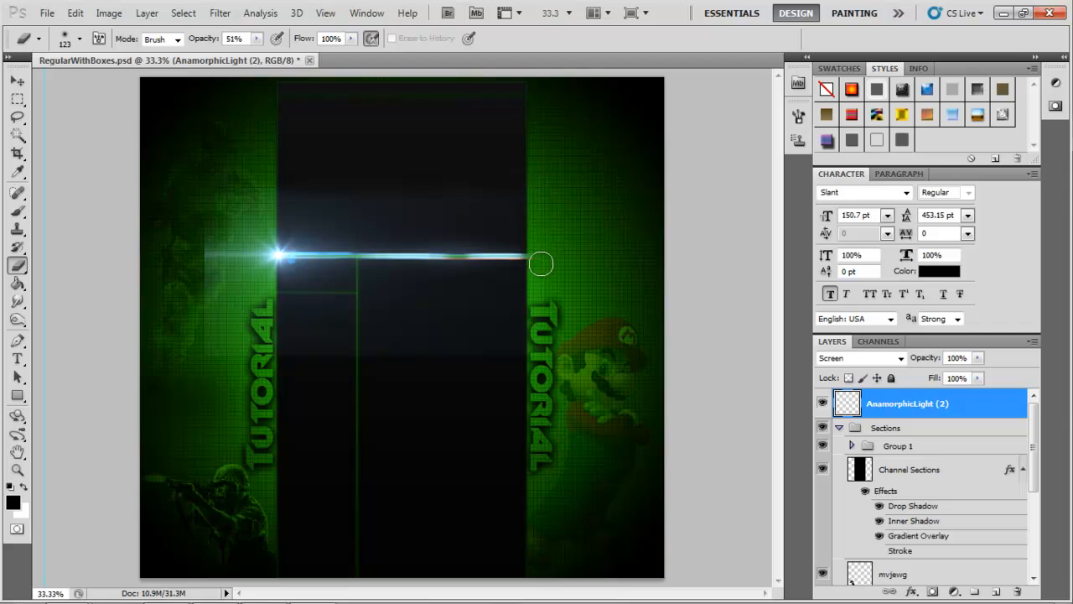
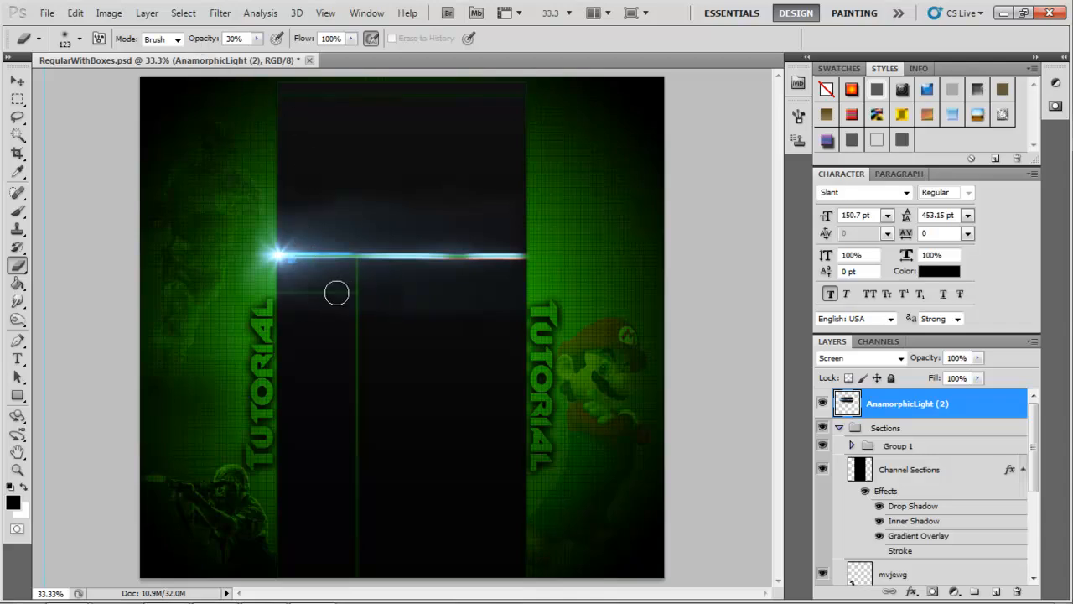
mouse_move(521, 296)
left_mouse_down()
mouse_move(448, 290)
mouse_move(508, 285)
mouse_move(292, 293)
left_mouse_up()
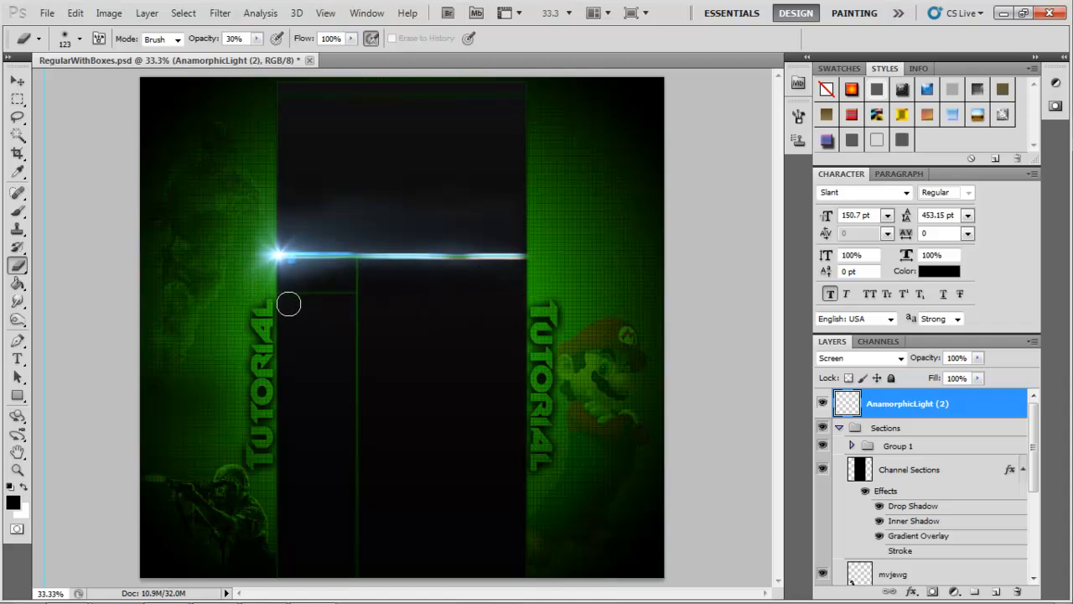
Step: Set the Eraser's opacity to 35% and erase the remaining haze directly above and below the flare streak
left_click_drag(211, 39, 279, 46)
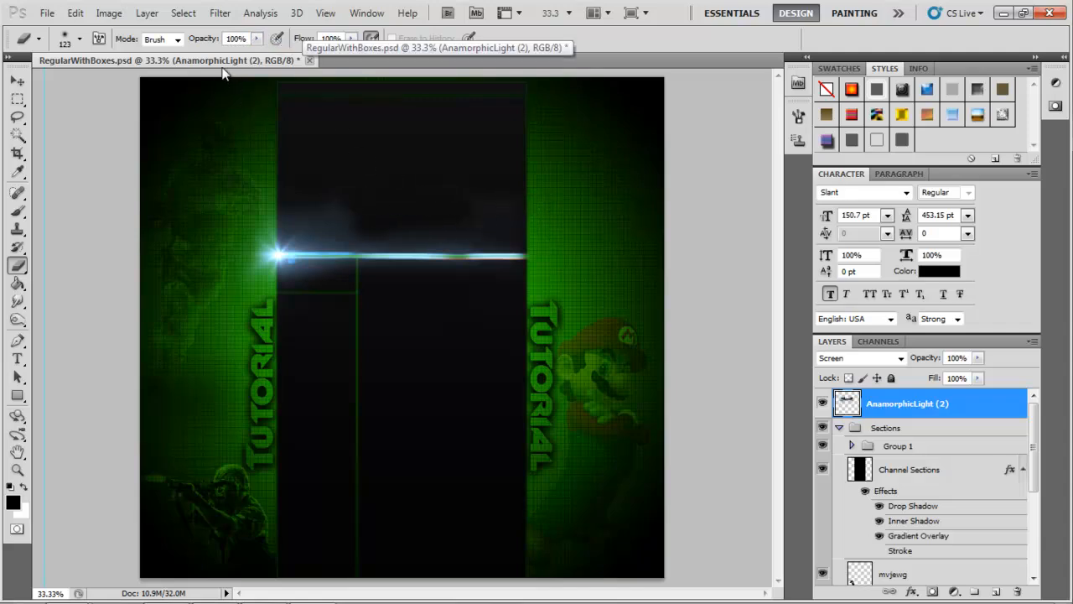
left_click_drag(214, 42, 198, 45)
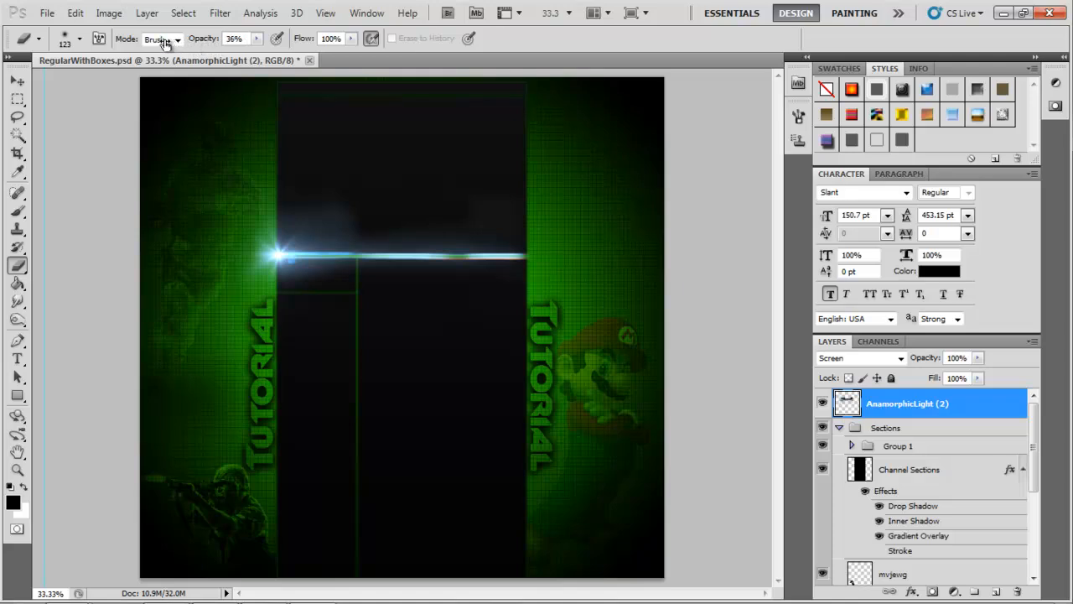
left_click_drag(164, 42, 160, 43)
mouse_move(364, 234)
left_mouse_down()
mouse_move(313, 210)
mouse_move(311, 198)
mouse_move(333, 202)
mouse_move(277, 215)
mouse_move(313, 232)
mouse_move(326, 230)
mouse_move(283, 228)
mouse_move(523, 236)
mouse_move(377, 245)
left_mouse_up()
mouse_move(315, 274)
left_mouse_down()
mouse_move(257, 276)
mouse_move(350, 271)
mouse_move(289, 273)
left_mouse_up()
left_click_drag(435, 274, 540, 274)
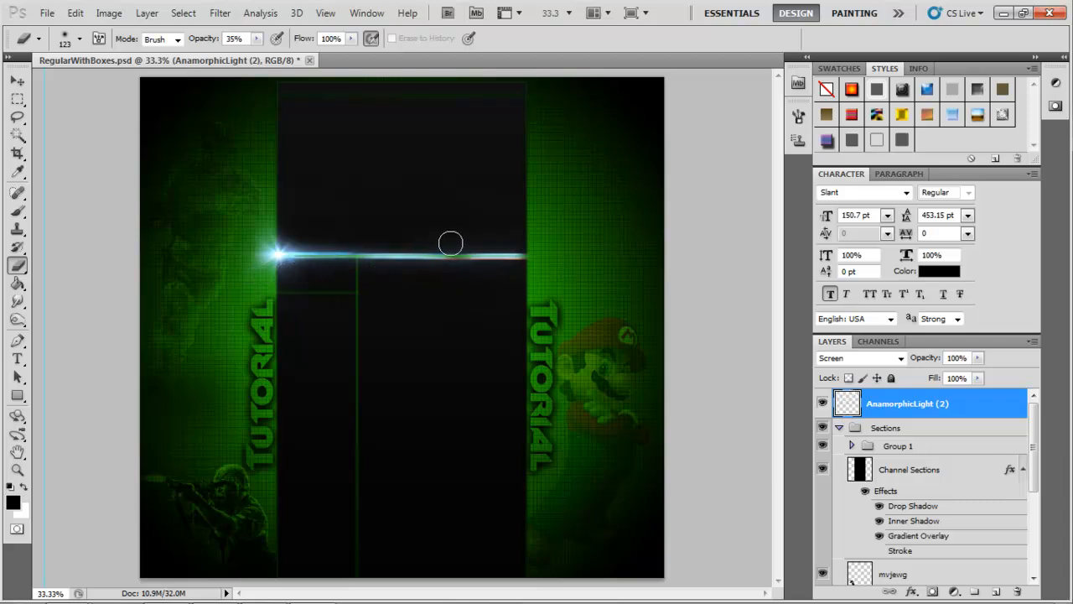
left_click_drag(450, 244, 270, 237)
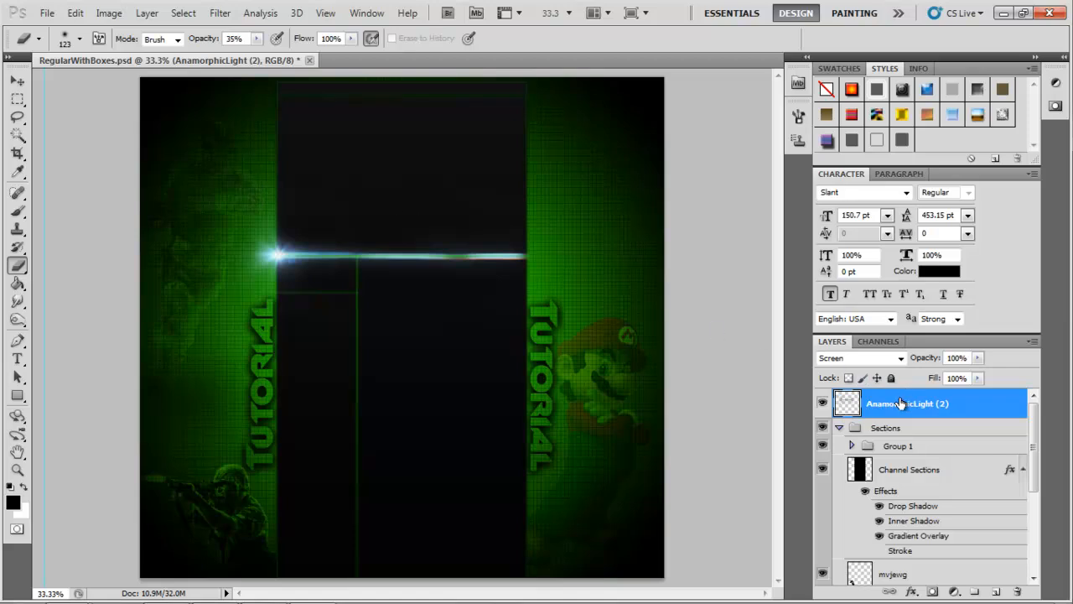
Step: Duplicate the AnamorphicLight (2) layer, marquee the haze area above the streak, and merge the copy into the original
key("ctrl+j")
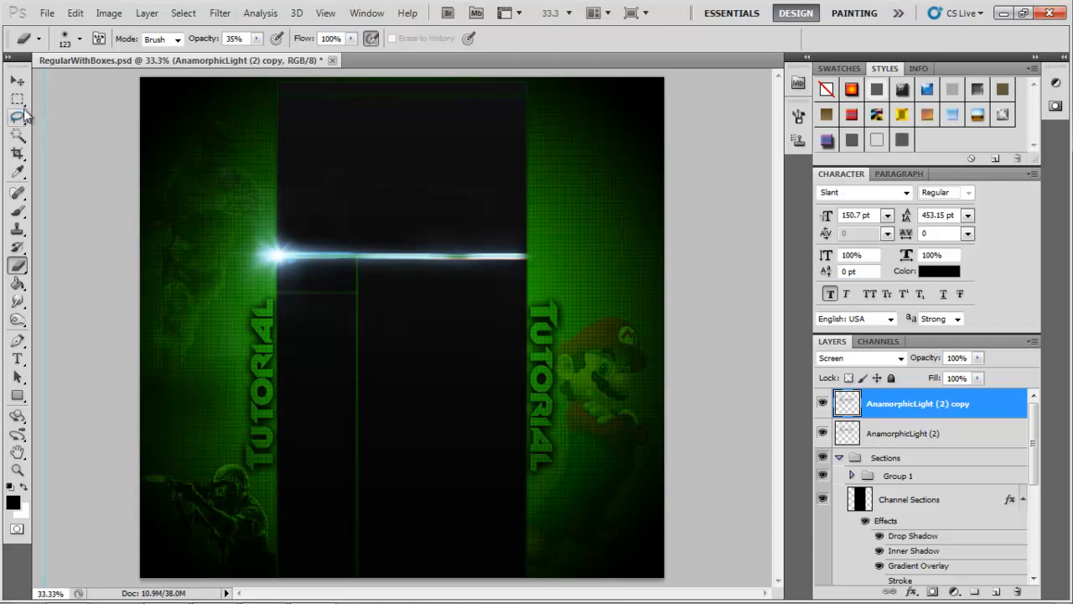
left_click(17, 99)
left_click_drag(188, 139, 584, 227)
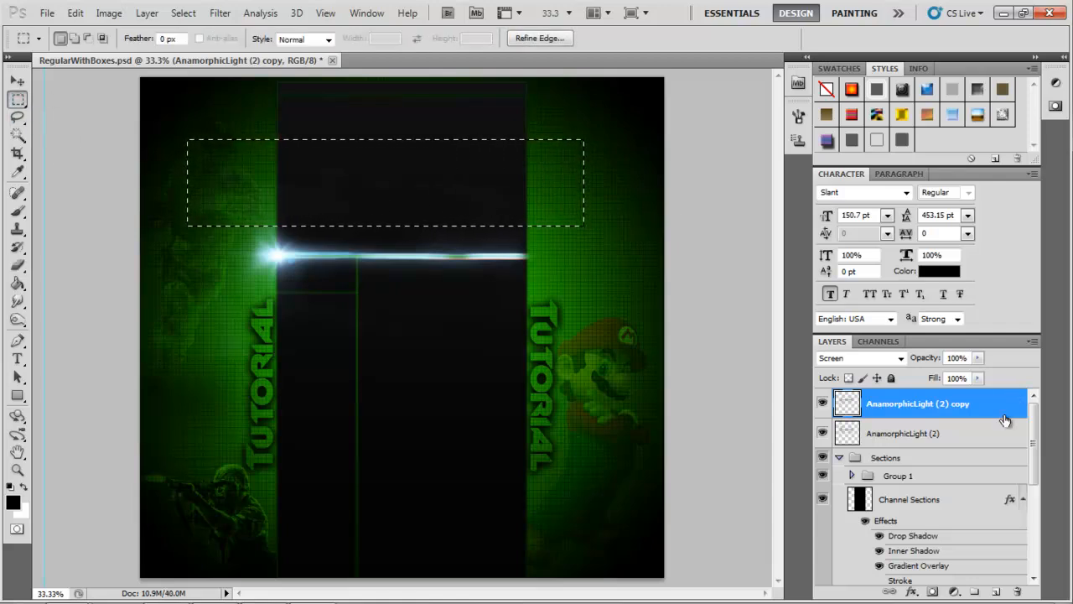
right_click(933, 408)
left_click(938, 362)
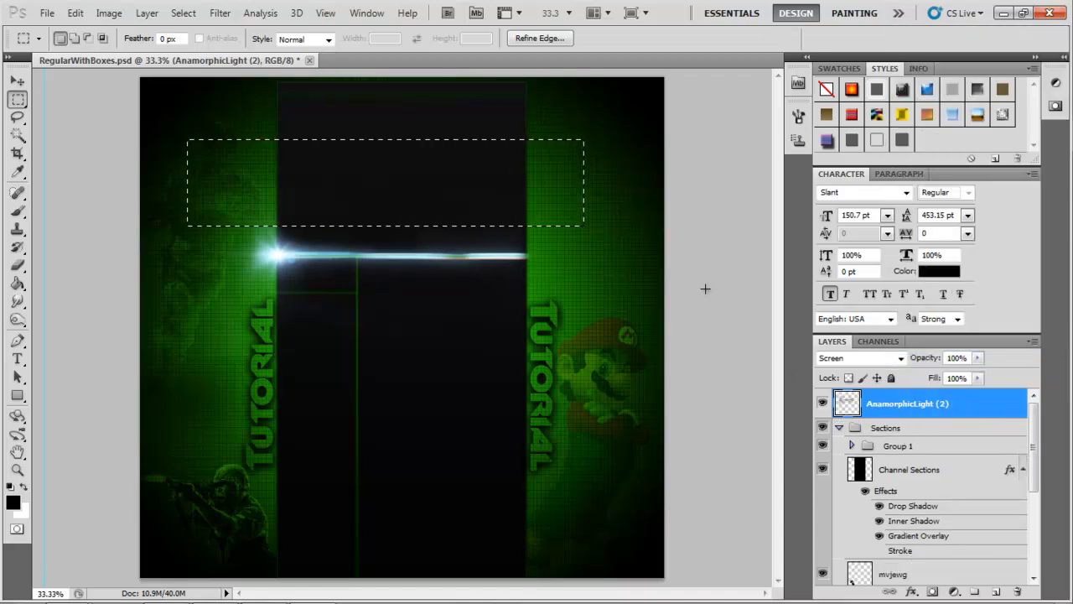
Step: Marquee the haze area below the flare streak, delete its contents from the AnamorphicLight (2) layer, and deselect
left_click_drag(558, 285, 191, 354)
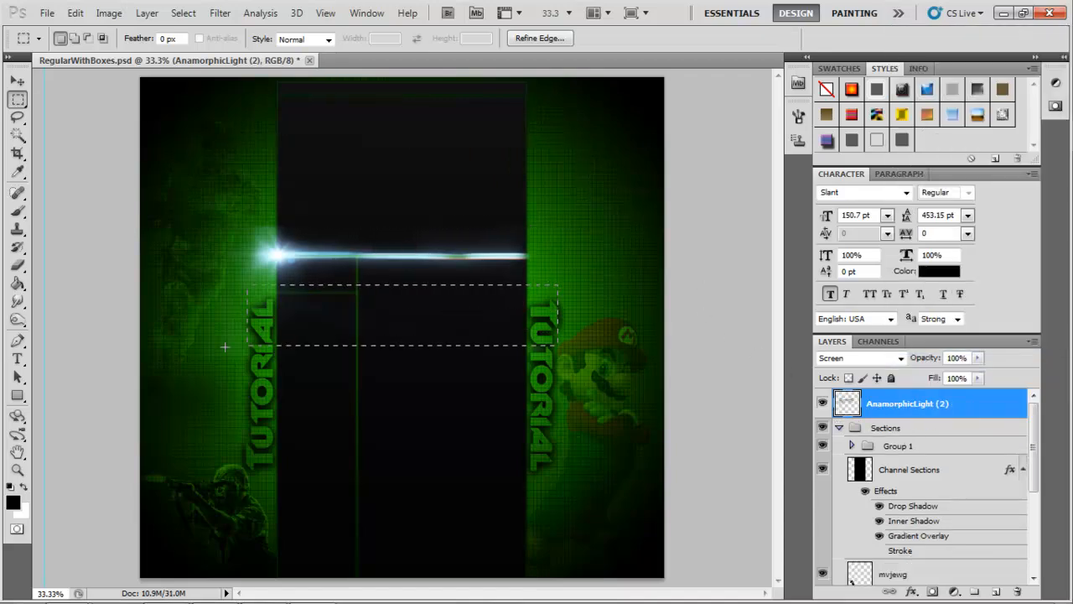
key("Delete")
key("ctrl+d")
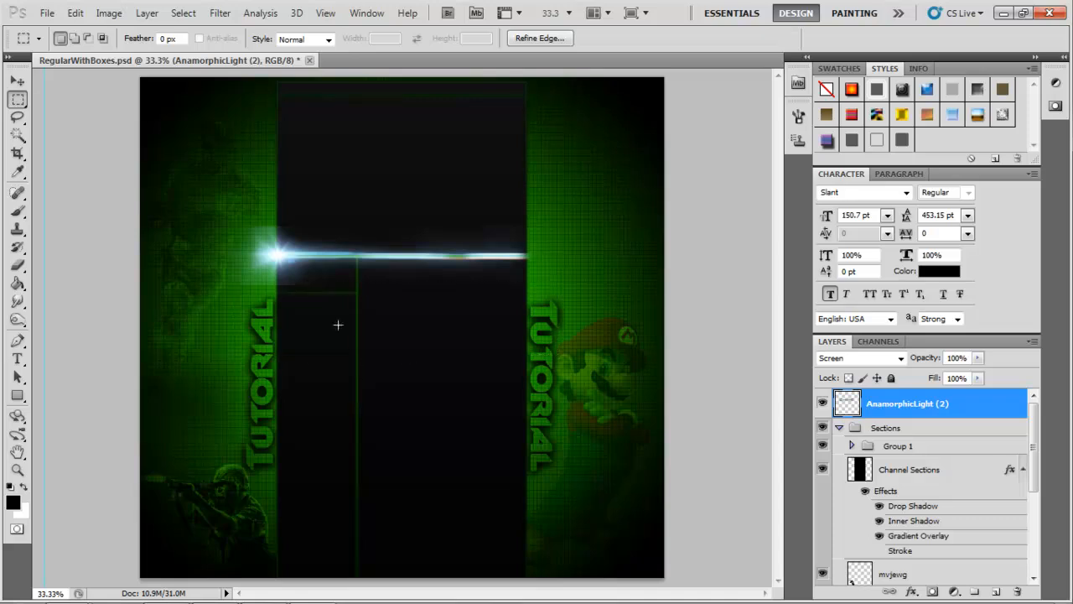
Step: Erase the leftover haze and hard edges around the flare's bright core and along the streak with the Eraser at 35% opacity
left_click(18, 267)
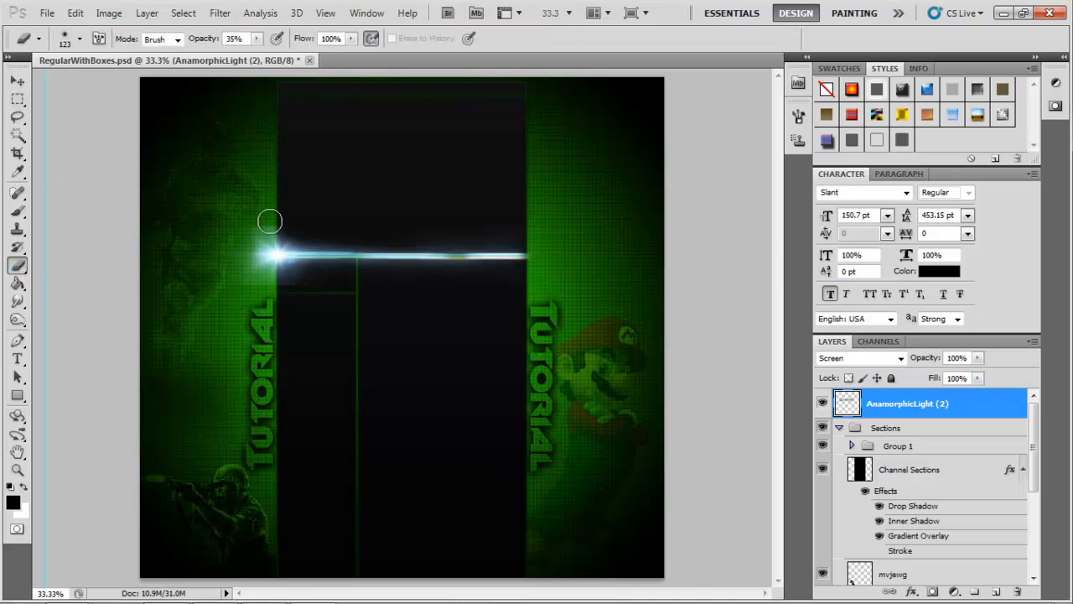
mouse_move(296, 225)
left_mouse_down()
mouse_move(499, 223)
mouse_move(305, 238)
left_mouse_up()
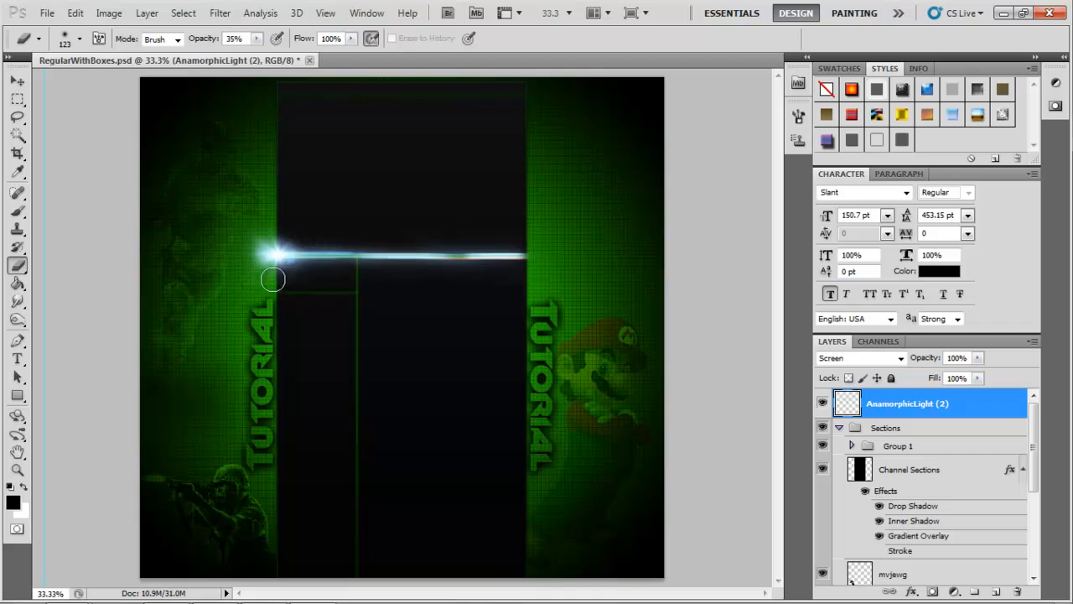
left_click_drag(362, 283, 560, 273)
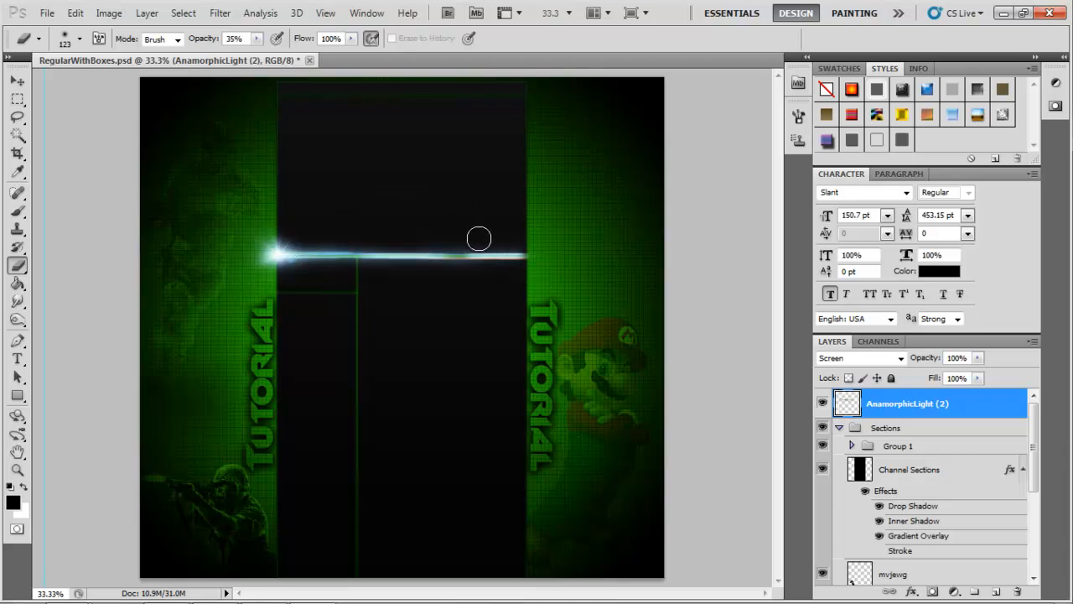
Step: Start a Hue/Saturation adjustment on the AnamorphicLight (2) layer and turn on Colorize
left_click(111, 14)
mouse_move(142, 51)
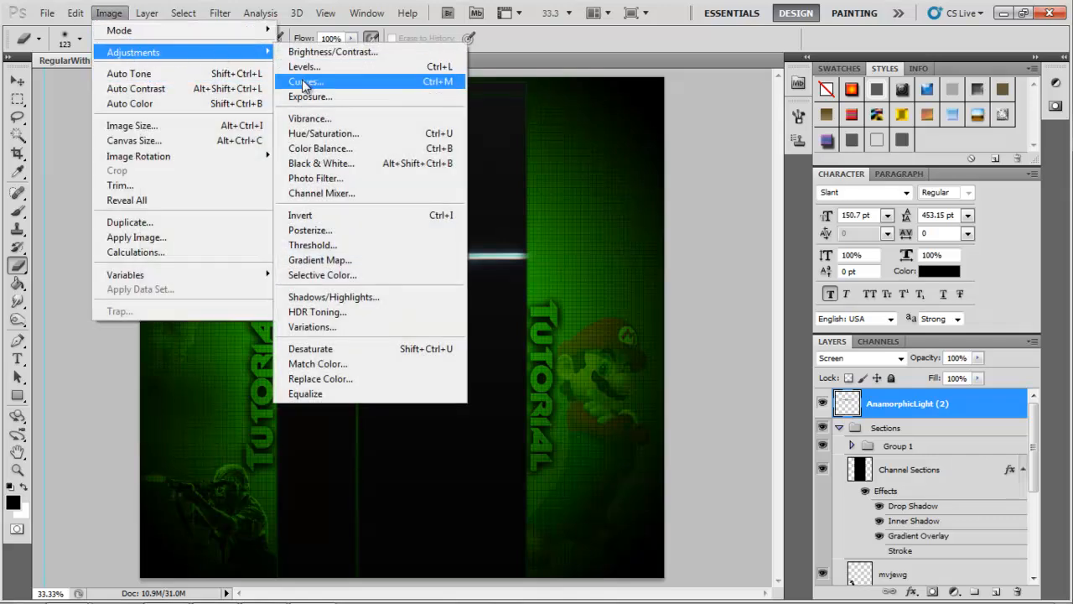
left_click(313, 132)
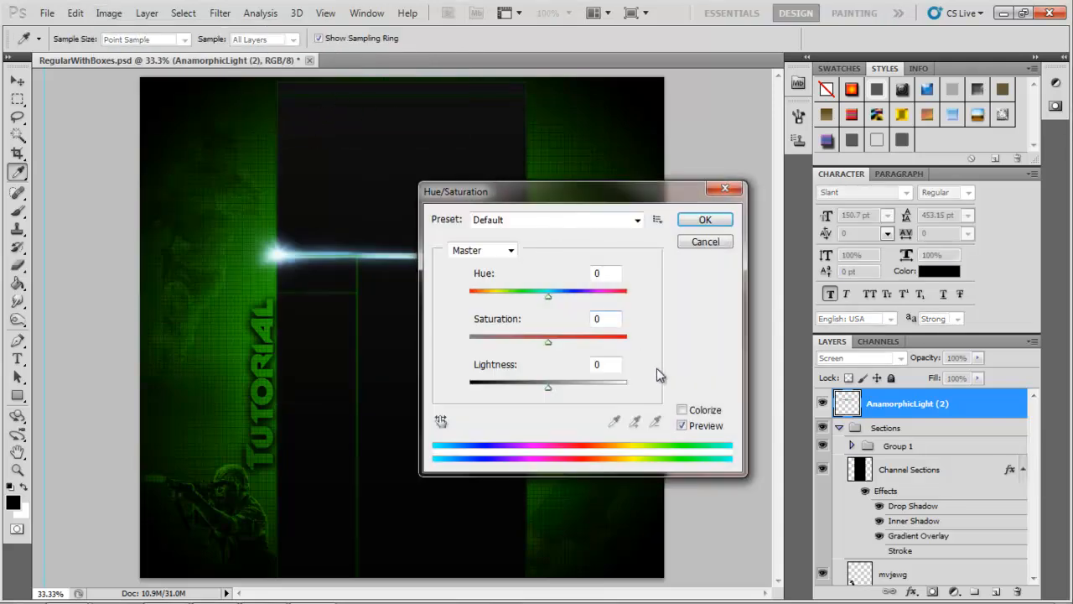
left_click(682, 409)
left_click(684, 413)
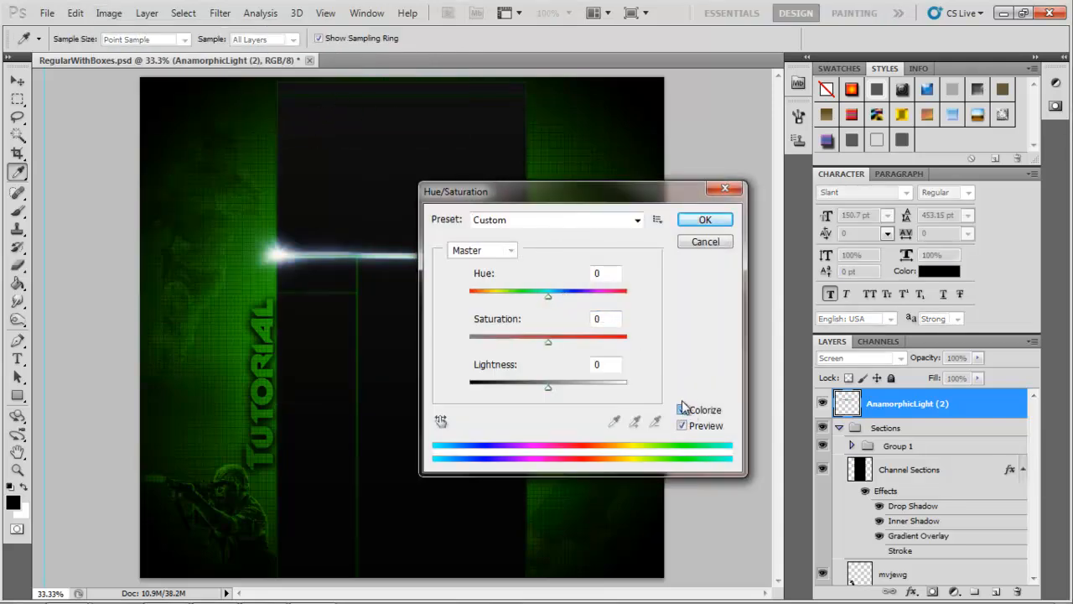
left_click(686, 410)
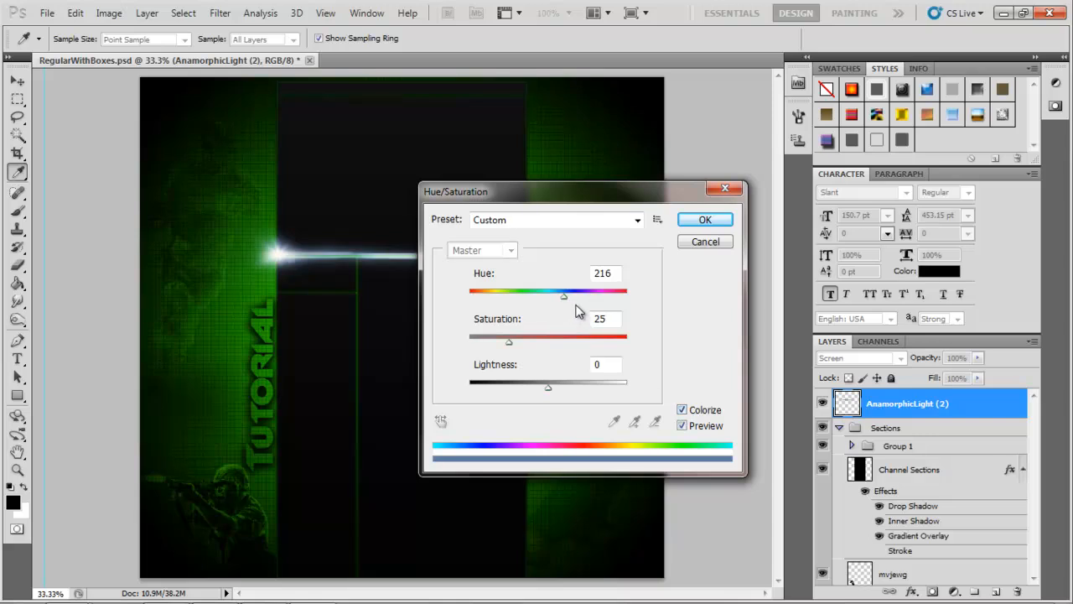
Step: Tint the flare green with hue 131, saturation 80 and lightness -17, and apply the adjustment
left_click_drag(564, 298, 524, 300)
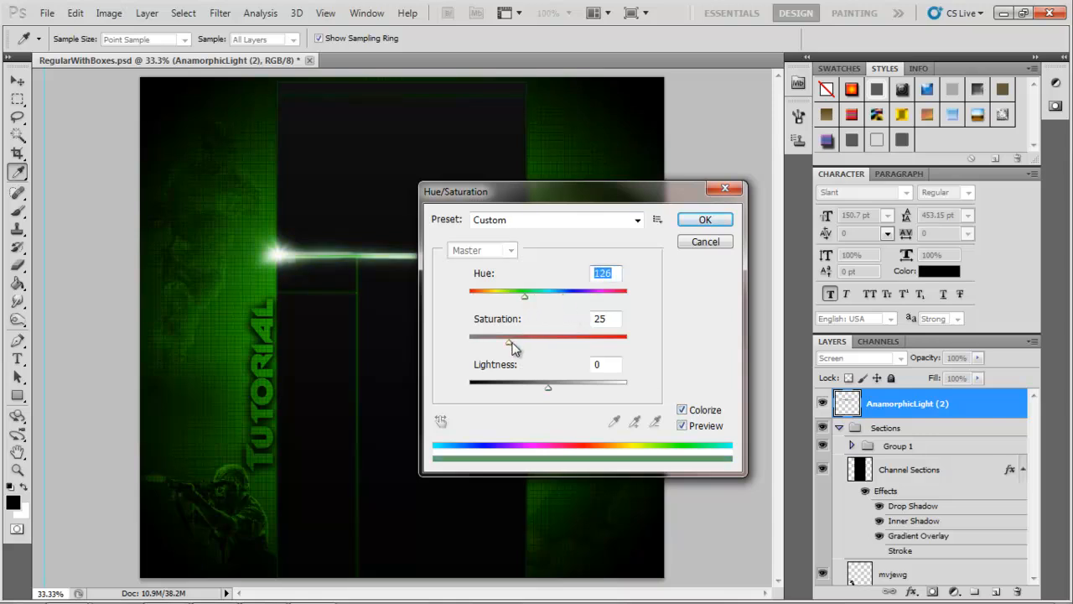
left_click_drag(510, 342, 585, 343)
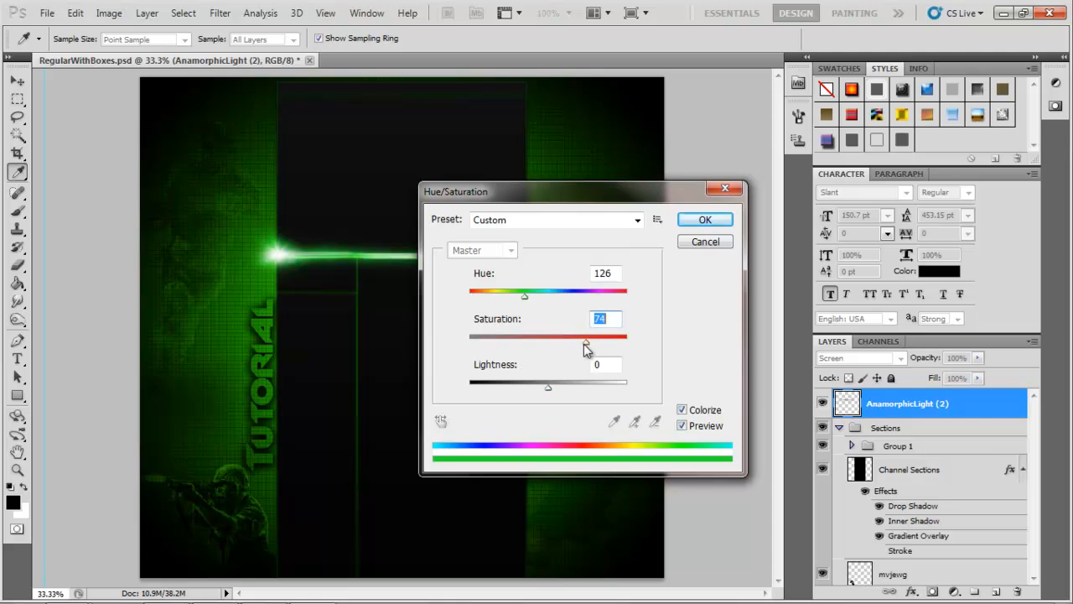
mouse_move(529, 296)
left_mouse_down()
mouse_move(543, 297)
mouse_move(527, 297)
left_mouse_up()
mouse_move(548, 387)
left_mouse_down()
mouse_move(587, 389)
mouse_move(512, 390)
mouse_move(557, 391)
mouse_move(535, 388)
left_mouse_up()
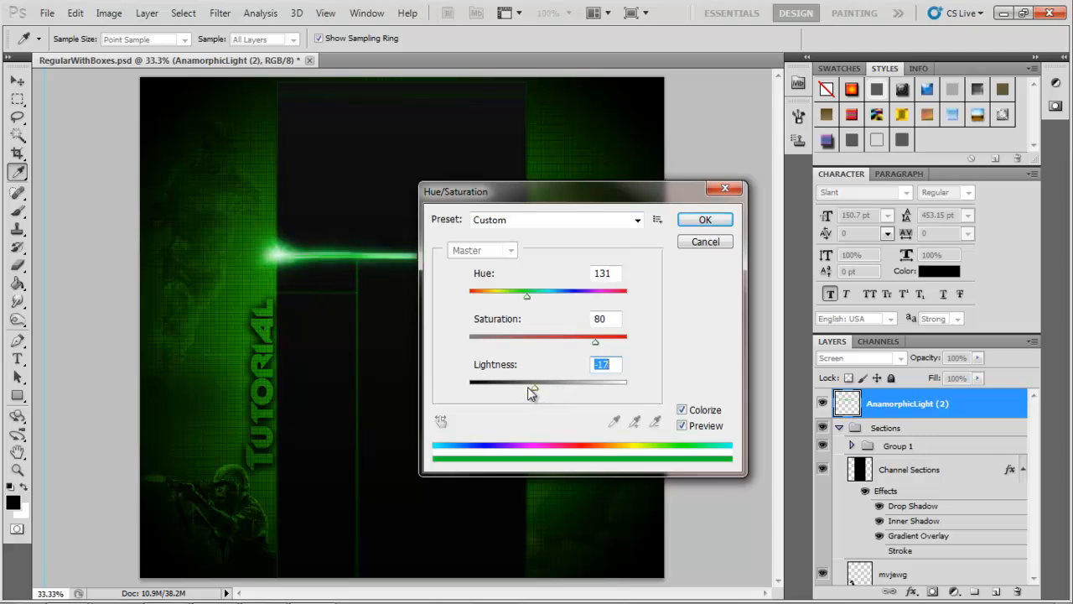
left_click(701, 220)
key("b")
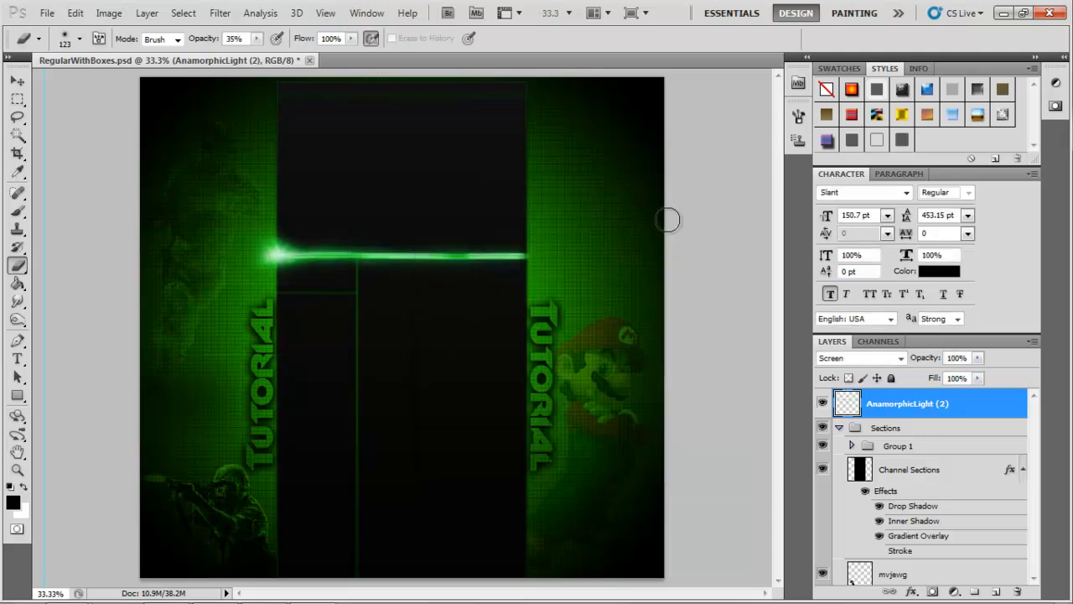